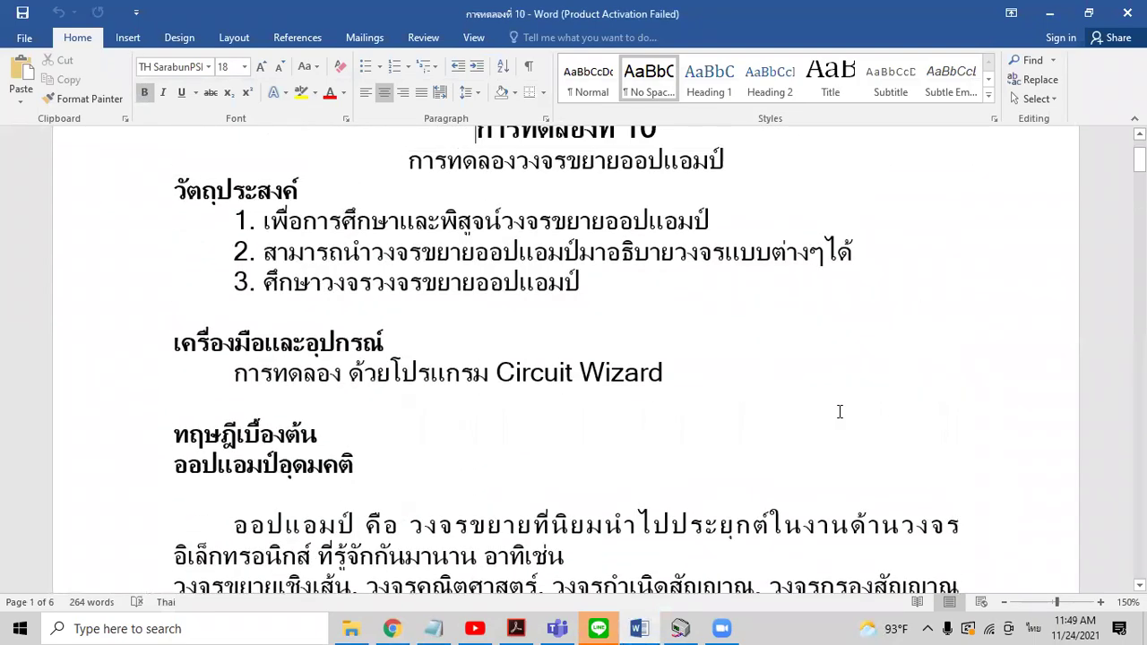
Step: Locate the inverting amplifier circuit of Experiment 1 (figure 1.1) in the lab document
scroll(840, 416, "down", 13)
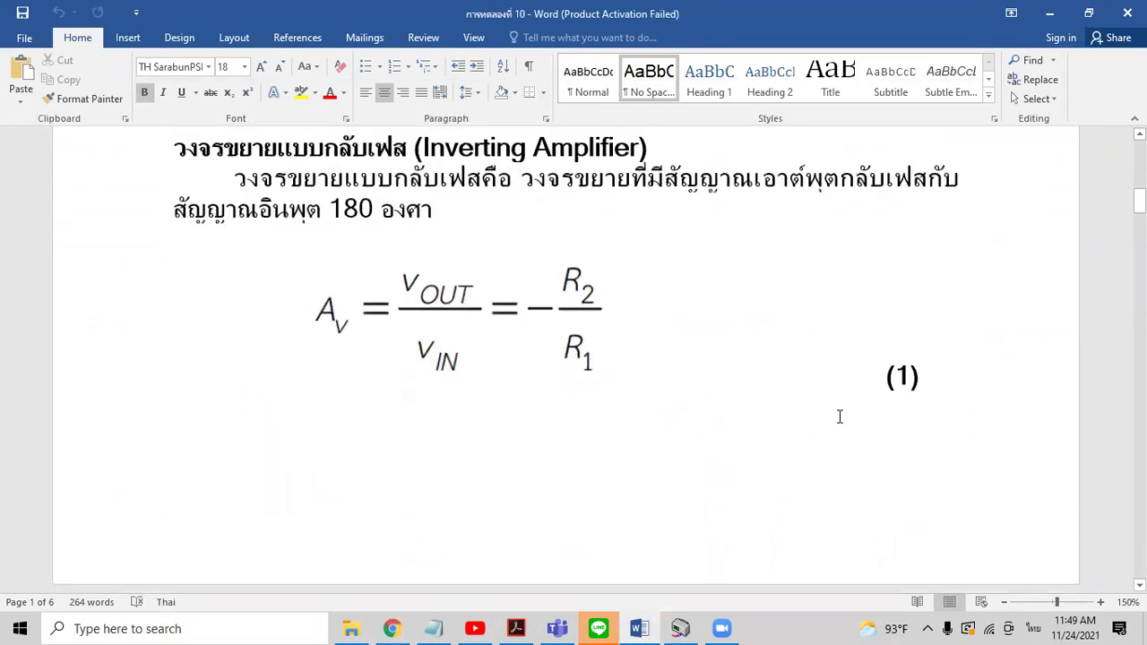
scroll(840, 416, "down", 12)
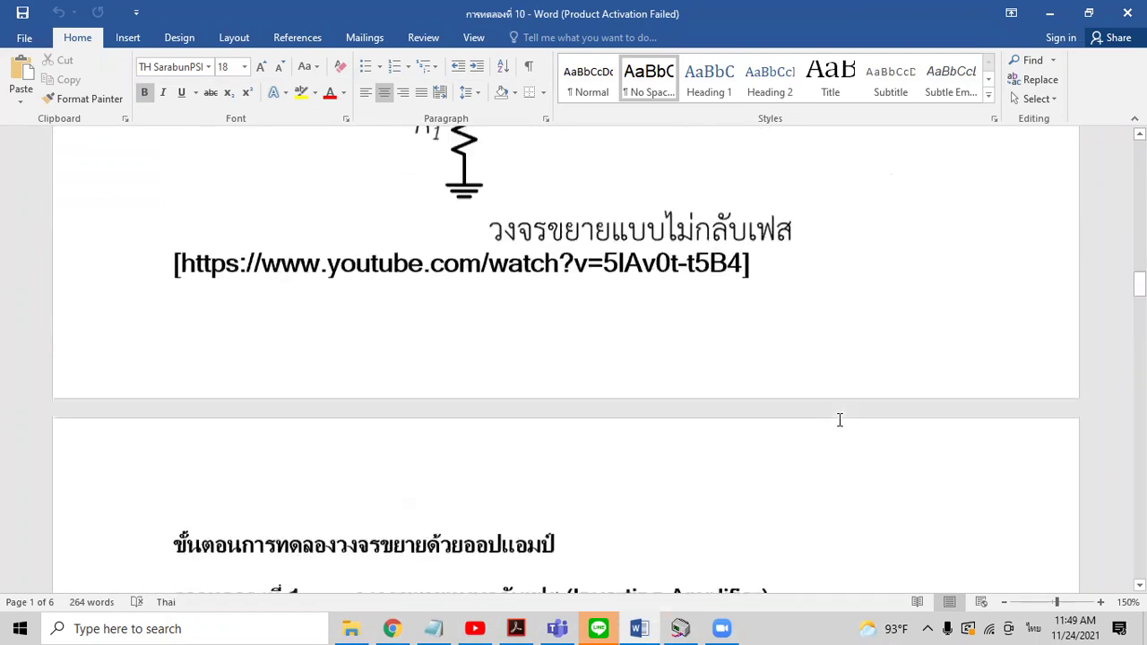
scroll(840, 425, "down", 12)
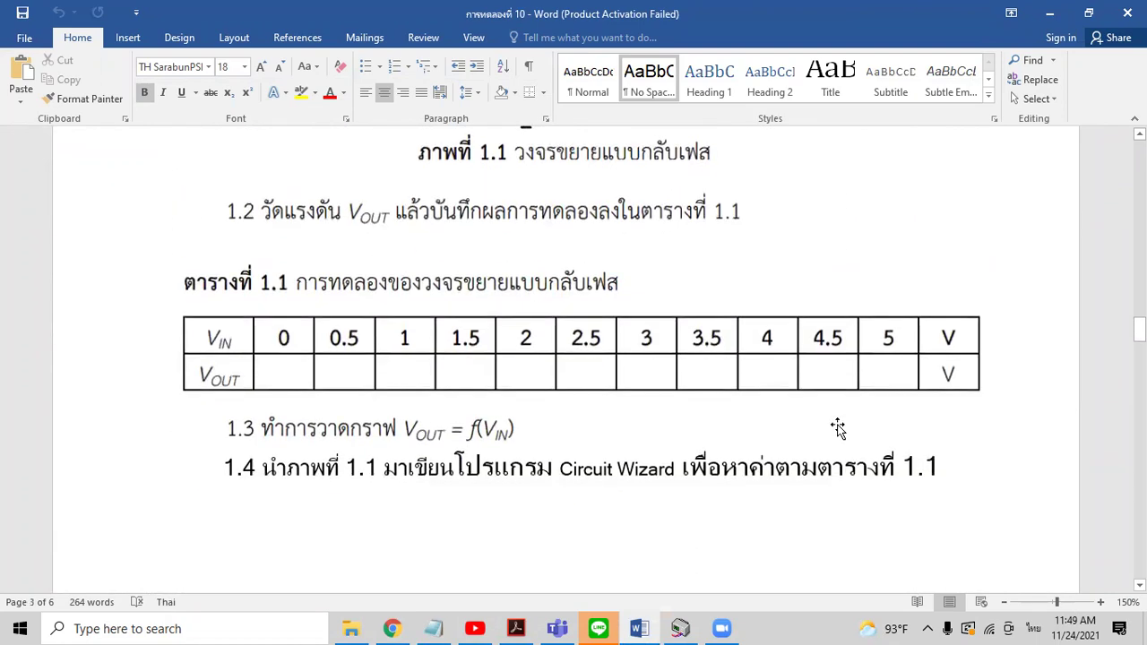
scroll(839, 426, "down", 3)
scroll(840, 425, "up", 9)
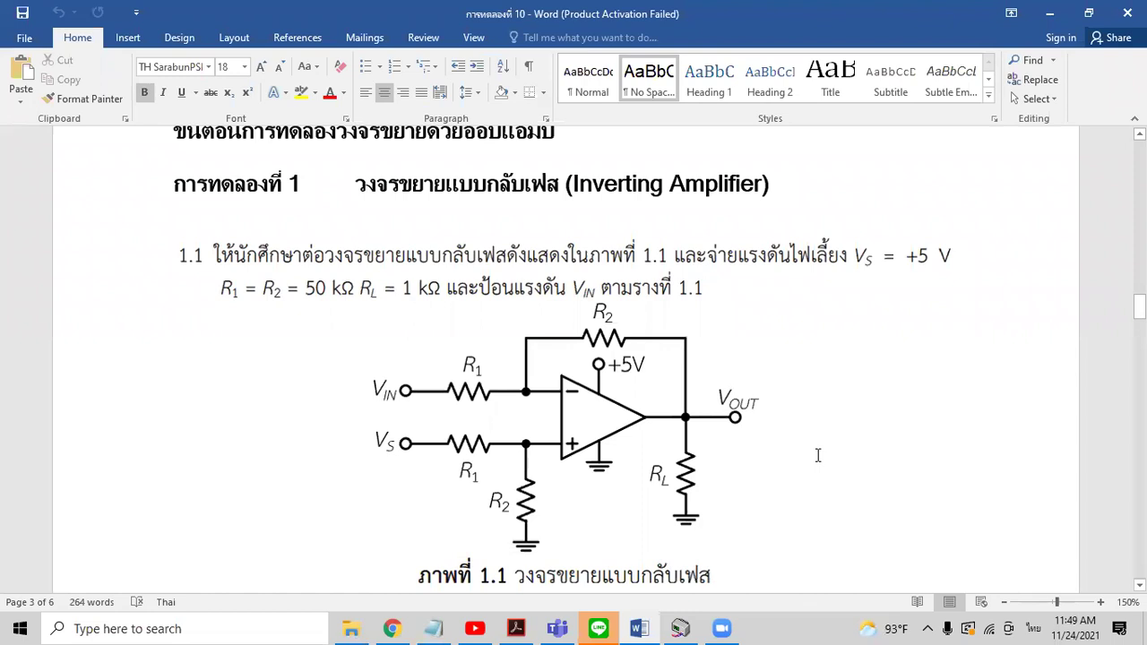
Step: Reduce the Word document to a taller partial-screen window, then switch to Circuit Wizard and maximize it
left_click(1089, 12)
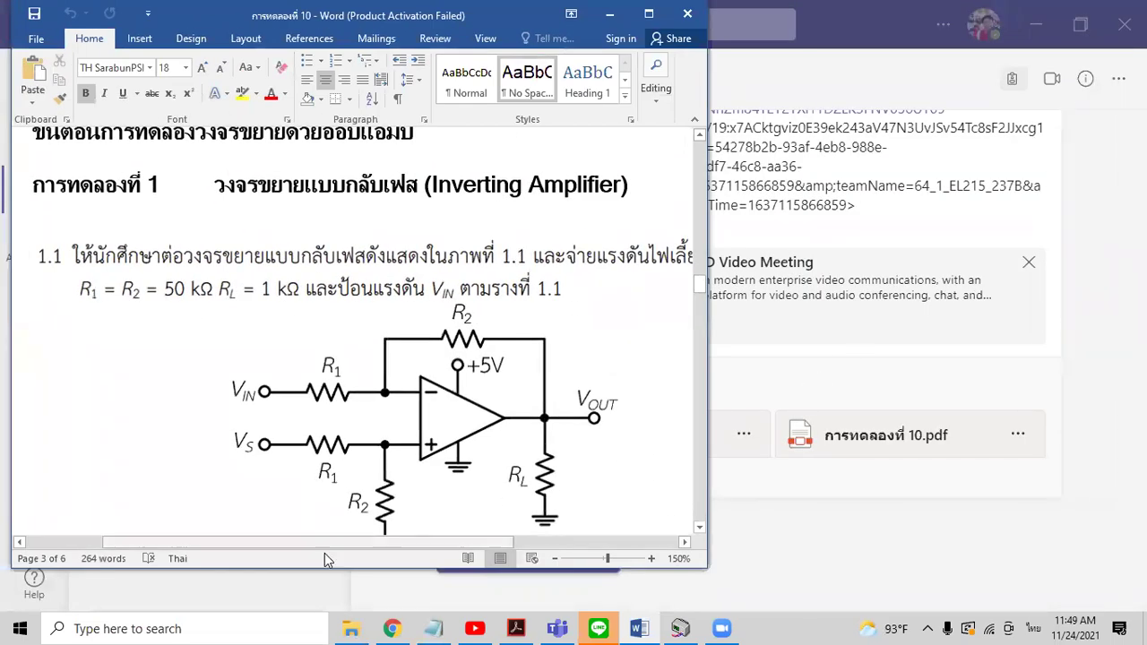
left_click_drag(323, 570, 323, 612)
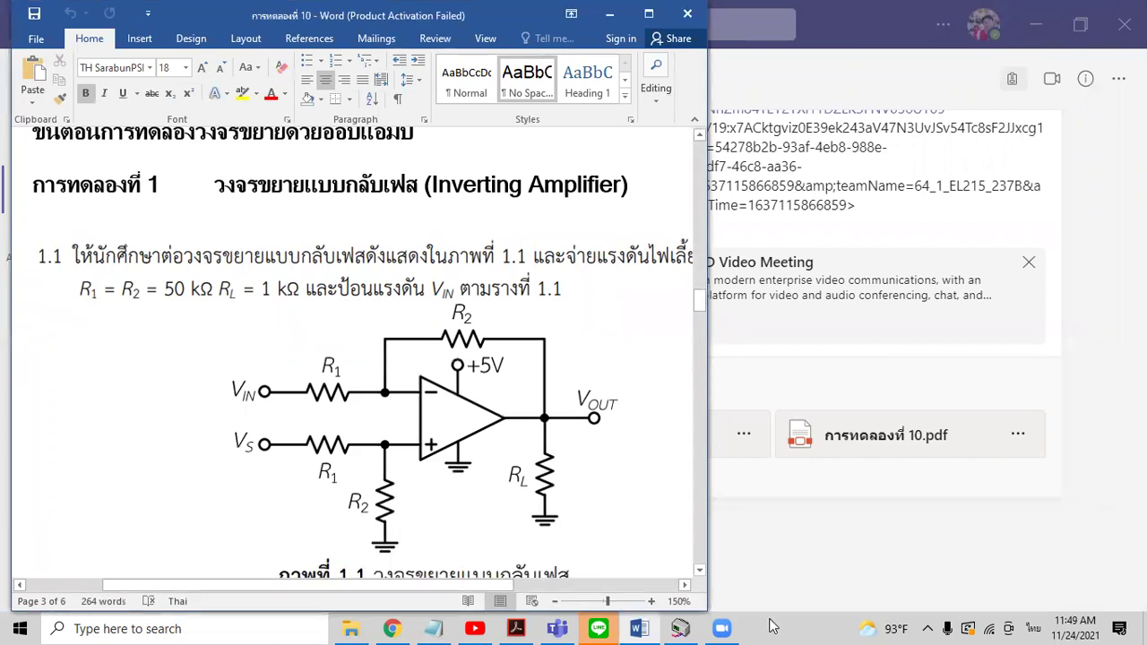
left_click(680, 628)
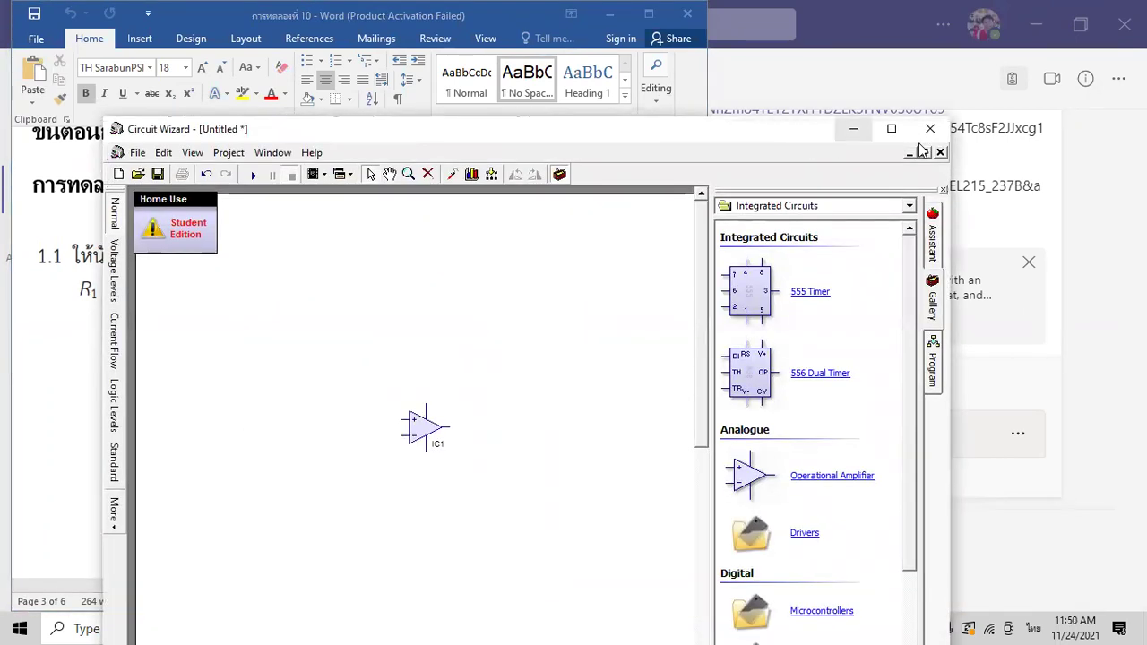
left_click(892, 133)
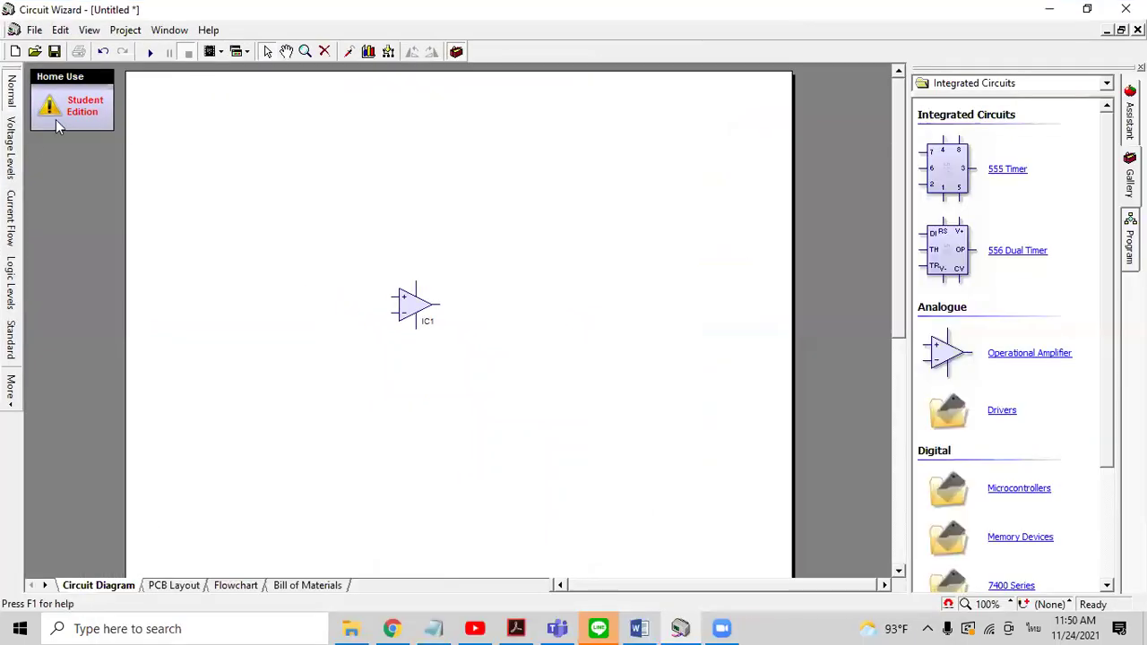
left_click(15, 52)
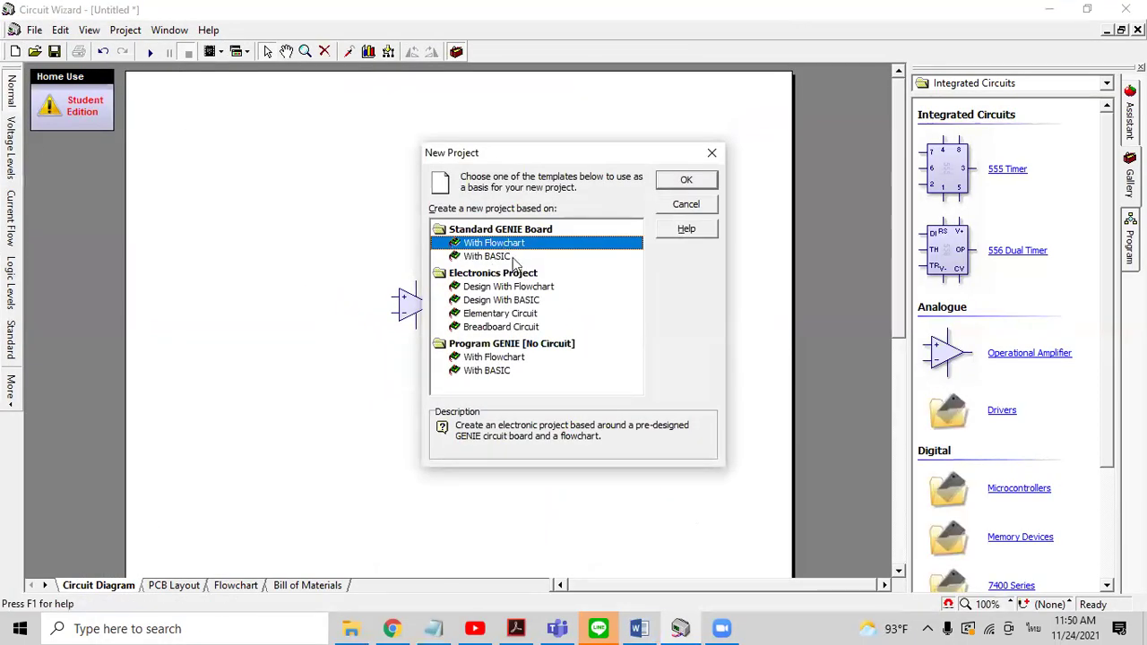
left_click(717, 148)
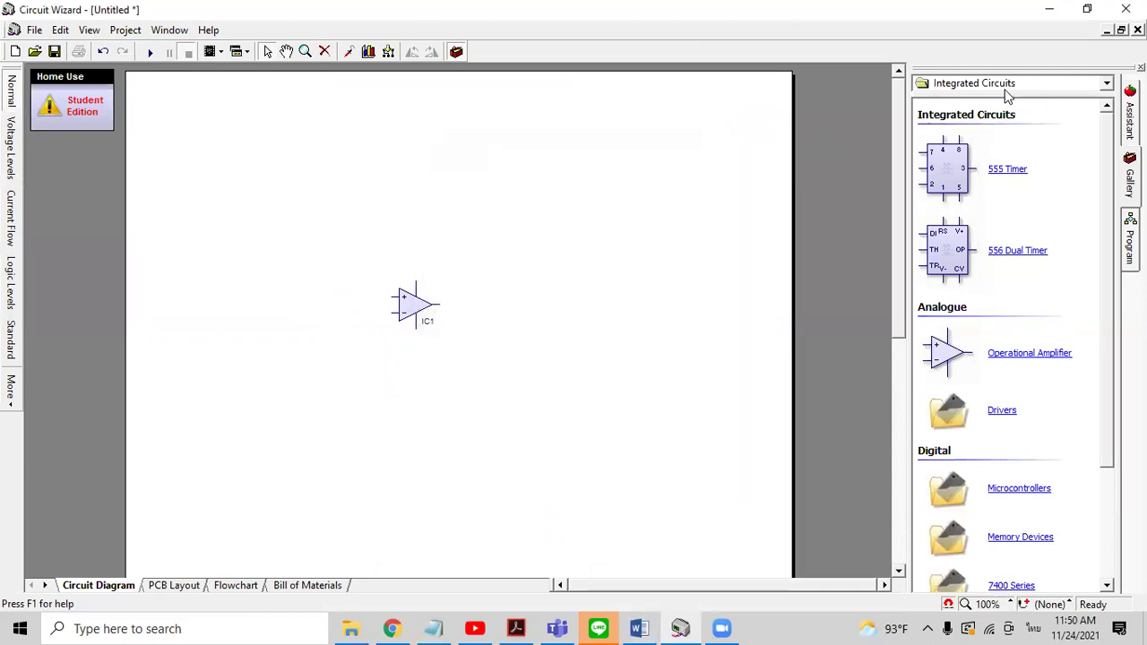
left_click(1108, 83)
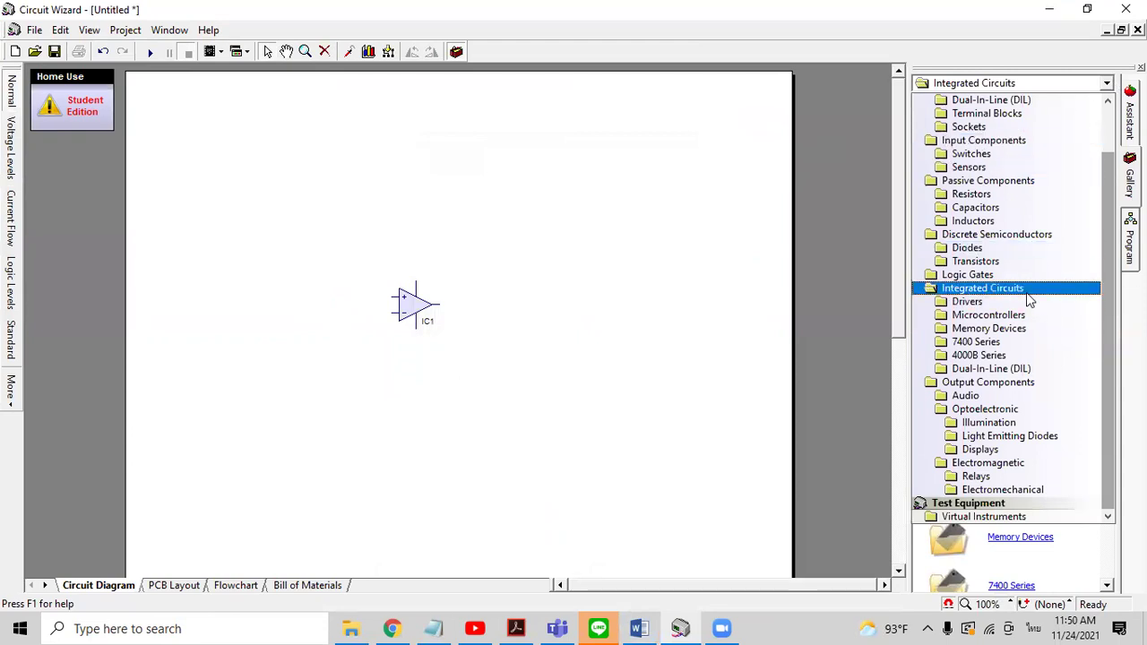
left_click(1027, 292)
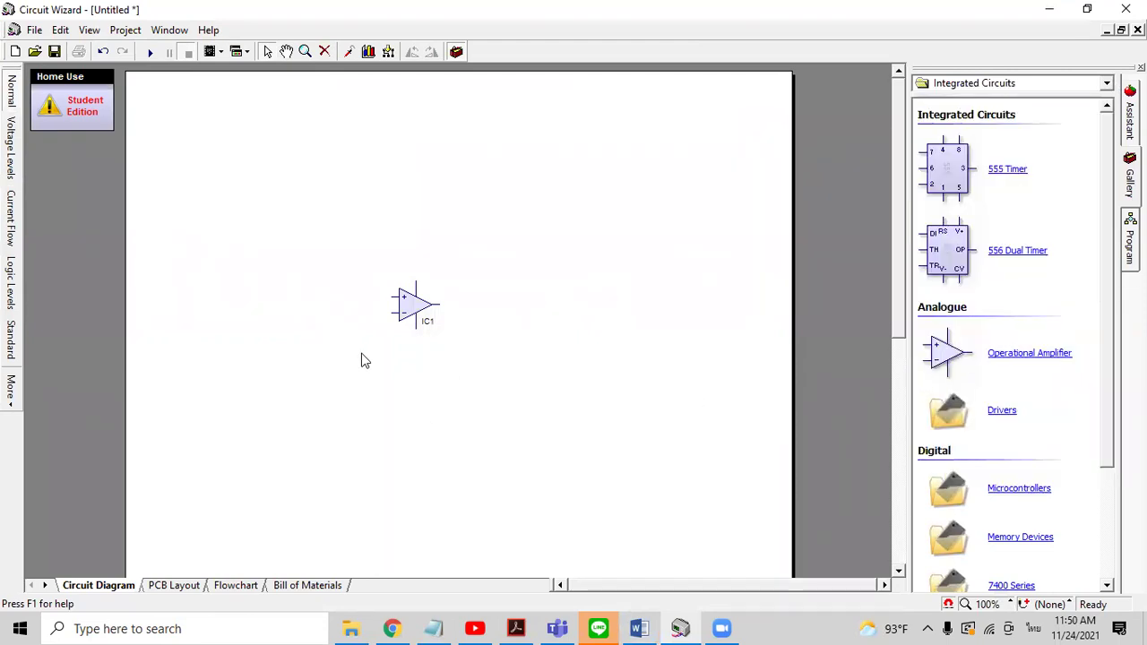
Step: Arrange the Circuit Wizard window beside the Word document with the whole inverting amplifier diagram visible
left_click(1088, 8)
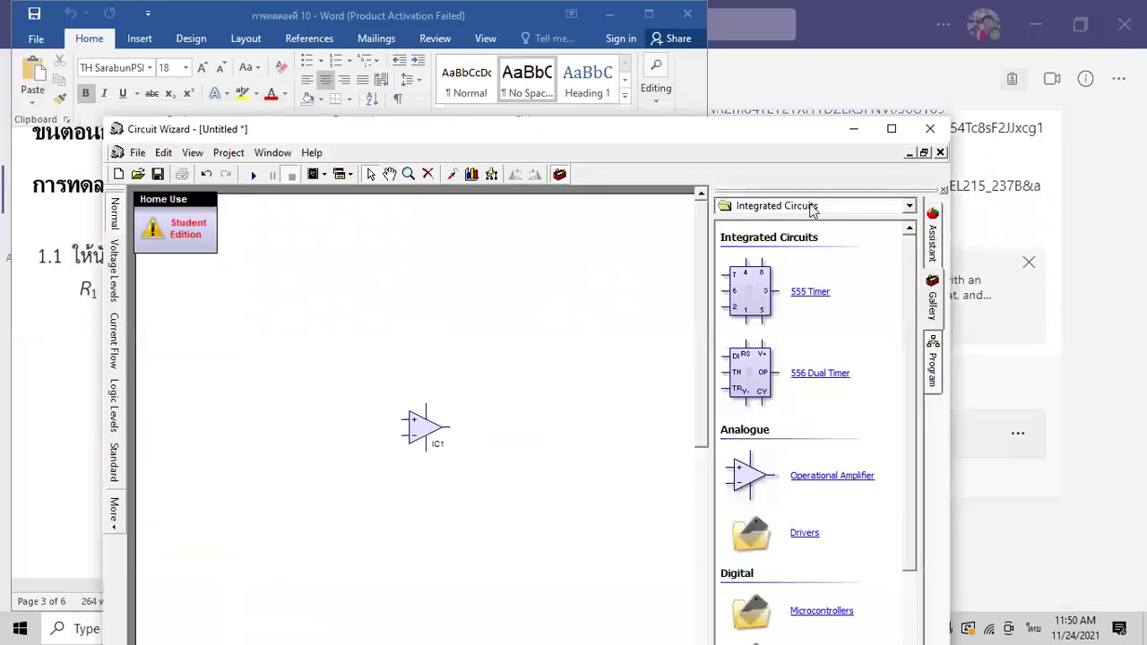
double_click(663, 154)
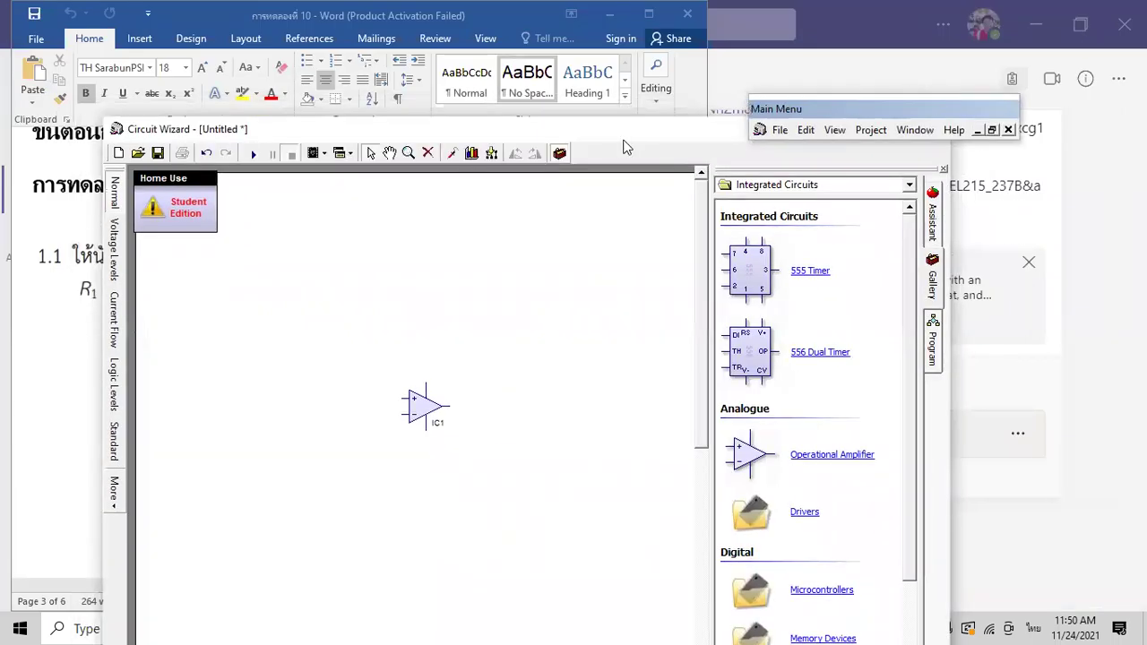
left_click_drag(642, 129, 1040, 65)
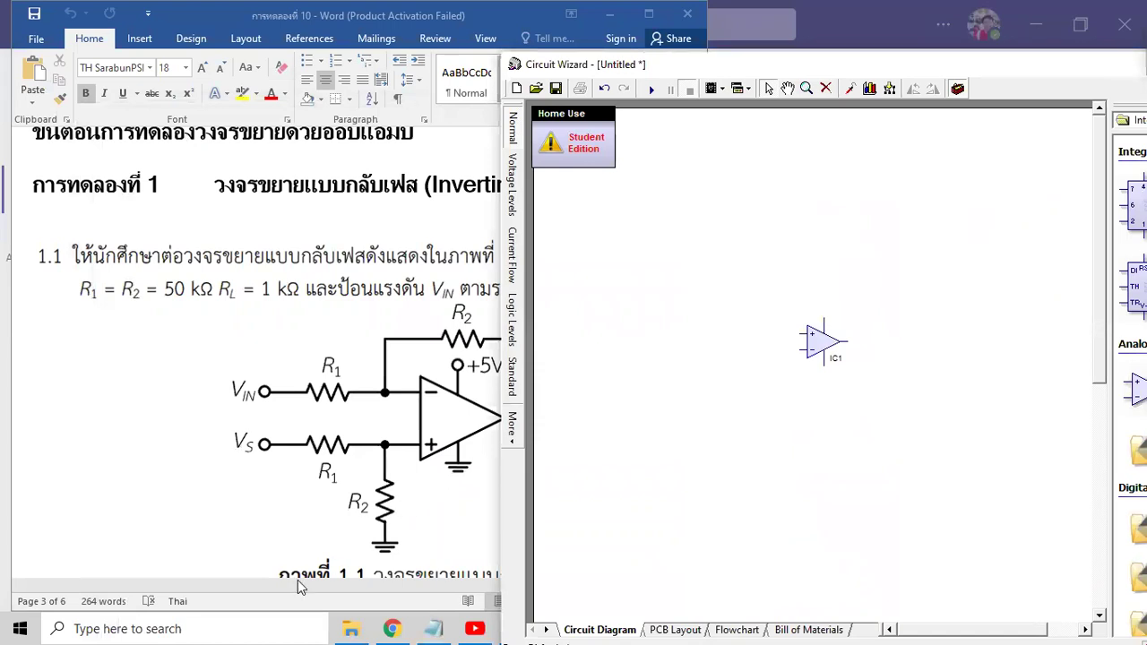
left_click(265, 592)
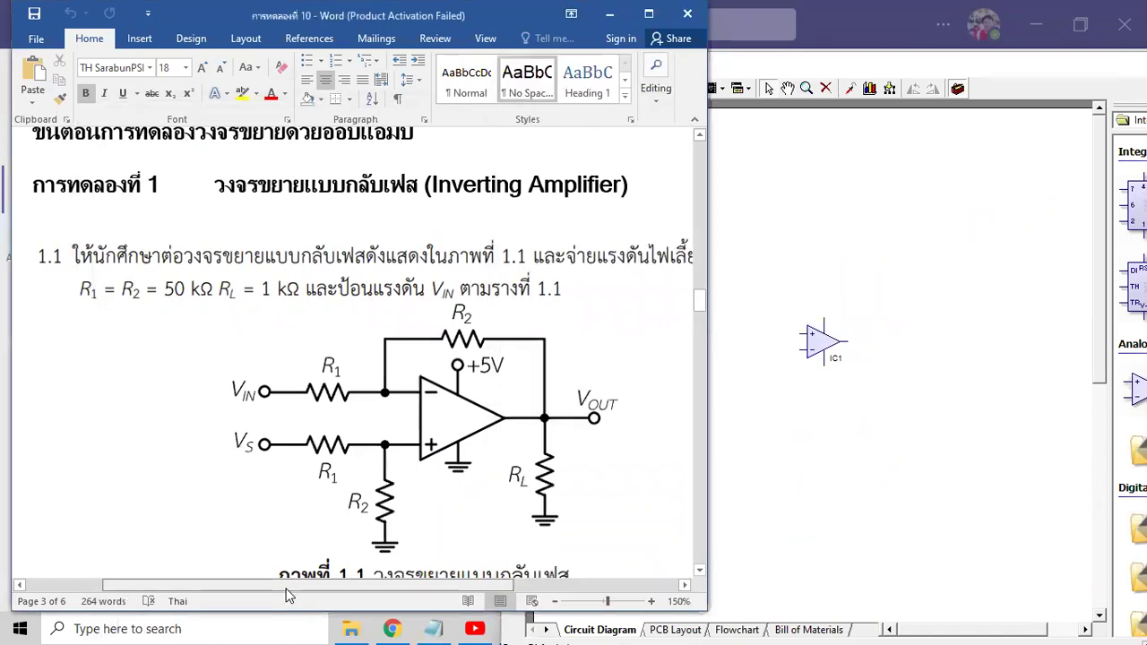
left_click(438, 588)
left_click_drag(438, 588, 340, 503)
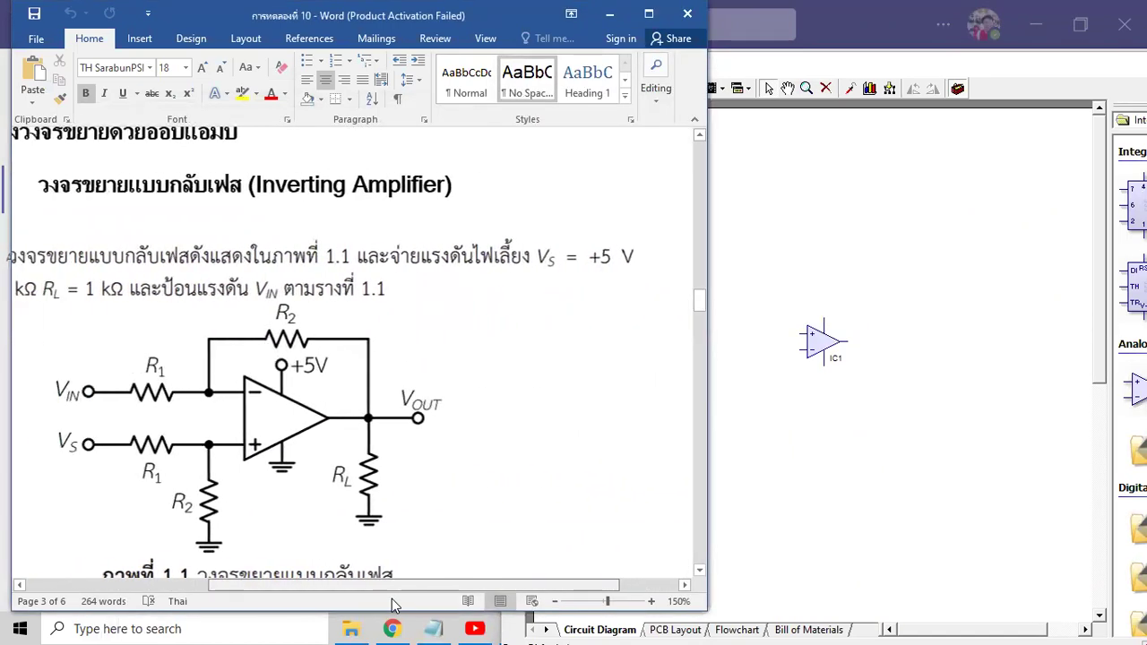
left_click(789, 488)
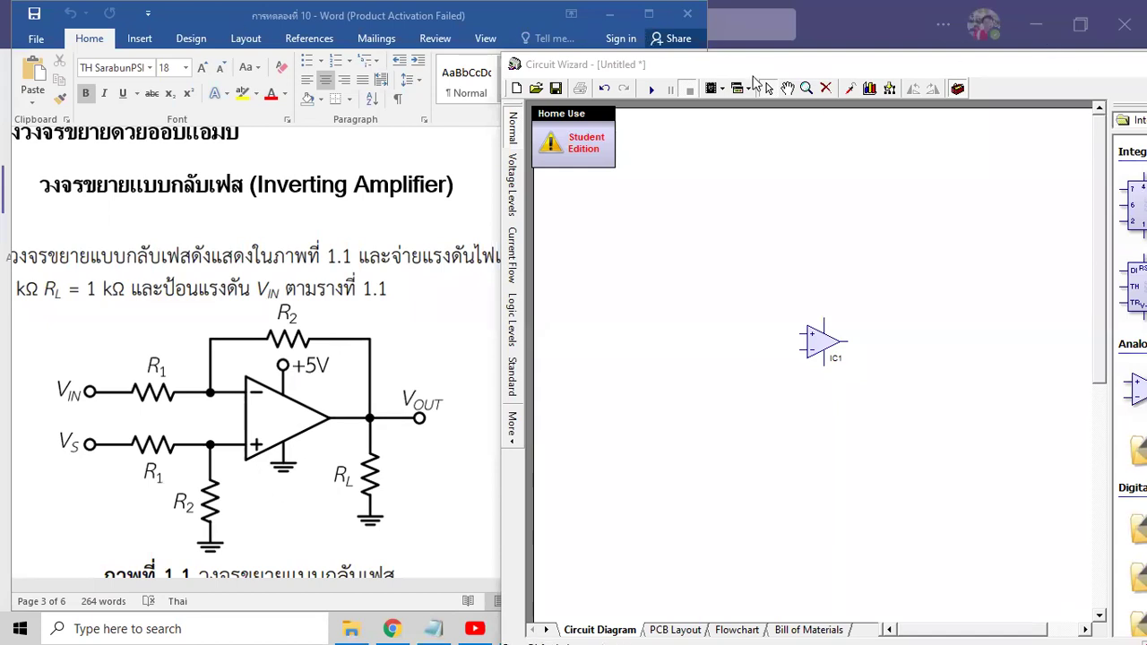
Step: Maximize Circuit Wizard and place a Voltage Rail from the Power Supplies gallery above the op-amp
double_click(888, 76)
left_click(1108, 62)
scroll(1110, 107, "up", 5)
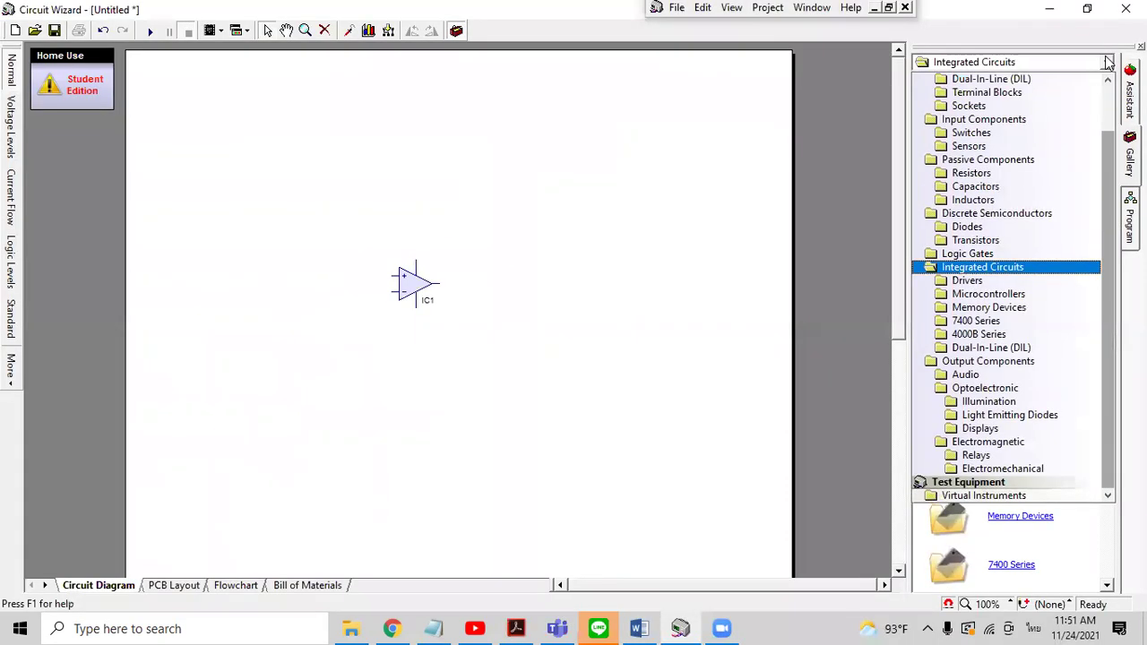
scroll(1110, 117, "up", 2)
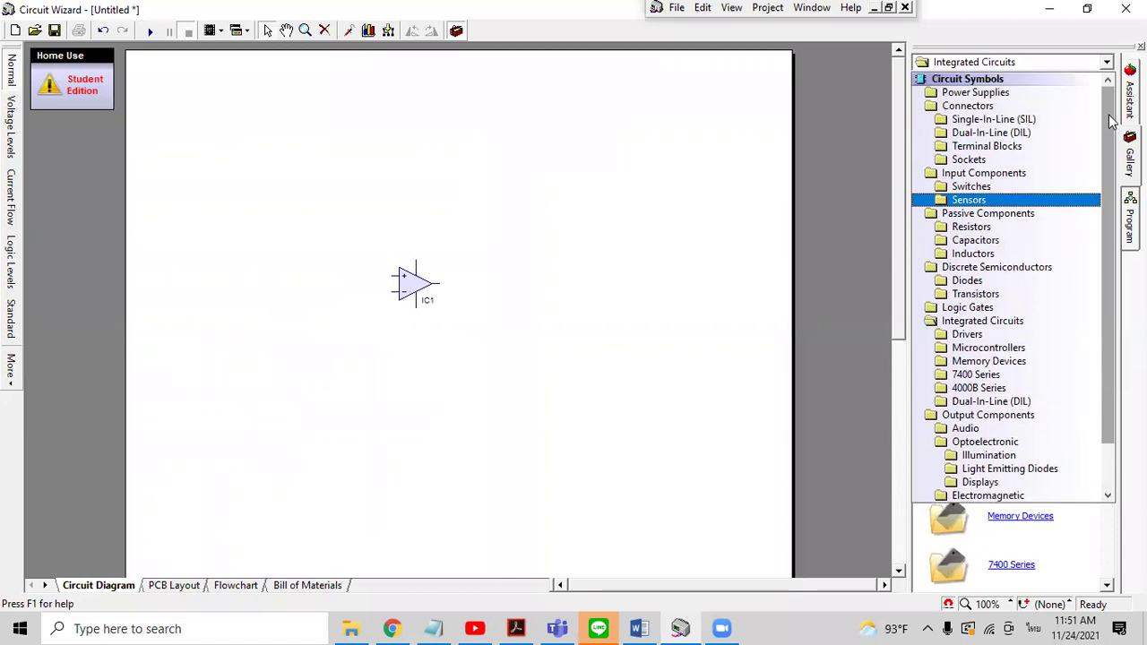
left_click(1024, 93)
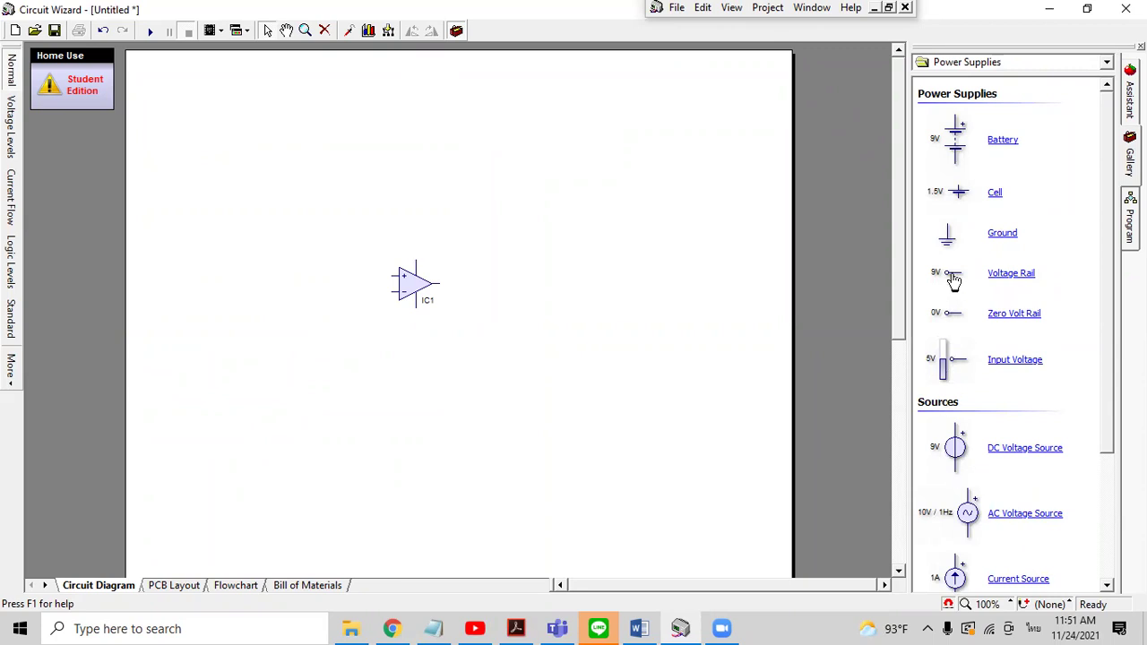
left_click_drag(954, 280, 405, 231)
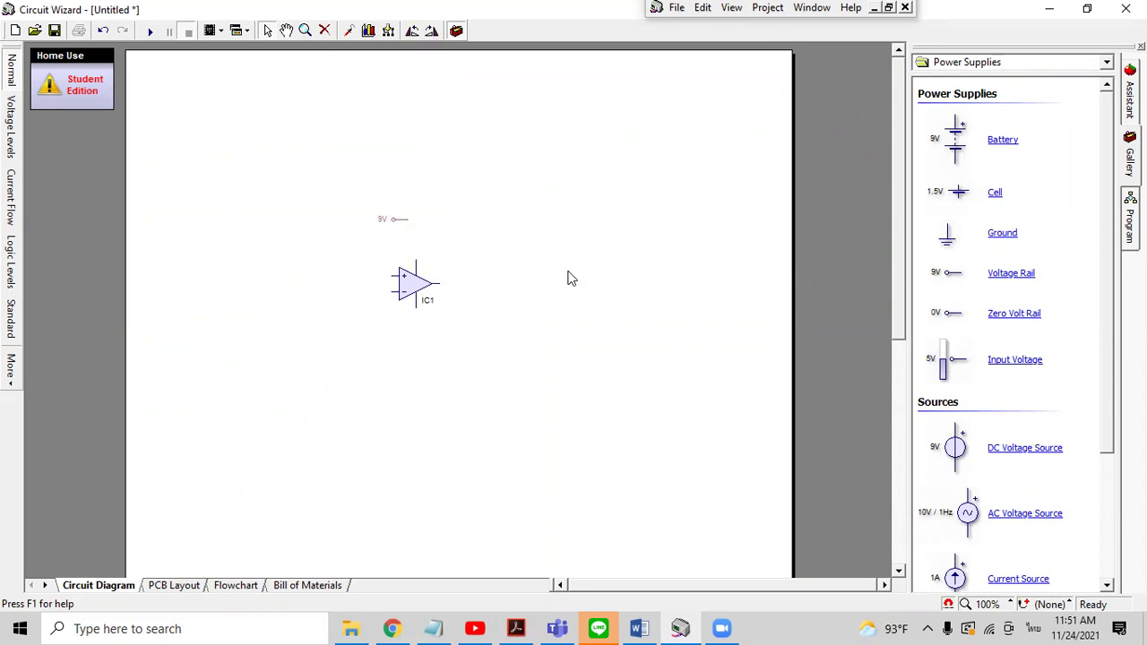
left_click(644, 297)
Step: Place a Ground symbol beneath the op-amp and connect it to the lower supply pin
left_click_drag(947, 240, 416, 337)
left_click(415, 335)
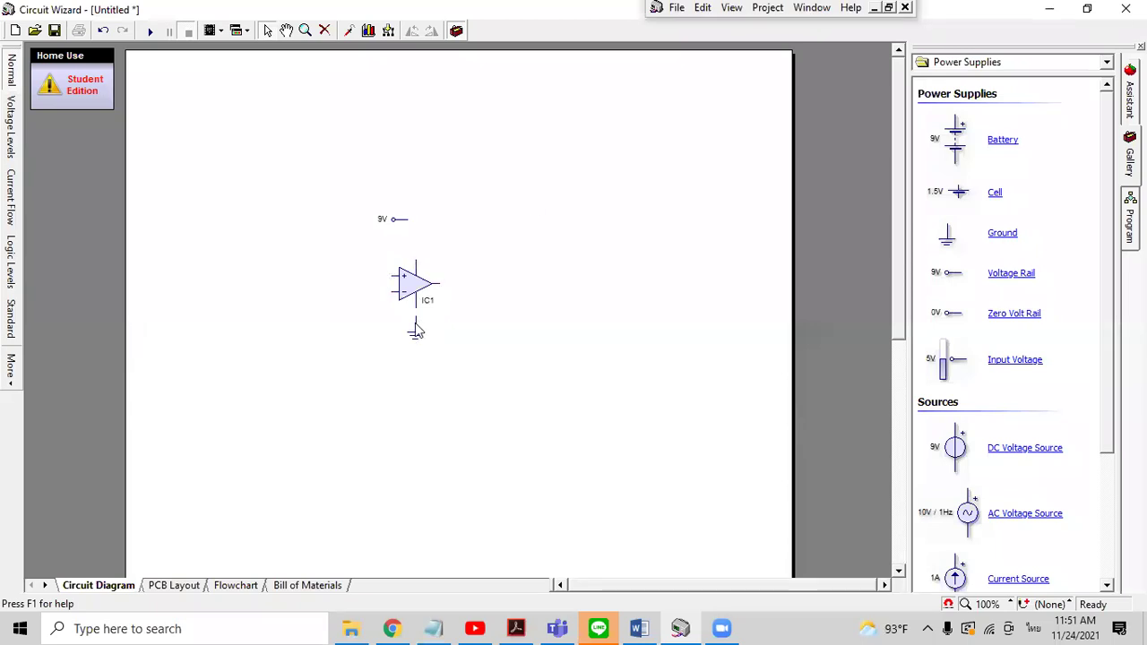
mouse_move(418, 334)
left_mouse_down()
mouse_move(415, 345)
mouse_move(412, 314)
left_mouse_up()
left_click(475, 308)
Step: Rotate the voltage rail to point downward and connect it to the op-amp's upper supply pin
left_click(405, 230)
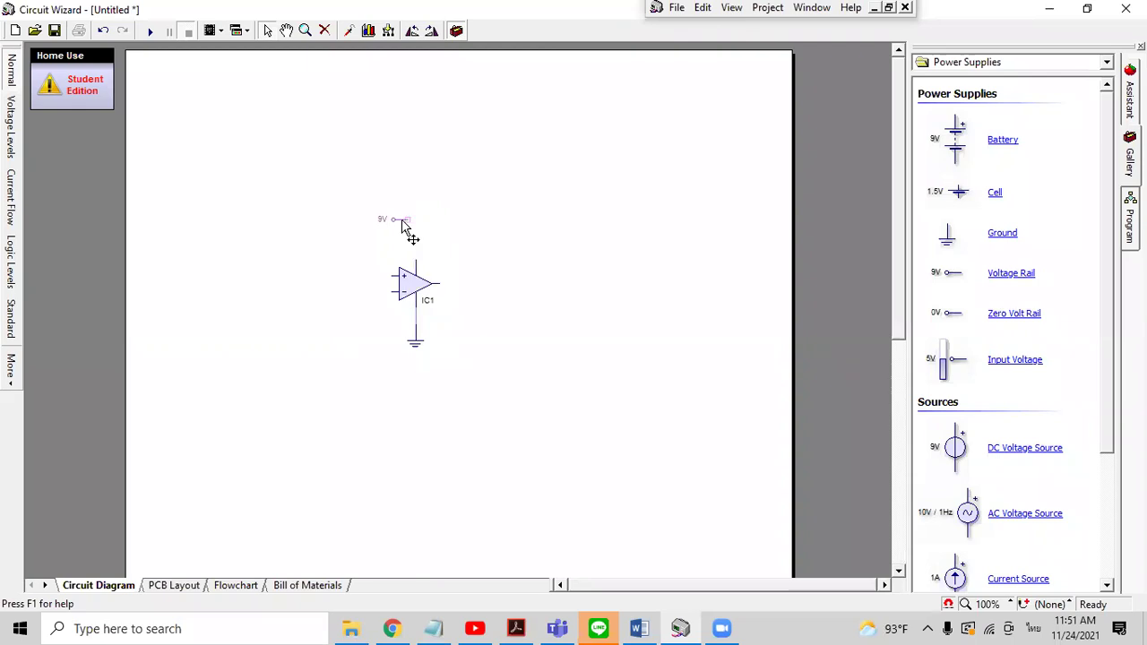
left_click(431, 30)
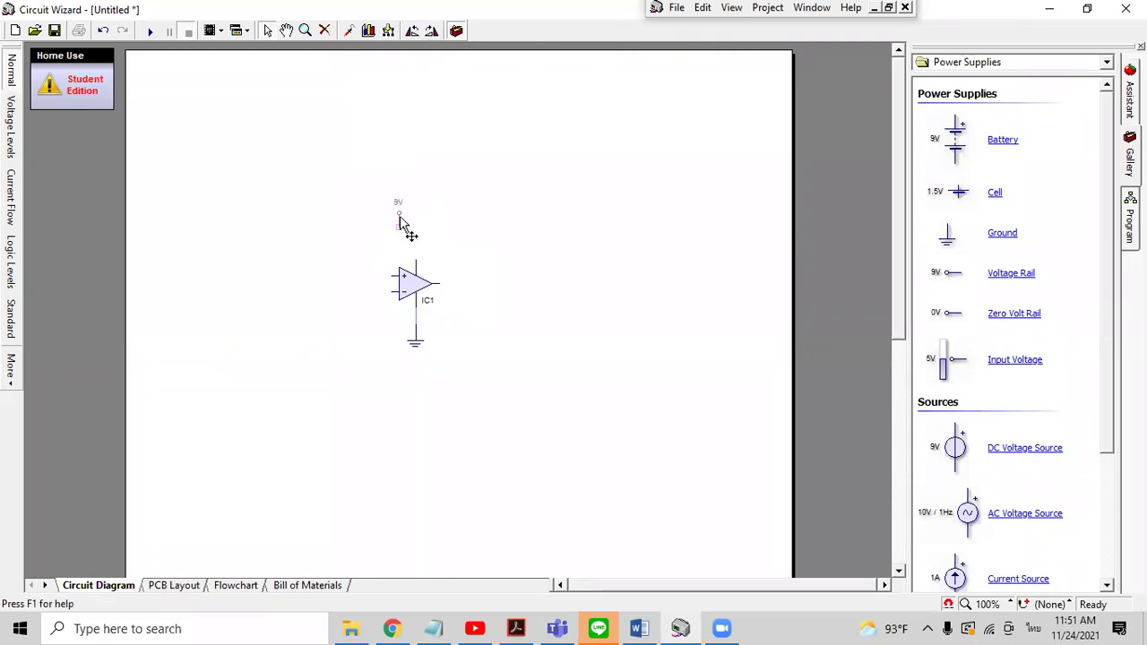
left_click_drag(417, 226, 424, 251)
left_click_drag(425, 242, 425, 248)
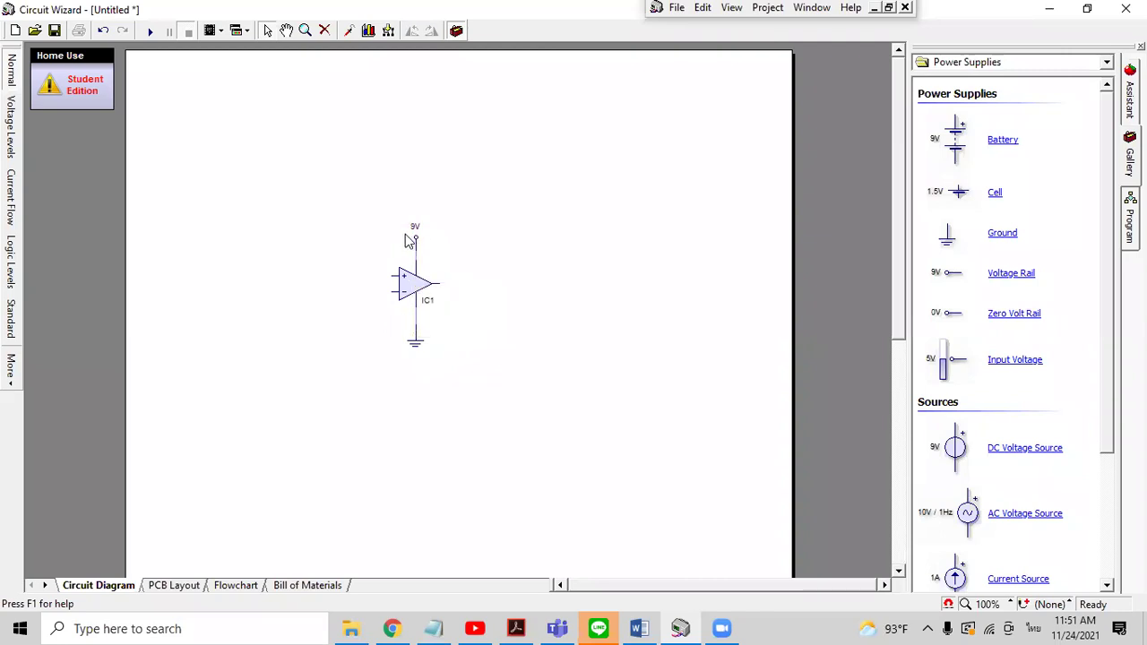
Step: Set the voltage rail's value to 5 V
double_click(412, 229)
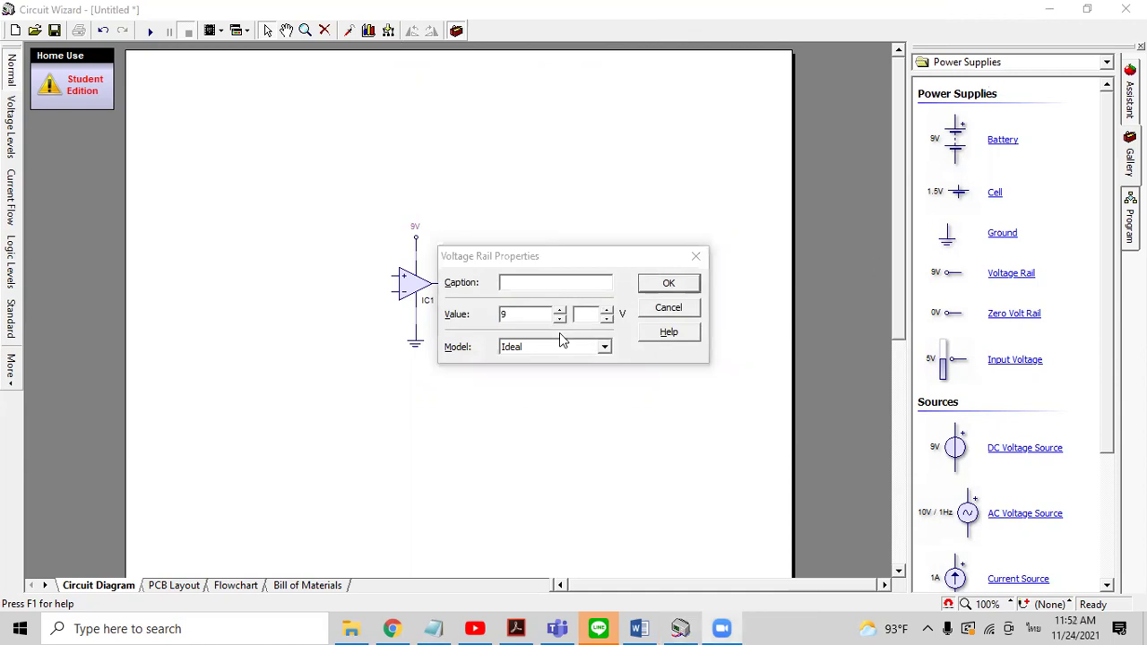
left_click(536, 318)
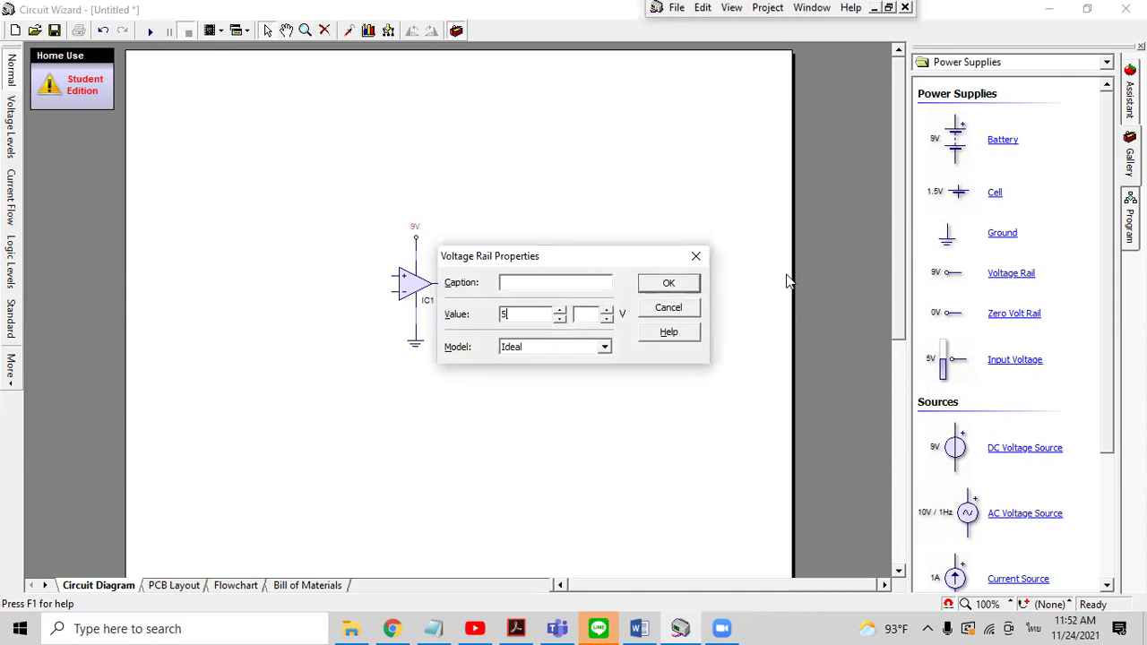
left_click(694, 284)
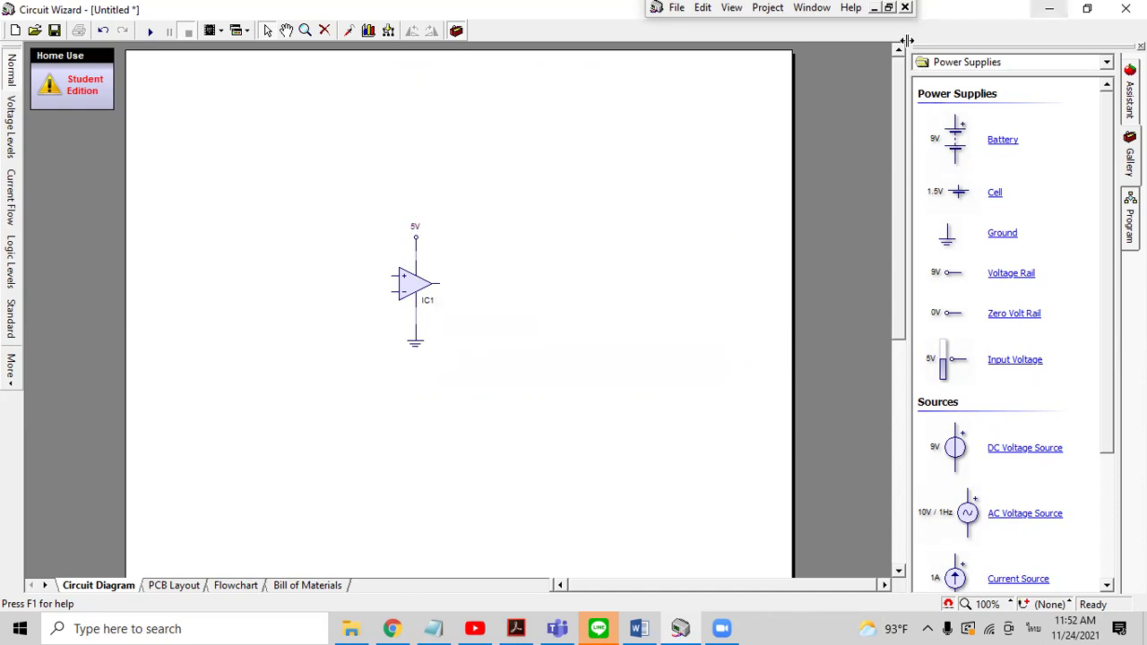
scroll(681, 313, "up", 2)
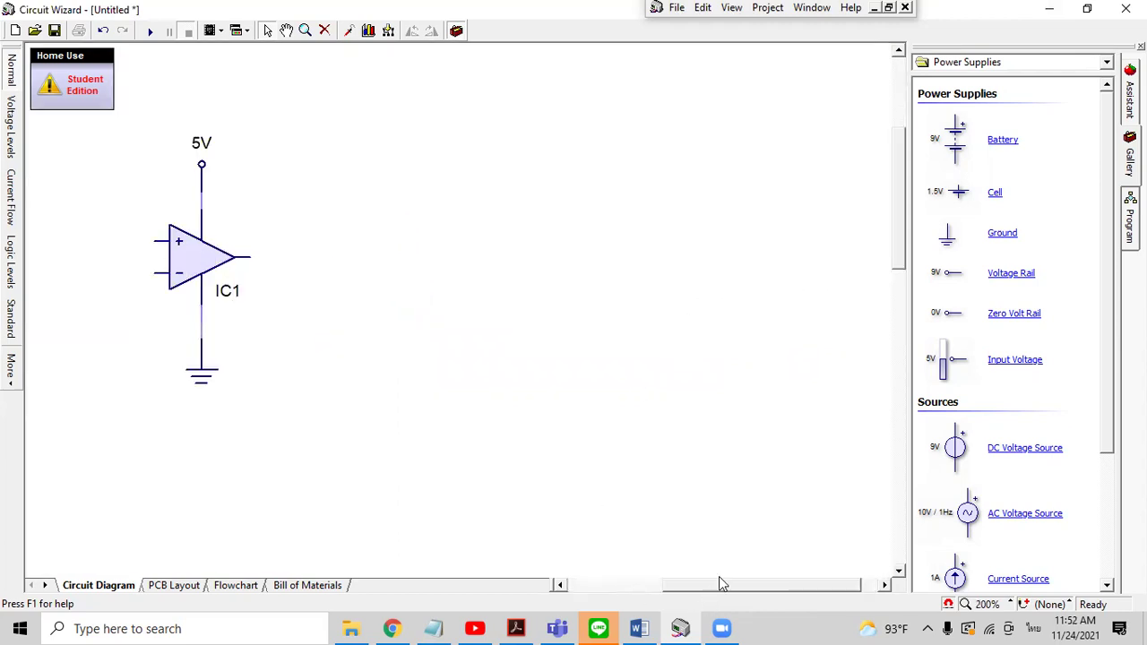
left_click_drag(698, 592, 651, 592)
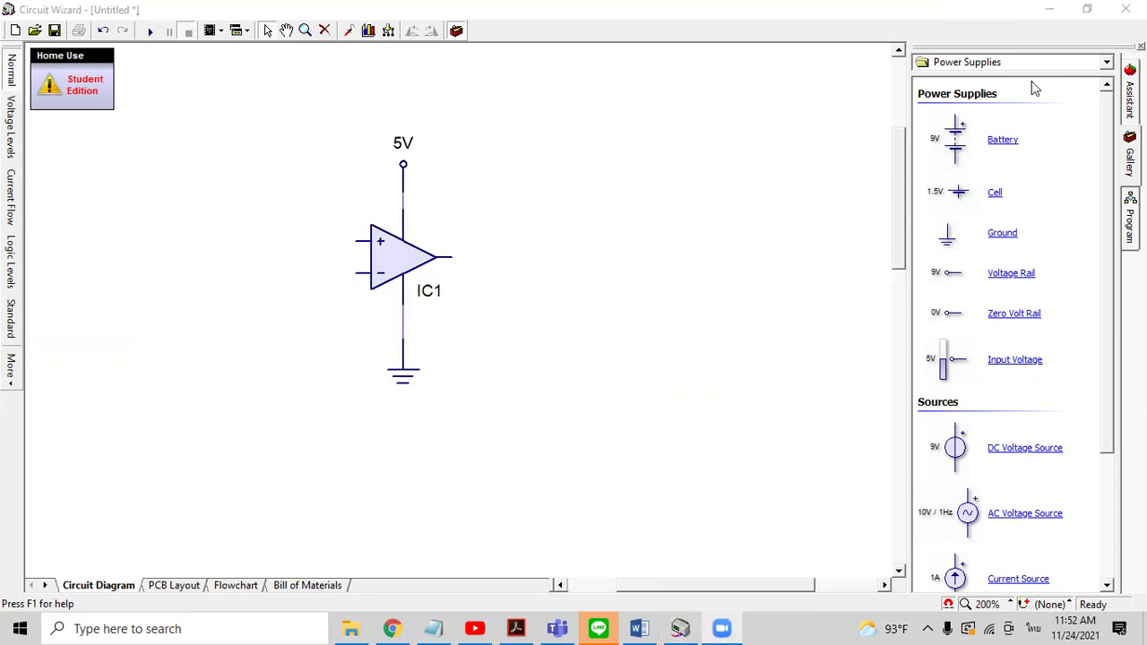
Step: Switch to the EL215_237B spreadsheet in Chrome and enter 1 for W15 in cell S14
left_click(392, 628)
scroll(863, 417, "up", 3)
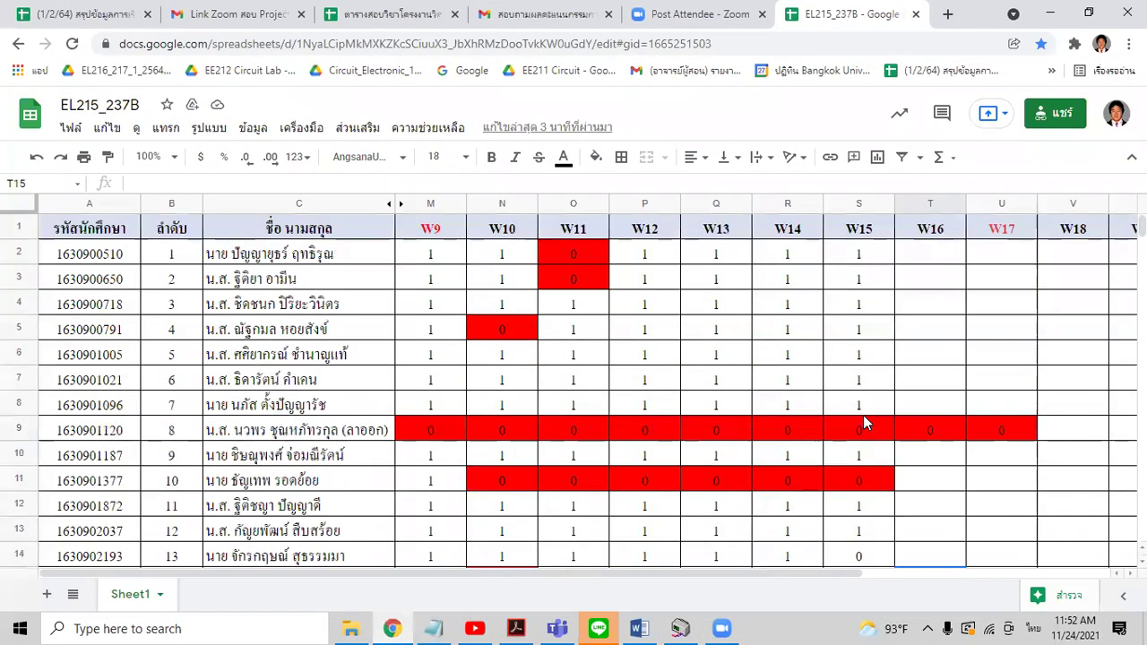
left_click(881, 557)
type("1")
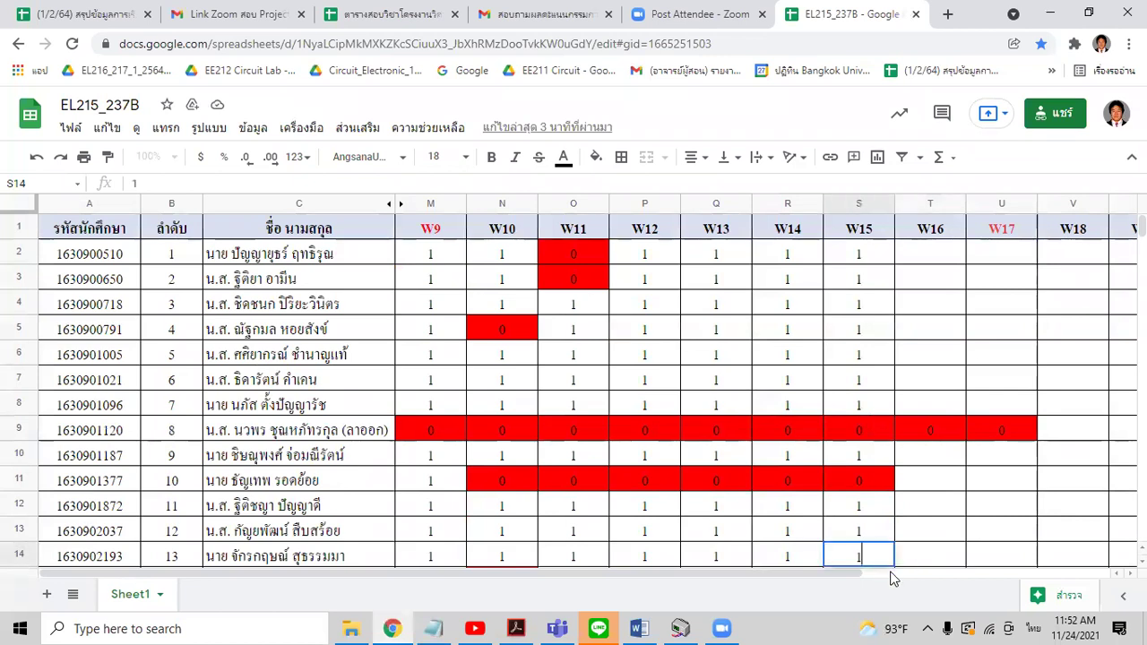
left_click(957, 534)
Step: Return to Circuit Wizard and restore its window beside the lab document
left_click(1051, 12)
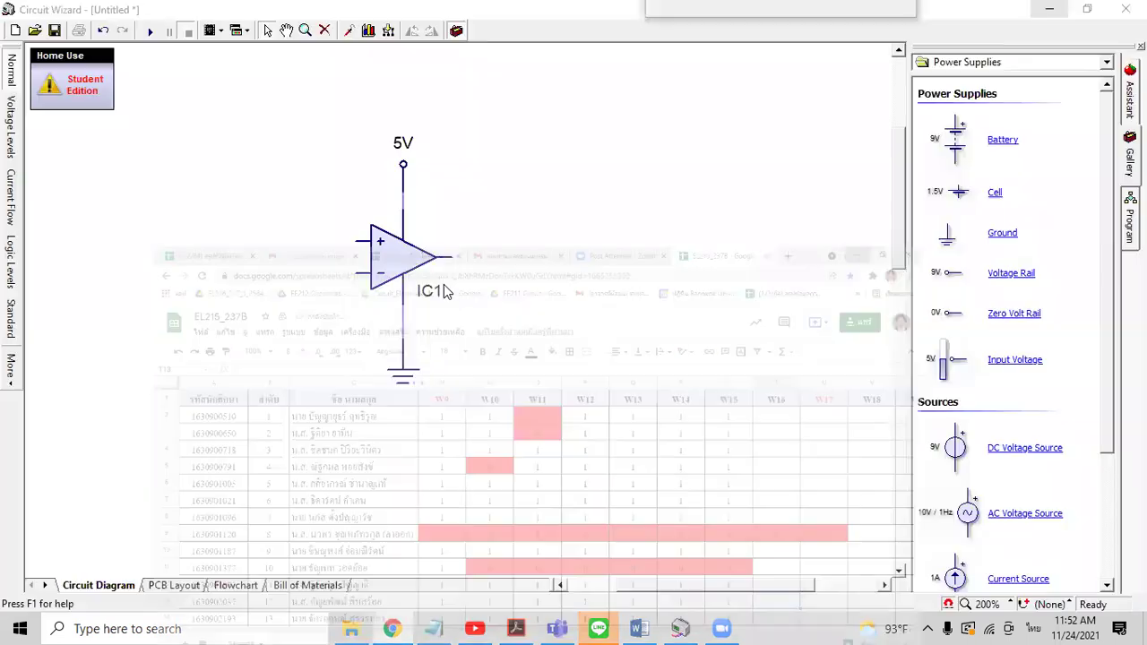
left_click(1088, 8)
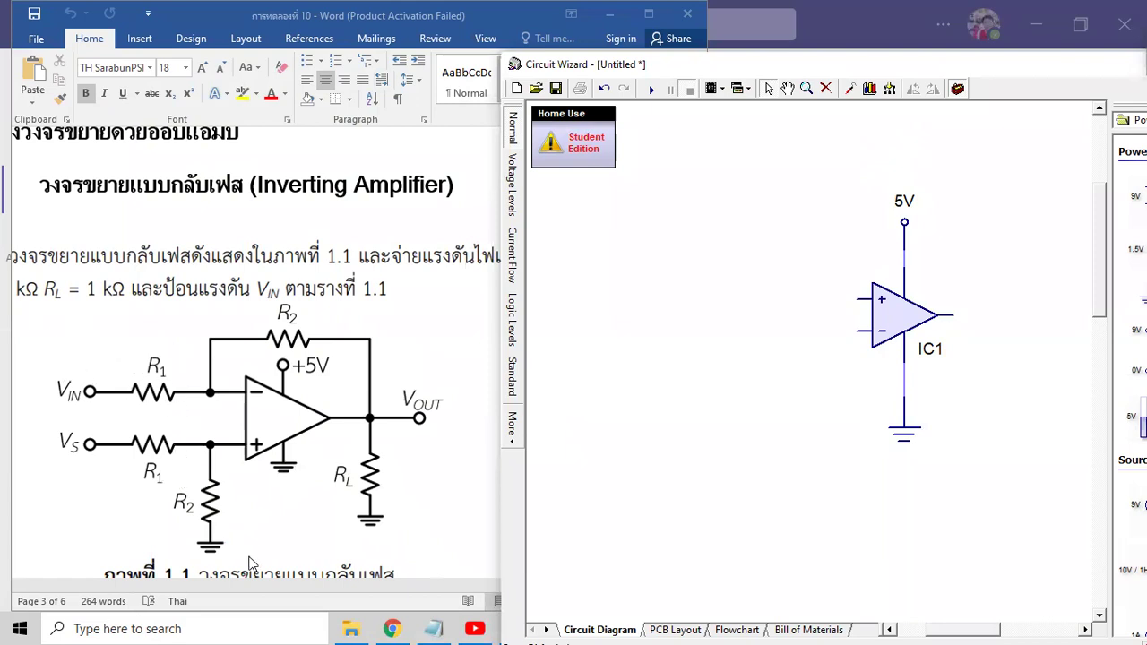
Step: Check the figure in the lab document, minimize the Teams window, and maximize Circuit Wizard
left_click(266, 600)
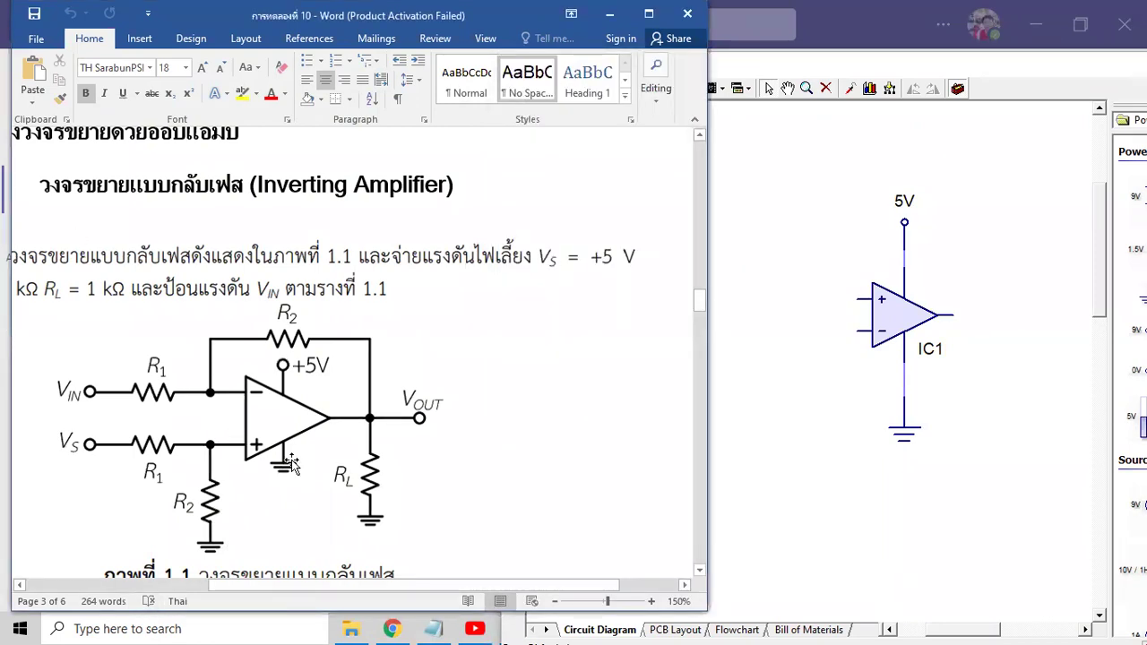
left_click(1011, 199)
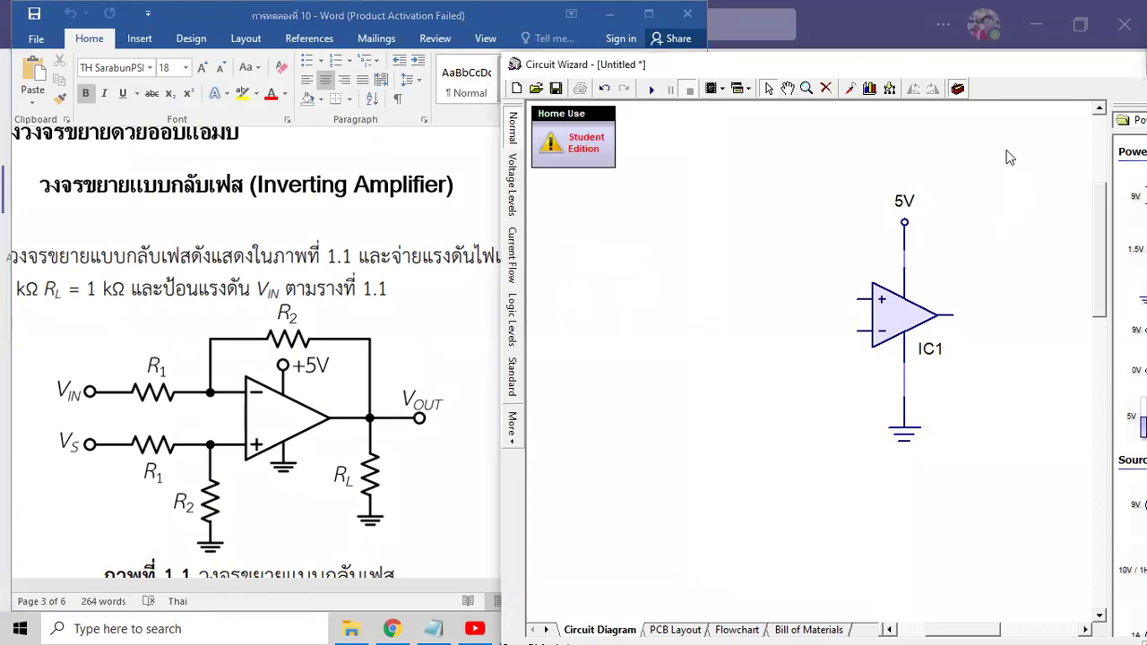
left_click(937, 43)
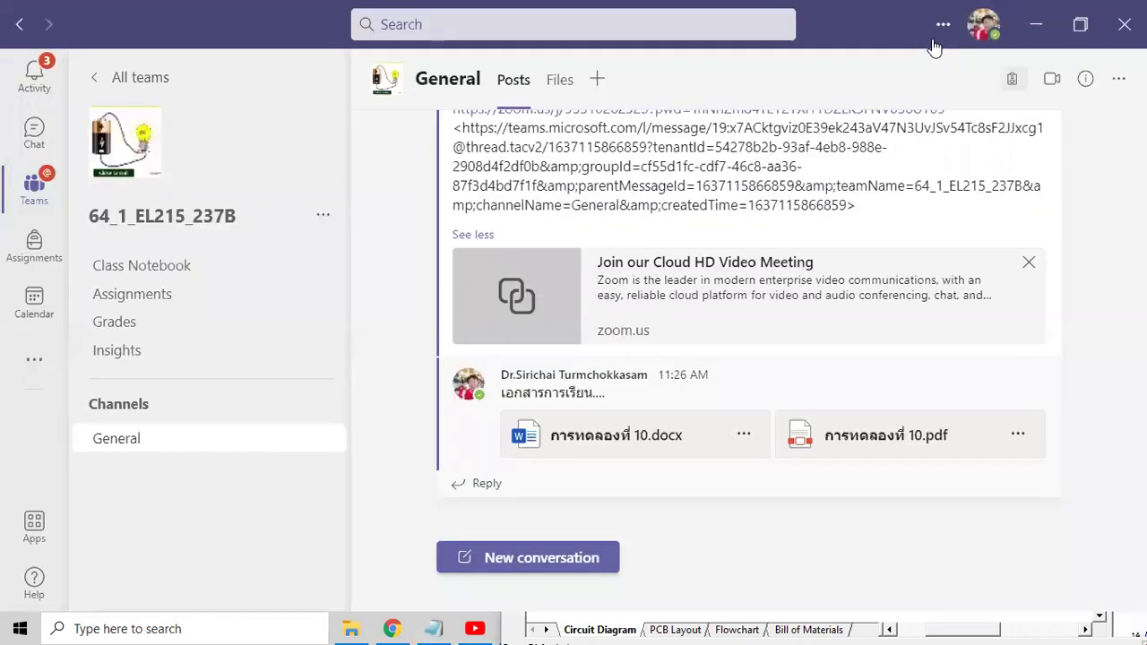
left_click(1036, 25)
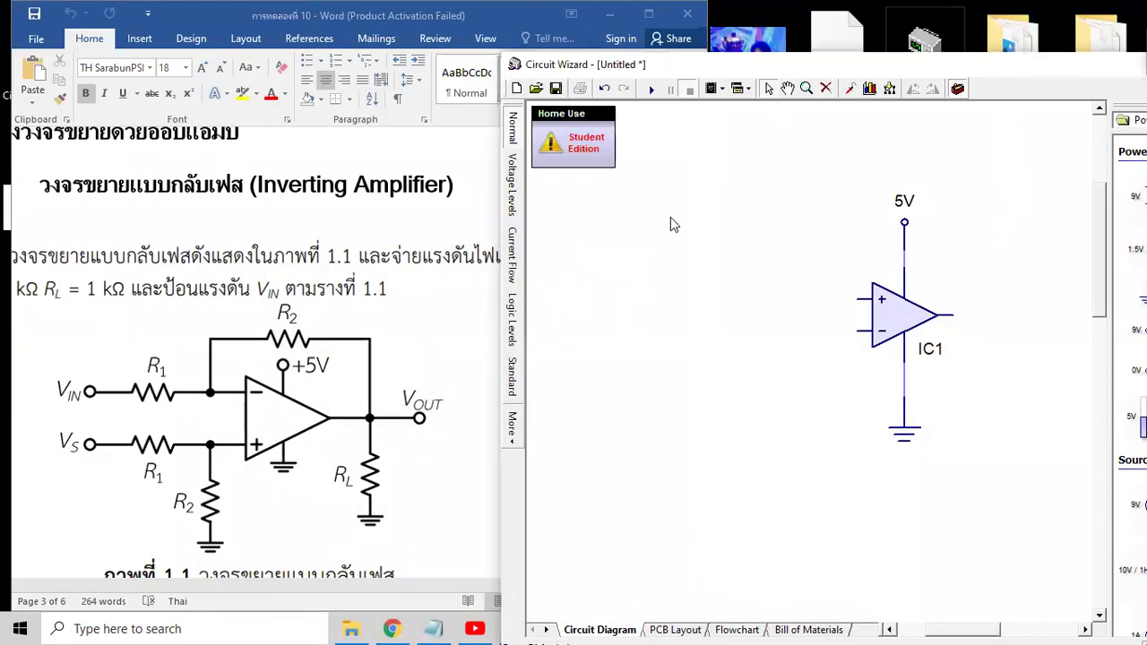
double_click(713, 67)
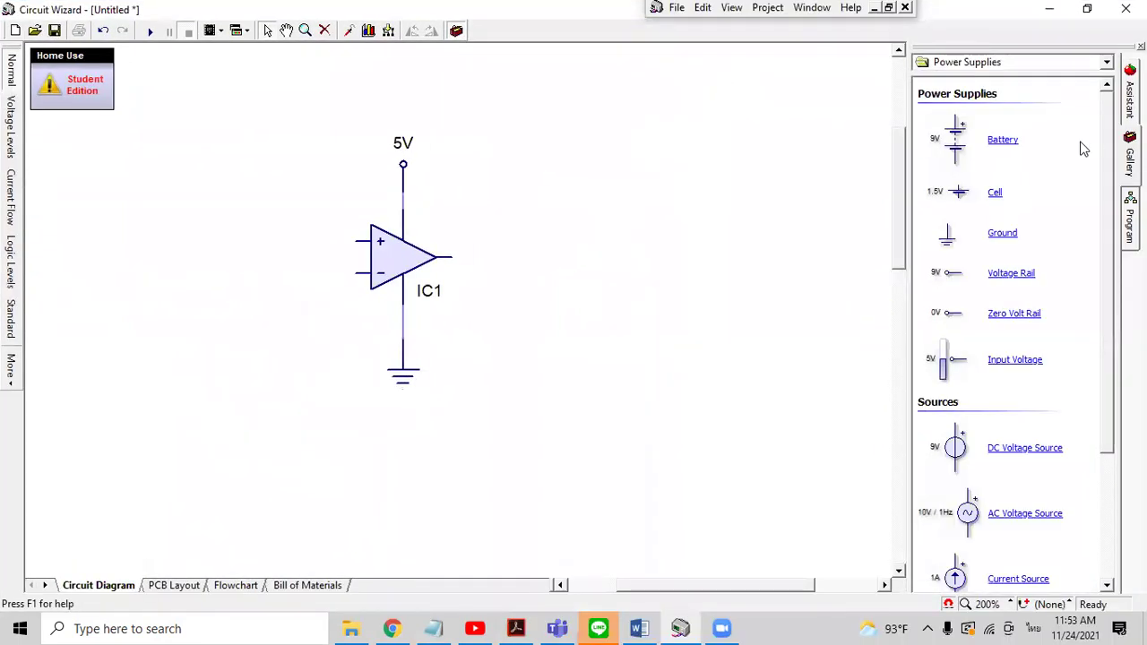
Step: Place a 1k resistor from the Resistors category vertically beside the op-amp's output as the load, checking it against the lab figure
left_click(1107, 62)
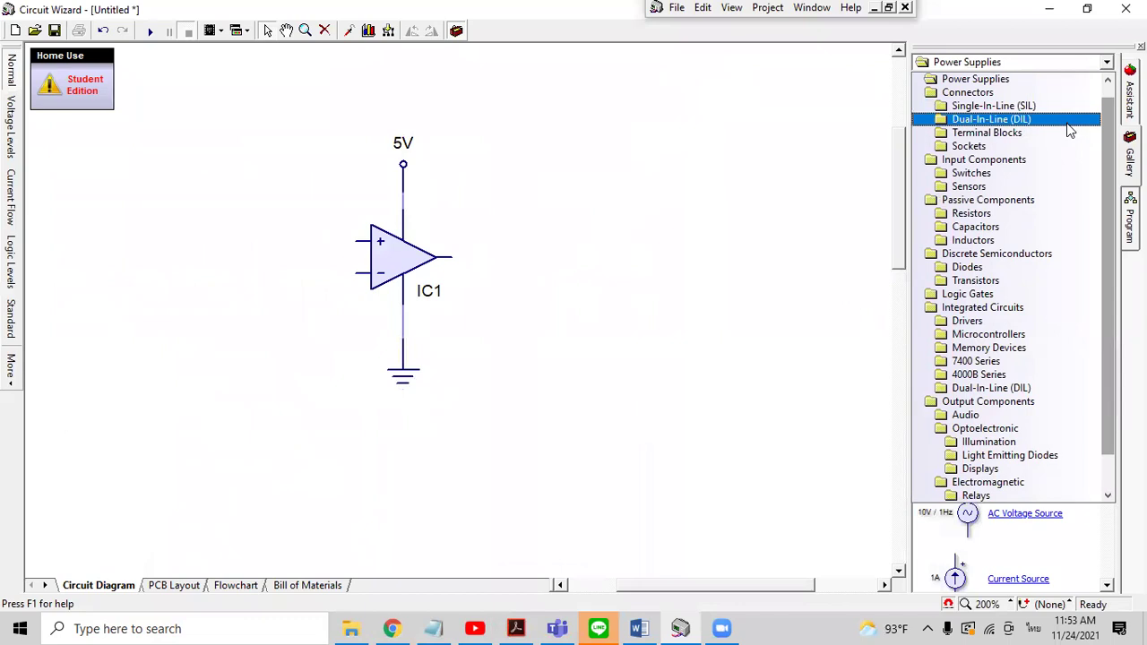
left_click(1066, 213)
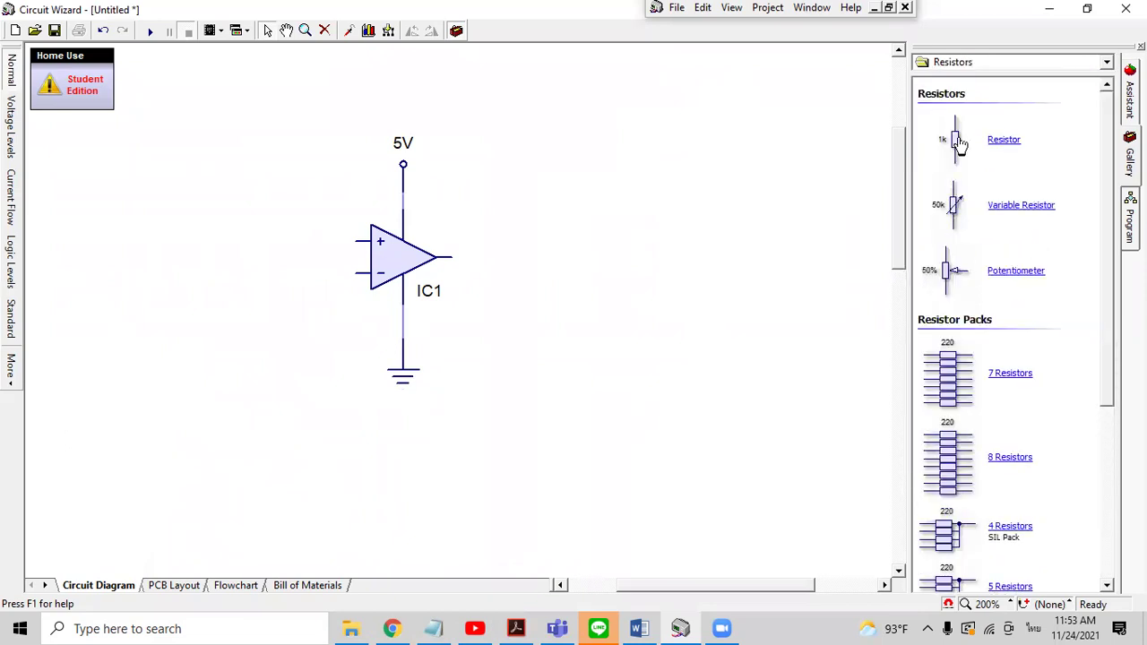
left_click_drag(959, 143, 185, 190)
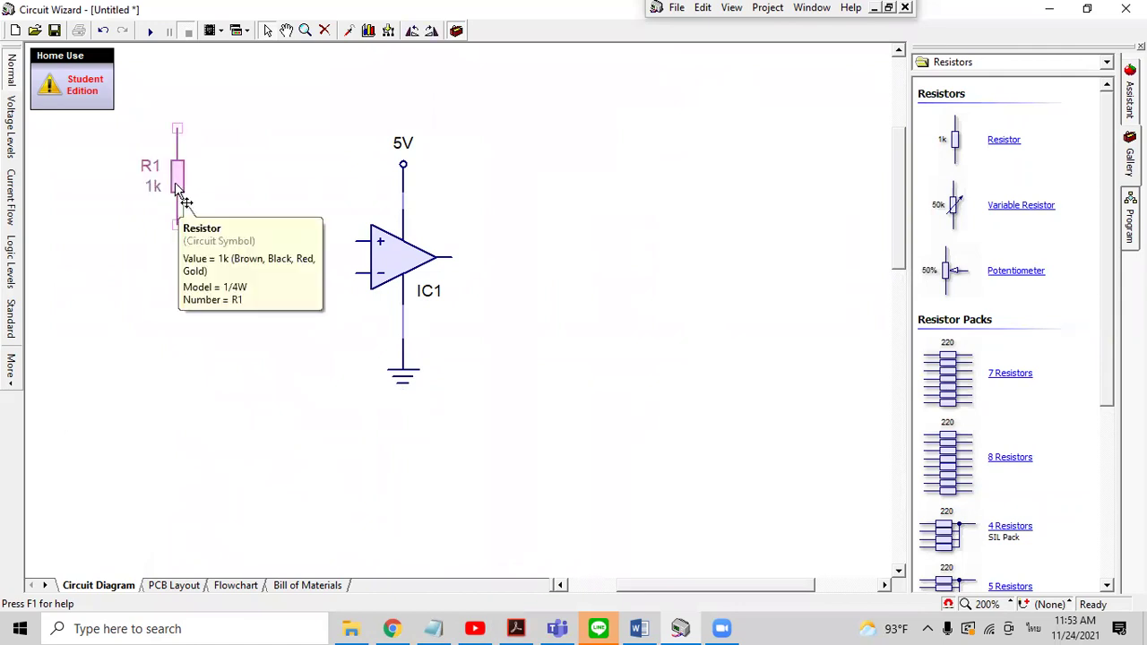
left_click_drag(175, 182, 562, 327)
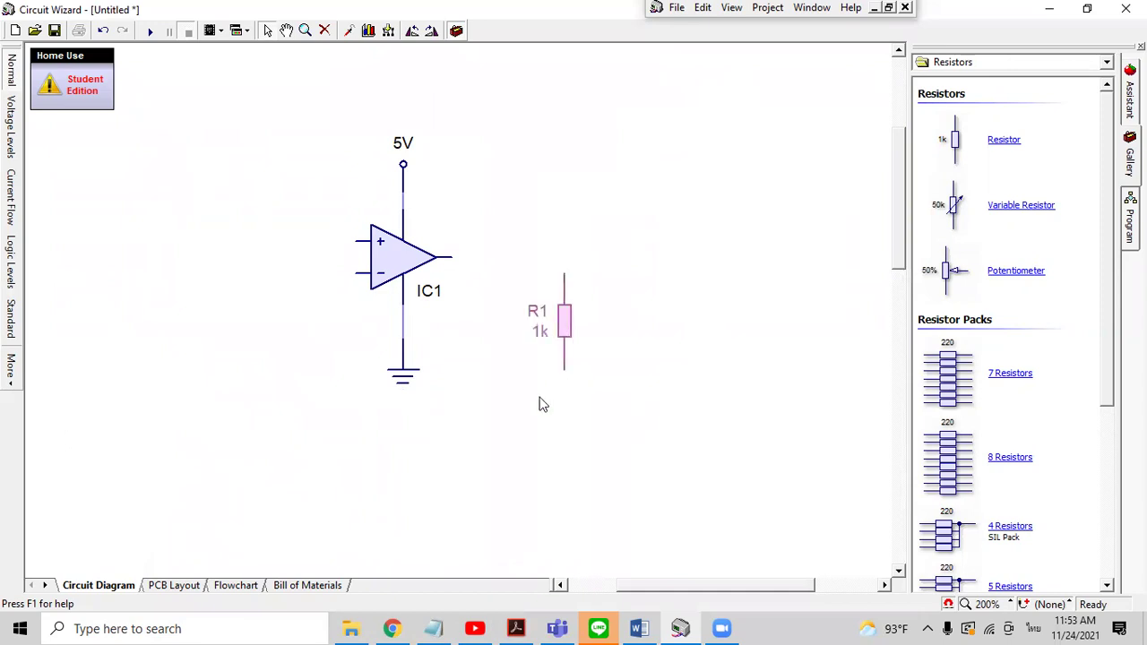
left_click(647, 627)
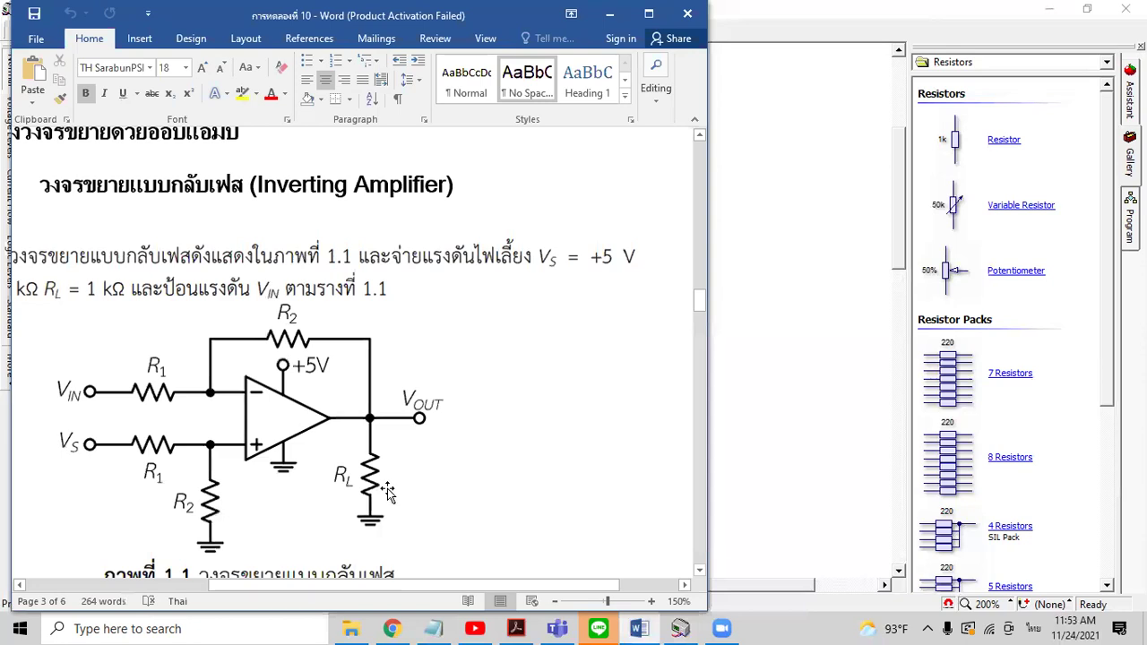
left_click(798, 231)
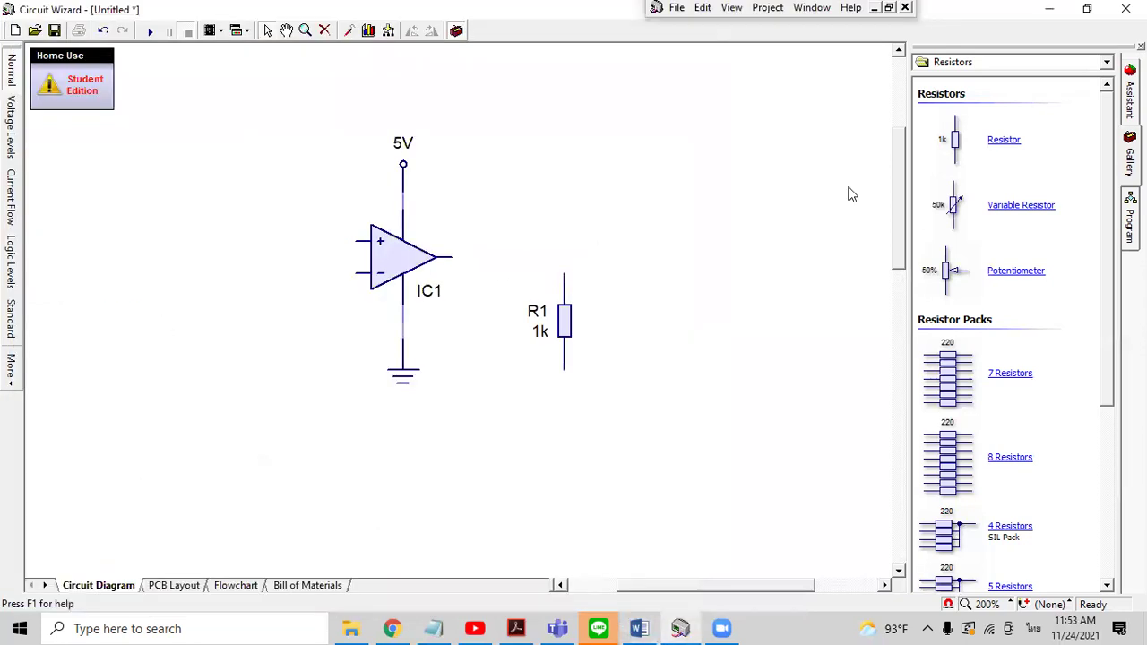
Step: Place a second resistor above and to the left of the op-amp and set its value to 50 kΩ
left_click_drag(952, 143, 661, 160)
left_click_drag(337, 208, 190, 177)
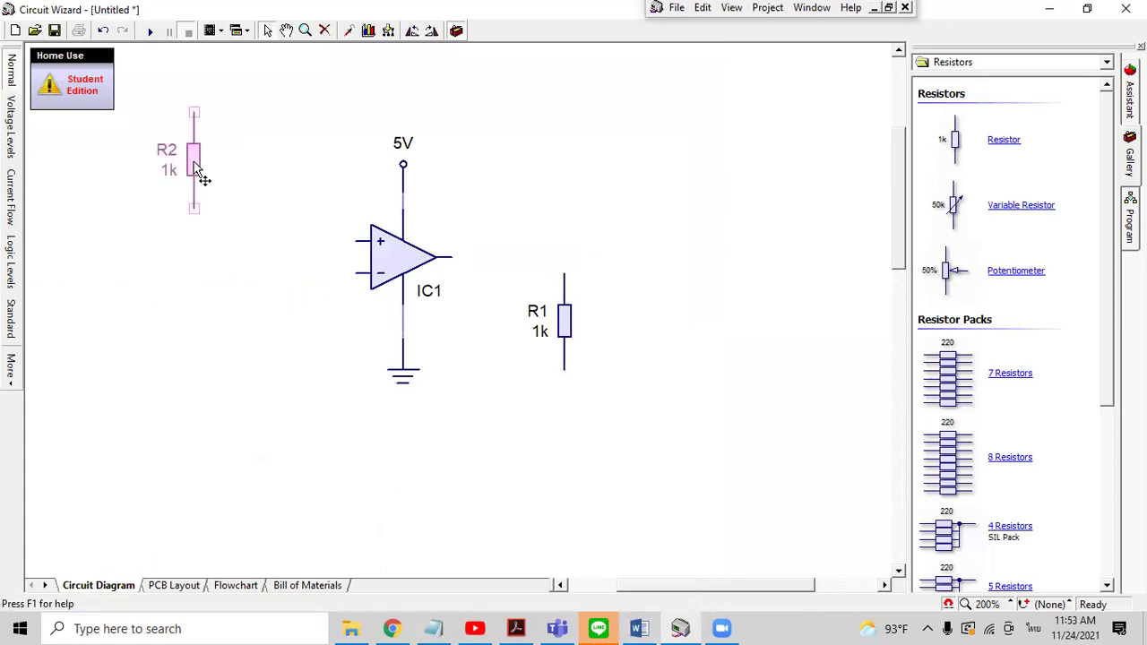
double_click(190, 177)
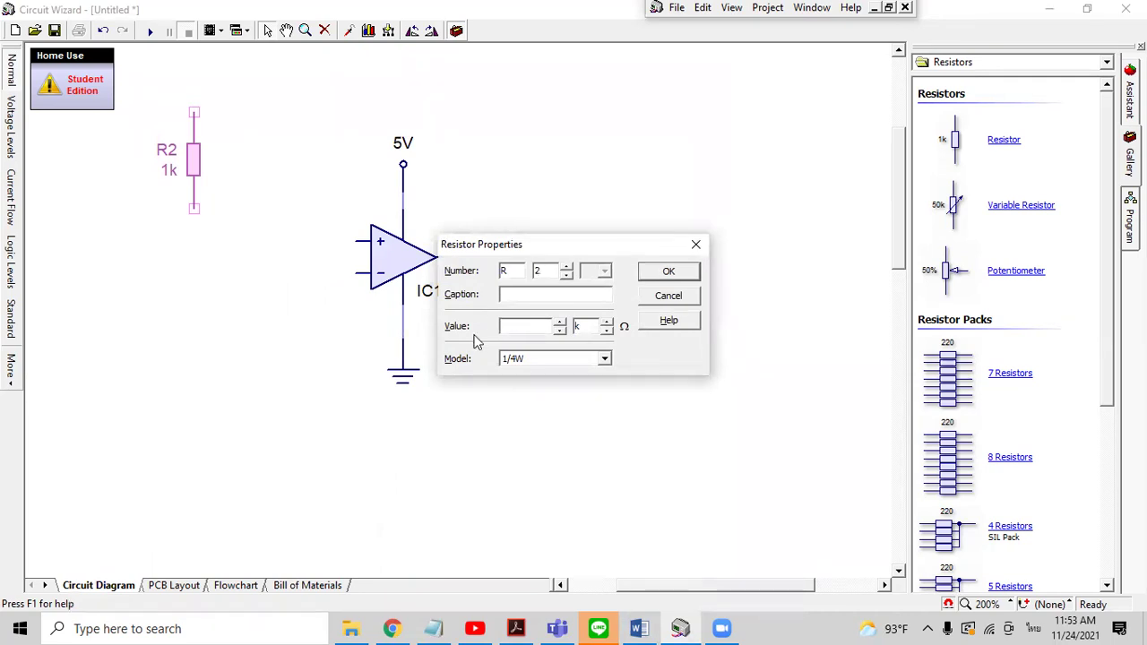
type("50")
key("Return")
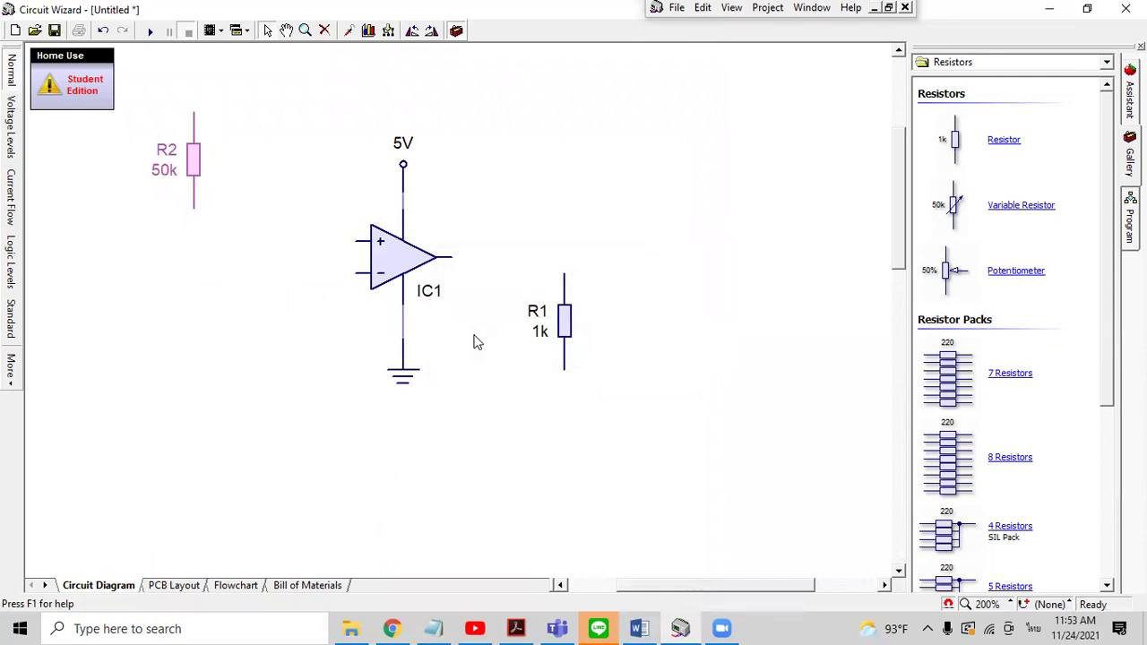
Step: Restore Circuit Wizard beside the lab document and examine the R1, R2 and RL values given above figure 1.1
left_click(1087, 8)
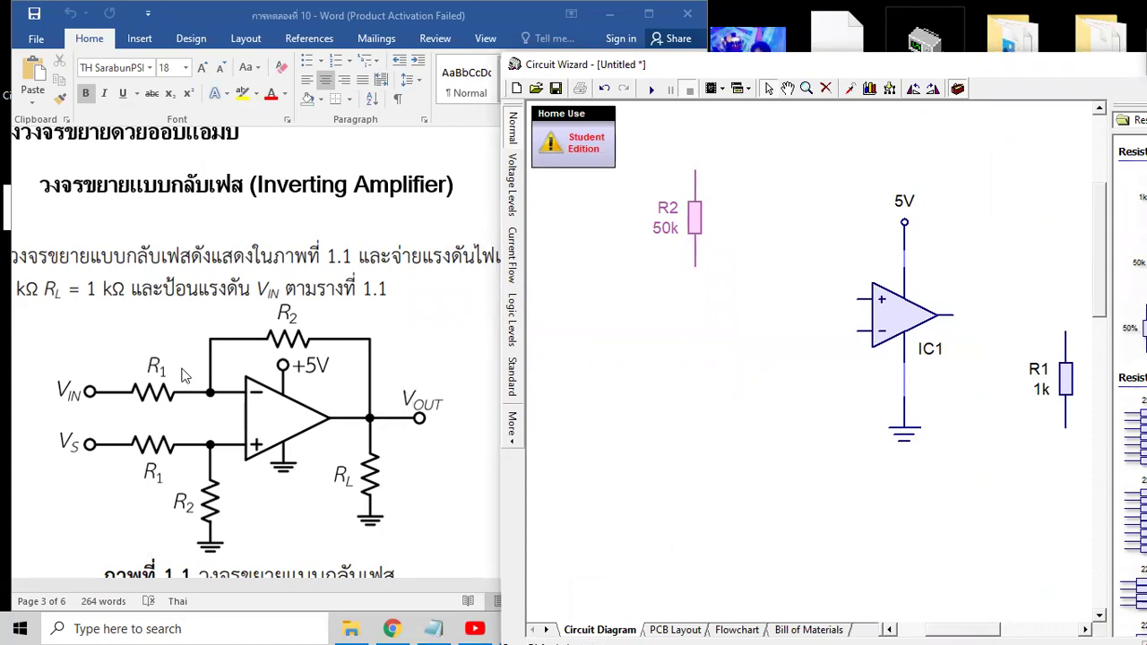
left_click(266, 582)
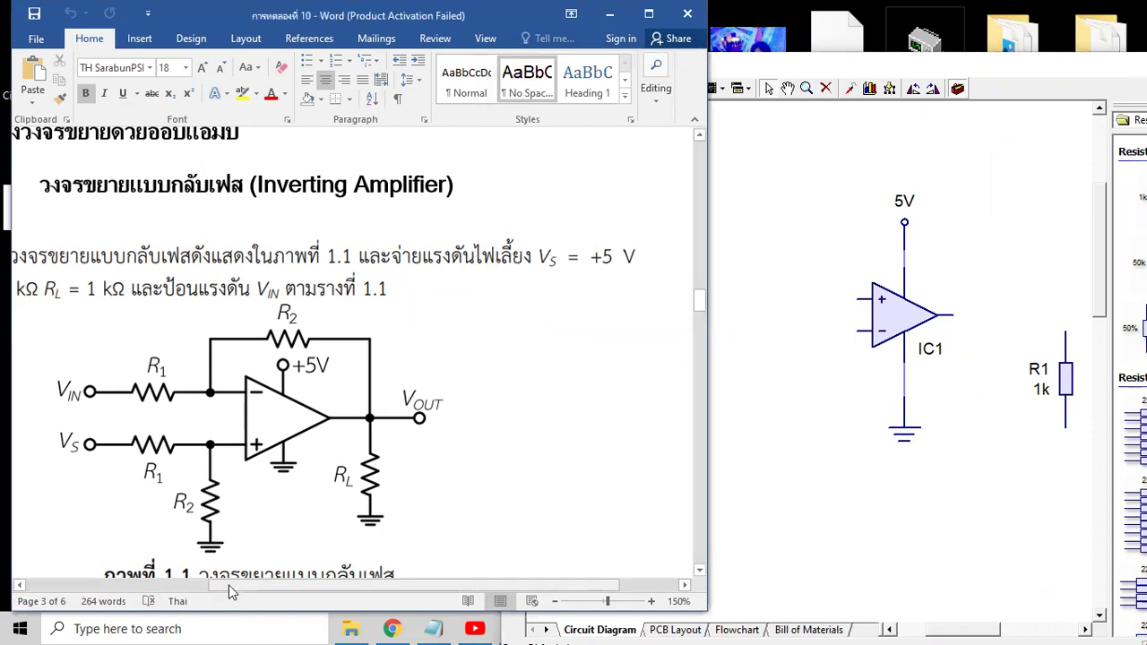
left_click_drag(228, 585, 112, 586)
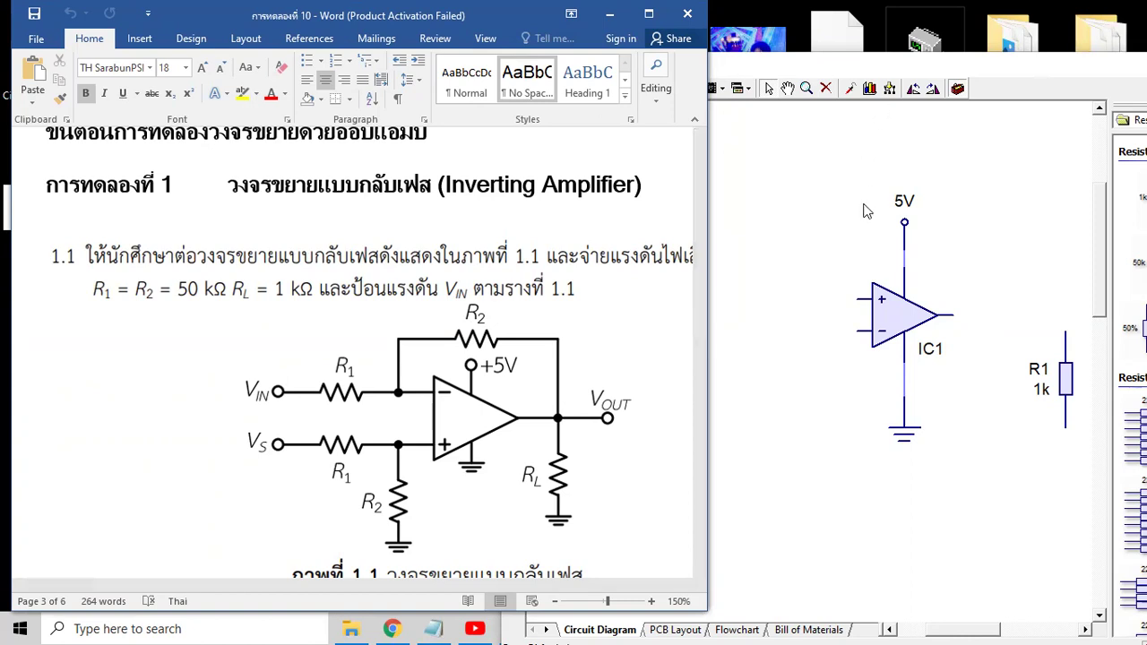
left_click(910, 67)
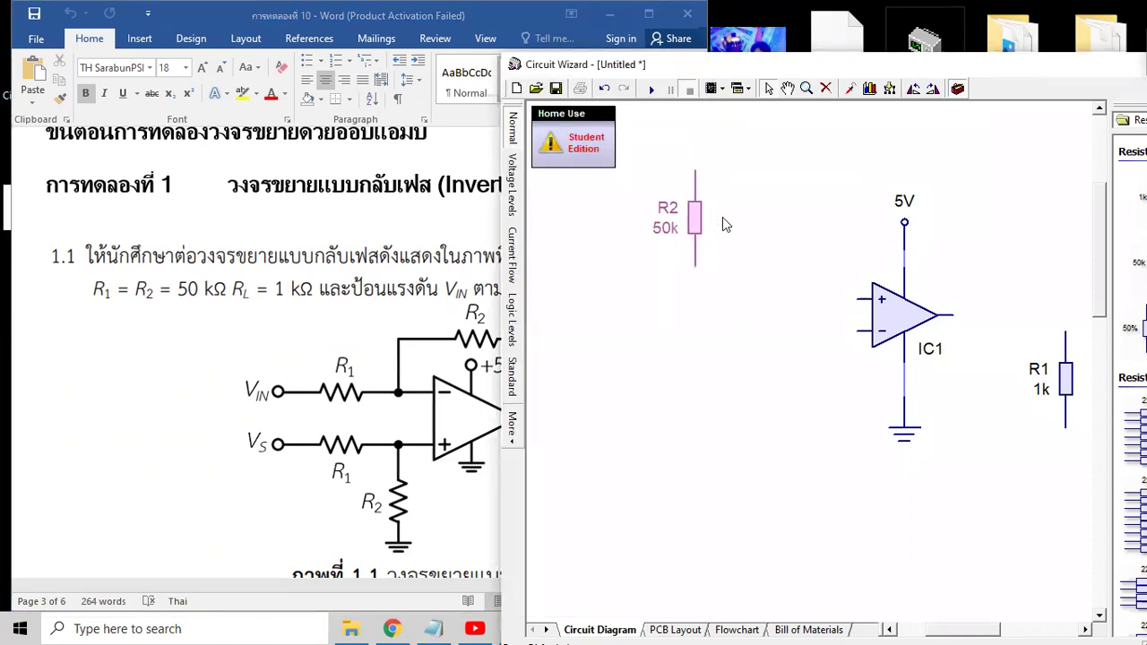
Step: Rotate the 50k resistor to horizontal and wire it above the op-amp between the output and the + input
left_click(934, 88)
left_click_drag(710, 227, 952, 316)
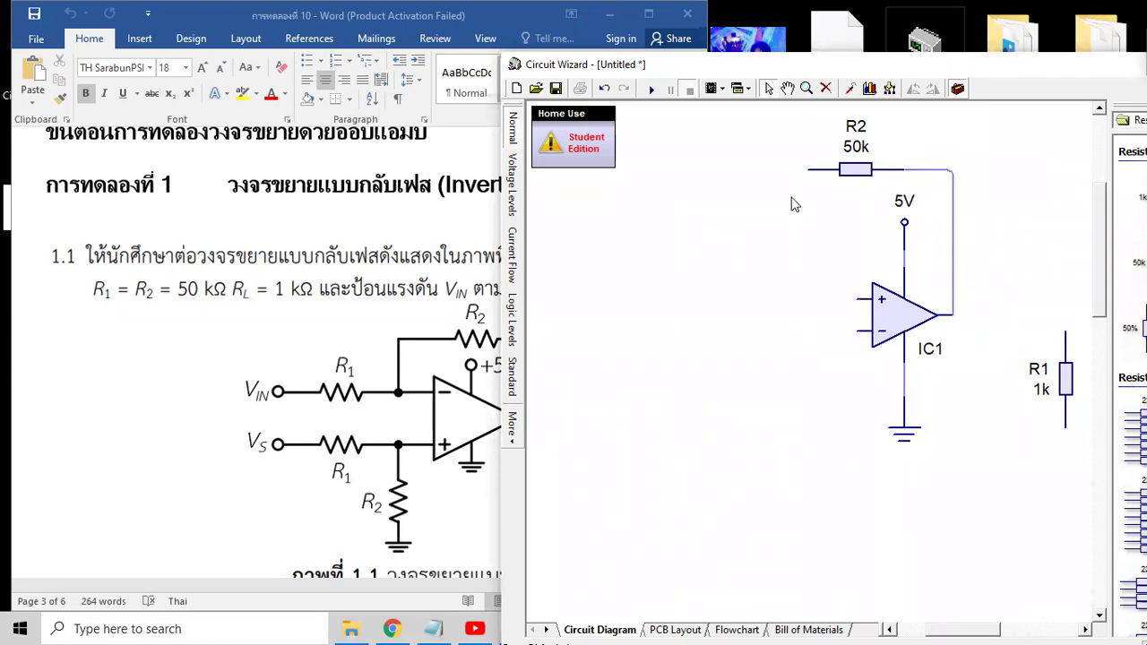
left_click_drag(811, 171, 855, 298)
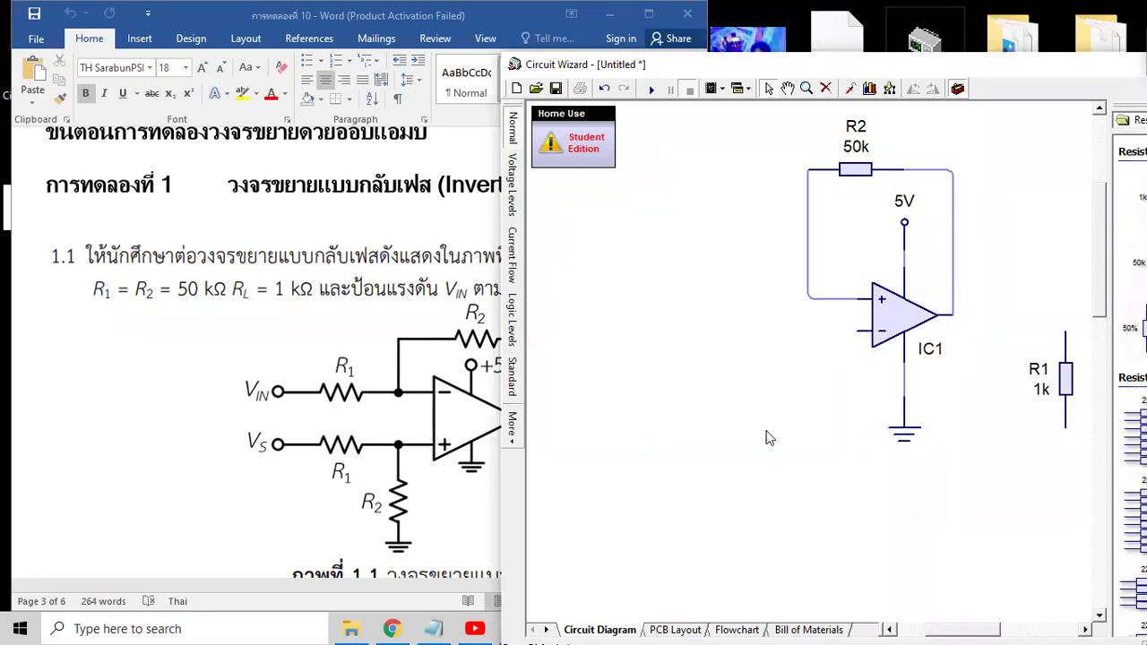
Step: Duplicate the 50k feedback resistor twice, placing the copies one above the other in line with the op-amp's inputs
left_click(855, 176)
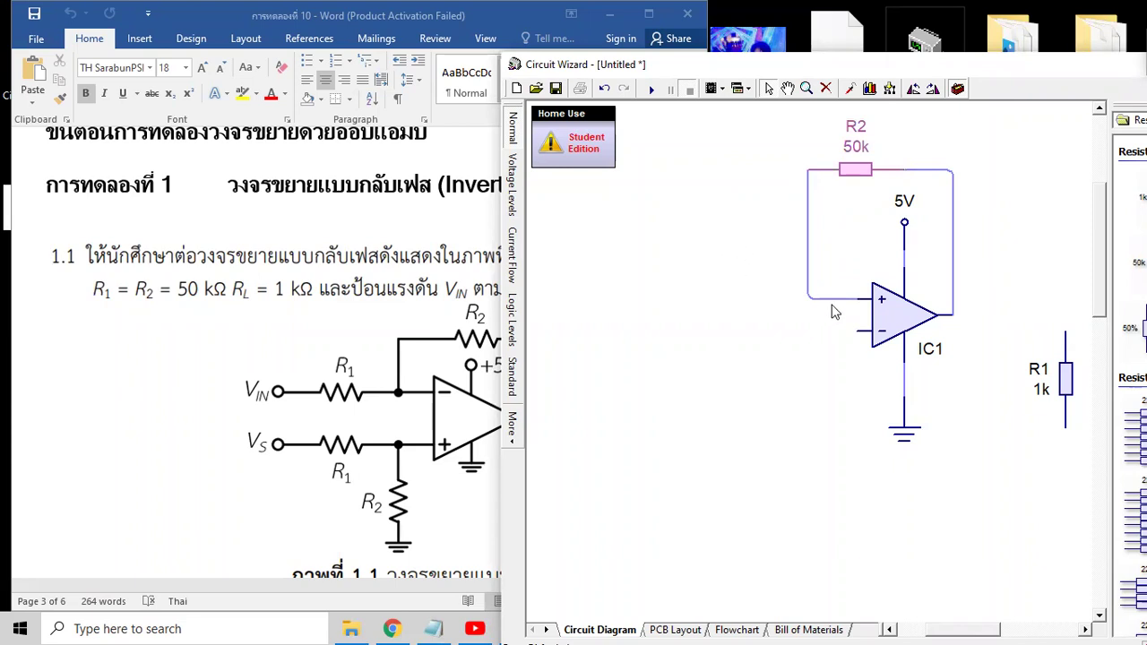
key("ctrl+v")
left_click(745, 302)
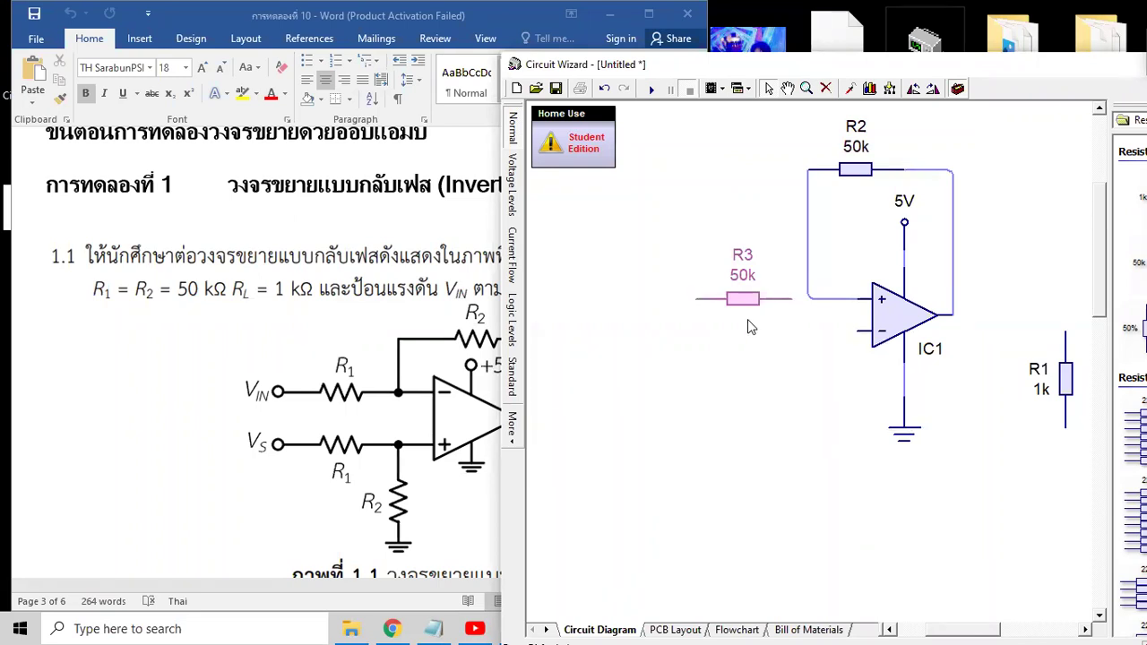
left_click(748, 341)
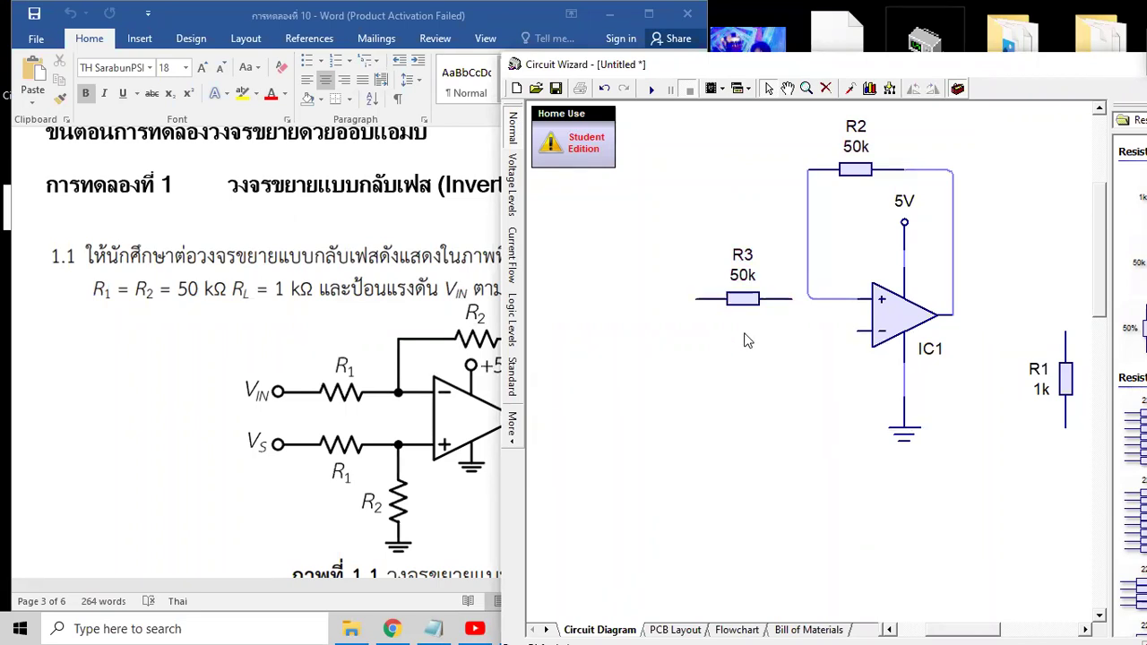
key("ctrl+v")
left_click(744, 331)
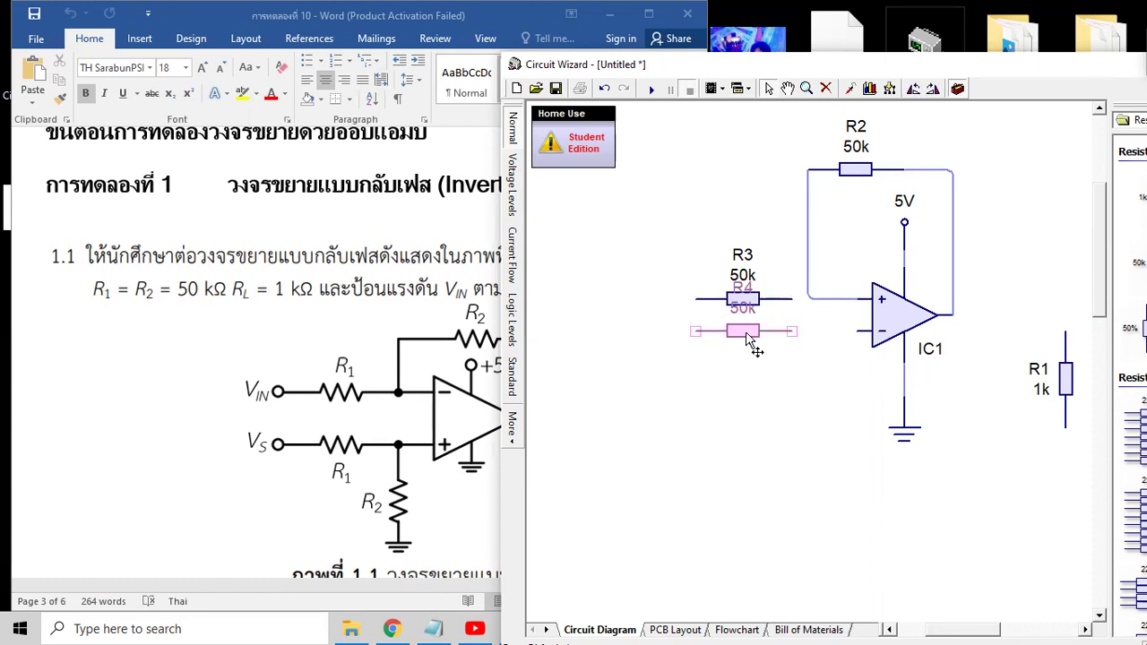
Step: Delete the wire from the feedback resistor to the + input and wire the resistor to the − input instead
left_click(807, 242)
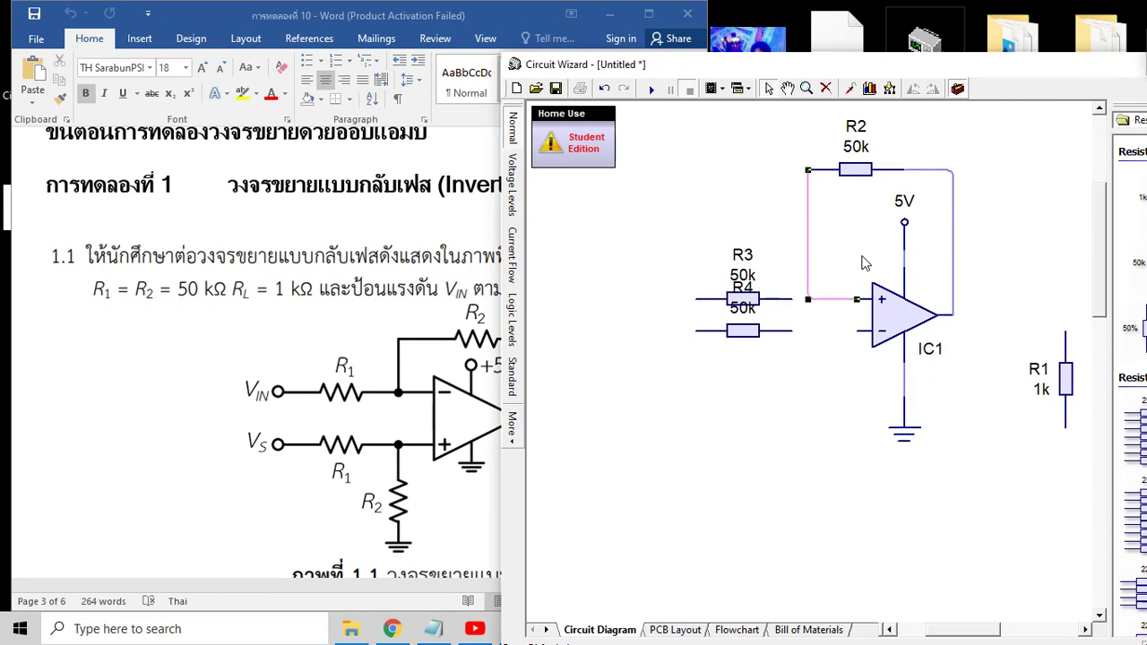
key("Delete")
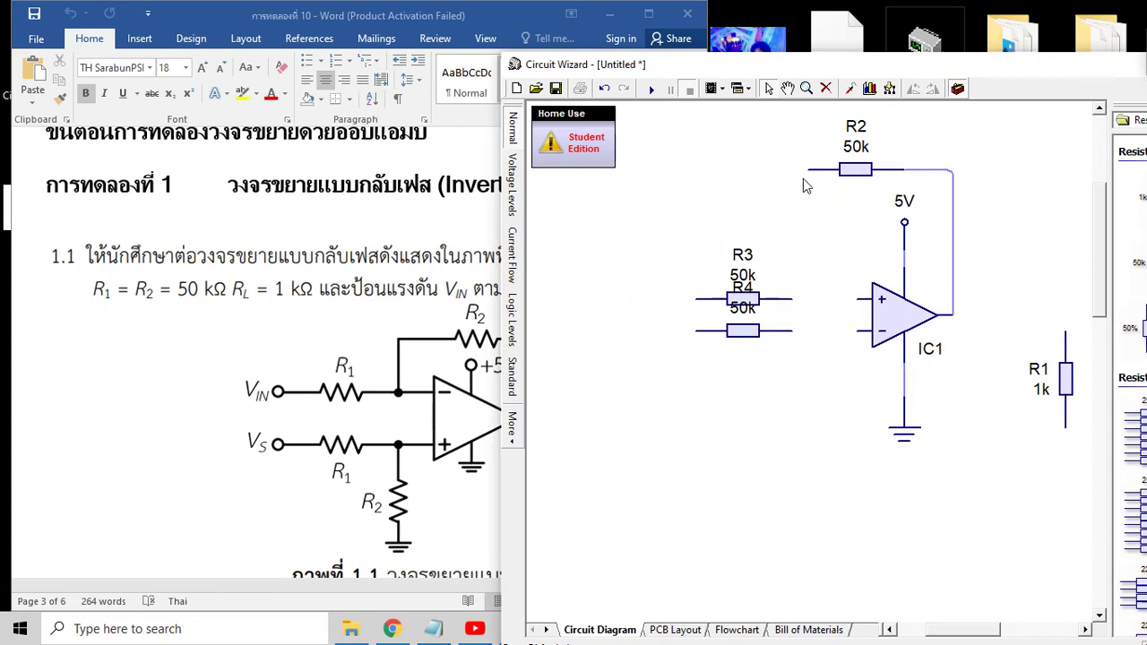
left_click_drag(810, 171, 820, 211)
left_click_drag(817, 287, 869, 329)
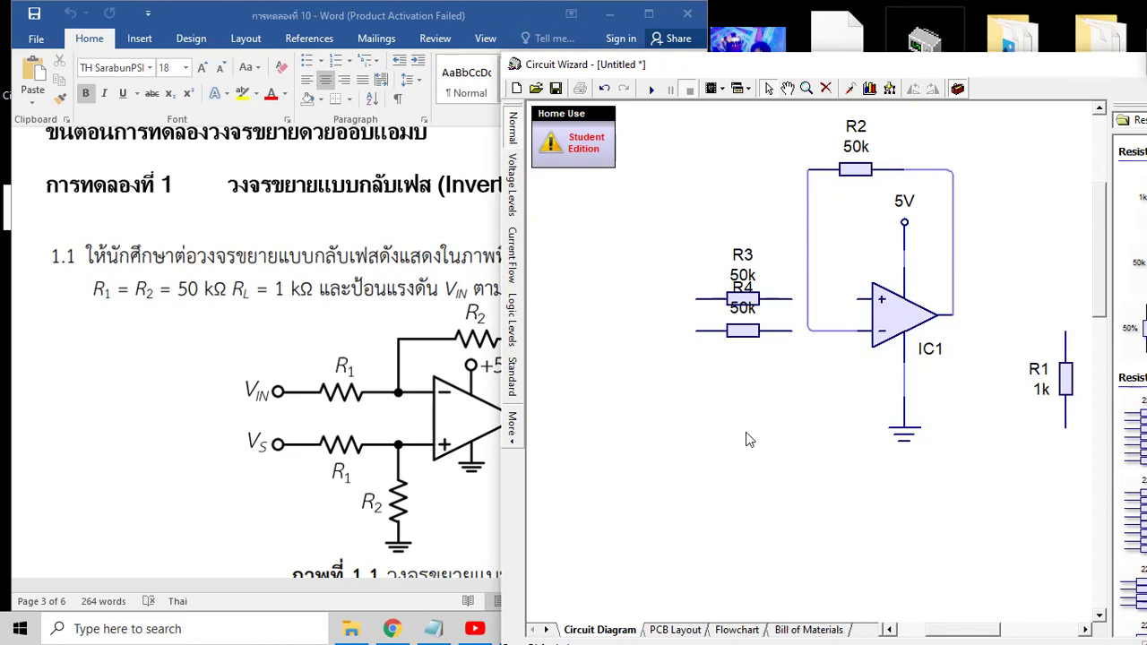
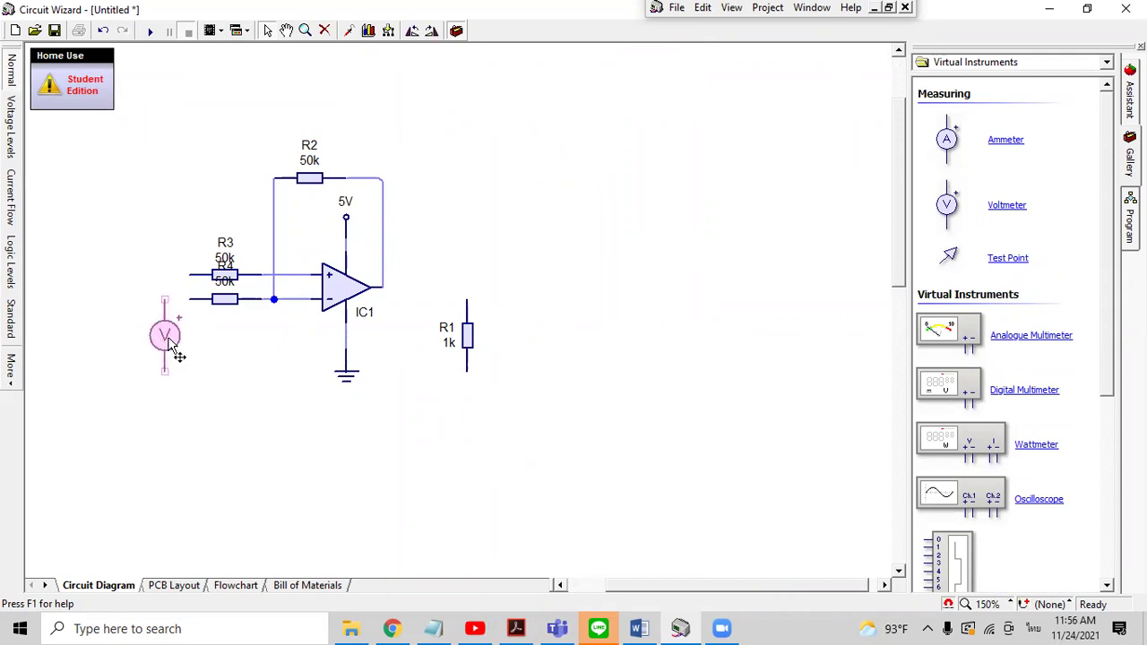
Step: Wire the voltmeter to the lower input resistor and ground its other terminal with a copy of the op-amp's ground symbol
left_click_drag(166, 300, 188, 298)
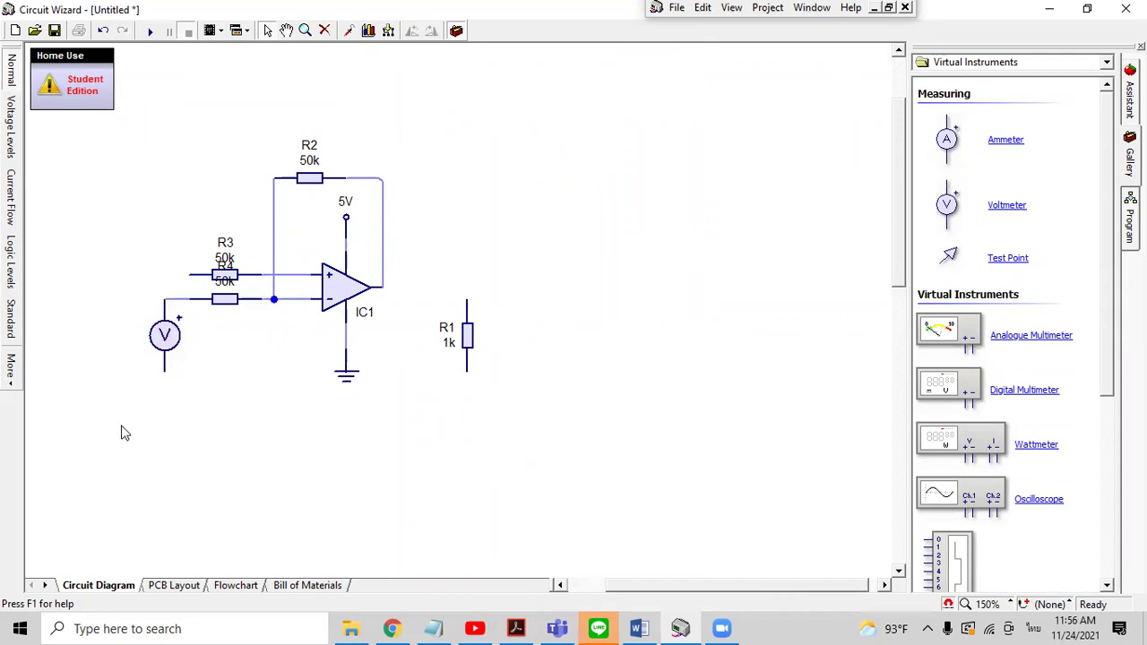
left_click(352, 384)
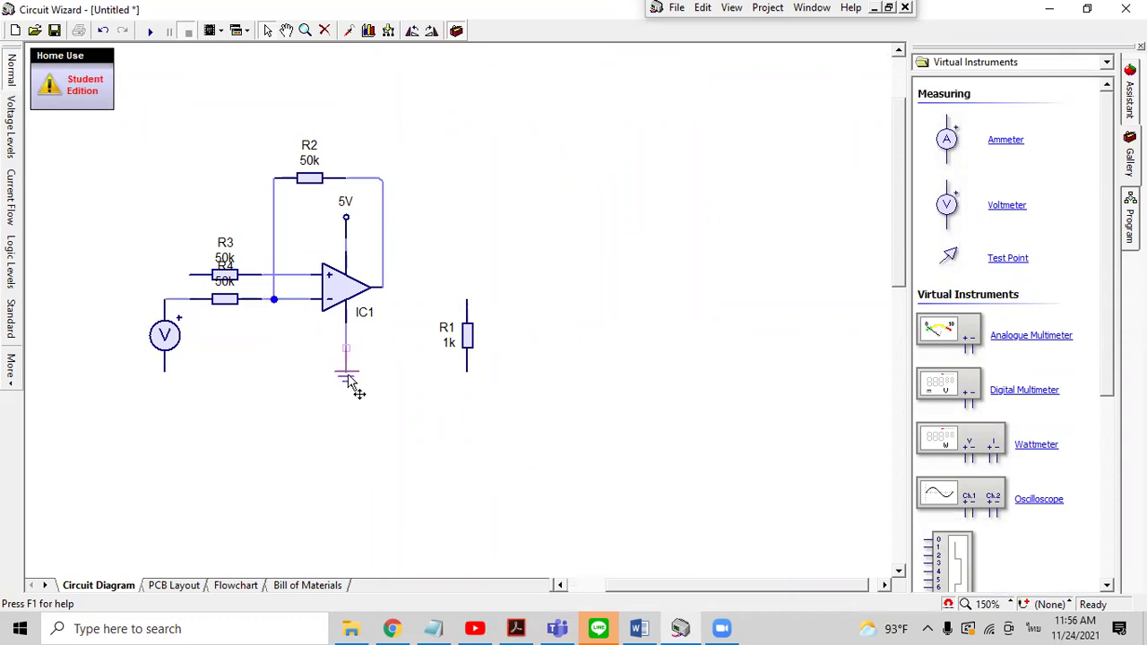
right_click(350, 381)
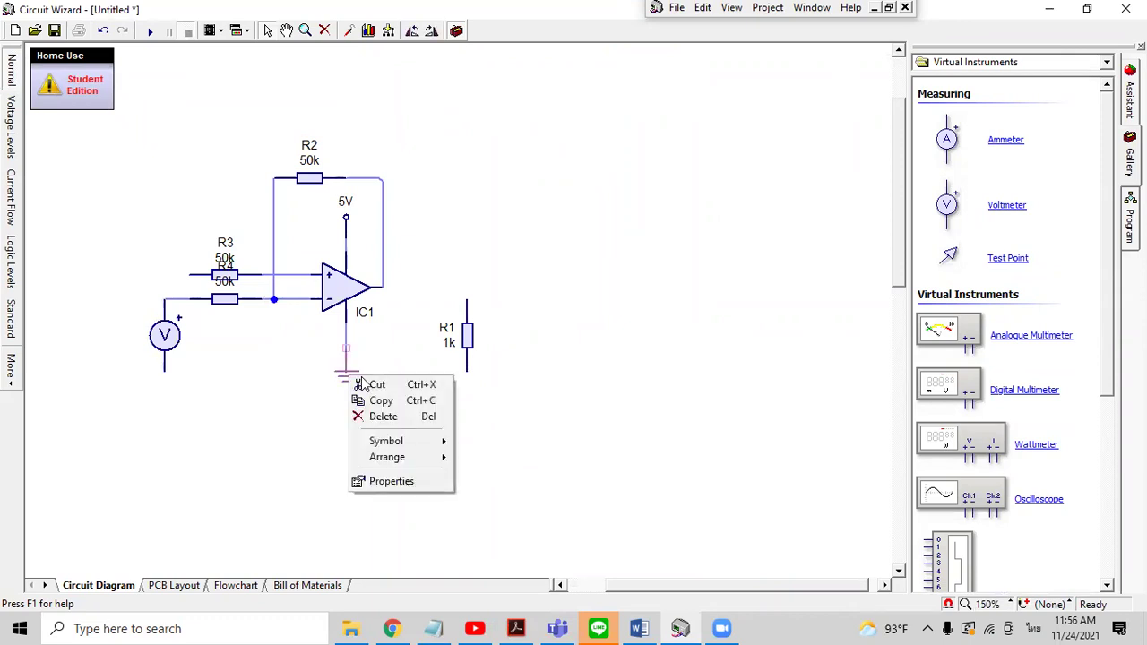
left_click(378, 400)
right_click(239, 459)
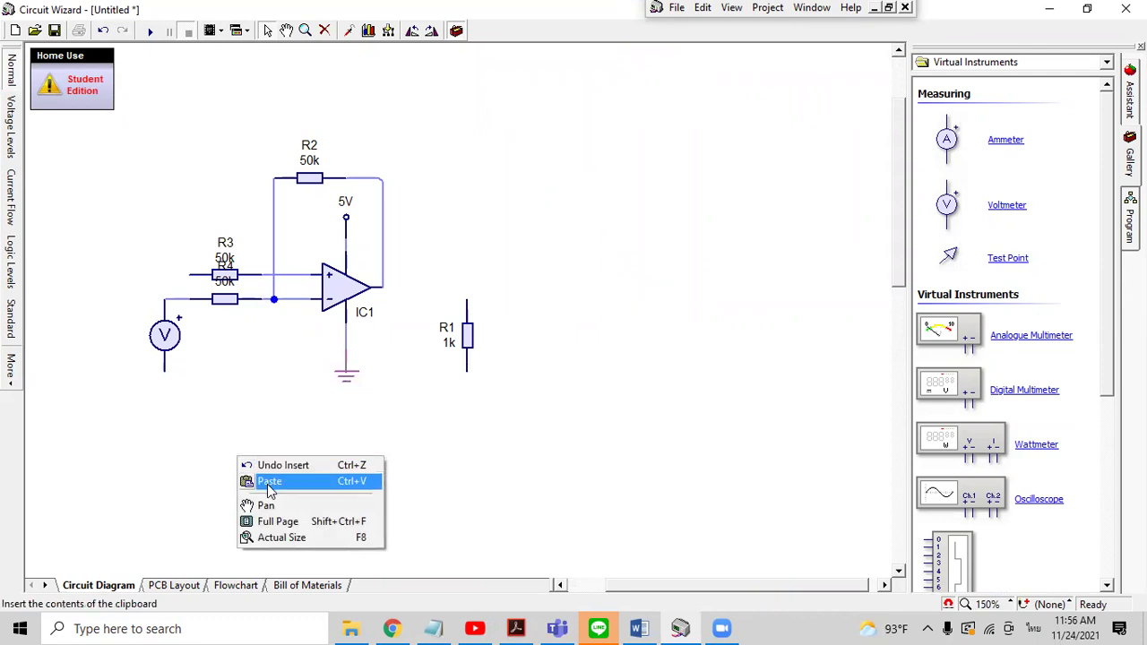
left_click(269, 482)
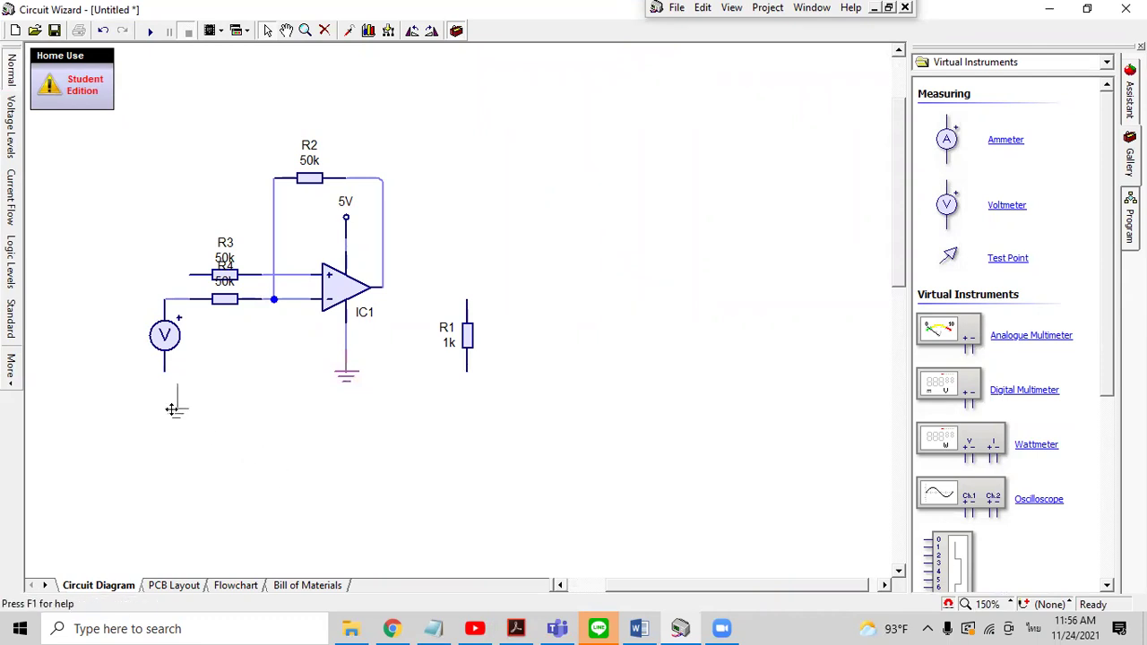
left_click(165, 404)
left_click_drag(164, 383, 164, 369)
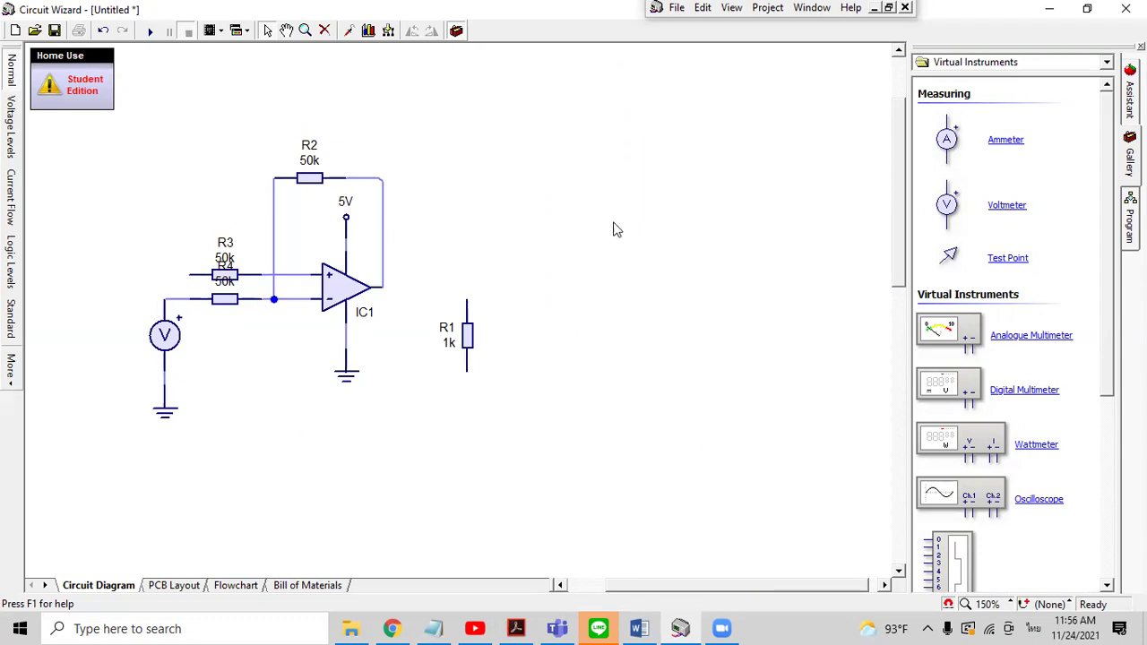
Step: Add a second voltmeter beside the first one, ground its lower terminal with a pasted ground symbol and wire its + terminal to the upper input resistor
left_click_drag(946, 205, 73, 343)
right_click(59, 428)
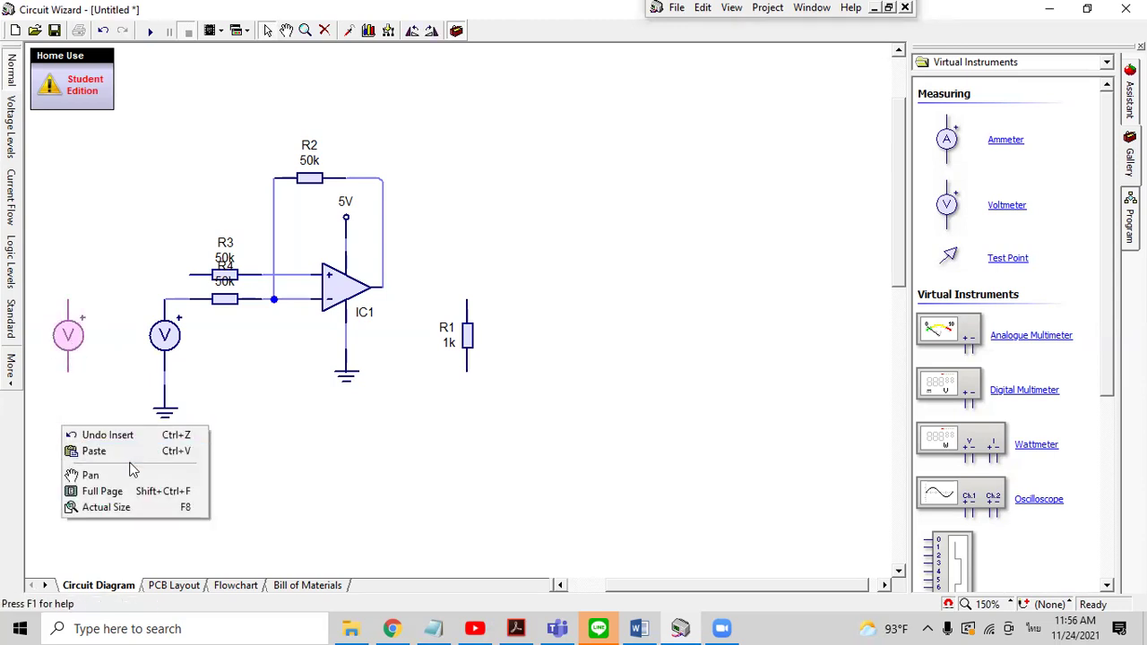
left_click(111, 451)
left_click(68, 412)
left_click_drag(70, 382, 68, 368)
mouse_move(70, 299)
left_mouse_down()
mouse_move(172, 292)
mouse_move(81, 305)
mouse_move(70, 285)
mouse_move(103, 265)
mouse_move(74, 276)
left_mouse_up()
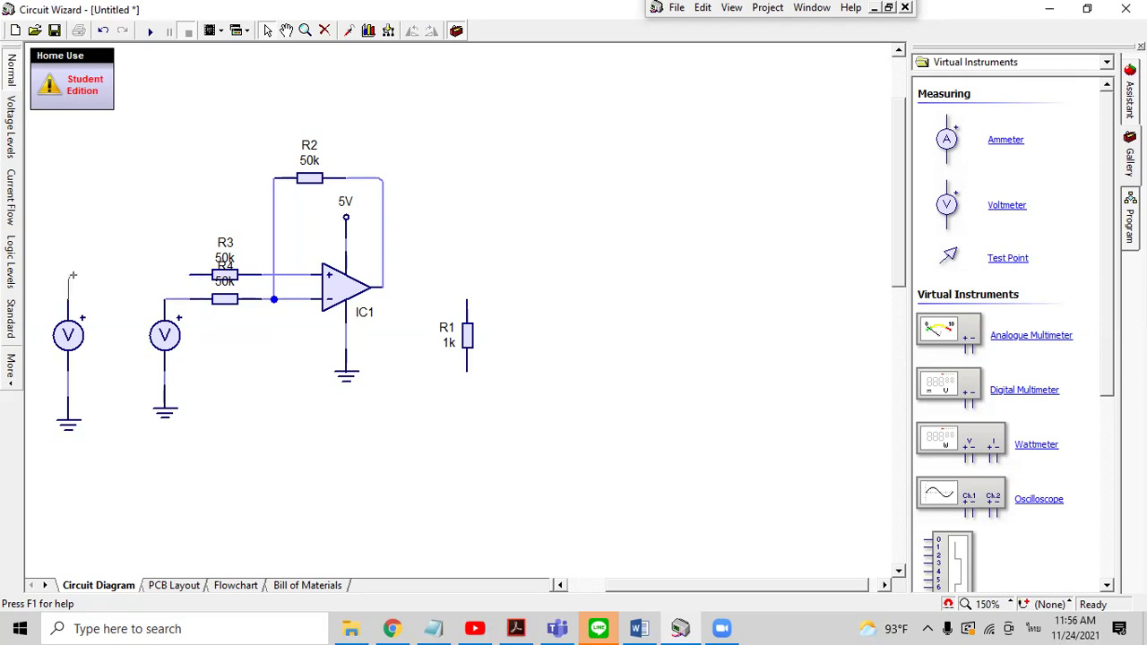
left_click_drag(182, 270, 461, 452)
Step: Switch to the Experiment 10 Word document and examine the VIN and VS inputs in figure 1.1 and the VIN values in table 1.1
left_click(1099, 9)
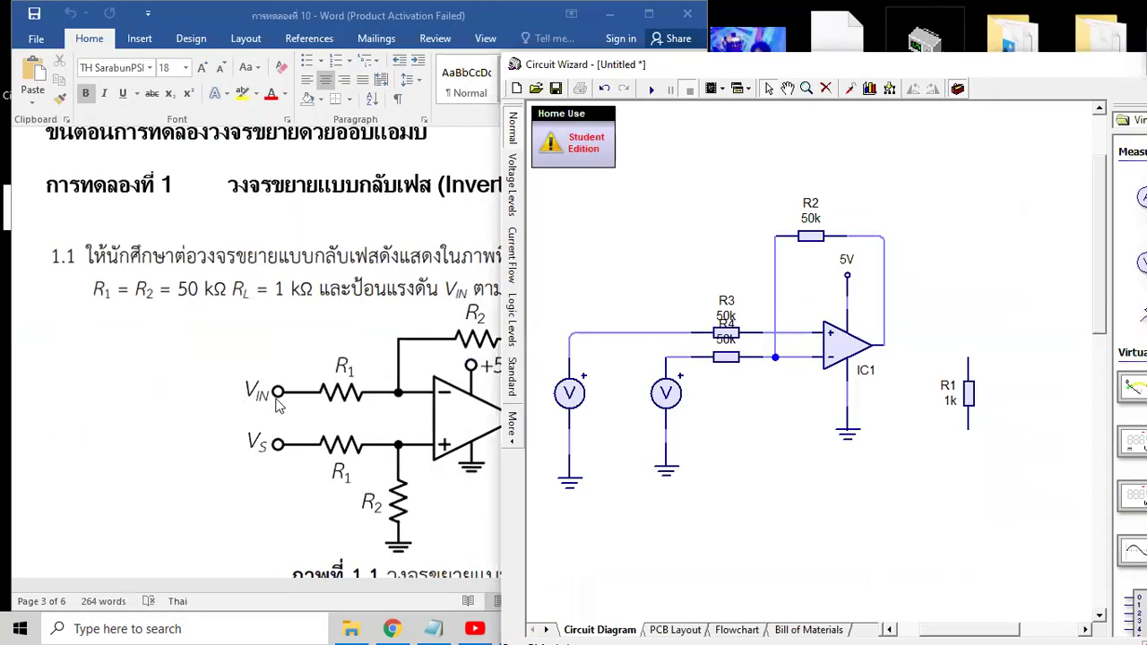
left_click(264, 318)
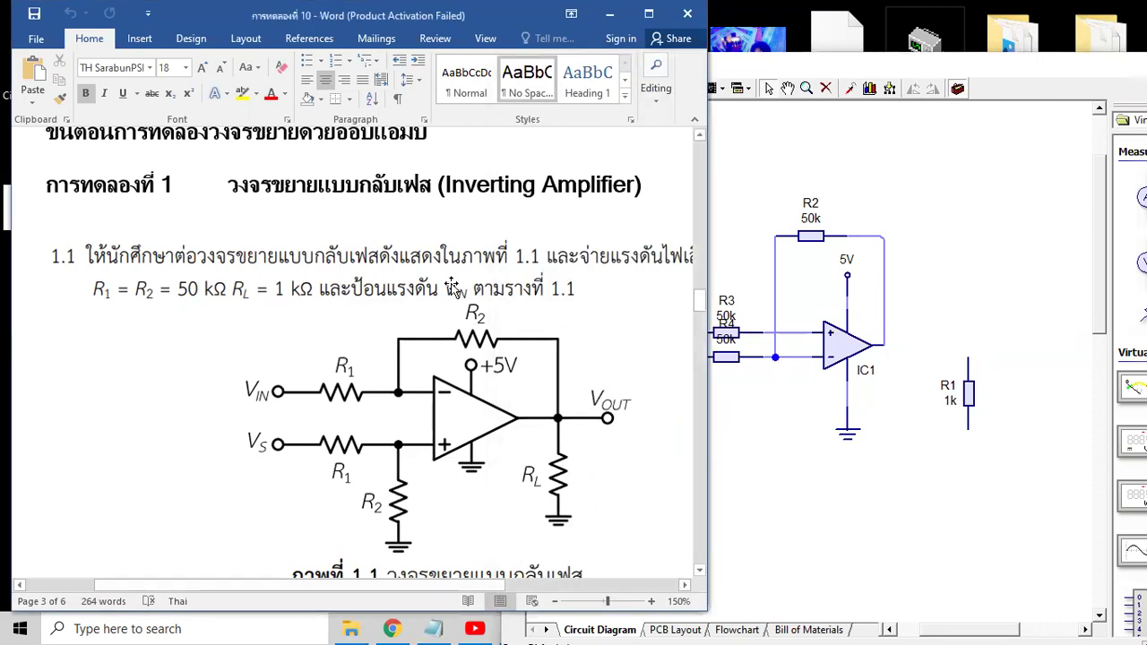
scroll(632, 347, "down", 5)
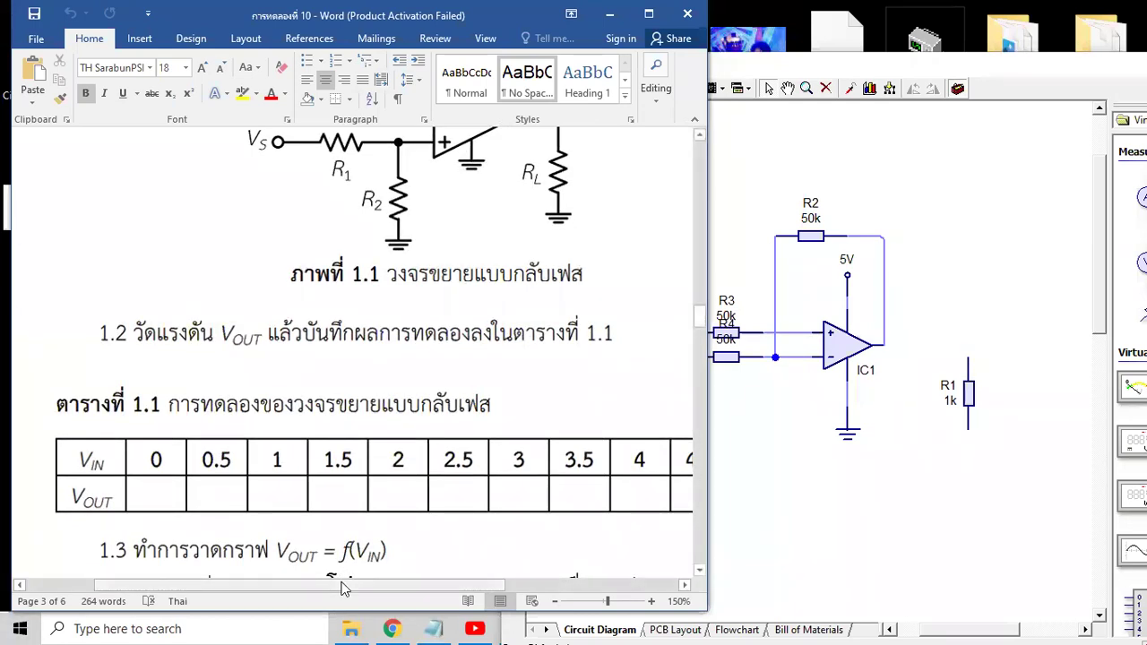
scroll(340, 588, "right", 3)
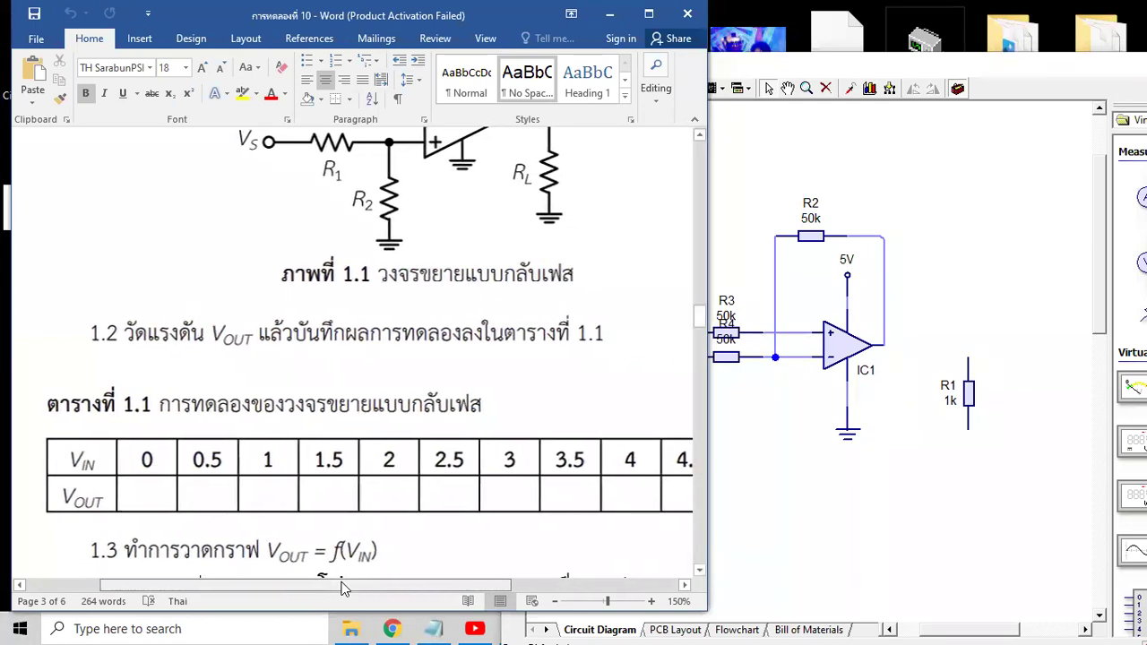
scroll(341, 588, "right", 10)
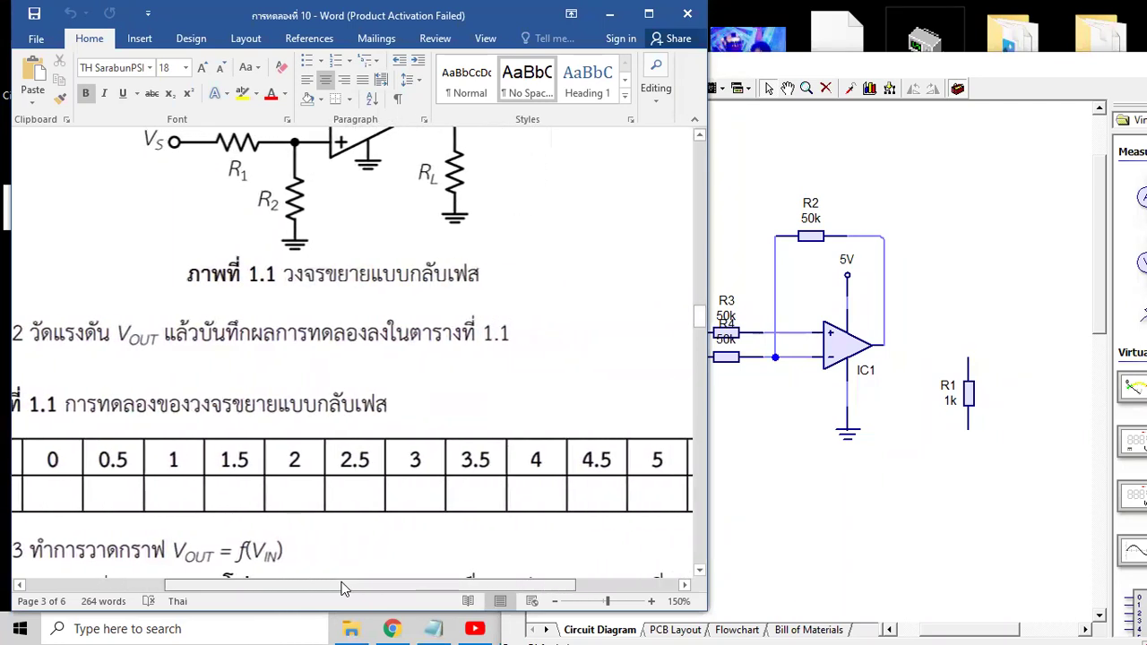
scroll(340, 588, "left", 7)
left_click(974, 522)
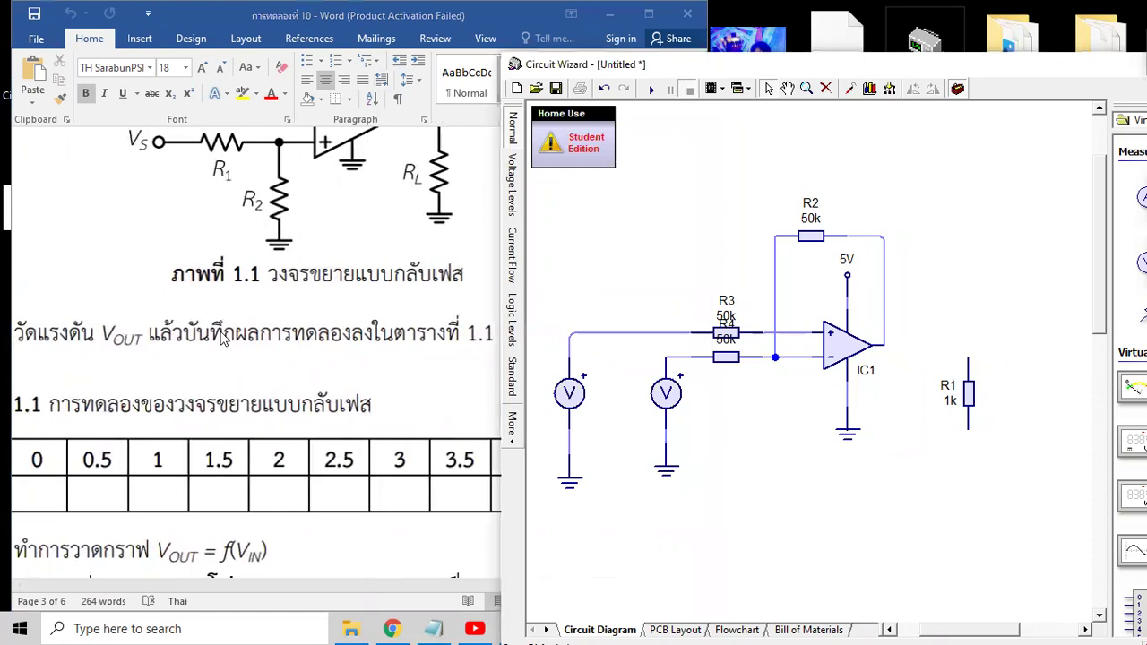
scroll(257, 289, "up", 1)
scroll(260, 294, "up", 2)
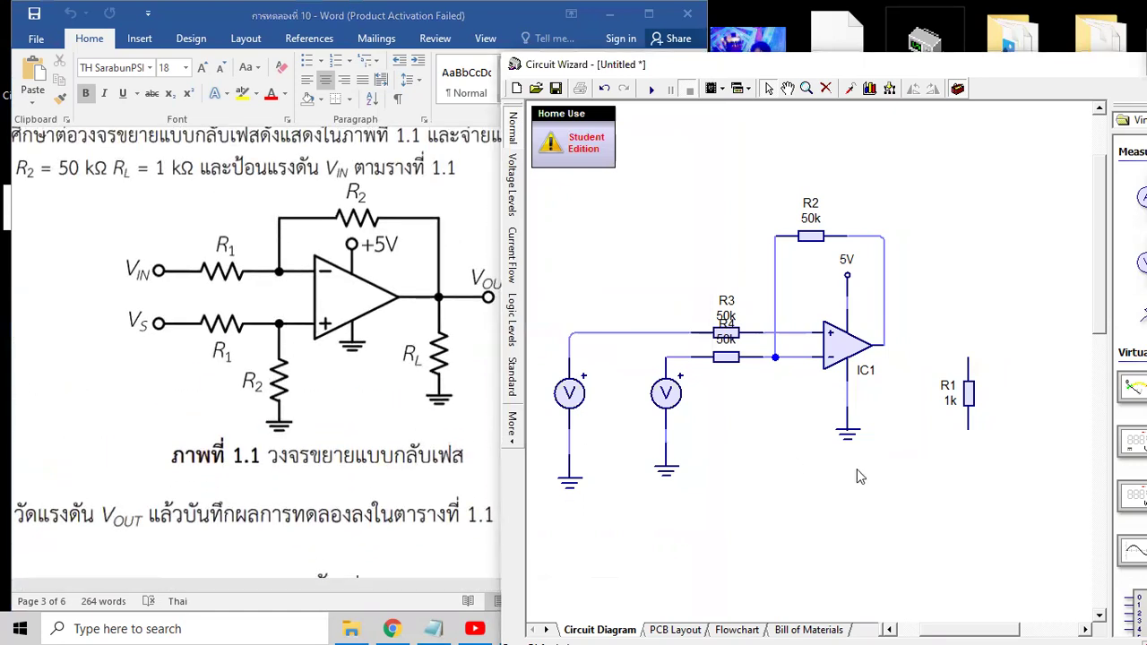
Step: Delete the voltmeter wired to the lower input resistor together with its ground symbol
left_click(663, 408)
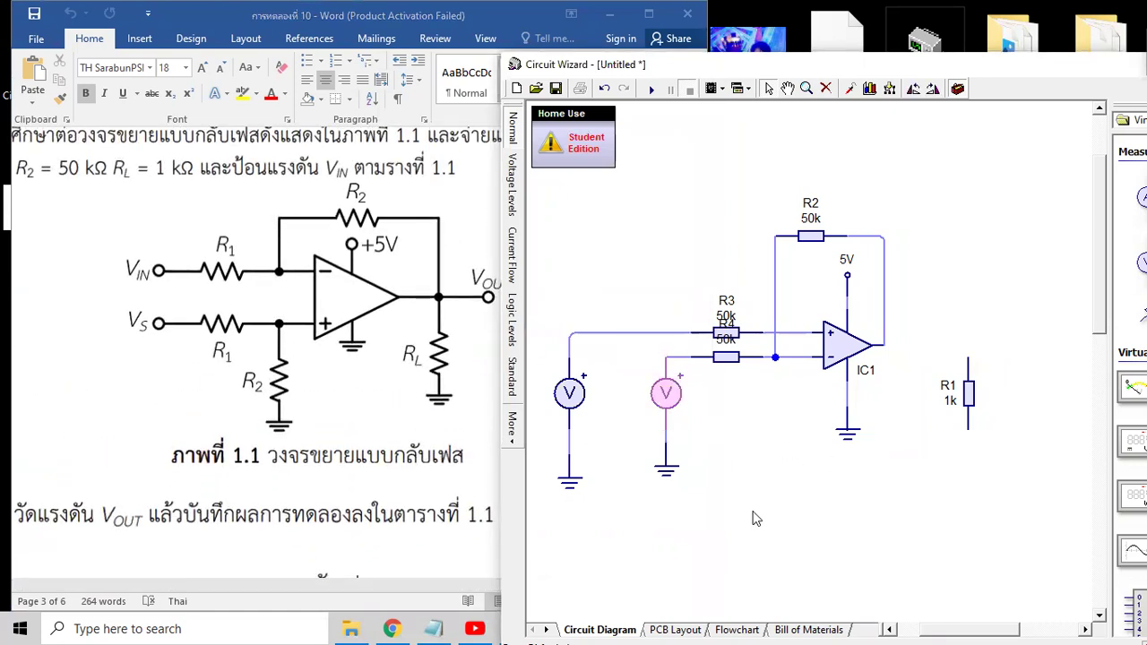
key("Delete")
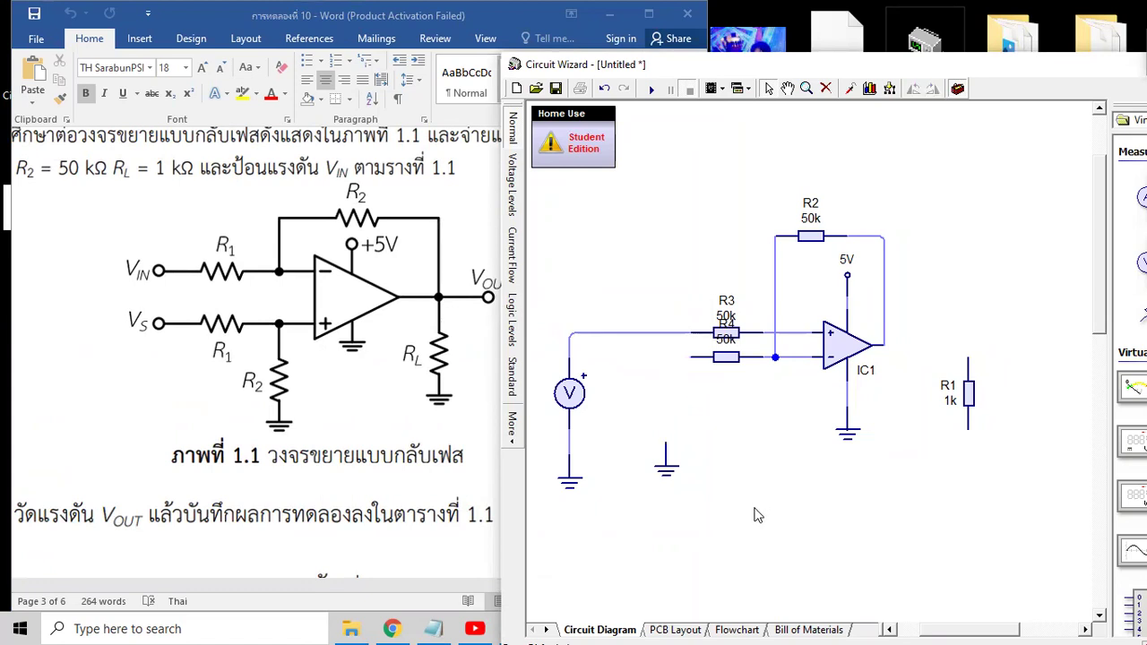
left_click(666, 468)
key("Delete")
Step: Place an Input Voltage supply below the input resistors and wire it to the lower input resistor
double_click(1072, 73)
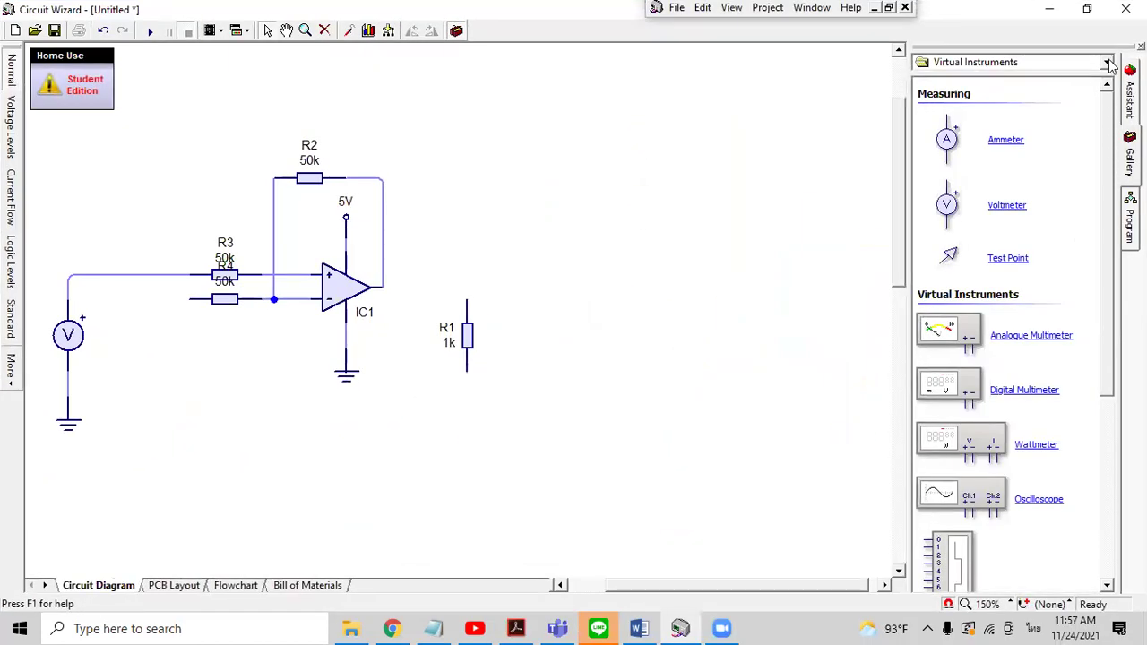
left_click(1109, 63)
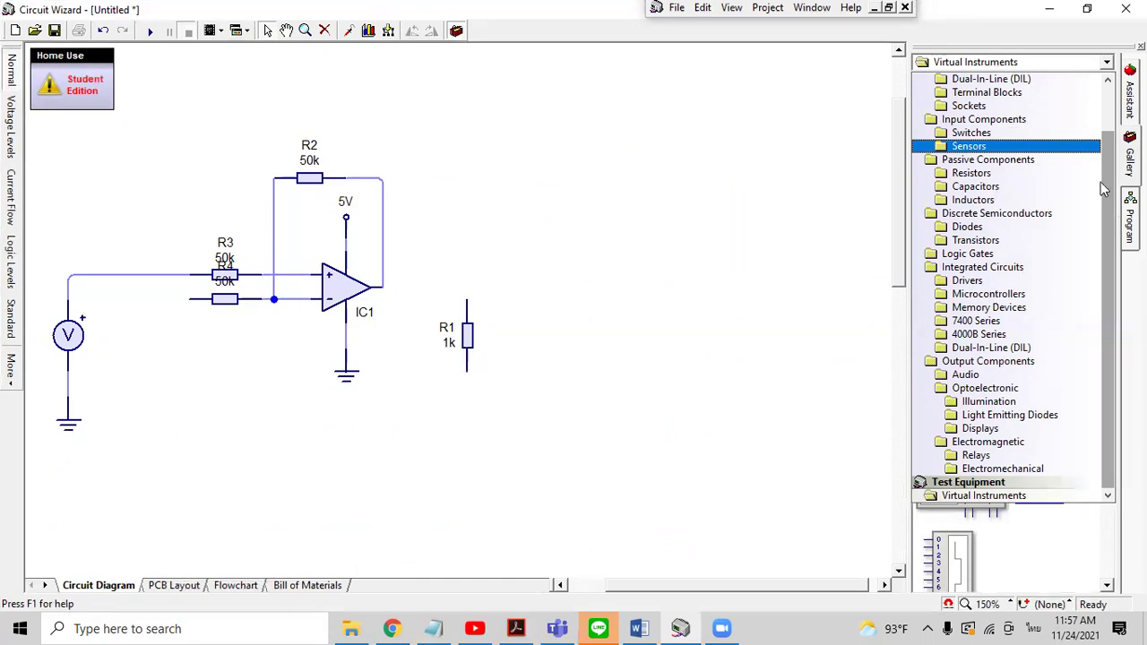
scroll(1110, 126, "up", 2)
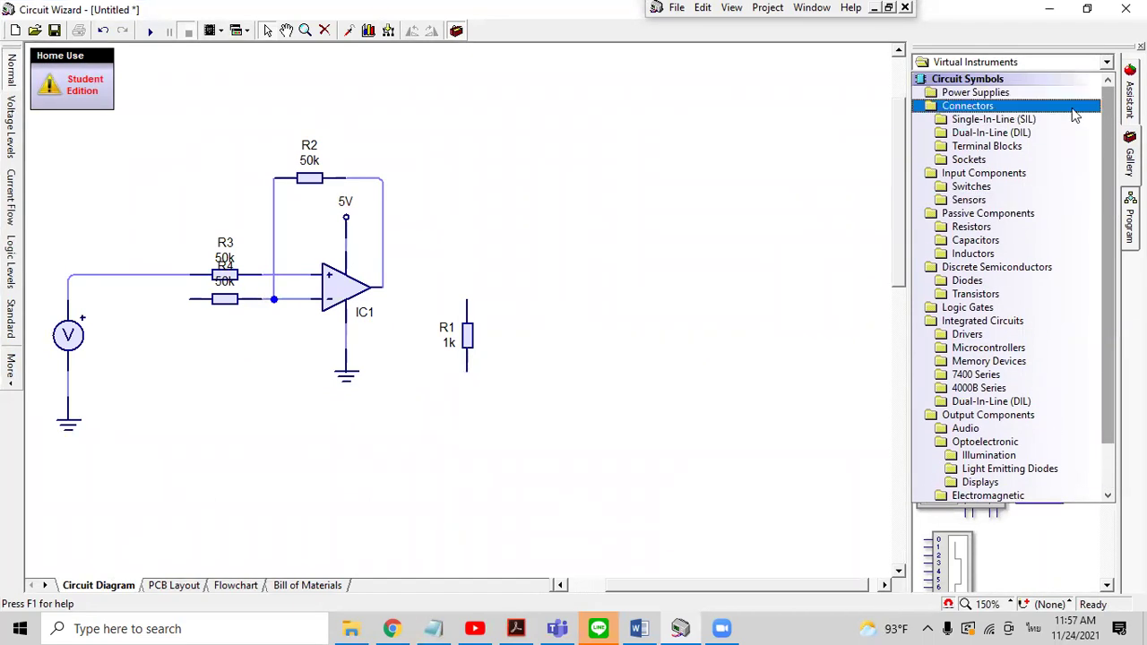
left_click(1065, 94)
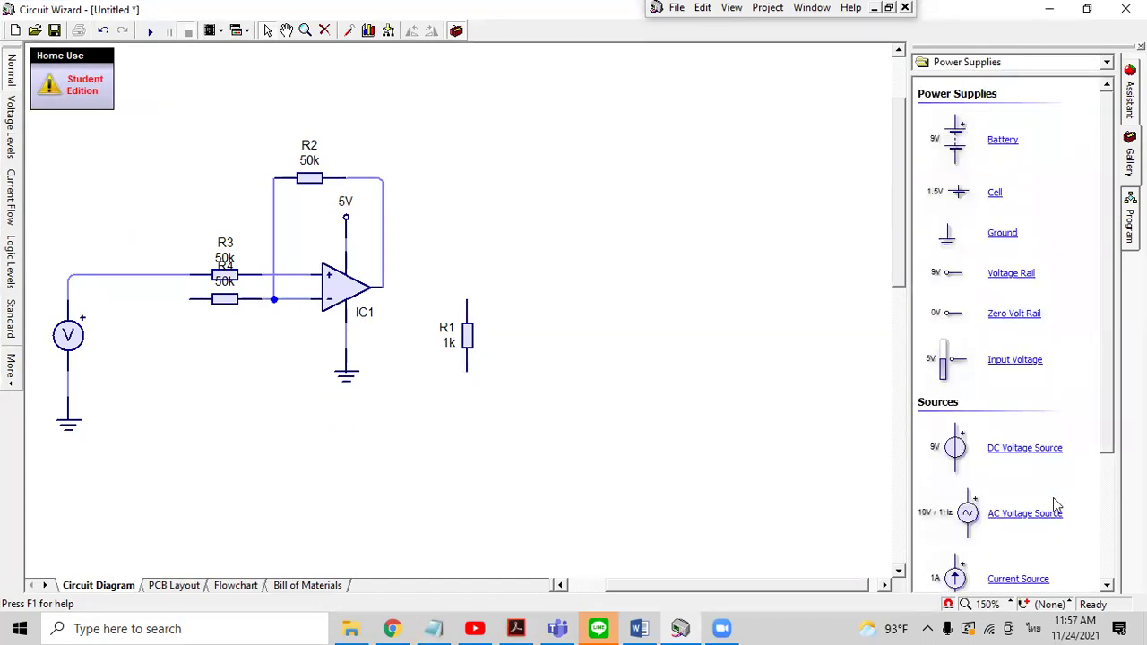
mouse_move(949, 359)
left_mouse_down()
mouse_move(131, 475)
mouse_move(157, 324)
mouse_move(189, 299)
left_mouse_up()
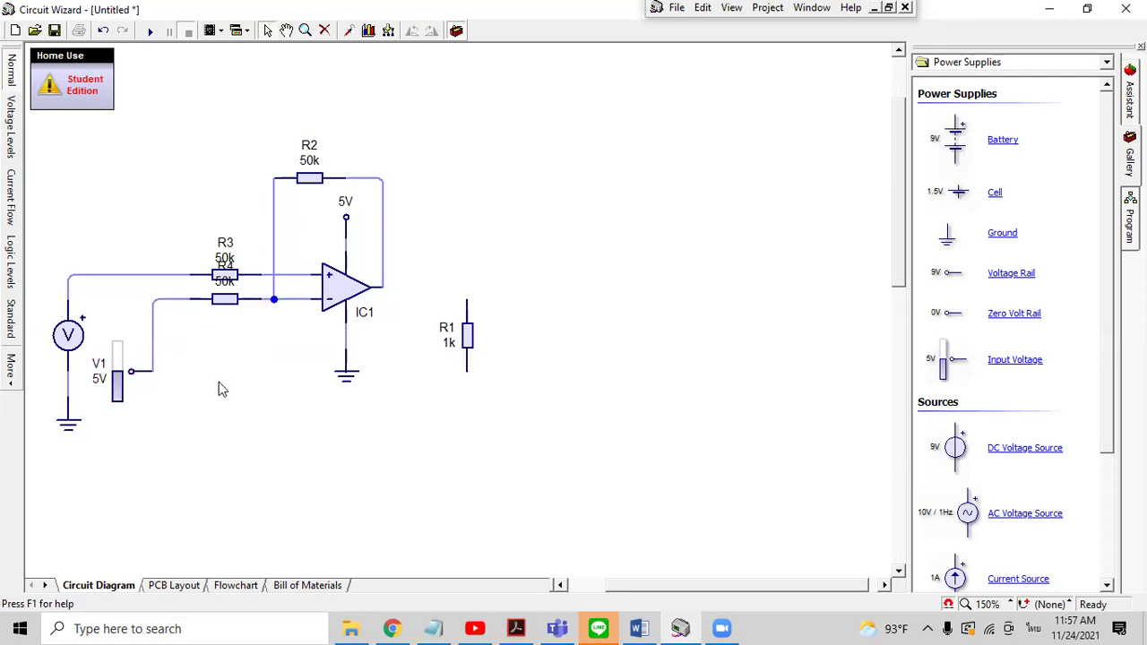
Step: Check the VIN range in table 1.1, set the input voltage supply's value to 5 V and raise its slider to the maximum
left_click(639, 628)
scroll(348, 443, "down", 10)
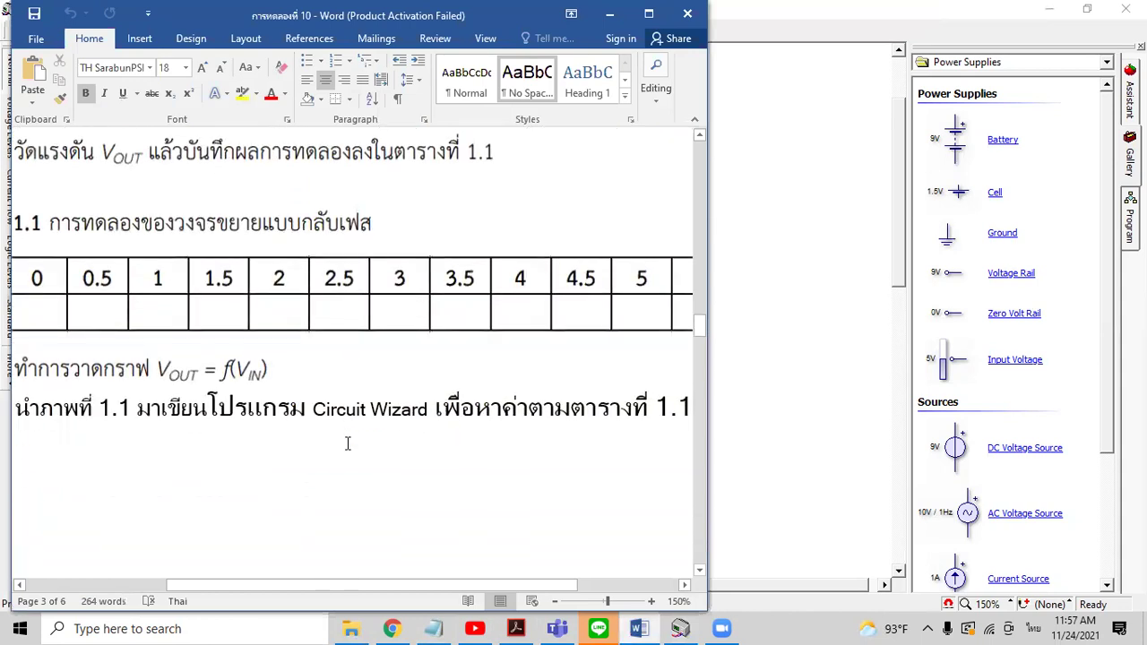
left_click_drag(456, 585, 305, 584)
left_click(835, 305)
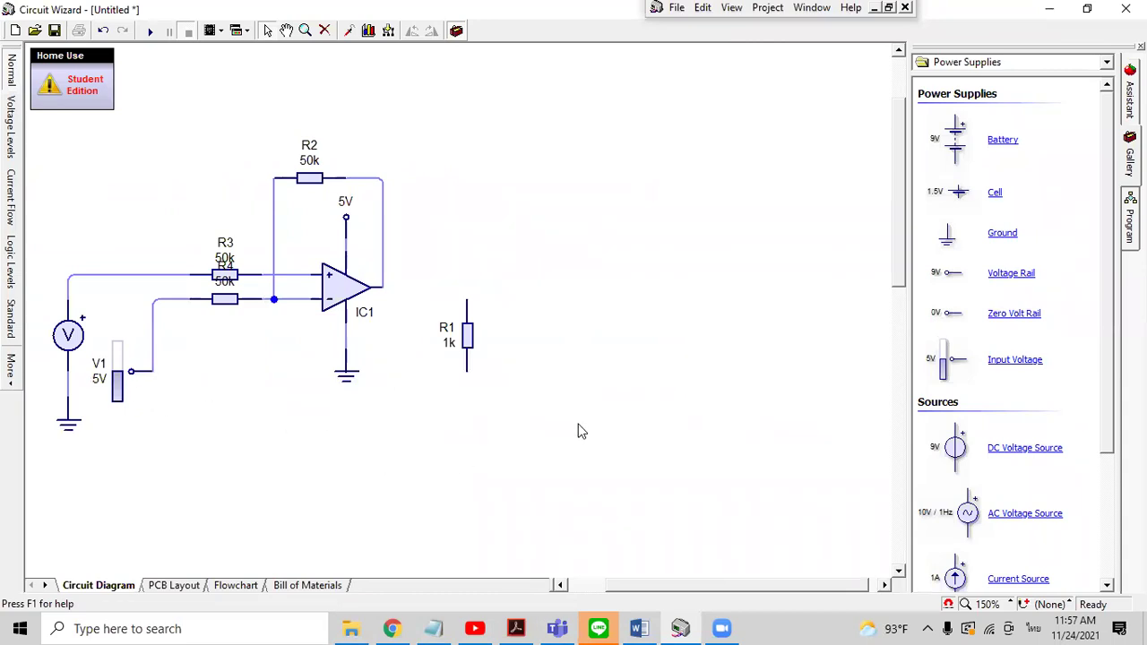
double_click(140, 384)
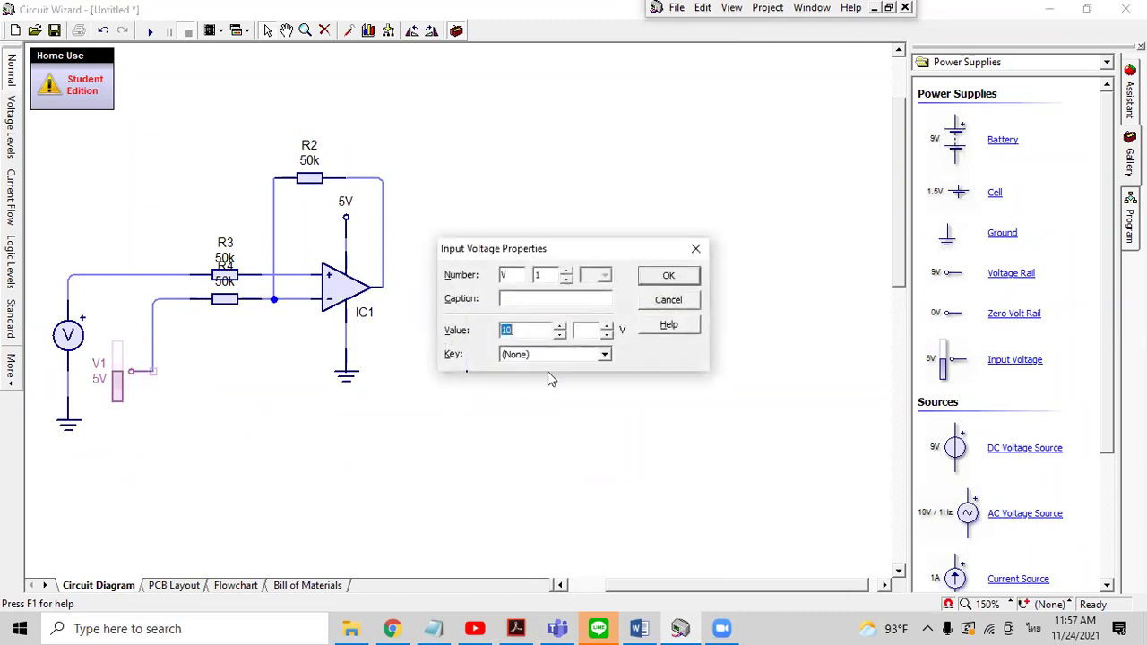
left_click(520, 337)
key("BackSpace")
key("BackSpace")
type("5")
key("Return")
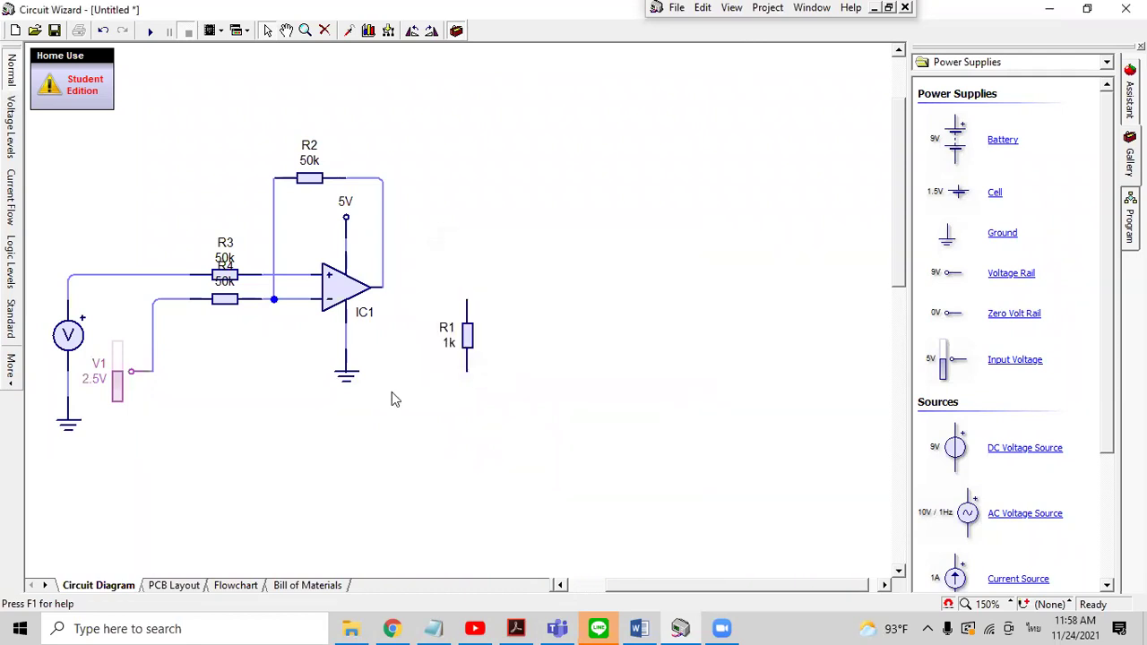
left_click(266, 455)
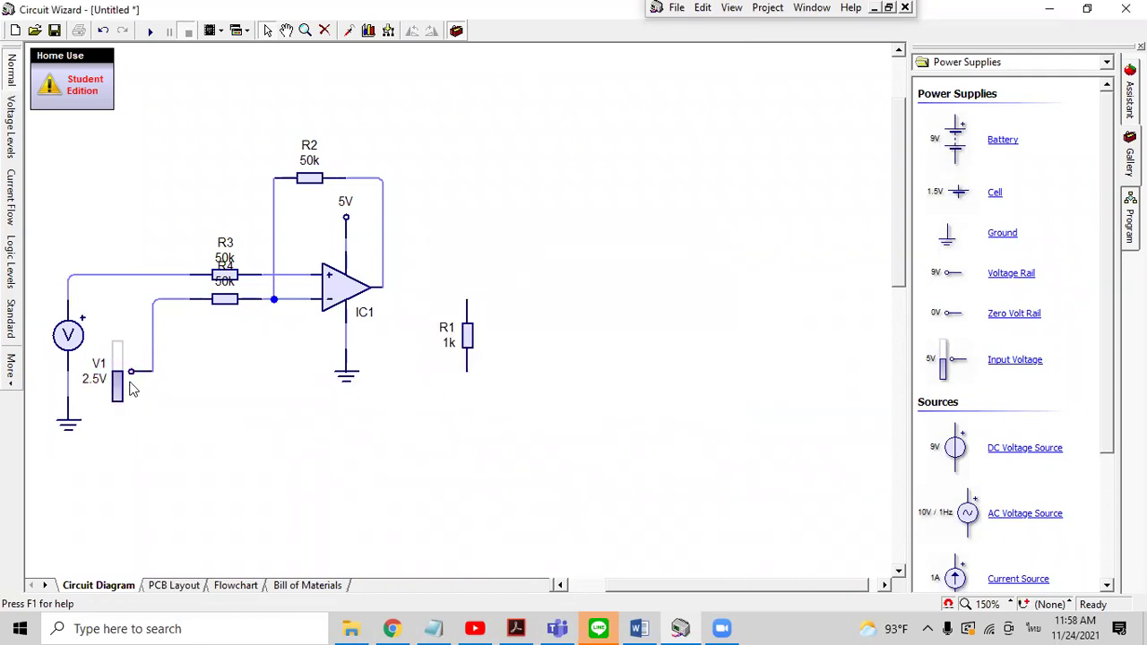
left_click_drag(117, 378, 118, 333)
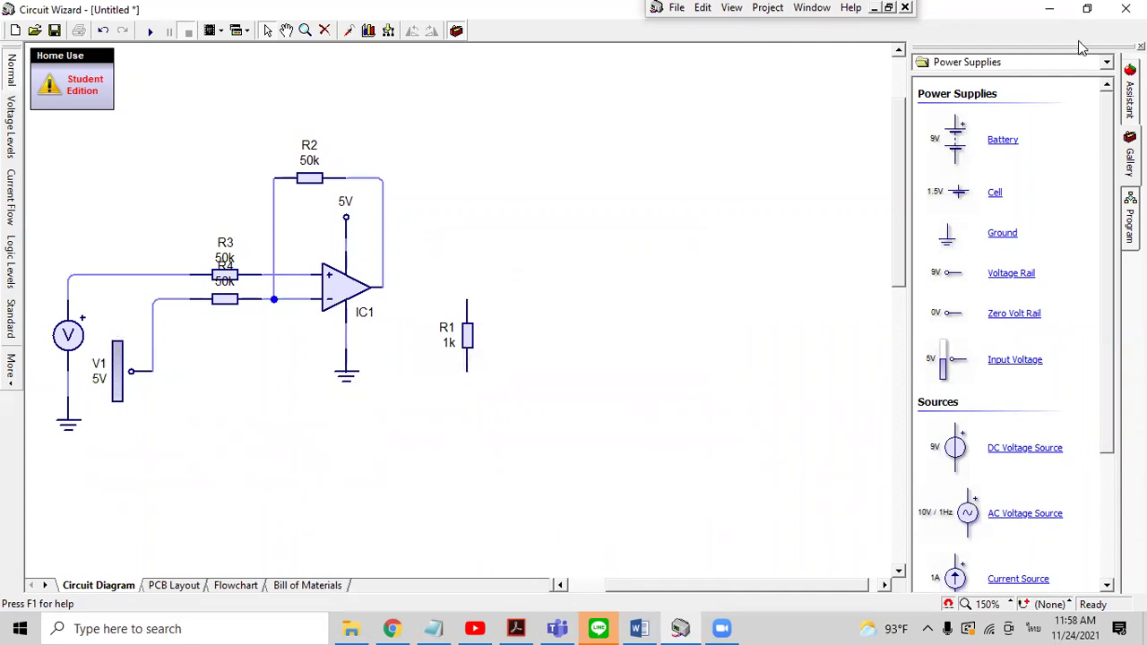
Step: Compare the circuit with figure 1.1, place a vertical resistor below the op-amp's inputs and set its value to 50k
left_click(1087, 8)
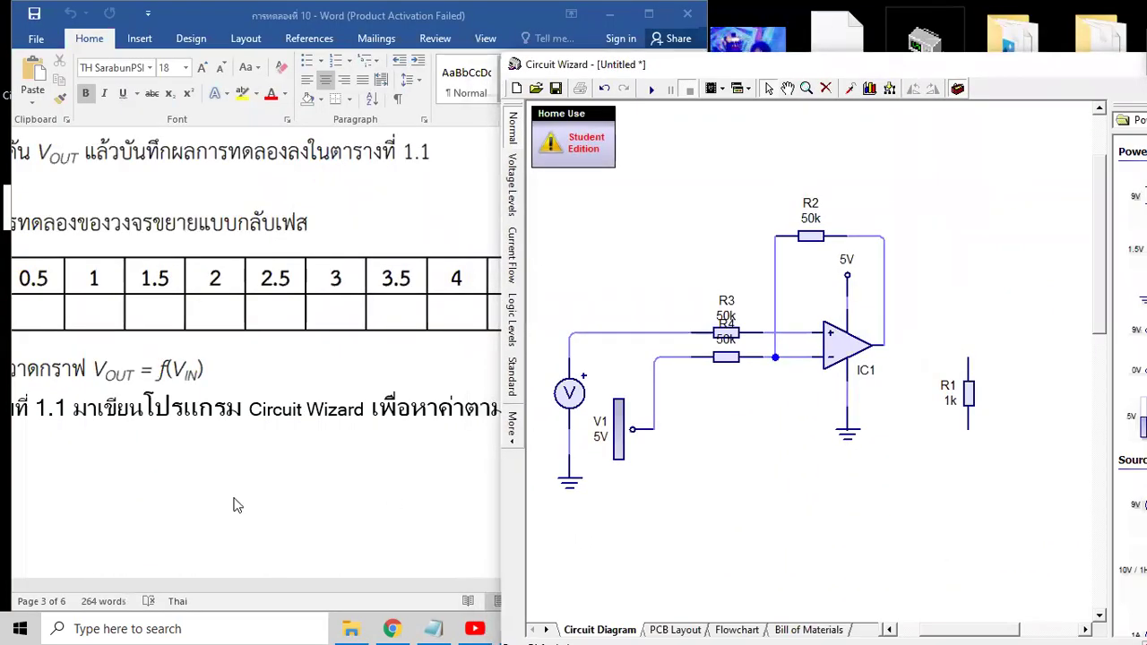
scroll(257, 473, "up", 5)
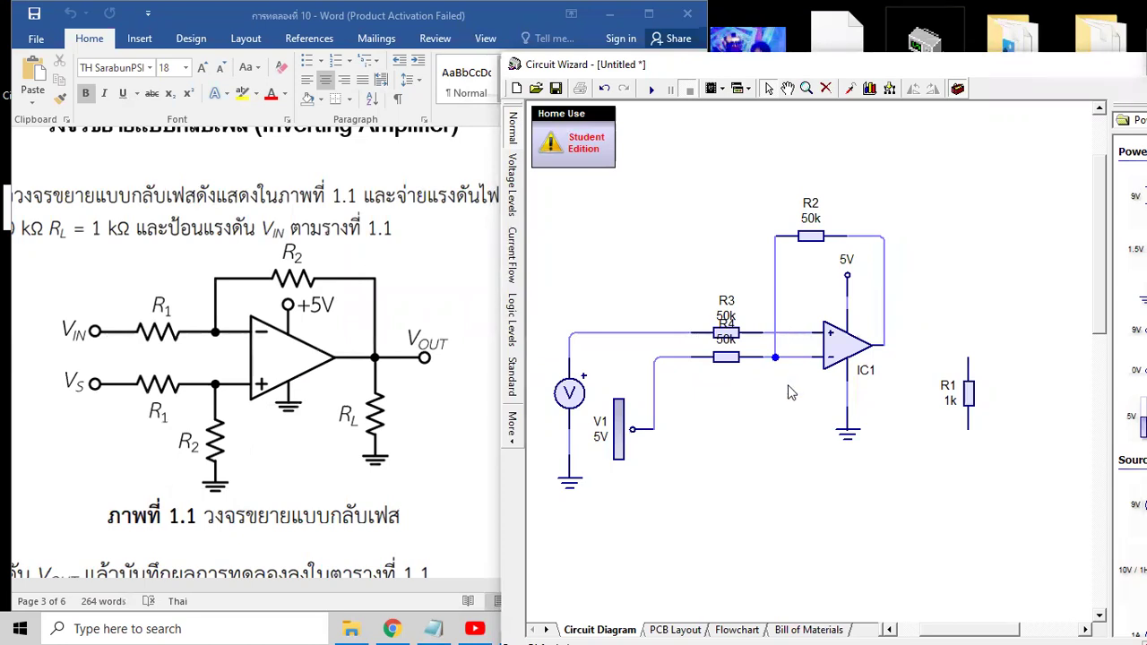
double_click(1054, 73)
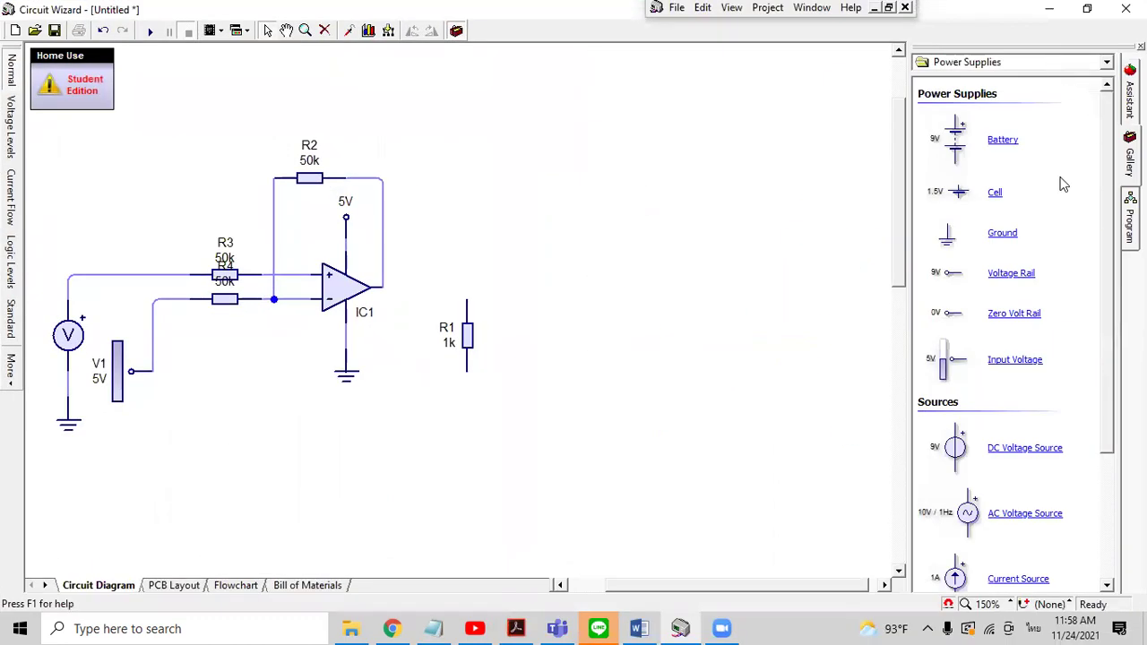
left_click(1107, 62)
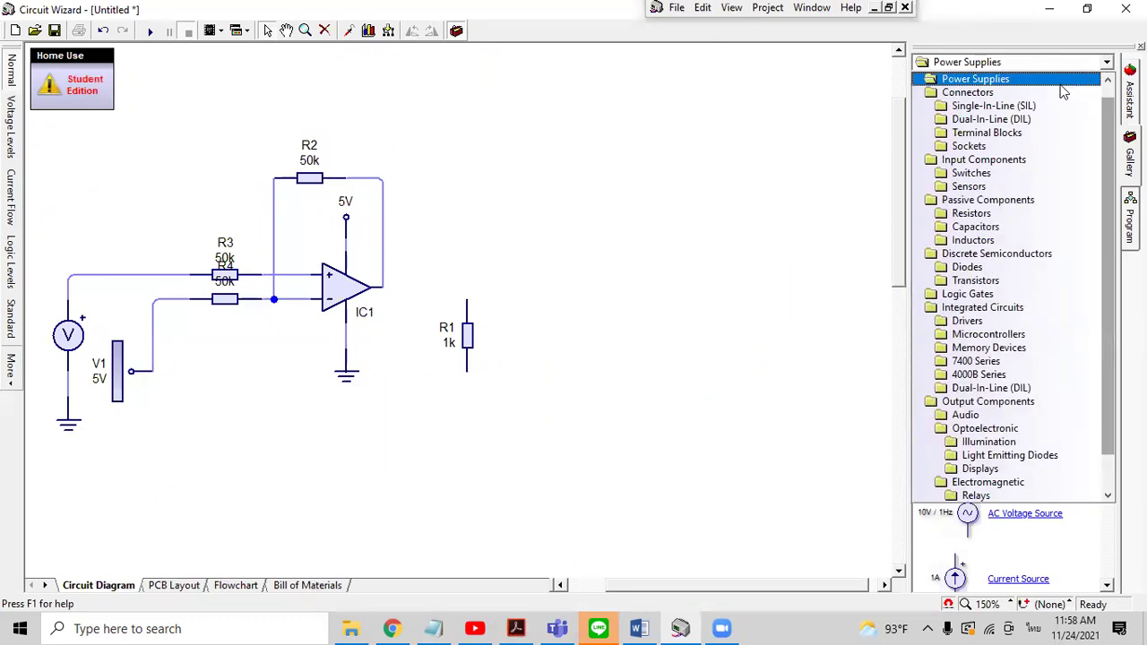
left_click(1031, 215)
left_click_drag(956, 147, 292, 379)
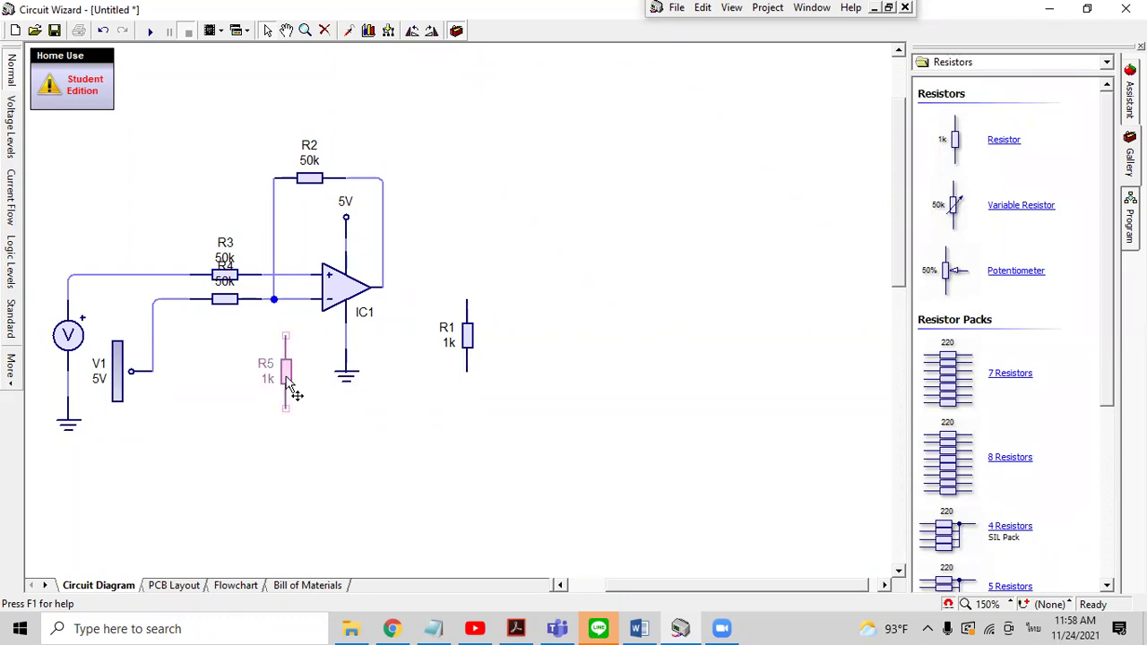
double_click(288, 382)
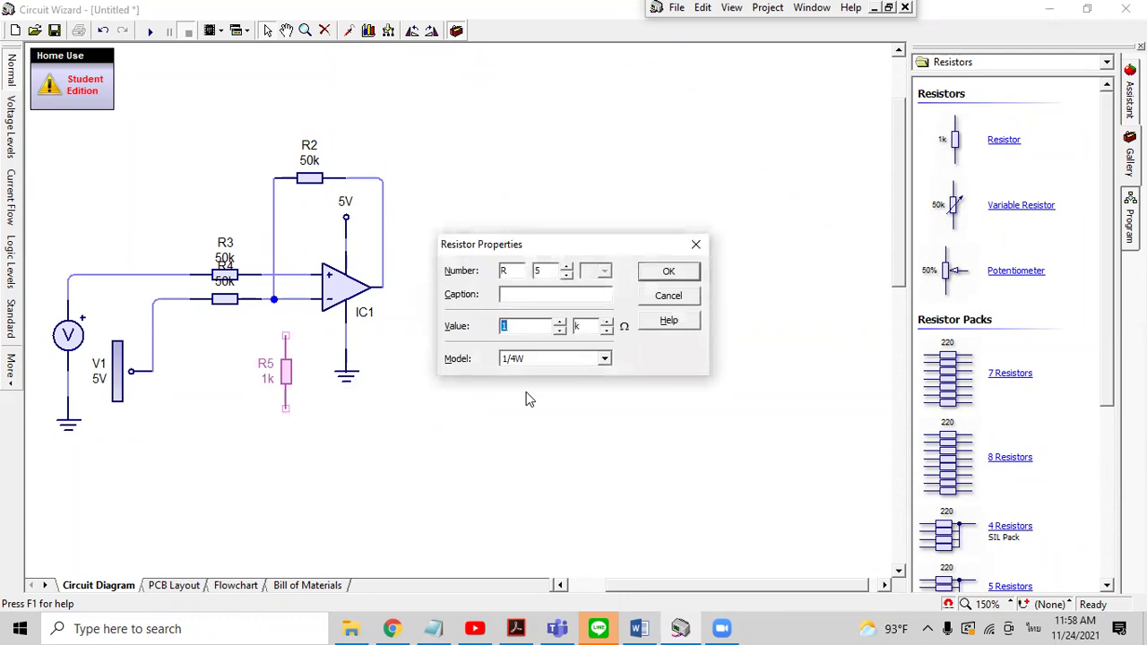
type("50")
key("Return")
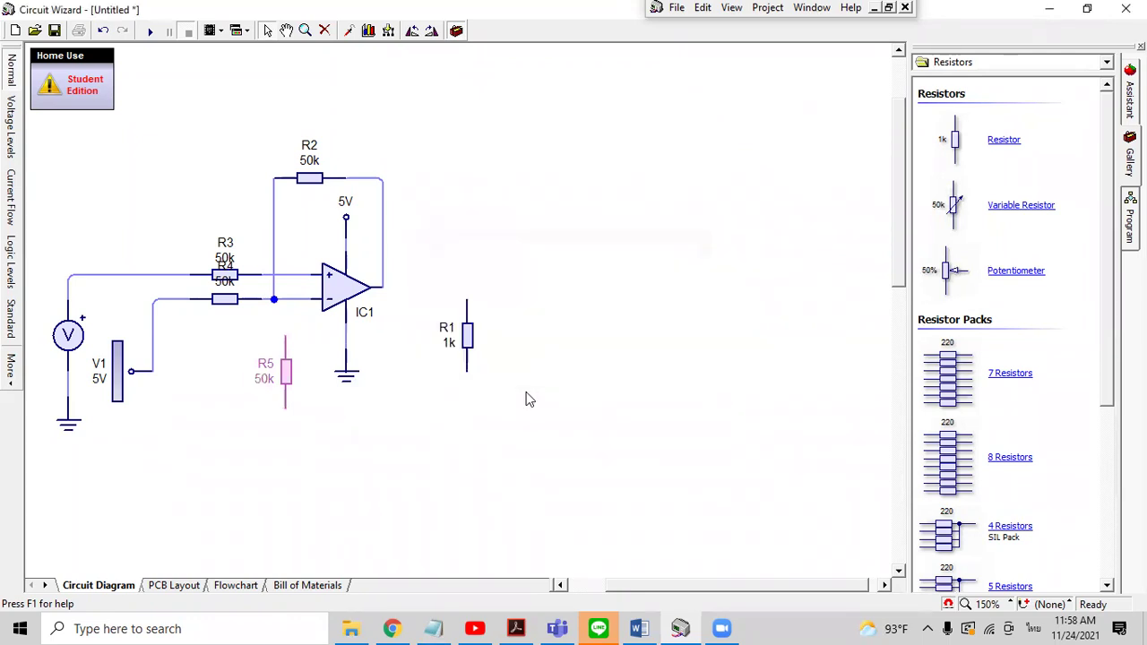
Step: Ground the new 50k resistor with a copy of the op-amp's ground symbol and wire its upper end to the + input line
left_click(350, 387)
left_click(354, 391)
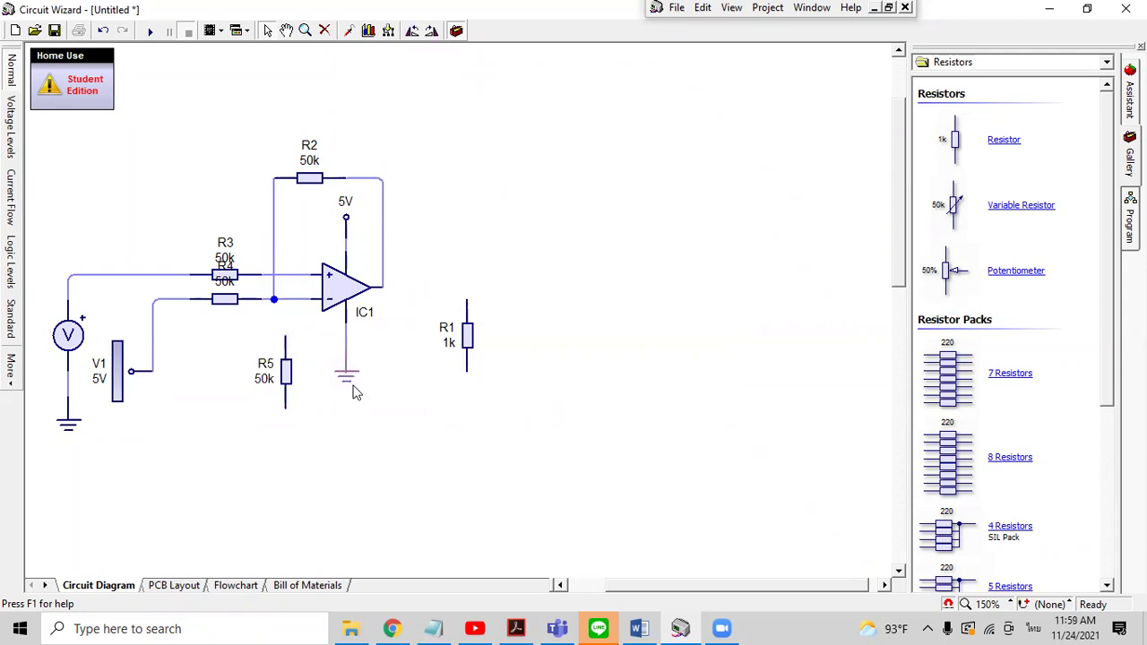
left_click_drag(357, 395, 286, 448)
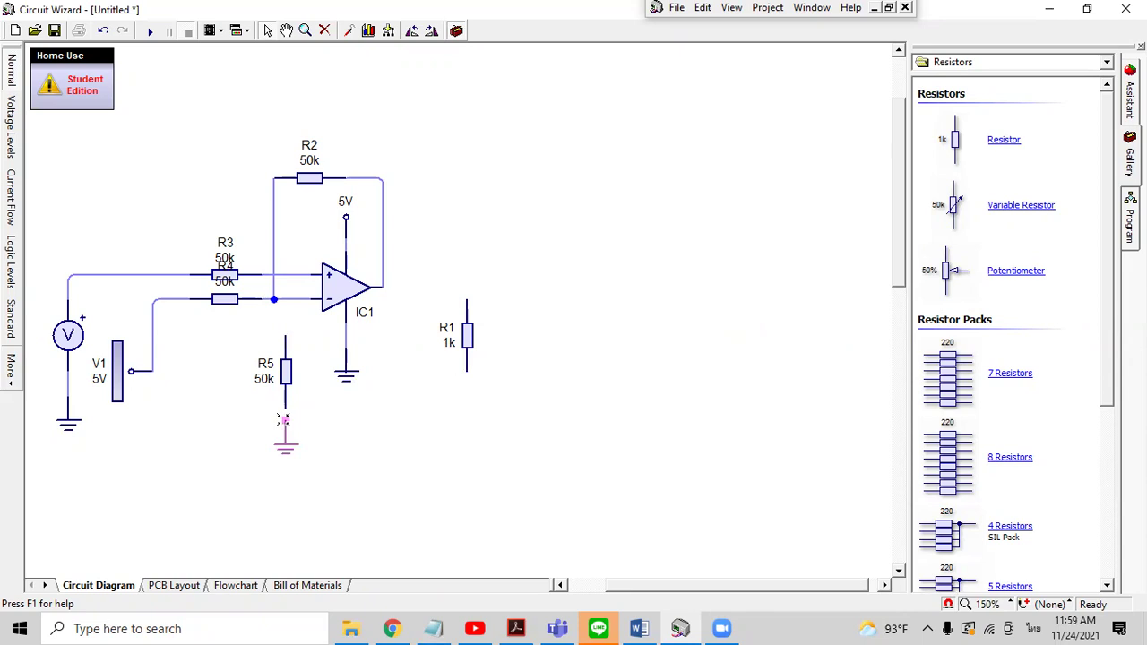
left_click_drag(286, 428, 286, 412)
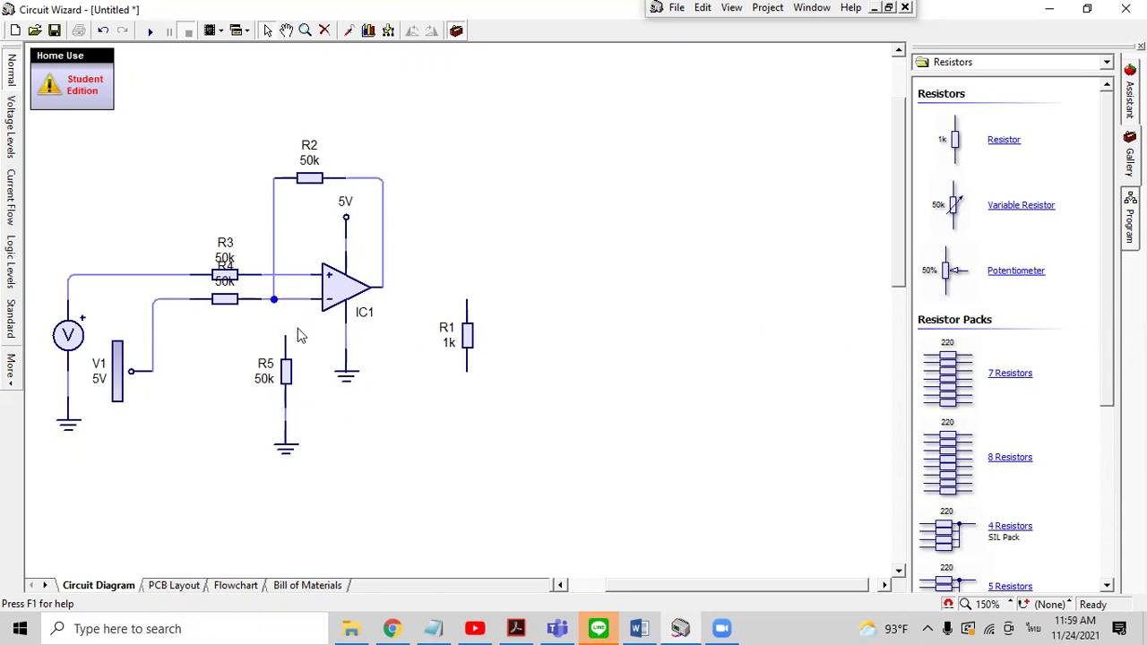
left_click_drag(287, 338, 285, 275)
Step: Wire the op-amp's output to the upper end of the 1k load resistor, following figure 1.1
left_click(1088, 8)
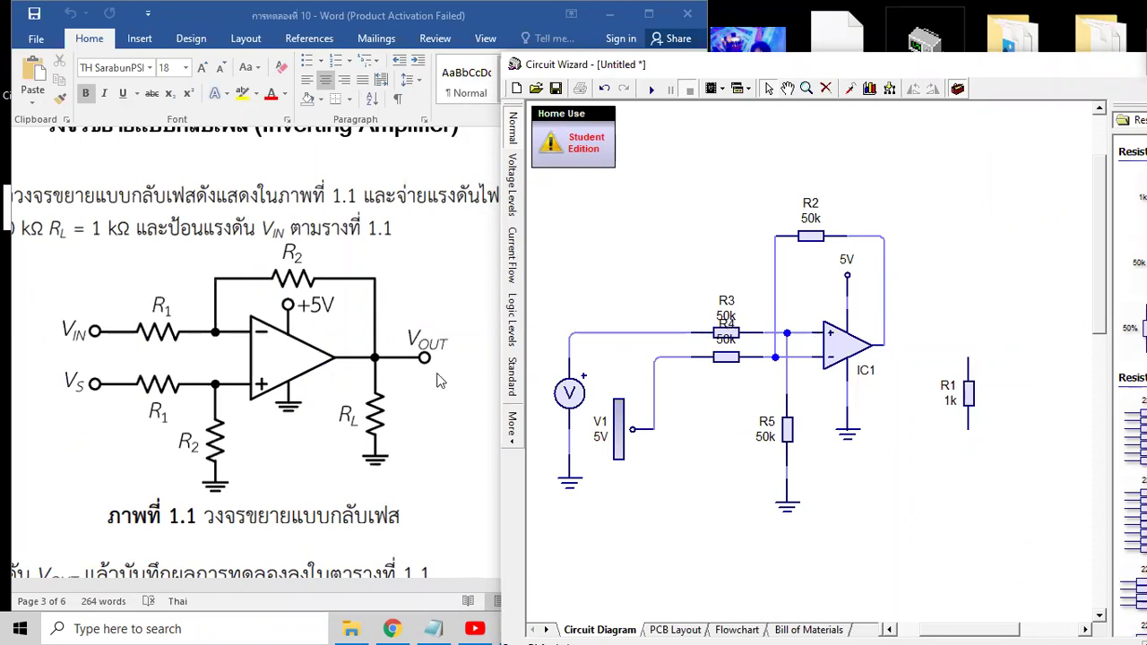
left_click_drag(883, 343, 968, 355)
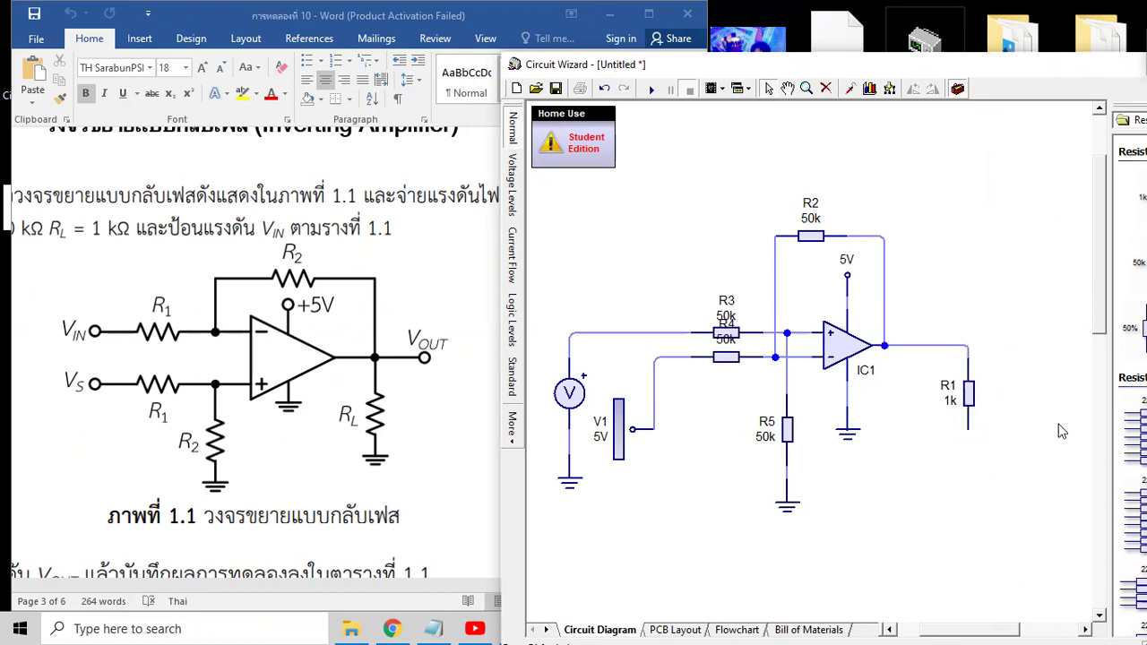
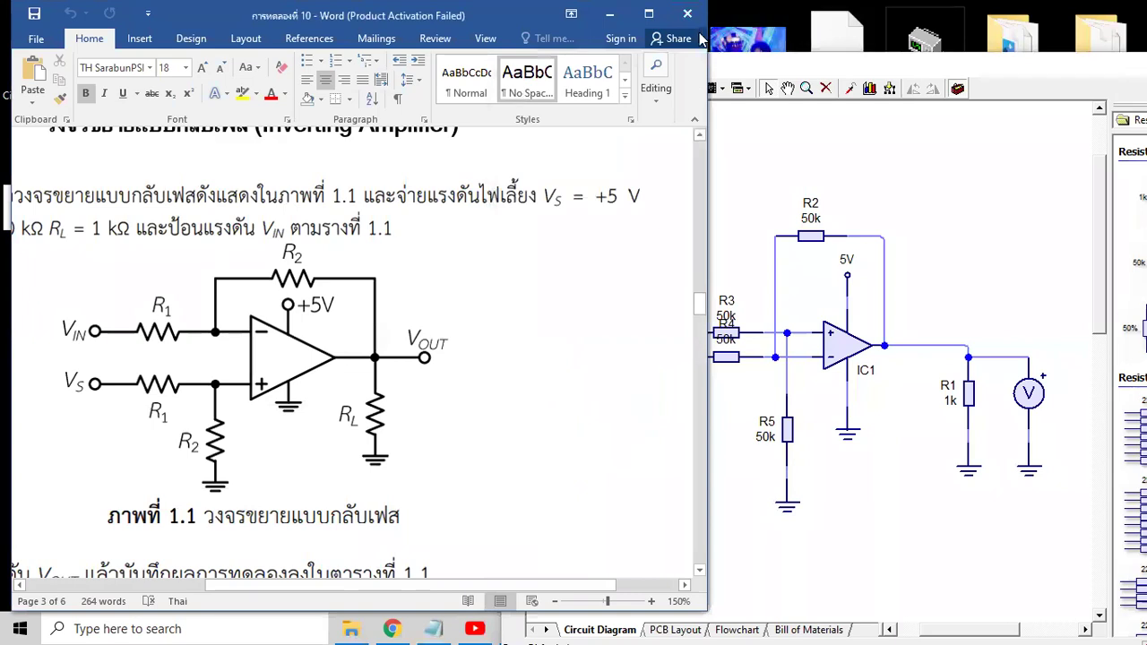
Step: Check figure 1.1 in the Word document and delete the voltmeter wired to resistor R3 in Circuit Wizard
left_click(649, 13)
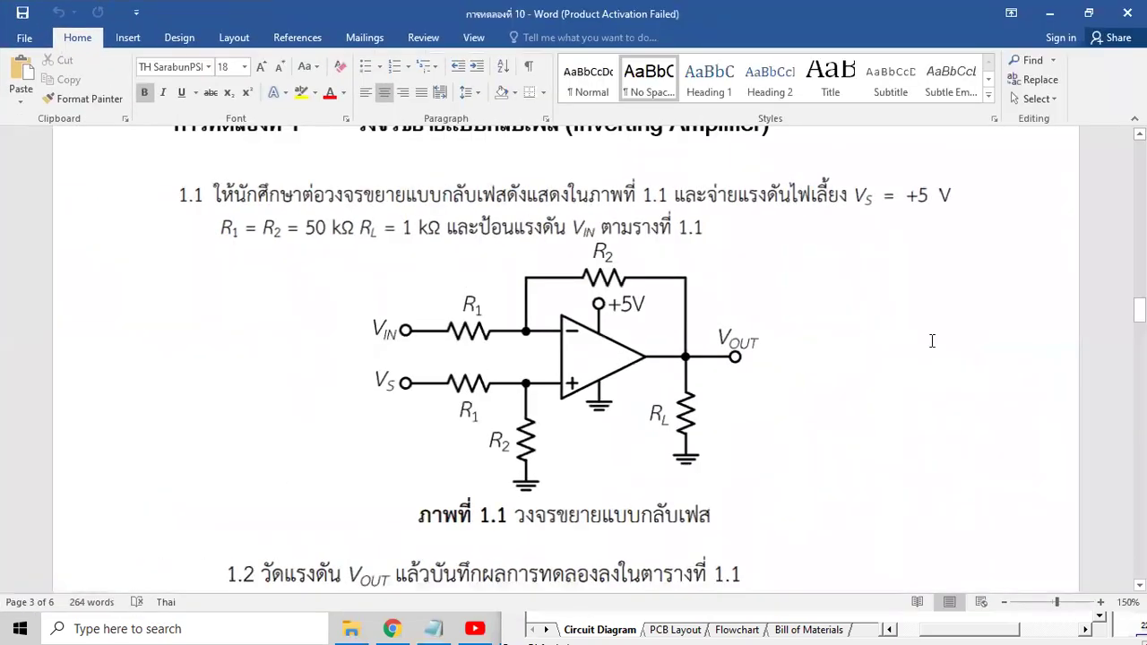
left_click(1049, 17)
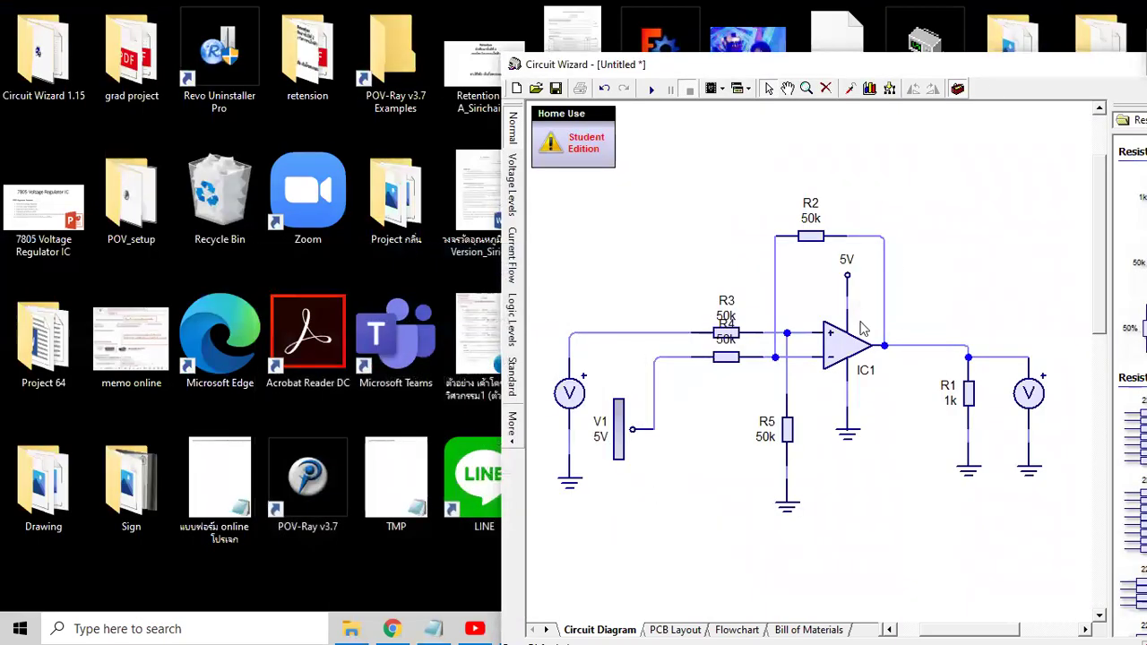
left_click(568, 396)
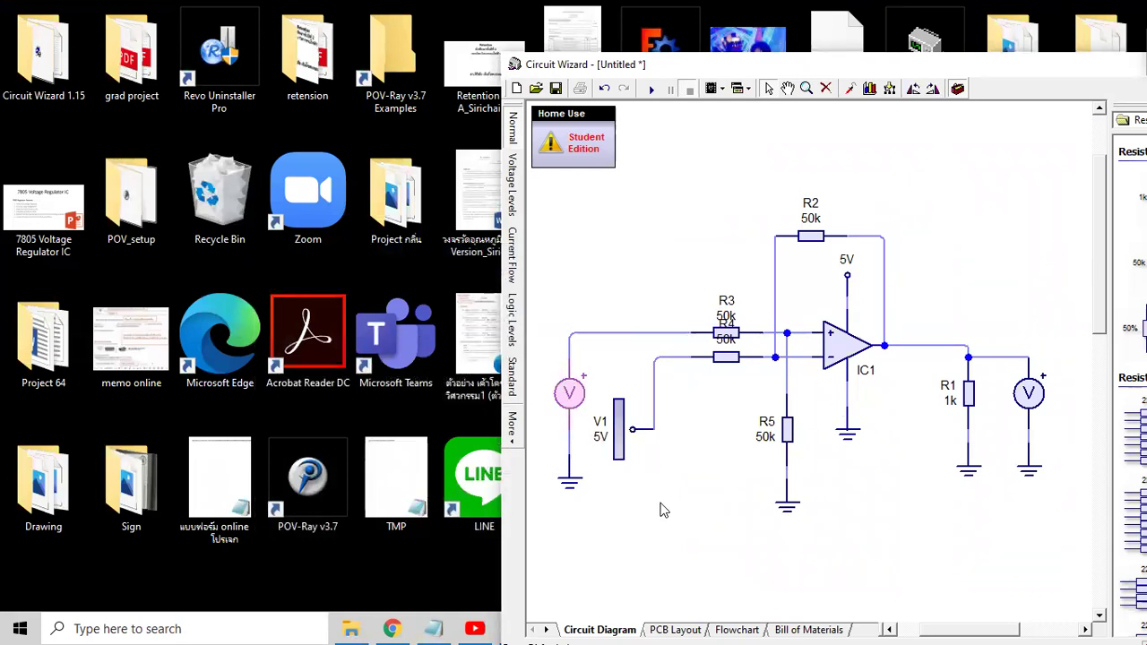
key("Delete")
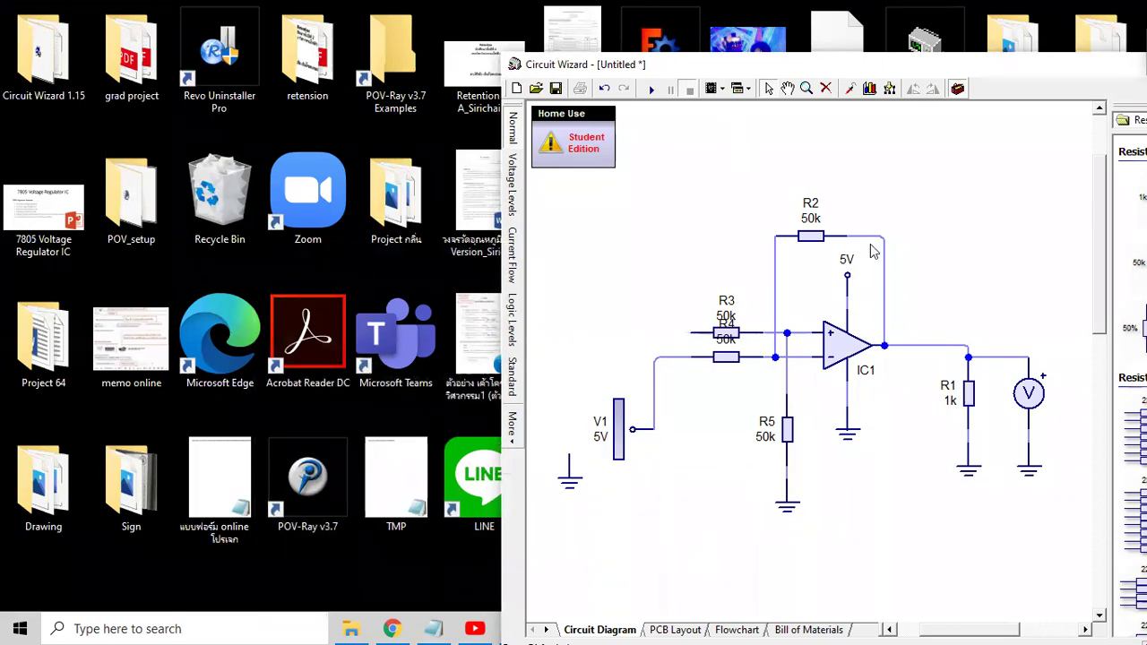
Step: Place a copy of the op-amp's 5V supply beside R3, rotate its terminal towards the resistor and wire it to R3's free end
left_click(851, 277)
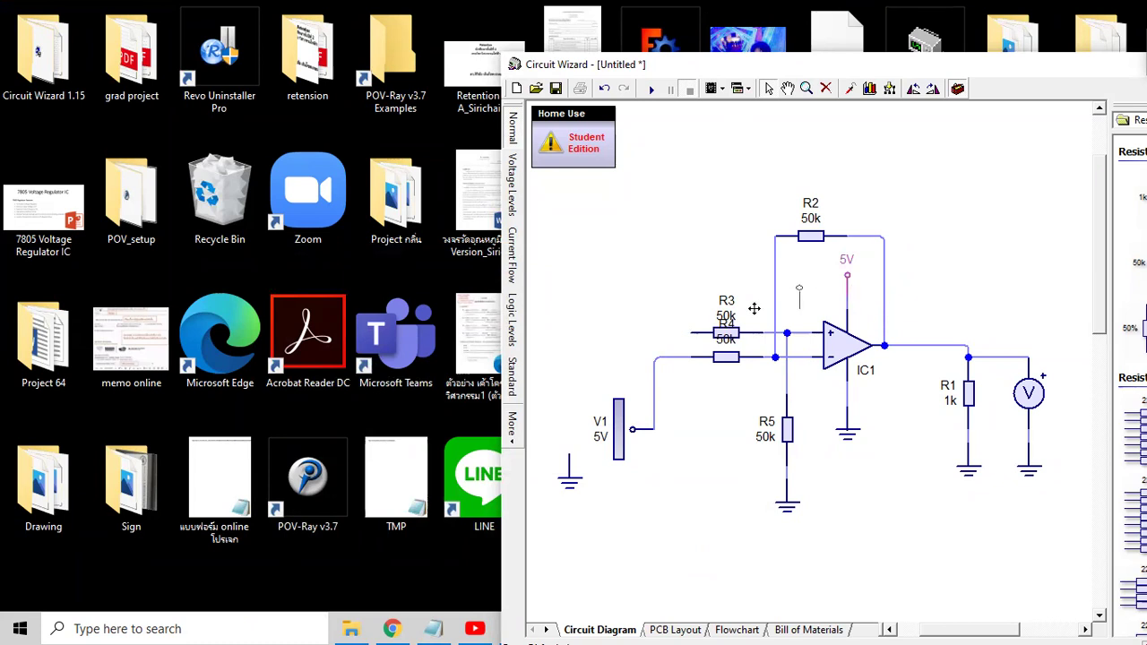
left_click(643, 322)
left_click(929, 93)
left_click(930, 89)
left_click(931, 89)
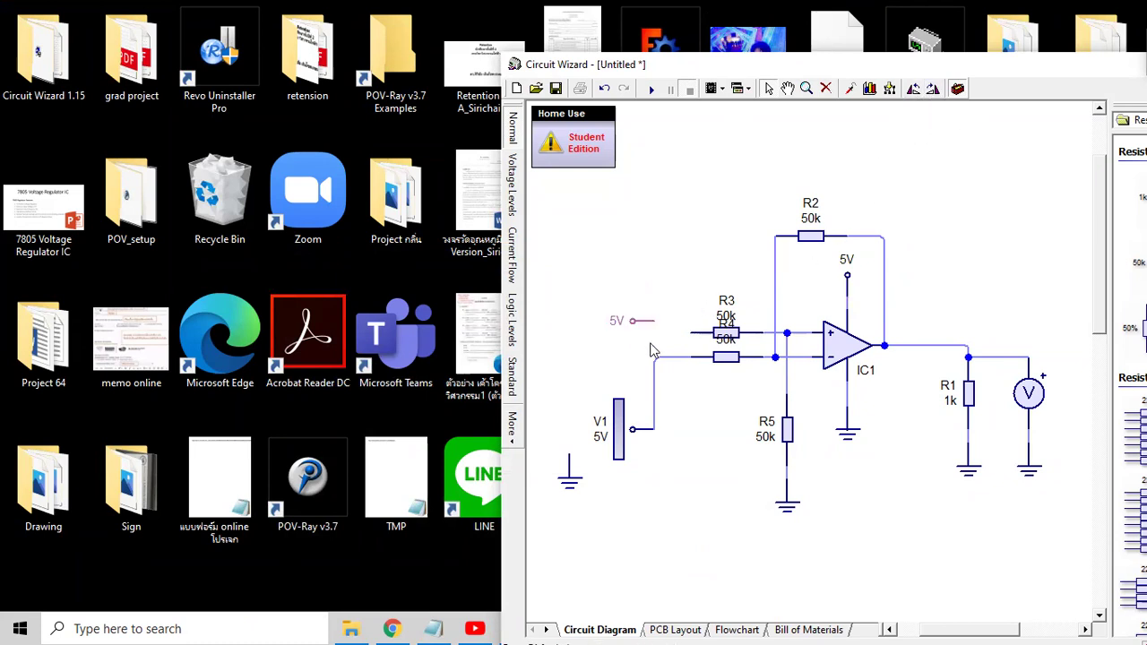
left_click_drag(682, 333, 691, 332)
Step: Delete the unconnected ground symbol left from the removed voltmeter and maximize the Circuit Wizard window
left_click_drag(573, 478, 573, 477)
key("Delete")
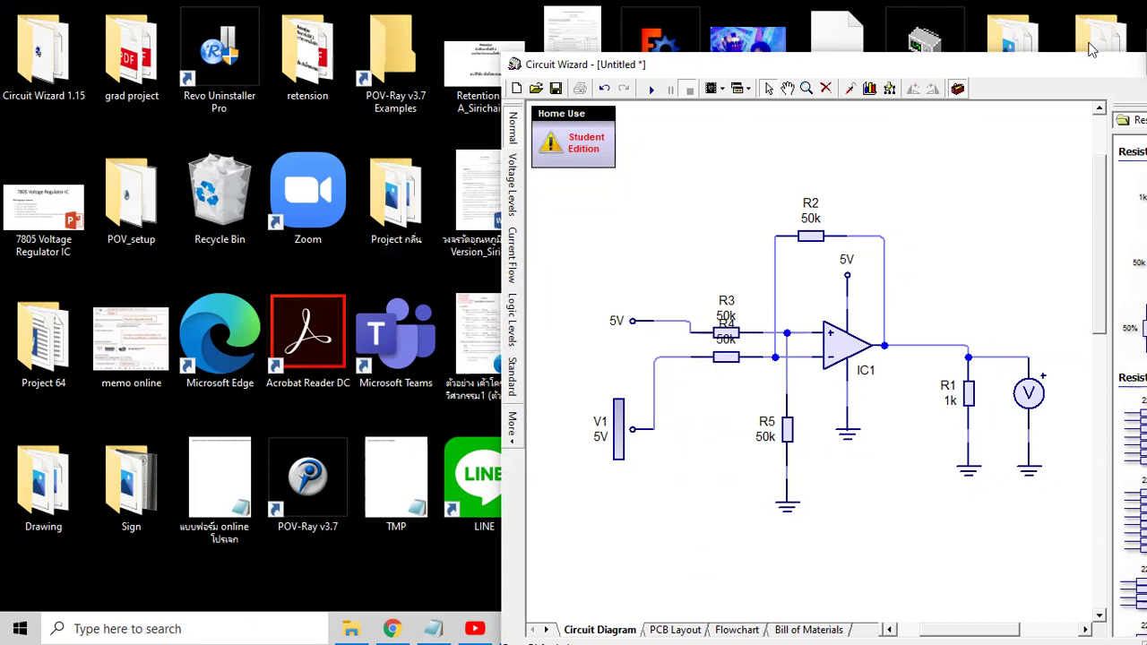
double_click(1022, 64)
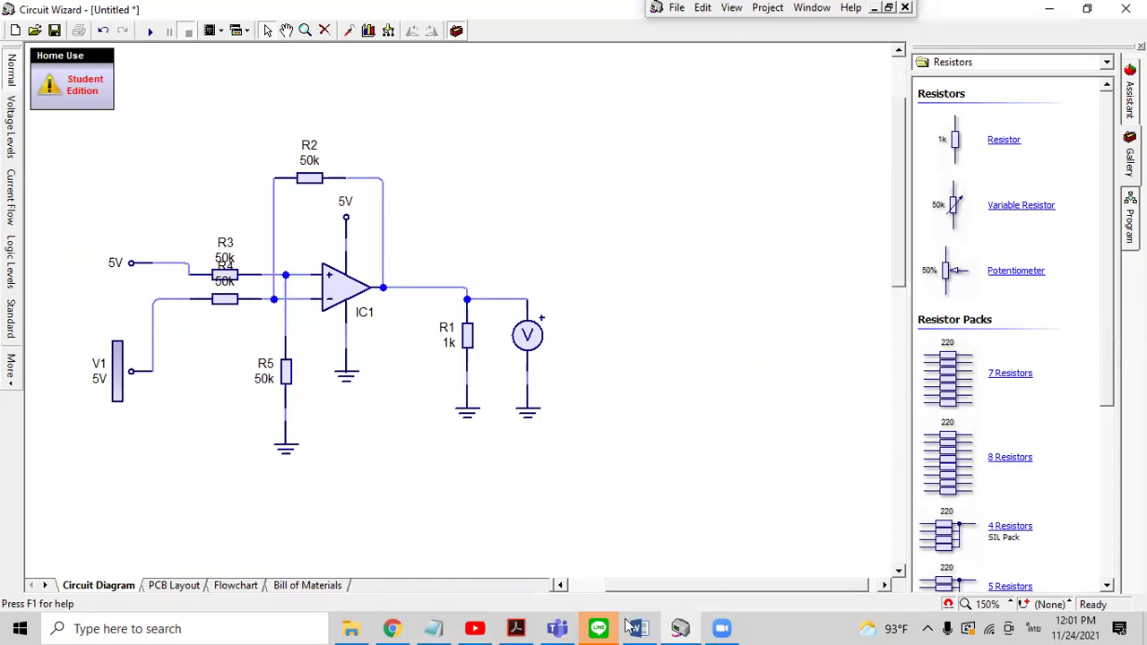
Step: Review the VIN values required by table 1.1 in the Word document and return to the circuit
key("alt+Tab")
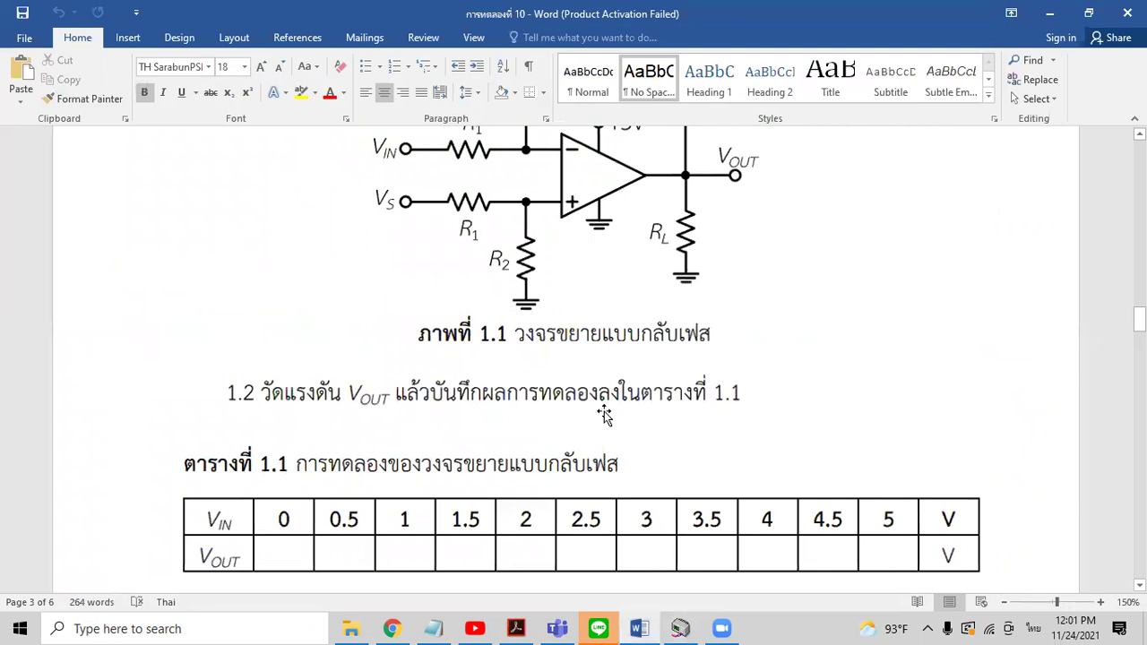
scroll(574, 359, "down", 2)
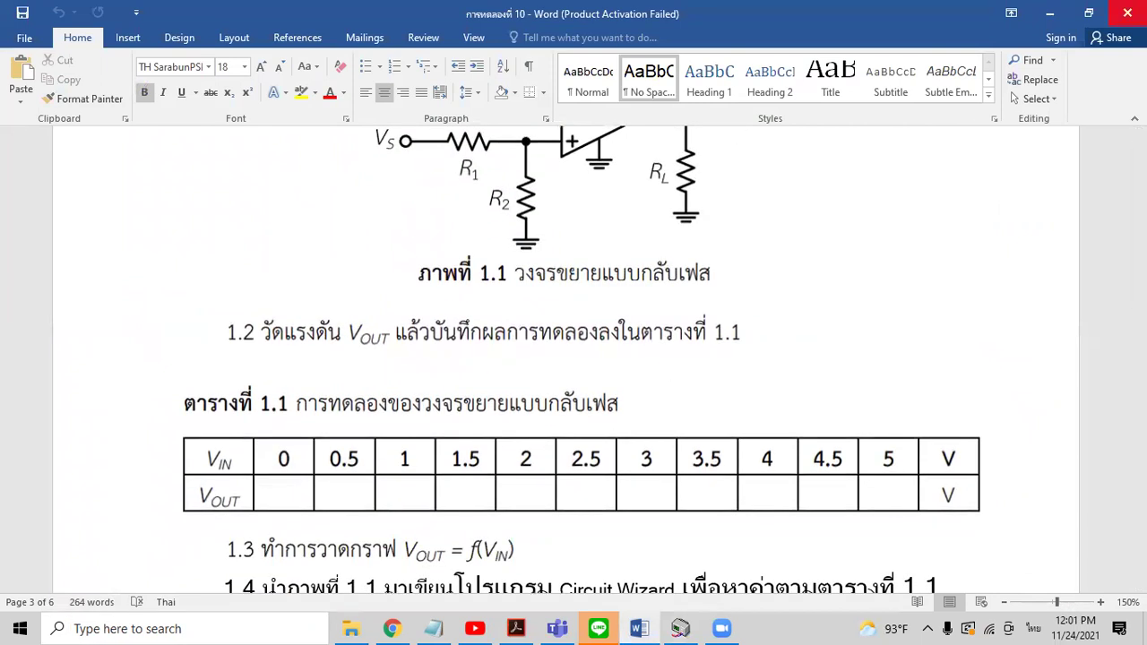
left_click(1040, 22)
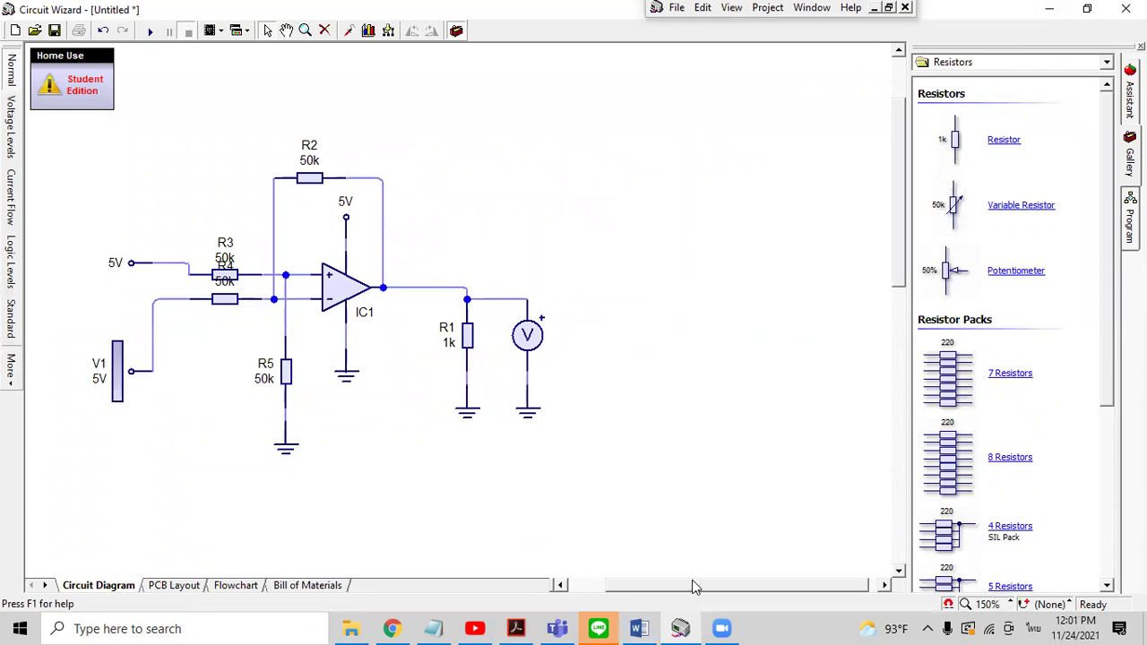
left_click(637, 627)
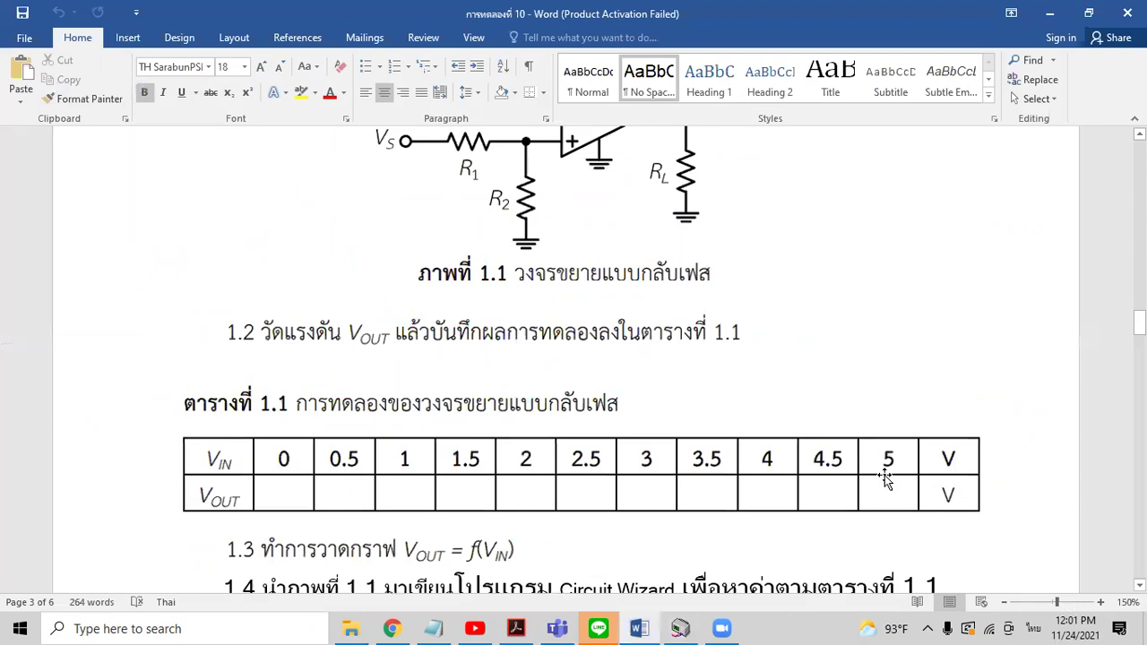
left_click(1049, 13)
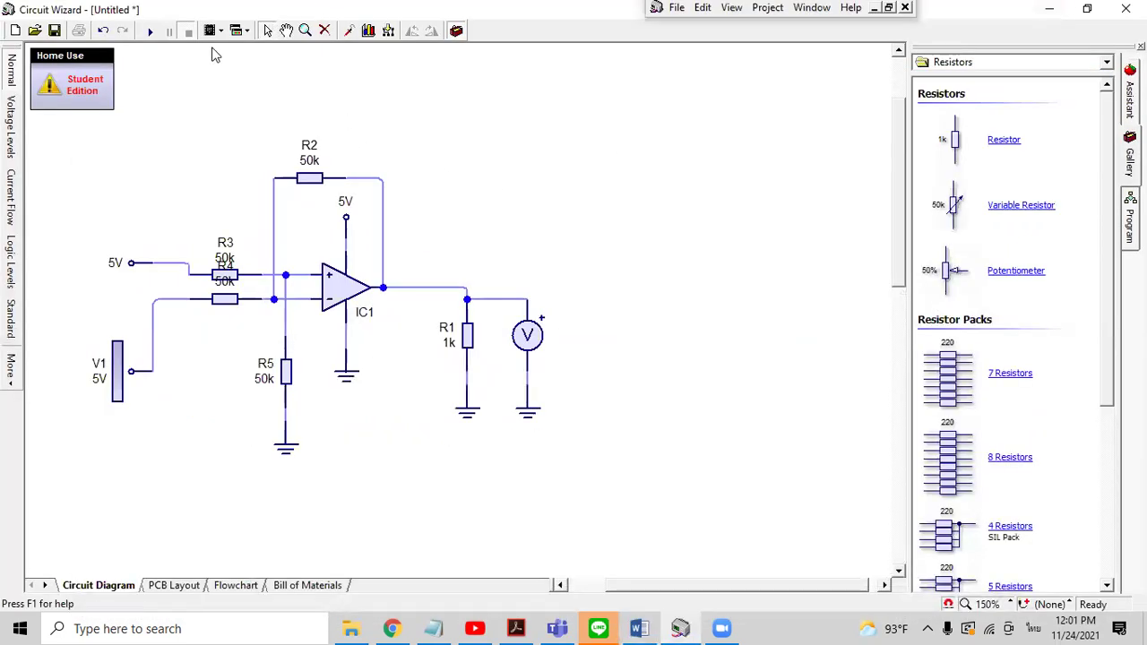
Step: Test-run the simulation, stop it to move the output voltmeter farther from the 1k load resistor, and run it again
left_click(151, 31)
mouse_move(466, 330)
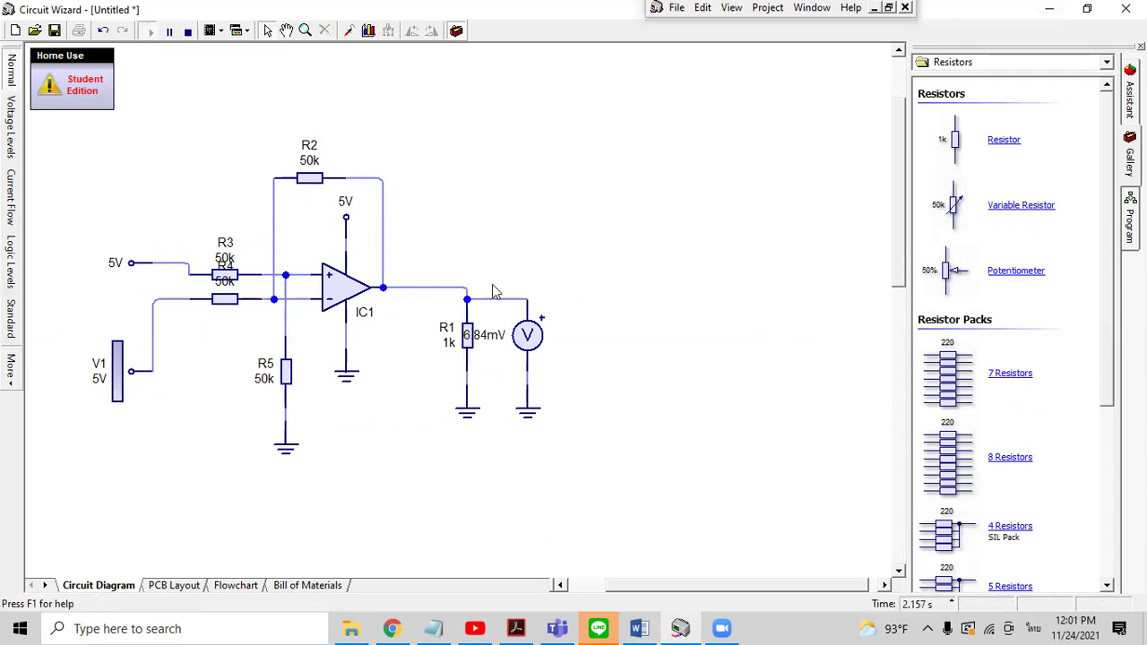
left_click(187, 30)
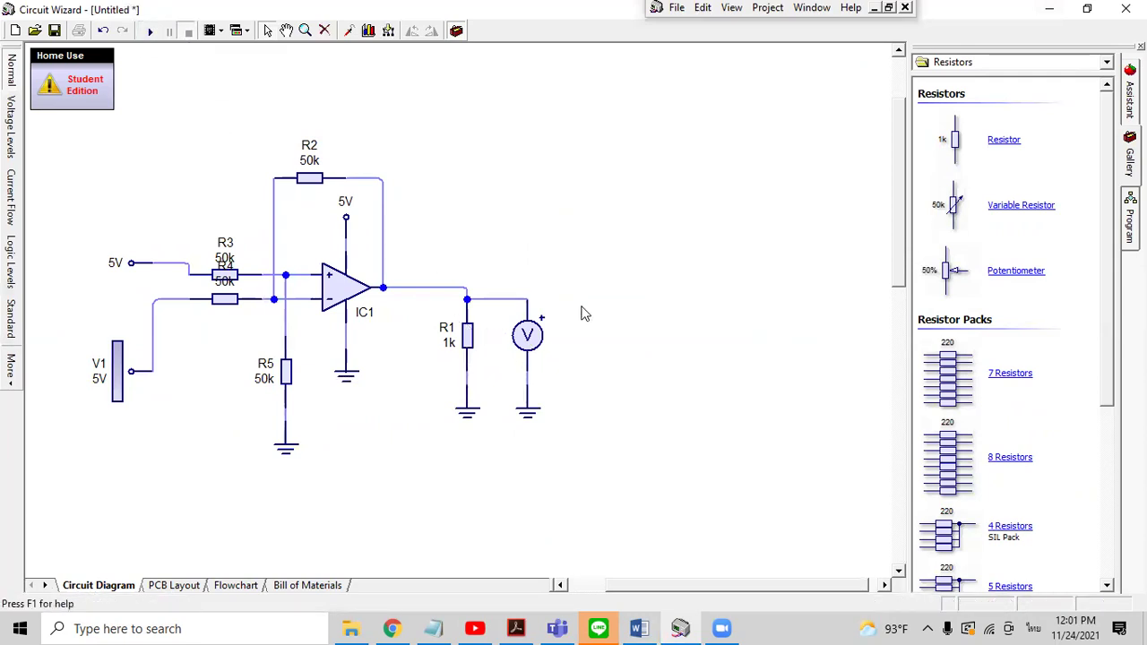
left_click_drag(531, 350, 607, 353)
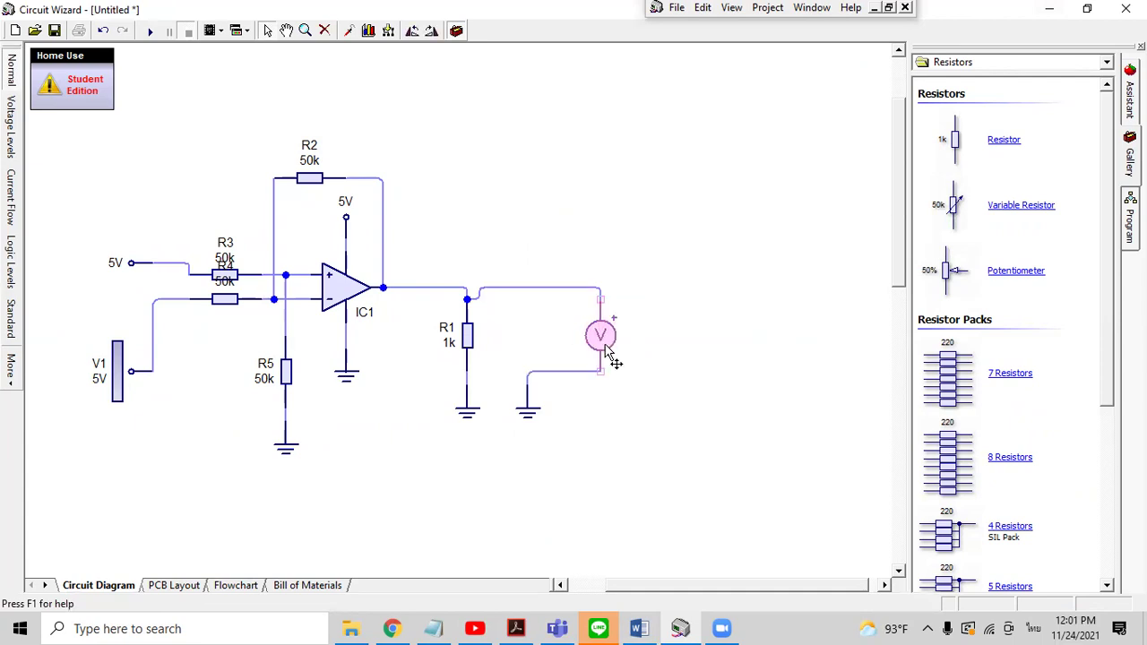
left_click(149, 32)
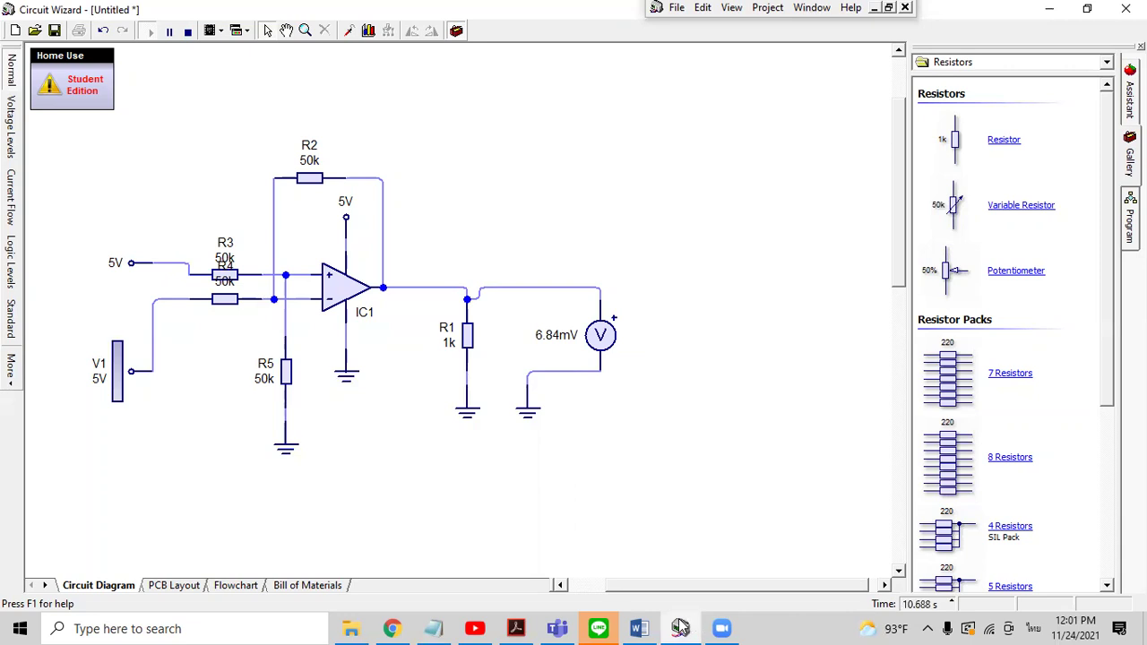
Step: Consult table 1.1 in Word, set supply V1 to 3 V in the running simulation and handwrite 2 as VOUT for VIN 3
mouse_move(654, 627)
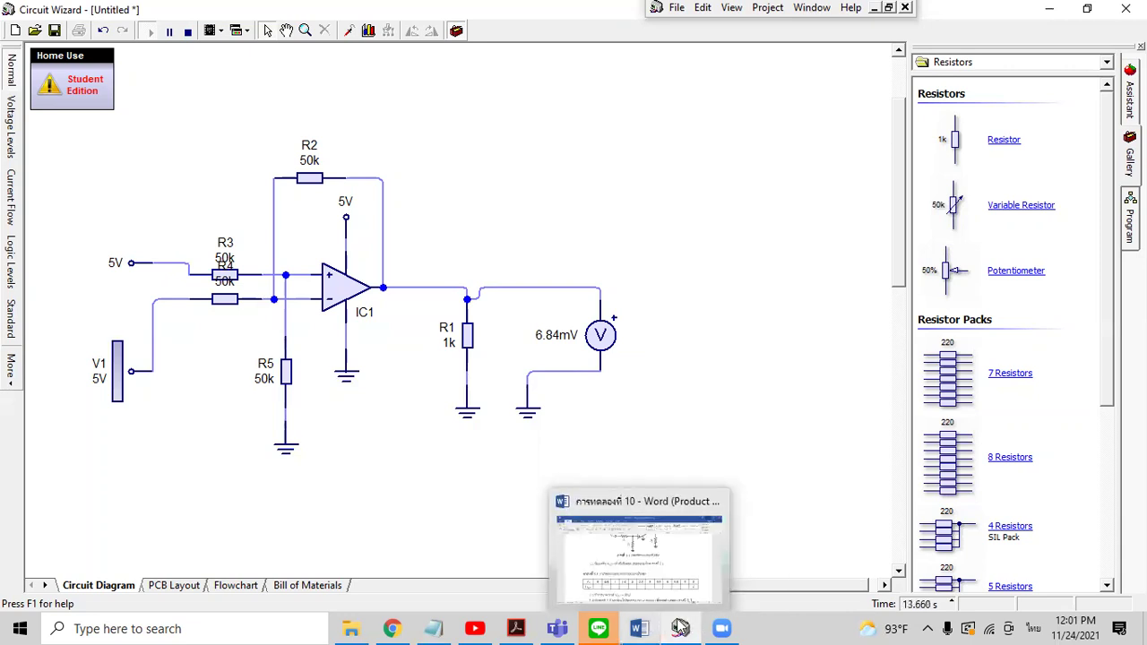
left_click(680, 627)
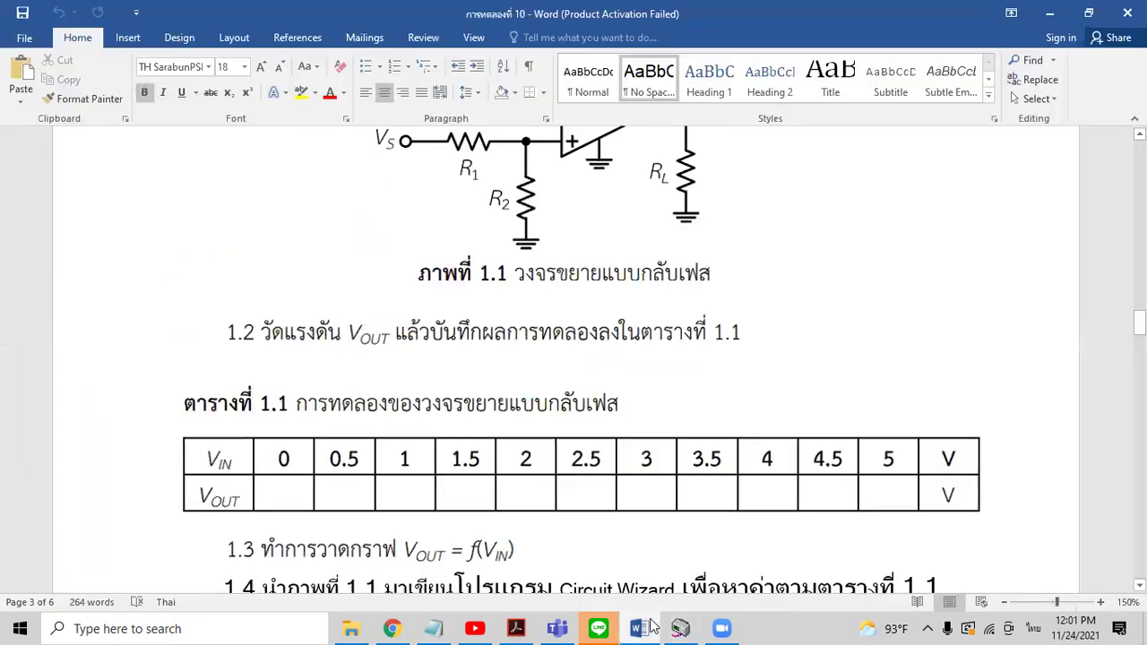
left_click(887, 502)
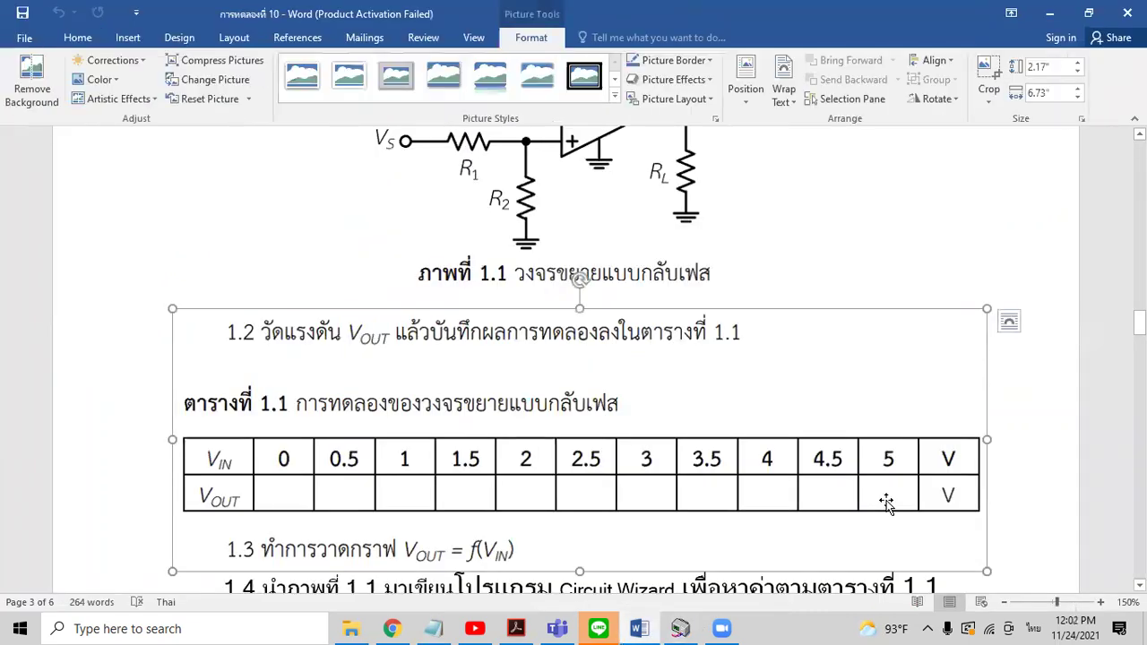
left_click(850, 212)
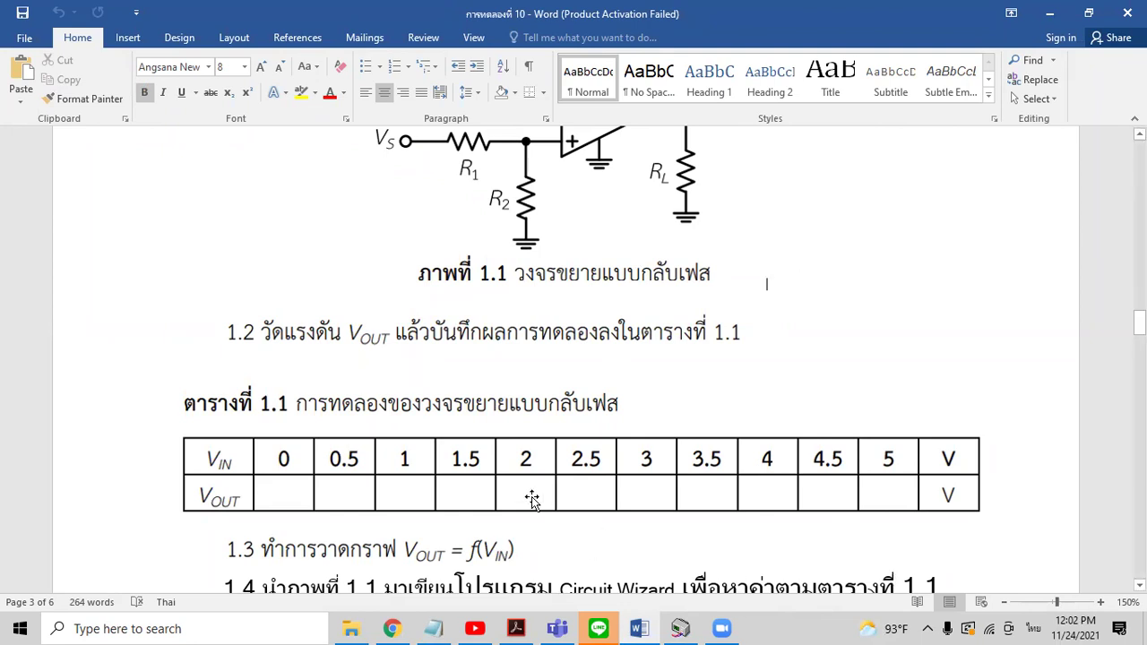
left_click(1053, 19)
left_click(117, 371)
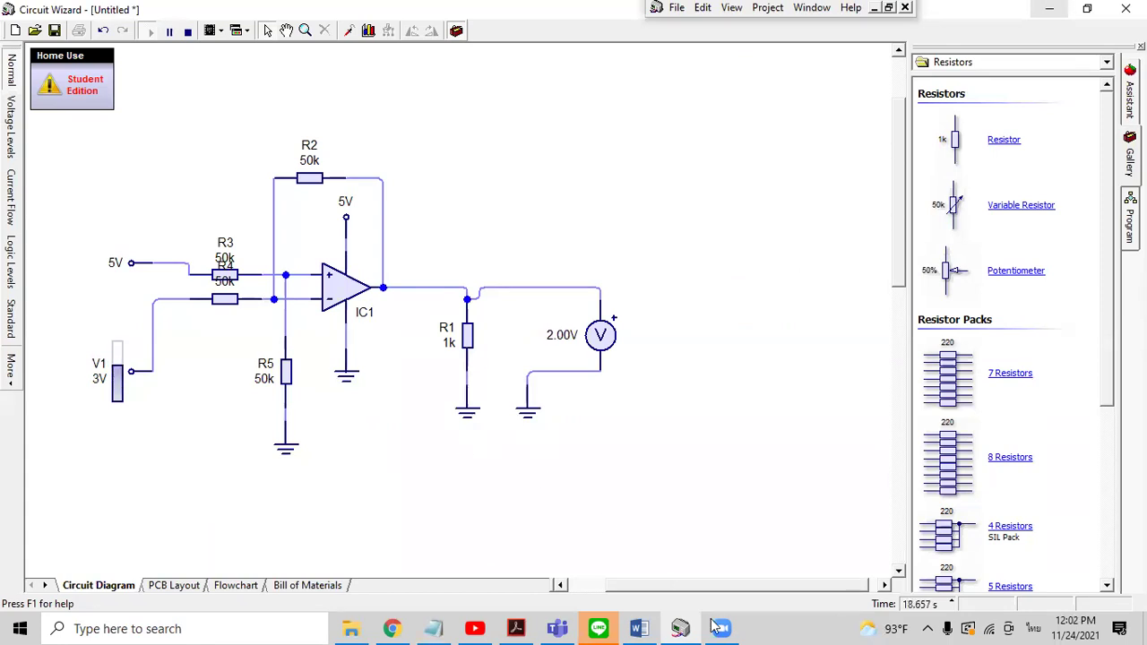
left_click(639, 629)
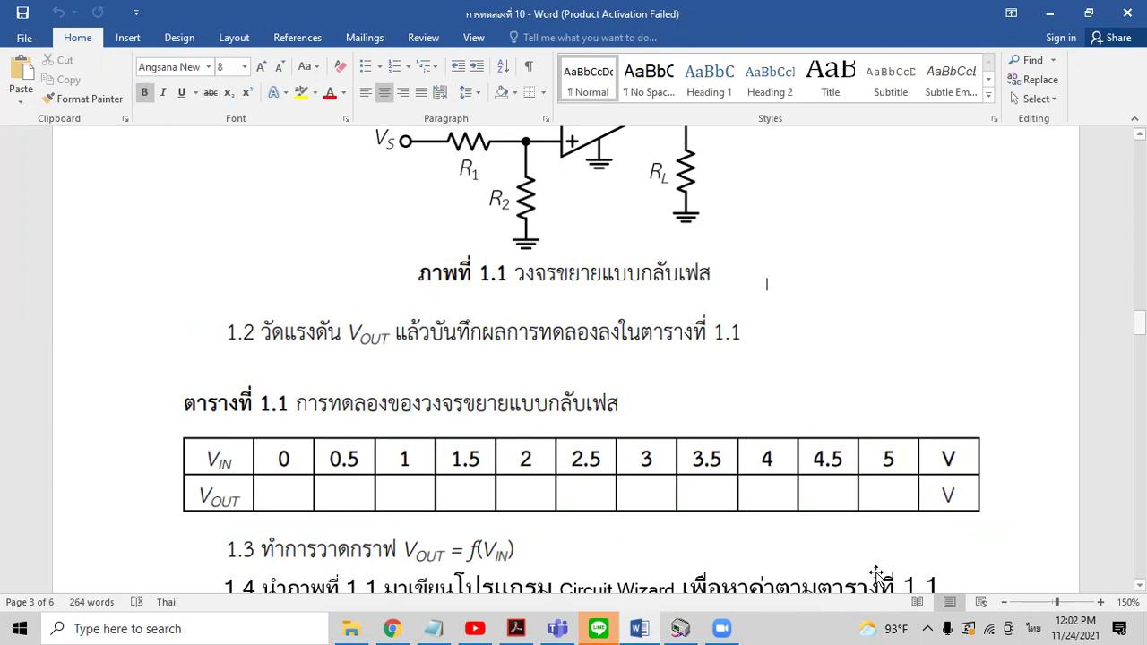
left_click_drag(639, 485, 669, 501)
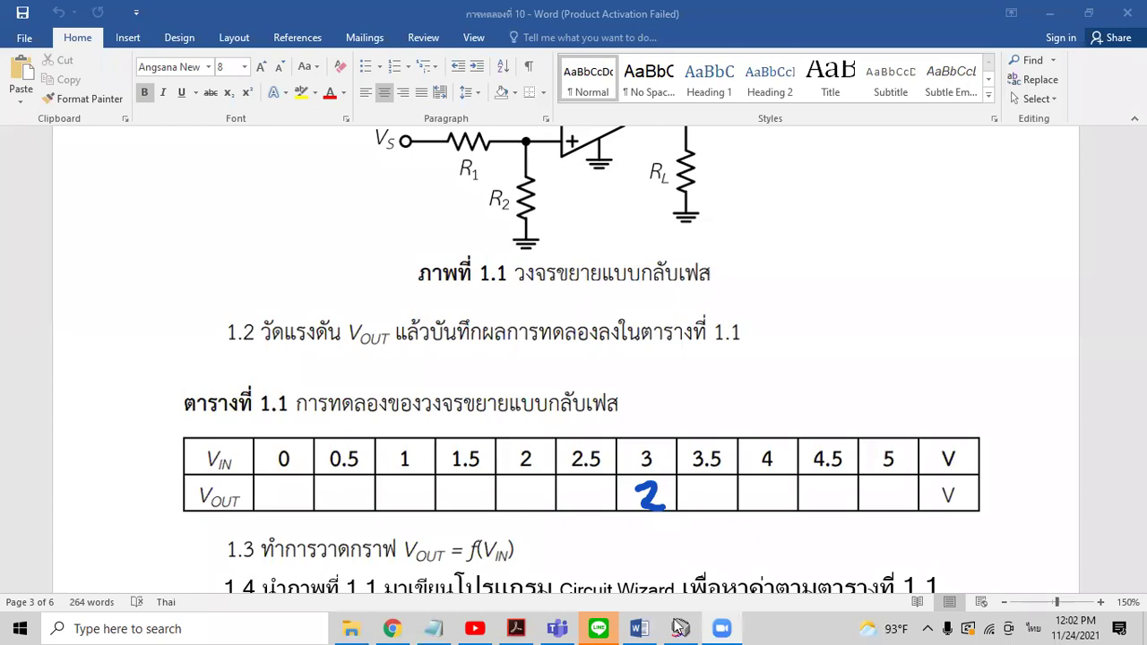
Step: Set V1 to 1 V in the circuit and handwrite 4 as VOUT under VIN 1 in Word's table 1.1
key("alt+Tab")
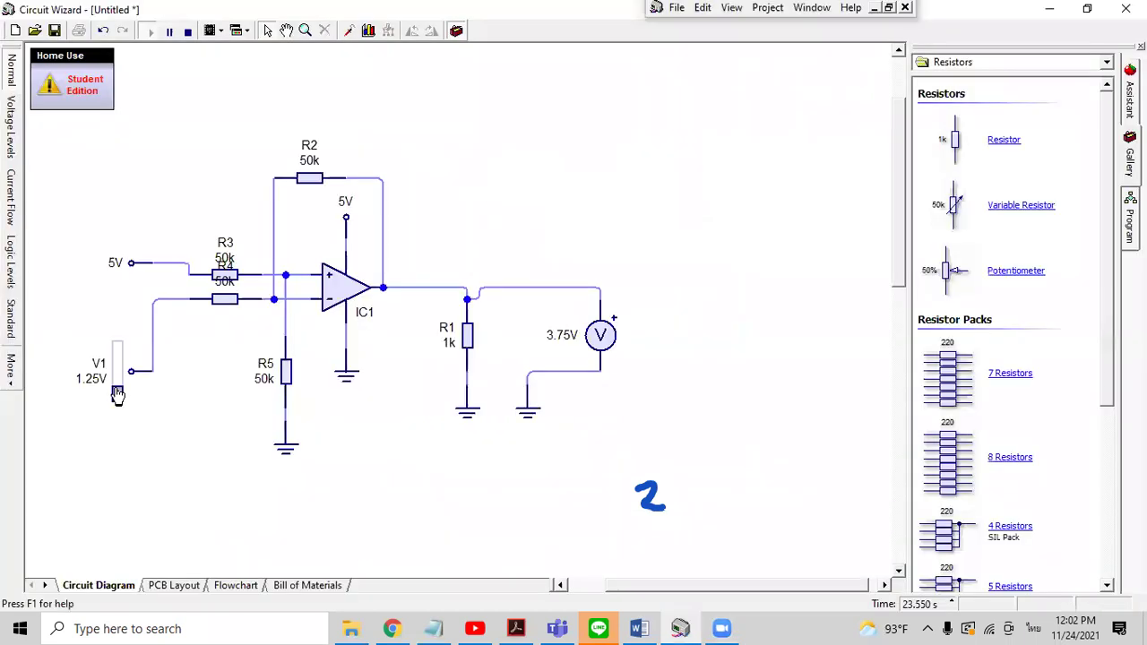
left_click(117, 396)
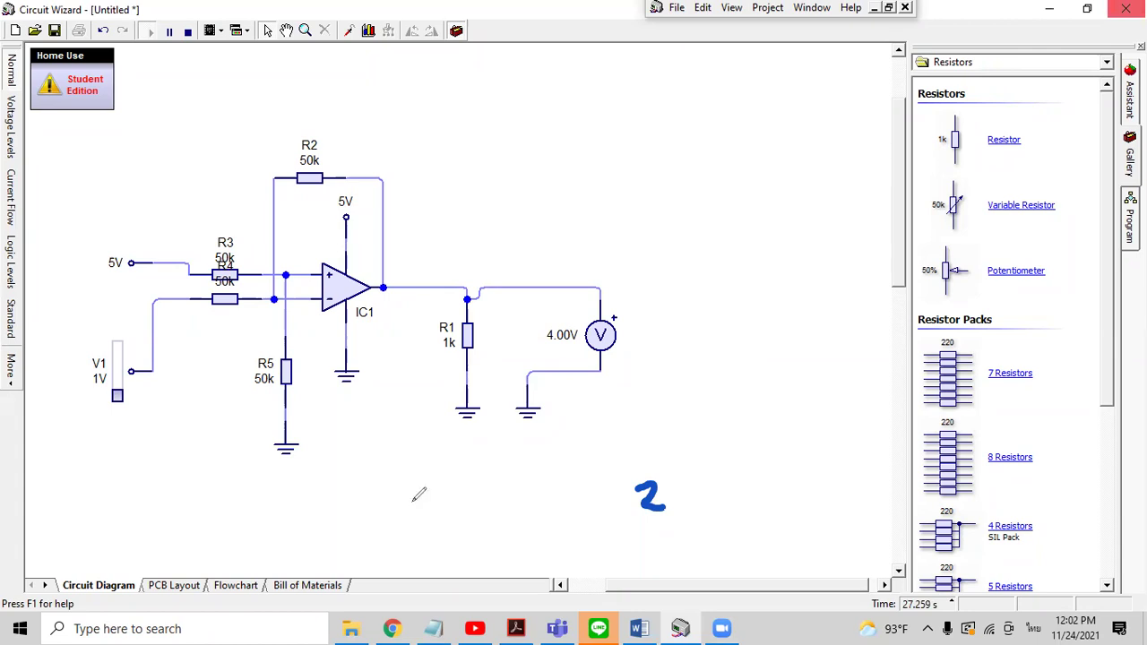
key("alt+Tab")
mouse_move(403, 476)
left_mouse_down()
mouse_move(403, 502)
mouse_move(425, 496)
mouse_move(417, 488)
mouse_move(411, 510)
left_mouse_up()
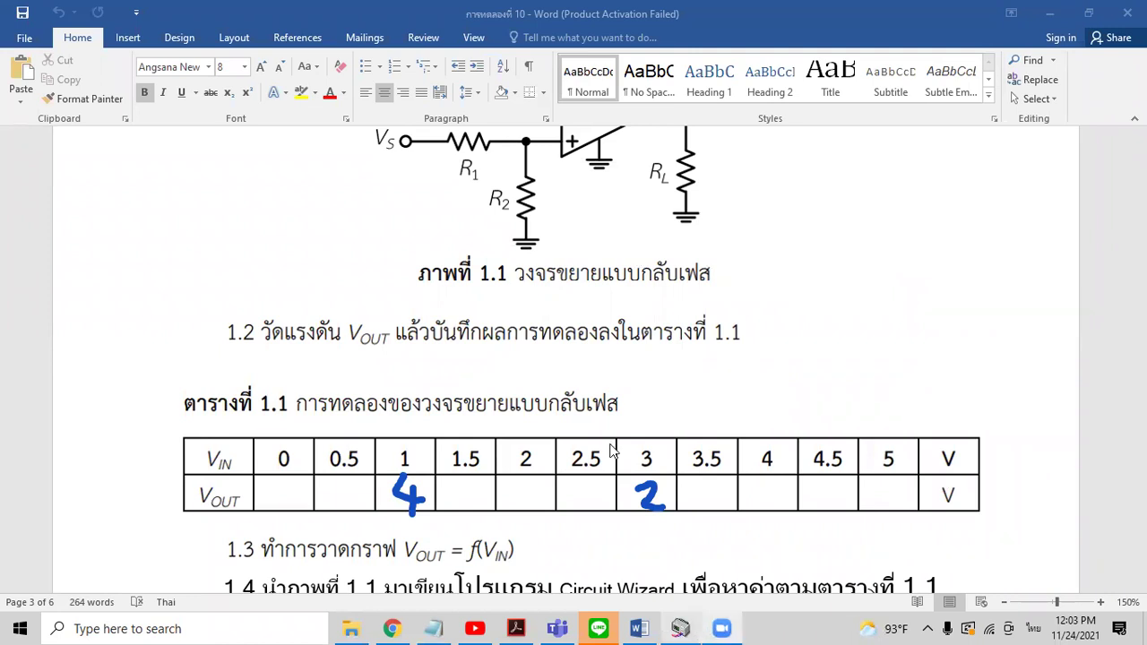
Step: Raise V1 to 5 V in the circuit and handwrite 6.84m as VOUT under VIN 5 in Word's table 1.1
key("alt+Tab")
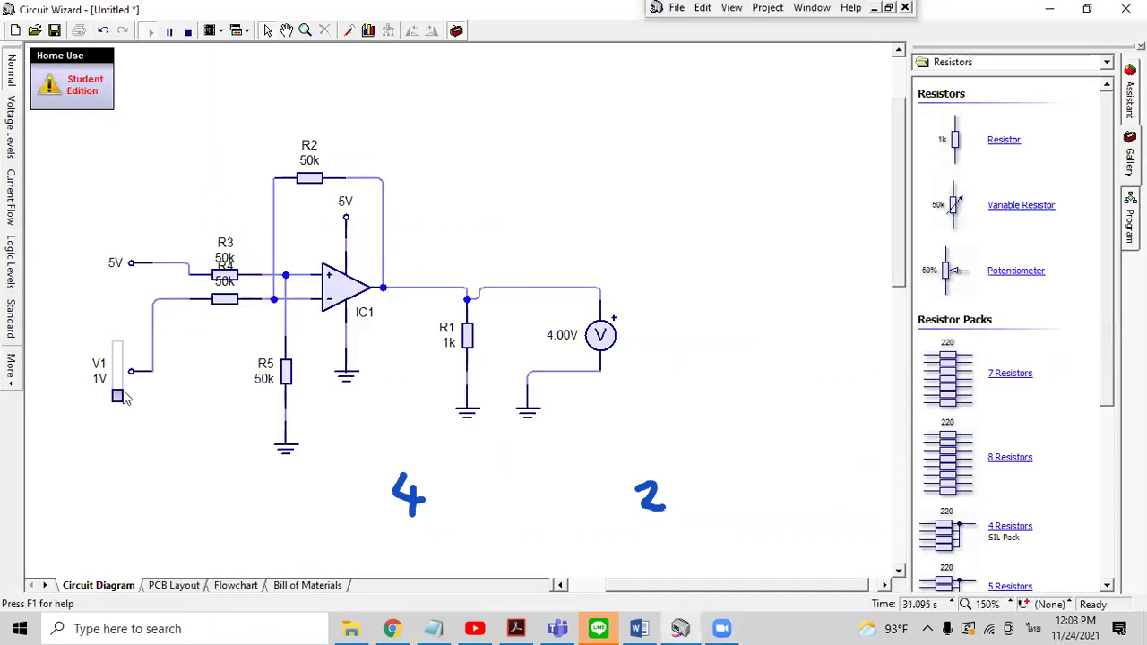
left_click_drag(119, 395, 128, 344)
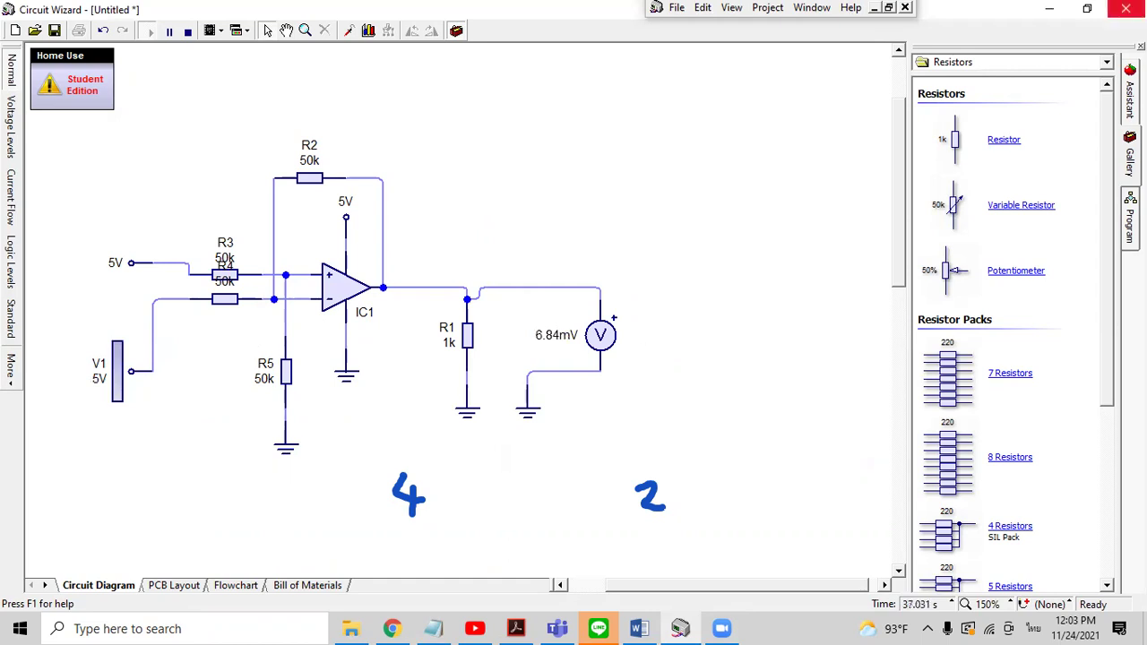
key("alt+Tab")
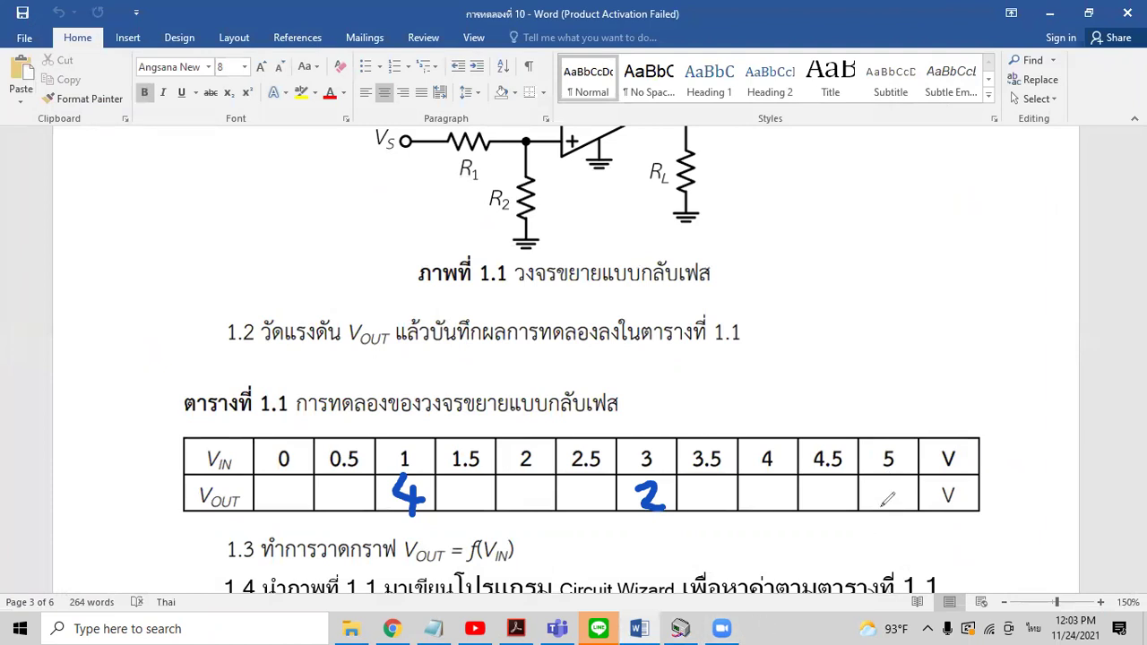
left_click_drag(883, 485, 872, 500)
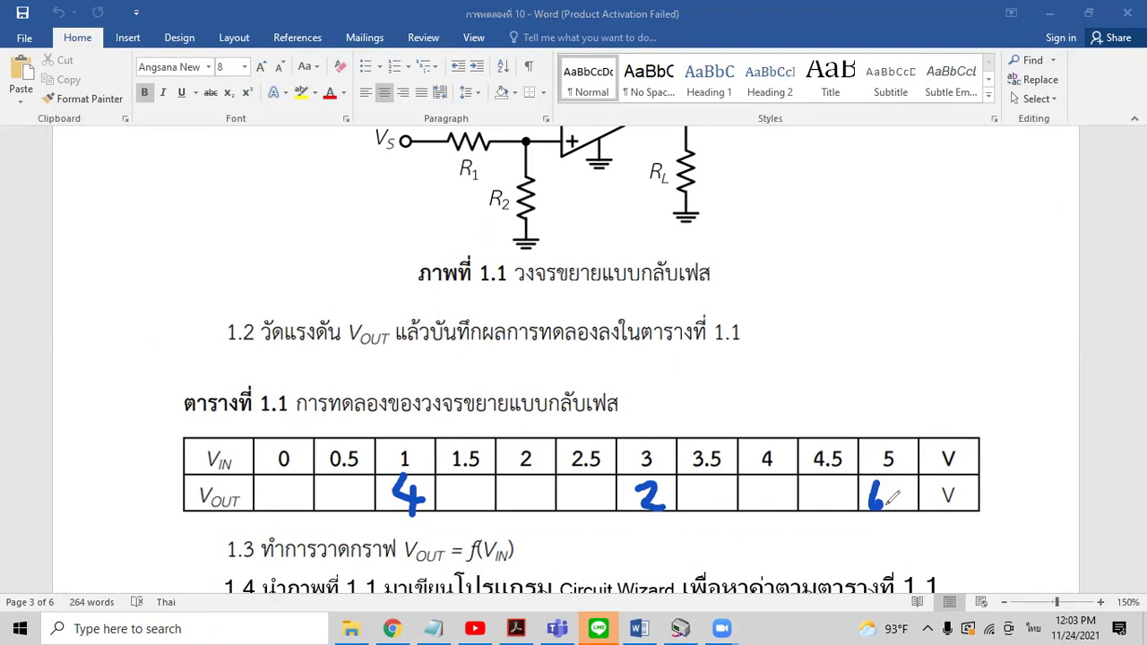
mouse_move(904, 485)
left_mouse_down()
mouse_move(923, 495)
mouse_move(898, 511)
mouse_move(916, 468)
mouse_move(928, 489)
mouse_move(966, 484)
mouse_move(975, 500)
mouse_move(986, 473)
mouse_move(1010, 484)
mouse_move(1016, 510)
left_mouse_up()
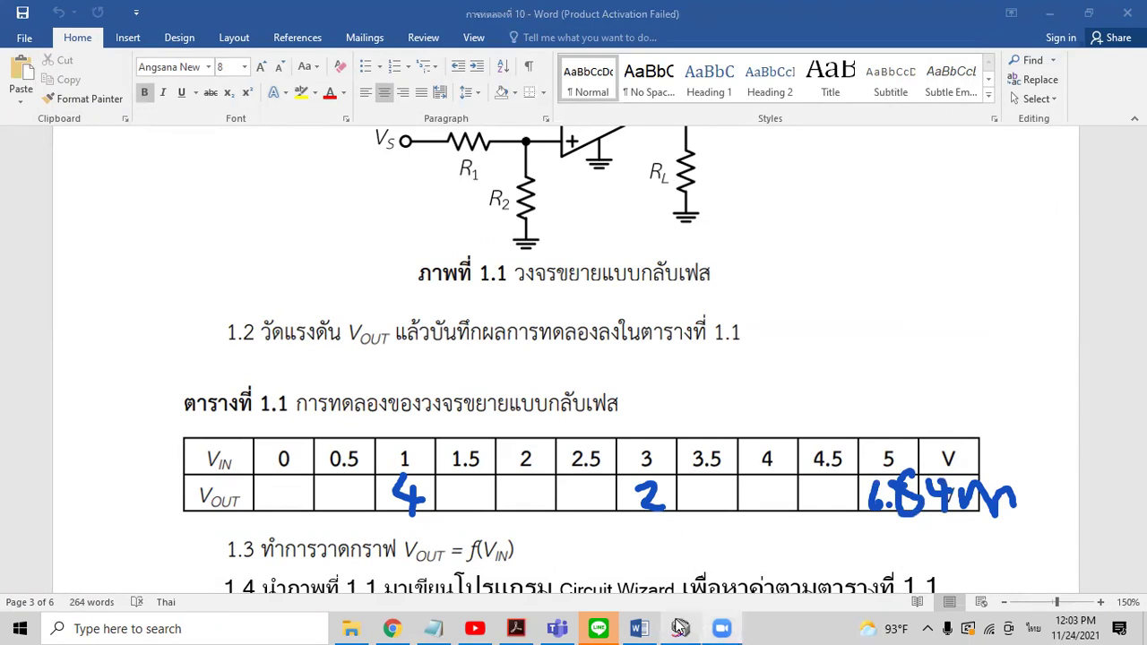
Step: Set V1 to 1.5 V in the circuit and handwrite 3.5 as VOUT under VIN 1.5 in Word's table 1.1
key("alt+Tab")
left_click(122, 393)
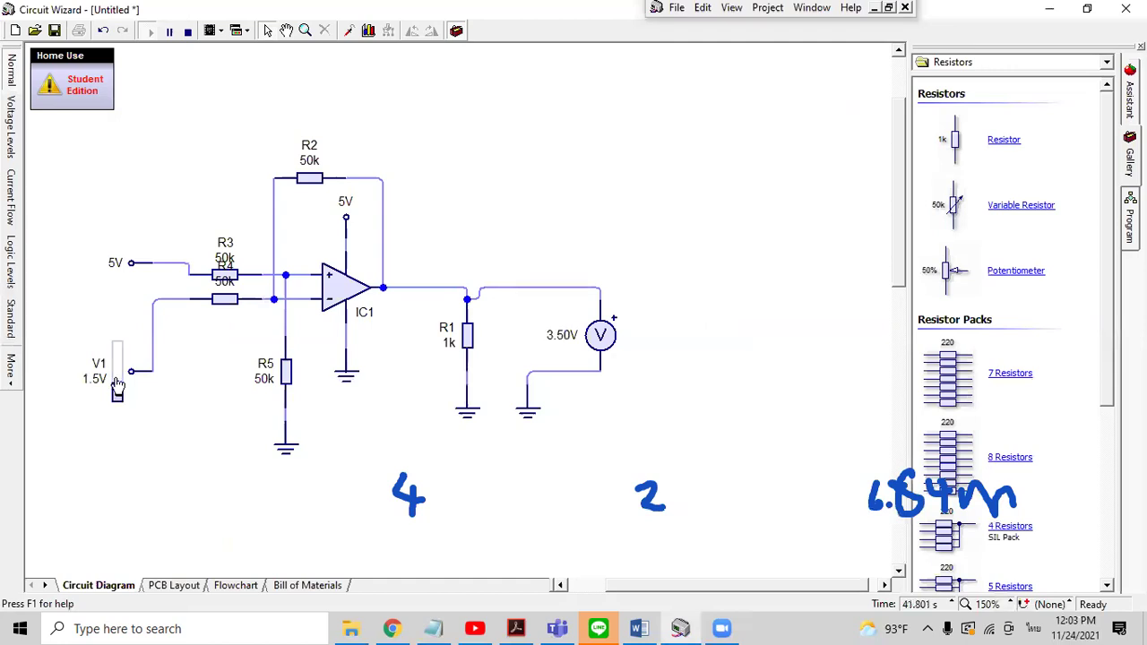
left_click(1063, 9)
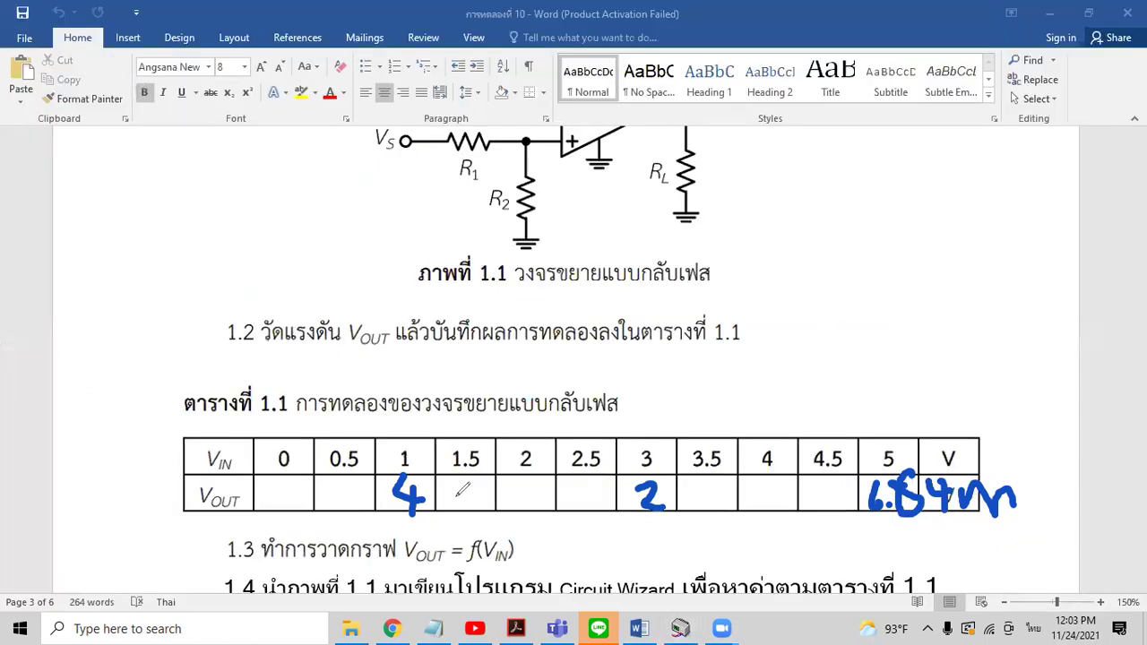
mouse_move(453, 486)
left_mouse_down()
mouse_move(467, 488)
mouse_move(457, 504)
mouse_move(489, 492)
mouse_move(484, 505)
mouse_move(496, 479)
left_mouse_up()
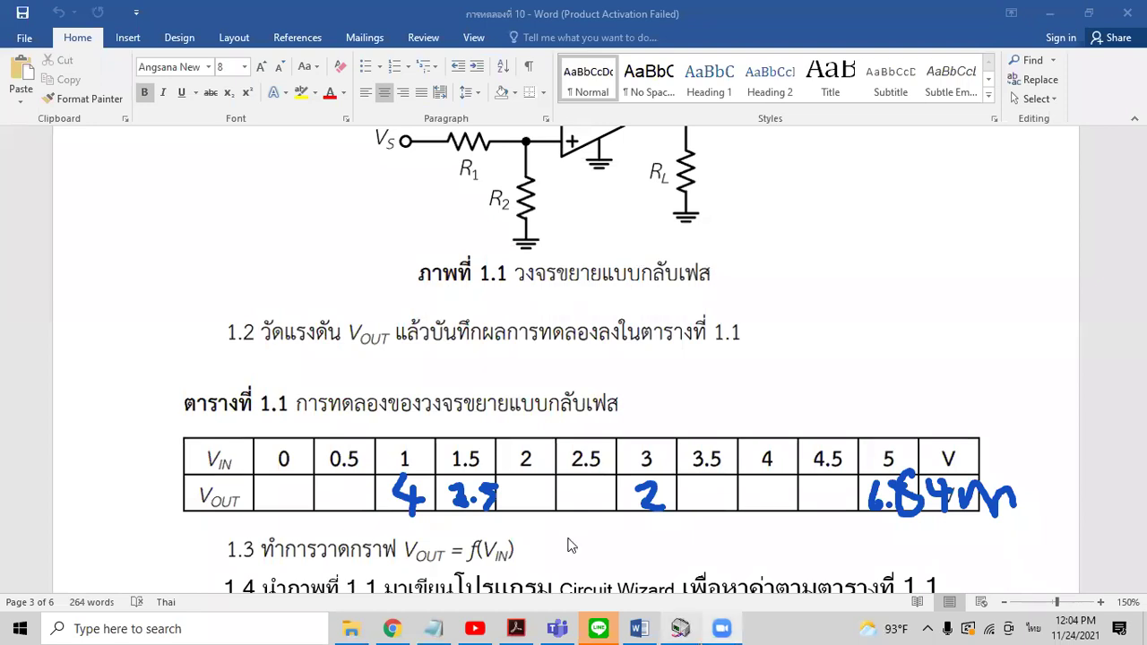
Step: Set V1 to 3.5 V in Circuit Wizard and handwrite 1.5 as VOUT under VIN 3.5 in Word's table 1.1
left_click(681, 627)
left_click_drag(117, 385, 119, 366)
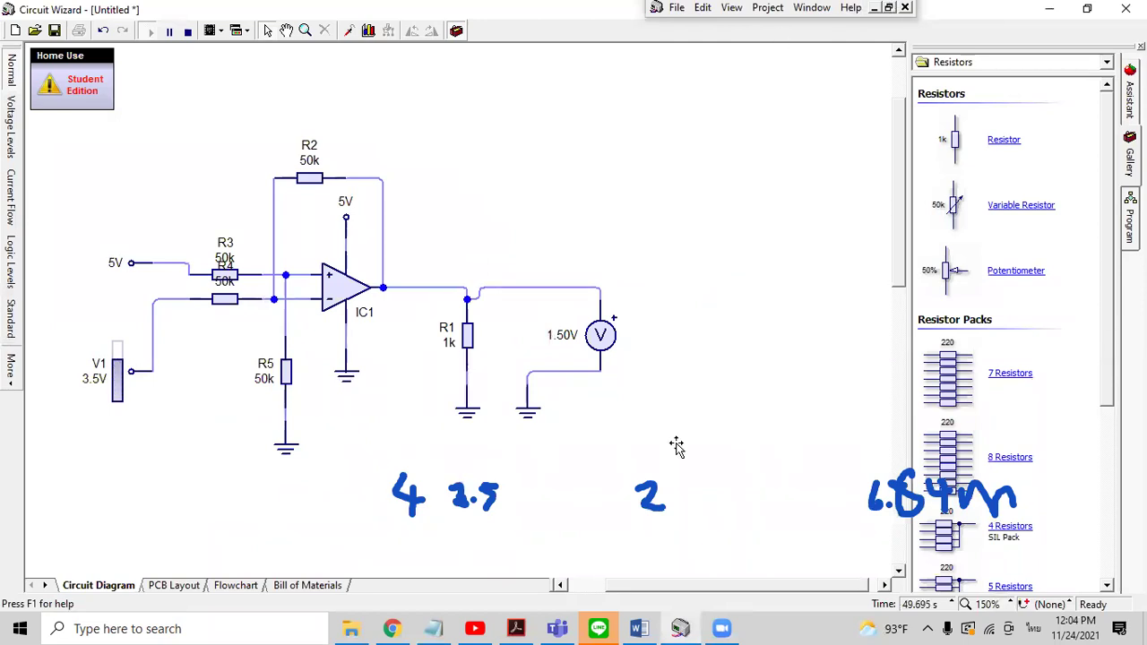
key("alt+Tab")
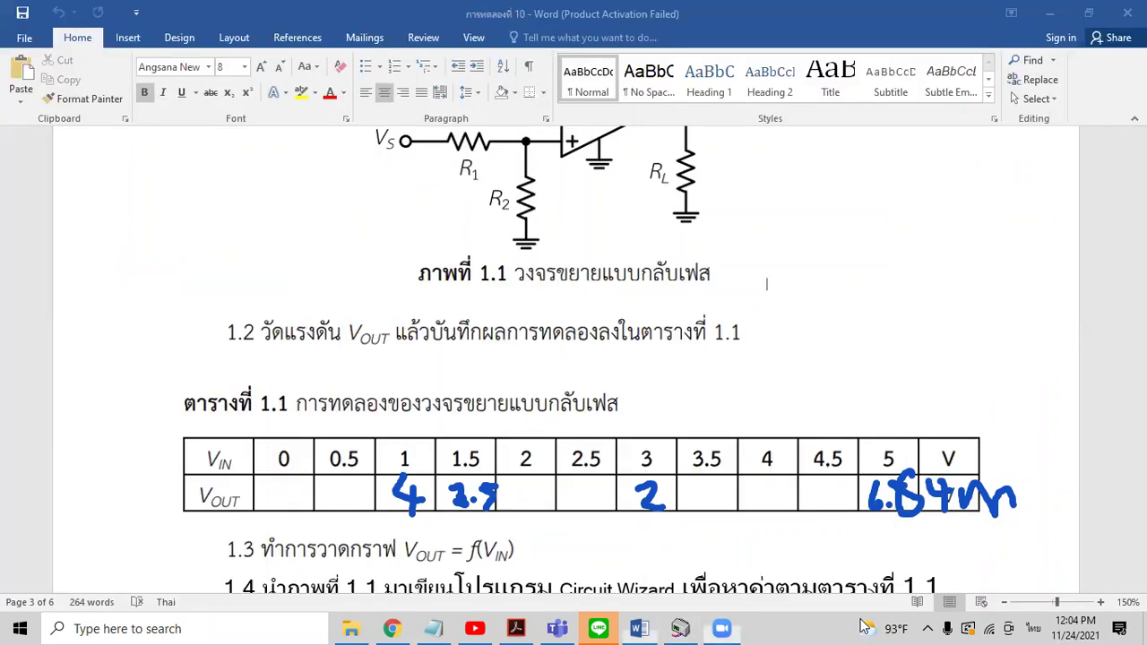
left_click(703, 498)
mouse_move(690, 484)
left_mouse_down()
mouse_move(689, 507)
mouse_move(741, 484)
mouse_move(737, 502)
left_mouse_up()
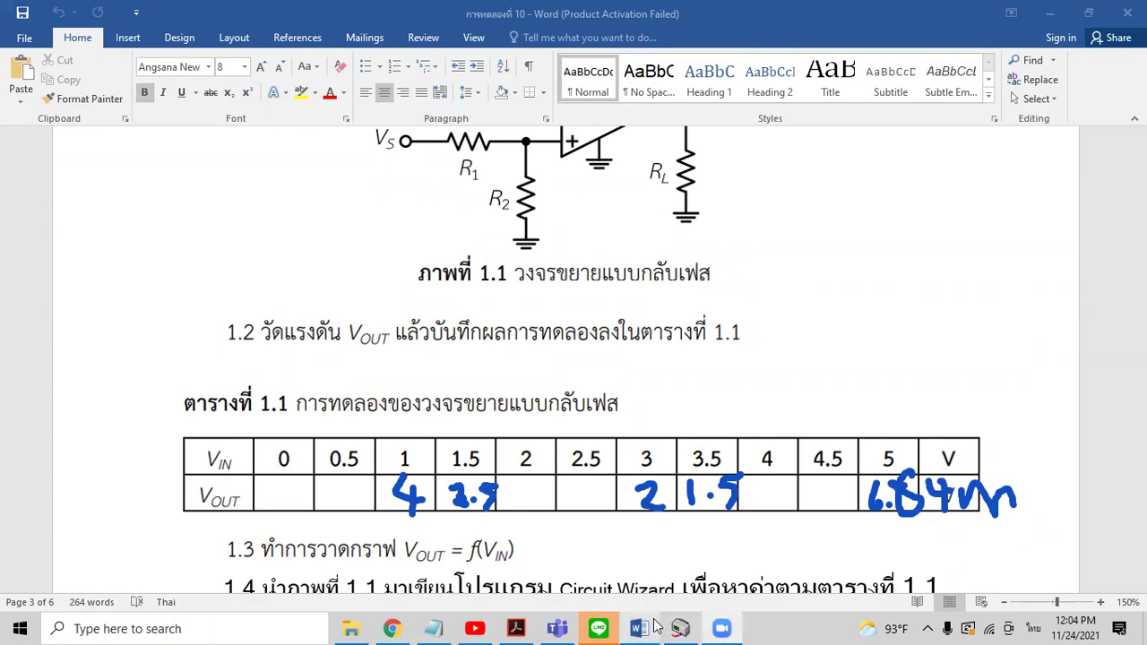
Step: Set V1 to 4 V in the Circuit Wizard simulation and handwrite 1 as VOUT under VIN 4 in Word's table 1.1
left_click(680, 629)
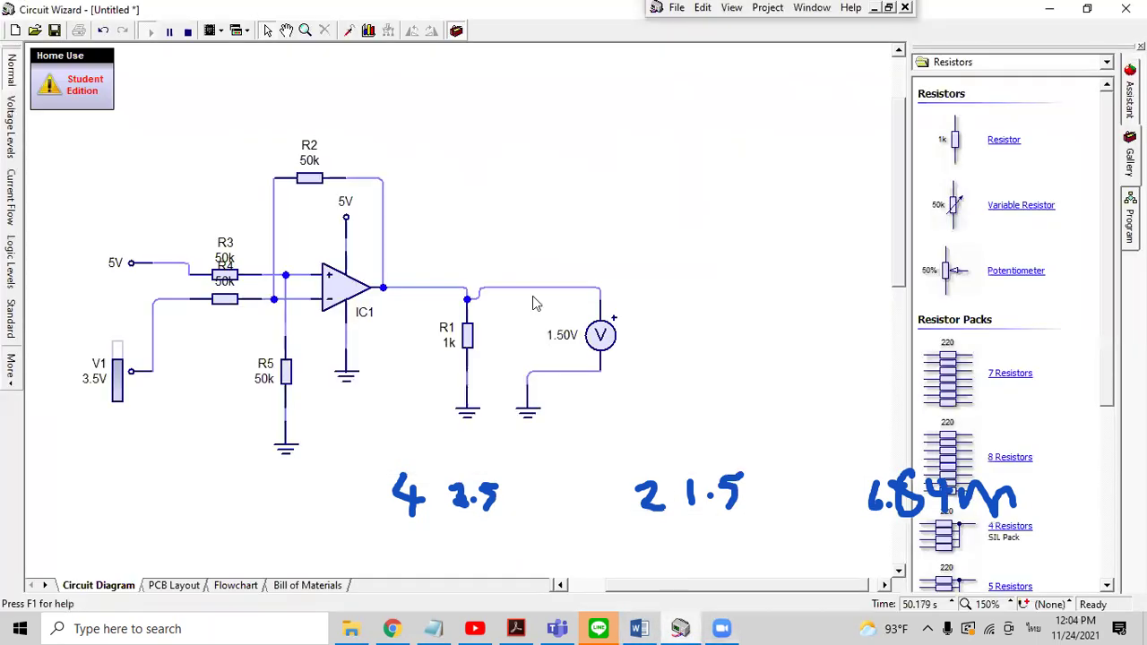
left_click(125, 357)
left_click(126, 356)
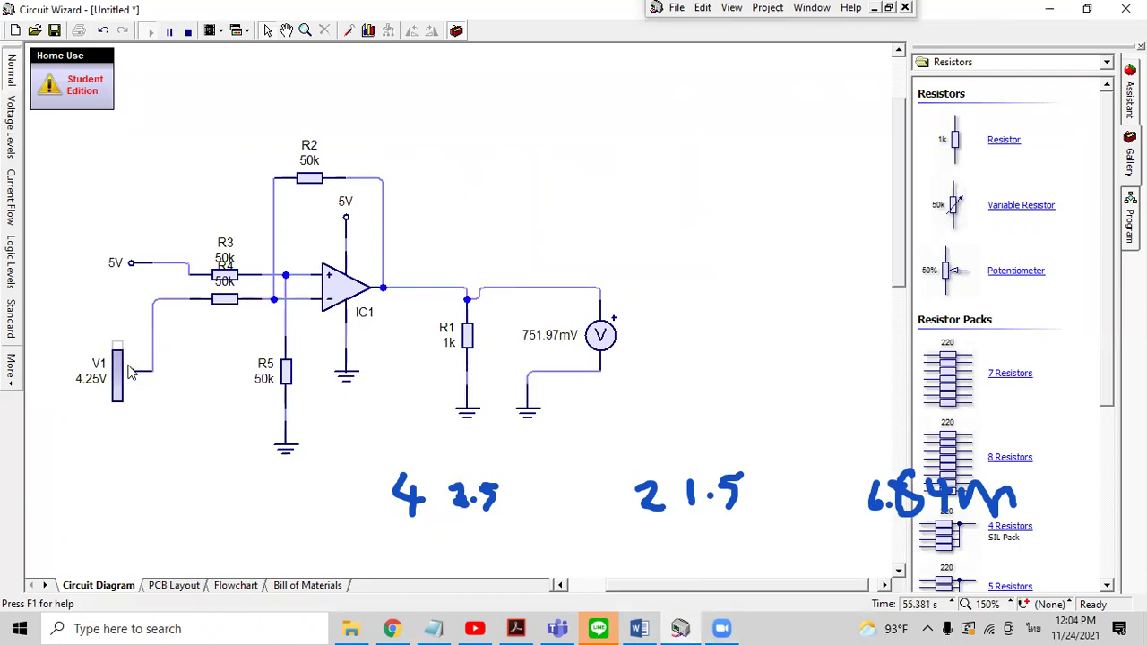
double_click(130, 372)
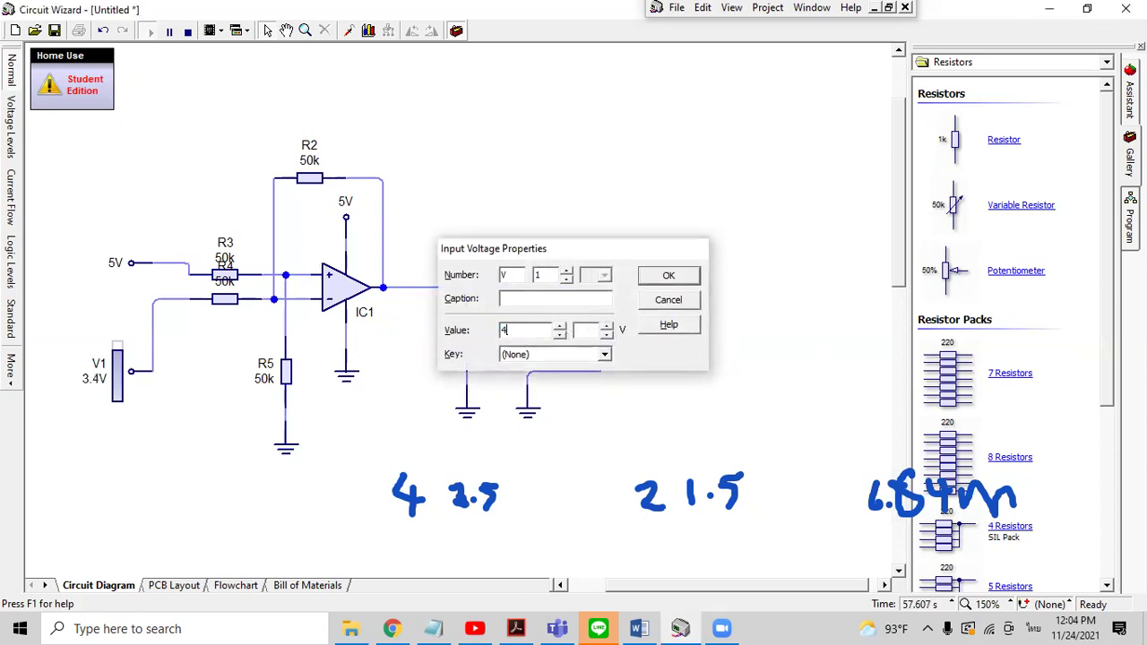
key("Return")
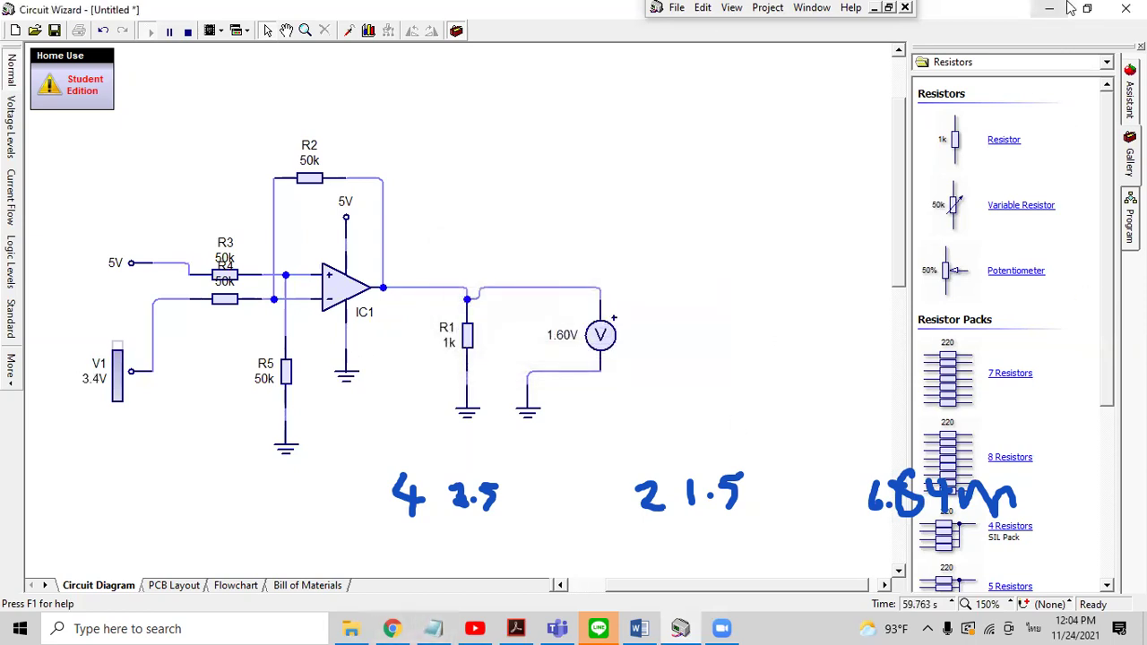
left_click_drag(117, 363, 118, 338)
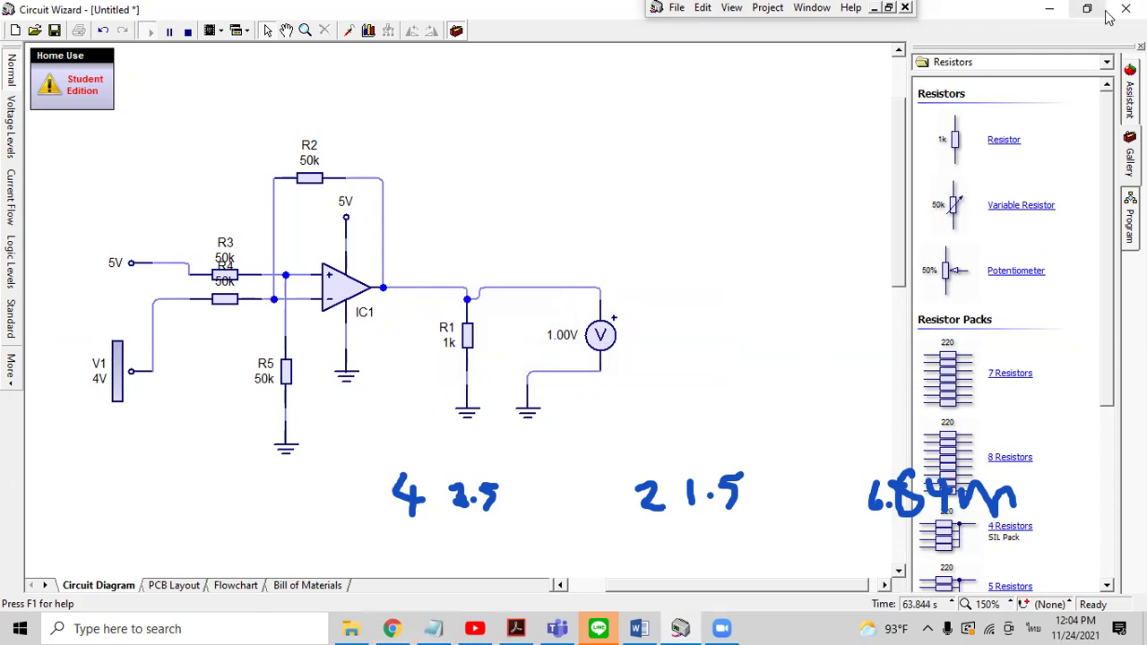
left_click(1050, 8)
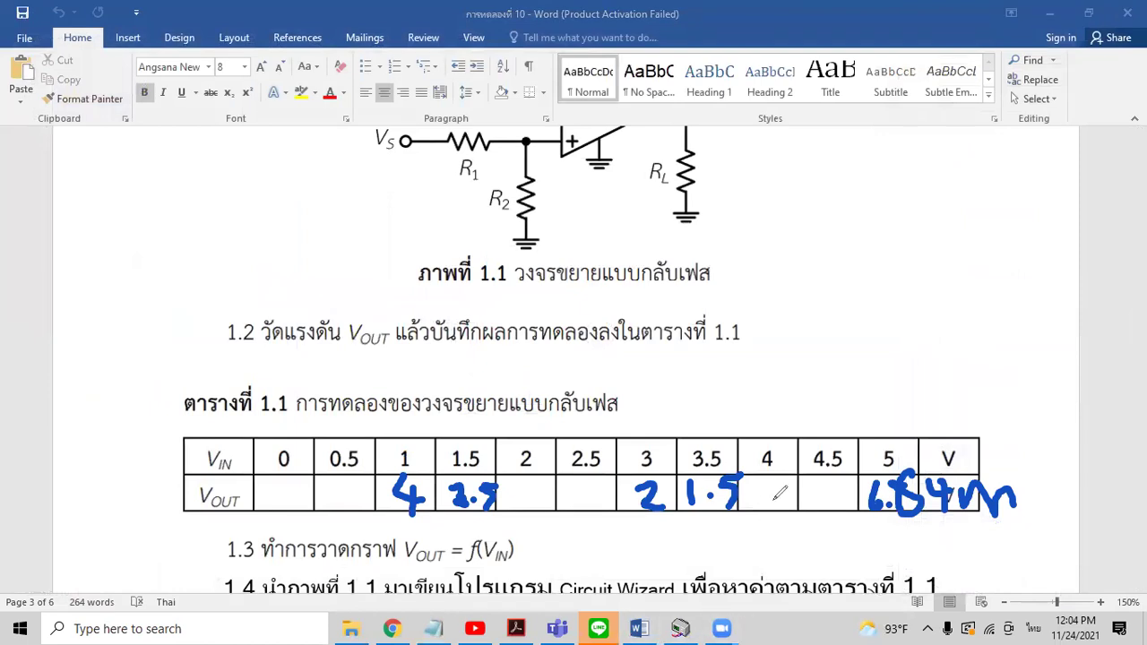
left_click_drag(771, 478, 773, 509)
Step: Set V1 to 4.5 V in Circuit Wizard and handwrite 500m above Word's table 1.1, with a line leading to the VOUT cell under VIN 4.5
left_click(680, 628)
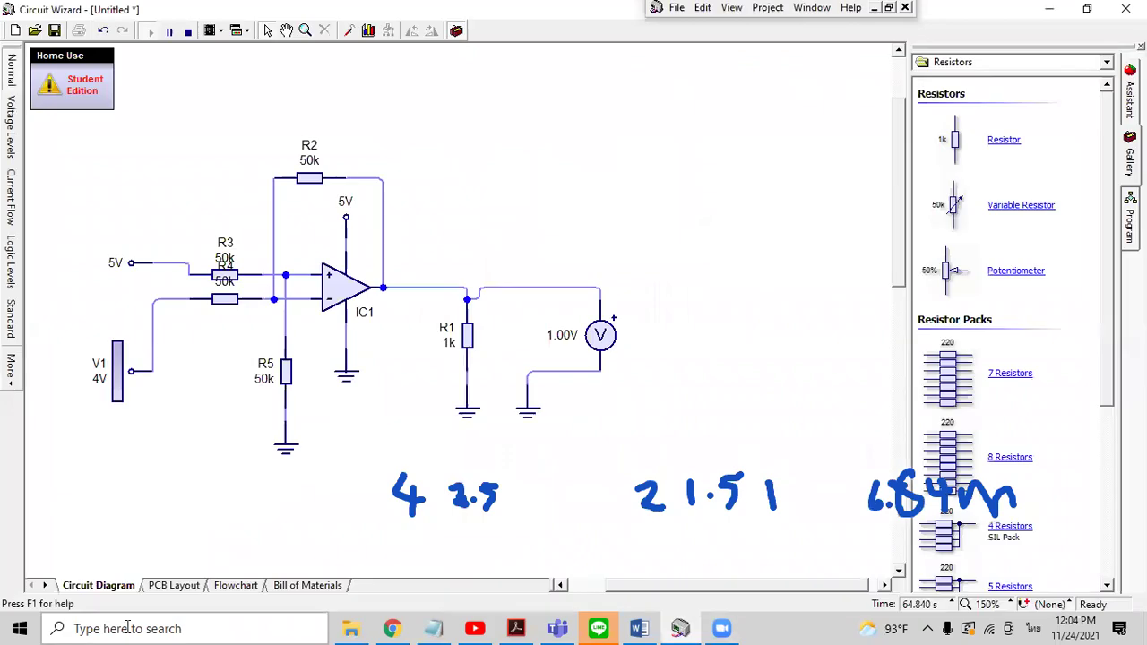
double_click(133, 376)
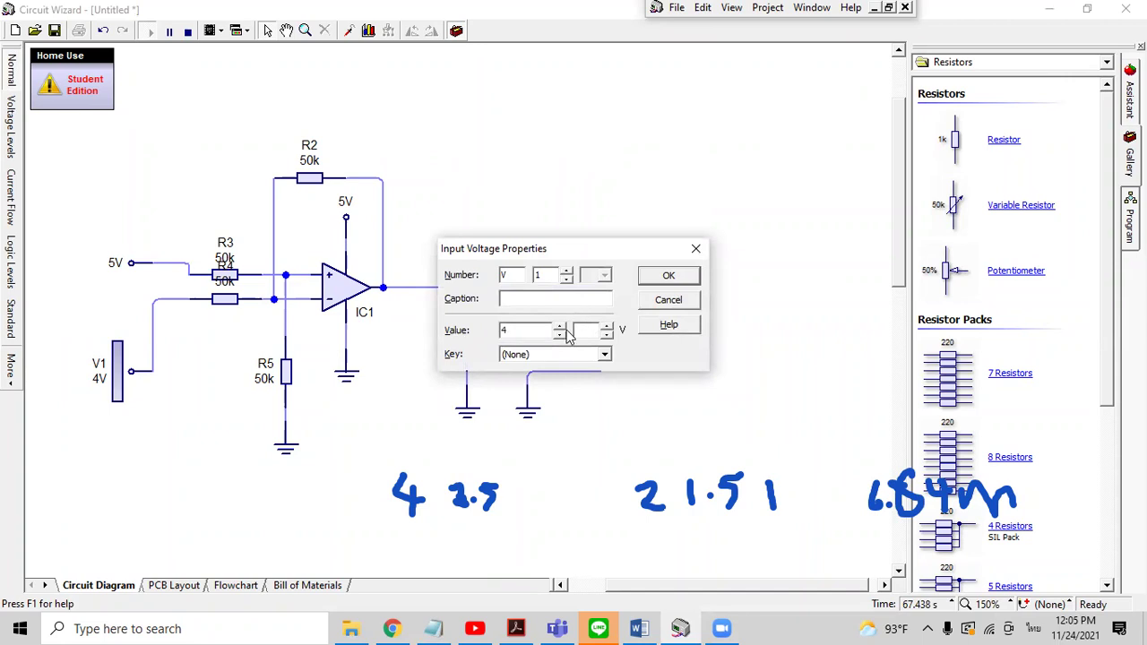
type(".5")
key("Return")
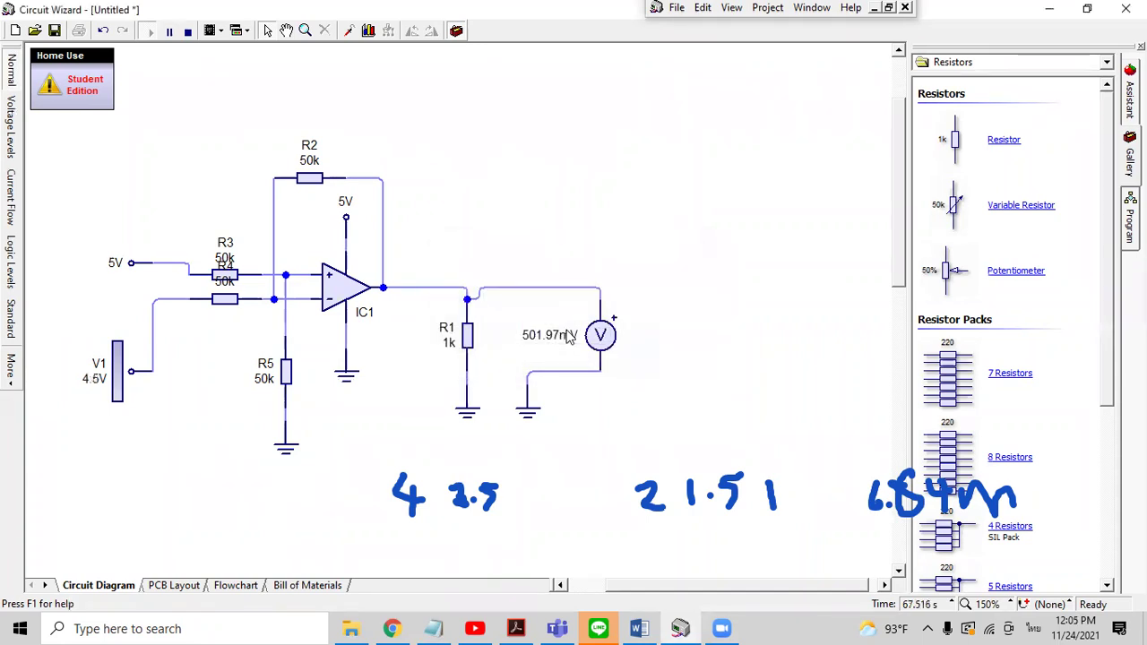
scroll(567, 337, "up", 1)
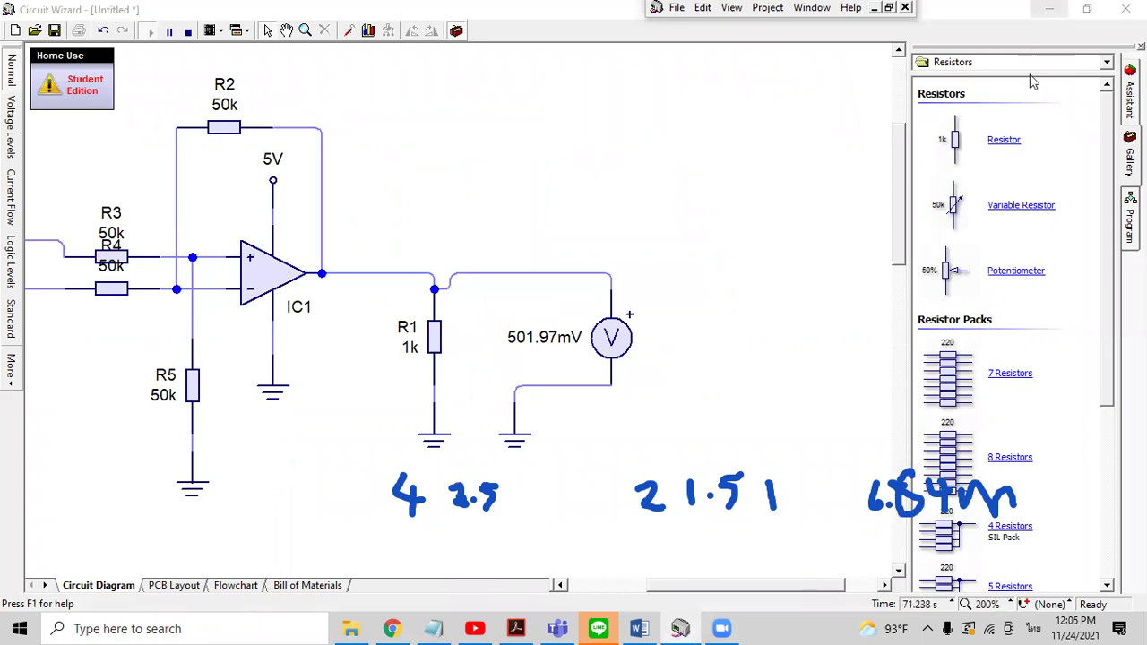
left_click(1049, 8)
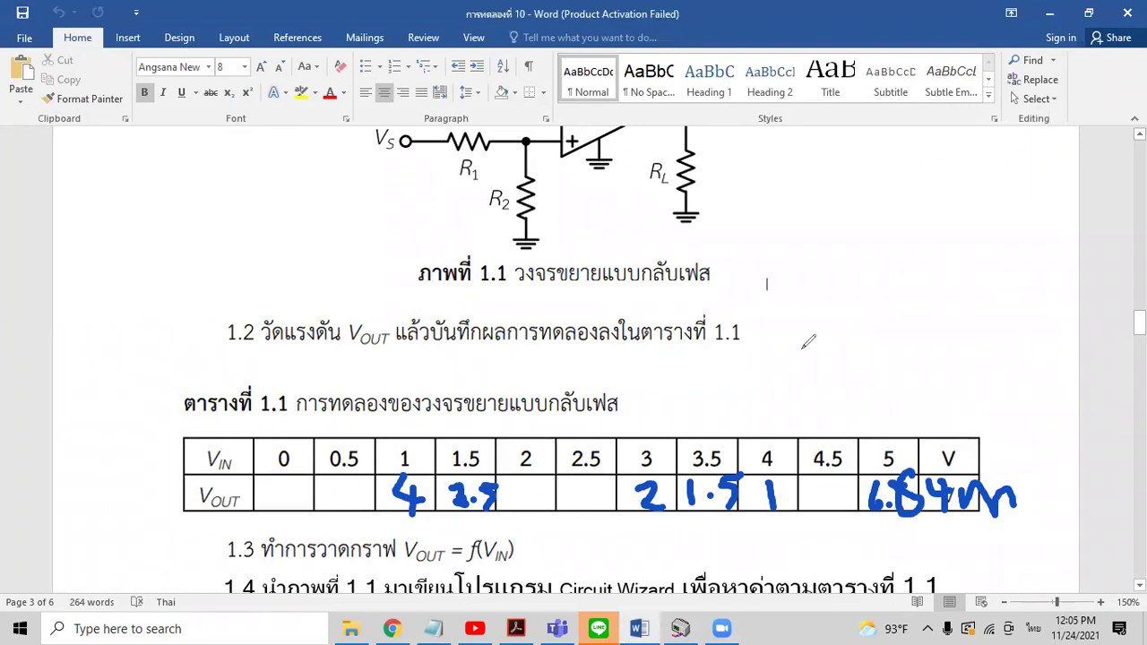
left_click_drag(809, 364, 815, 502)
left_click_drag(806, 323, 801, 342)
mouse_move(797, 319)
left_mouse_down()
mouse_move(816, 315)
mouse_move(832, 342)
mouse_move(834, 319)
mouse_move(854, 341)
mouse_move(866, 324)
mouse_move(904, 325)
mouse_move(909, 339)
left_mouse_up()
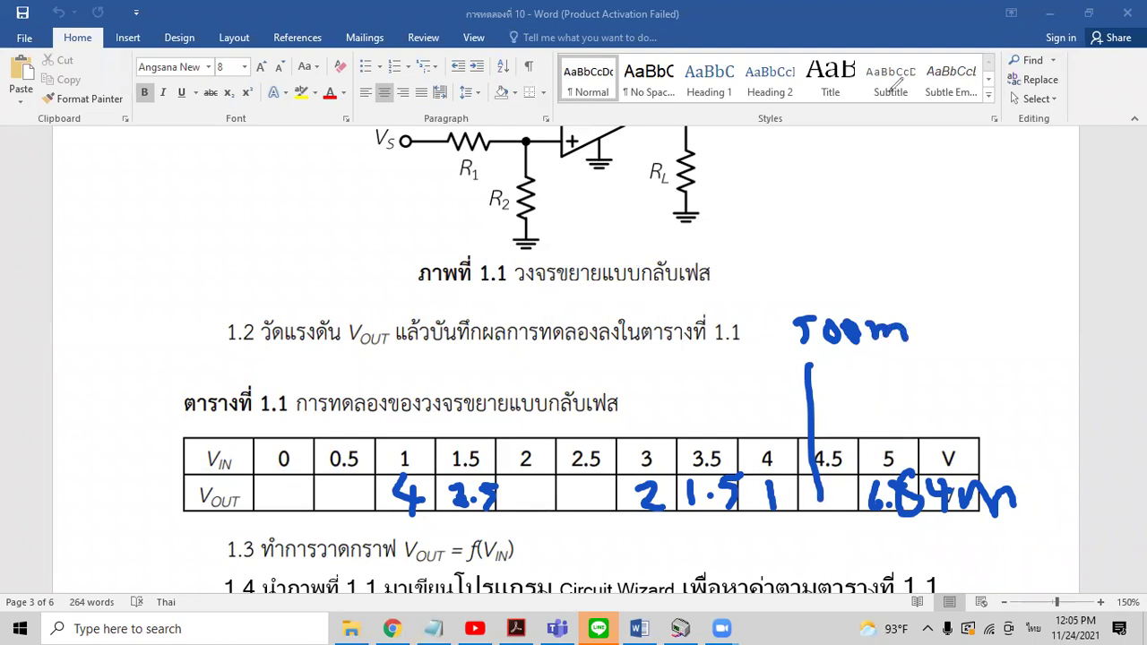
Step: Switch to Circuit Wizard, set input voltage V1 to 2.5 V and check the output voltmeter
left_click(680, 629)
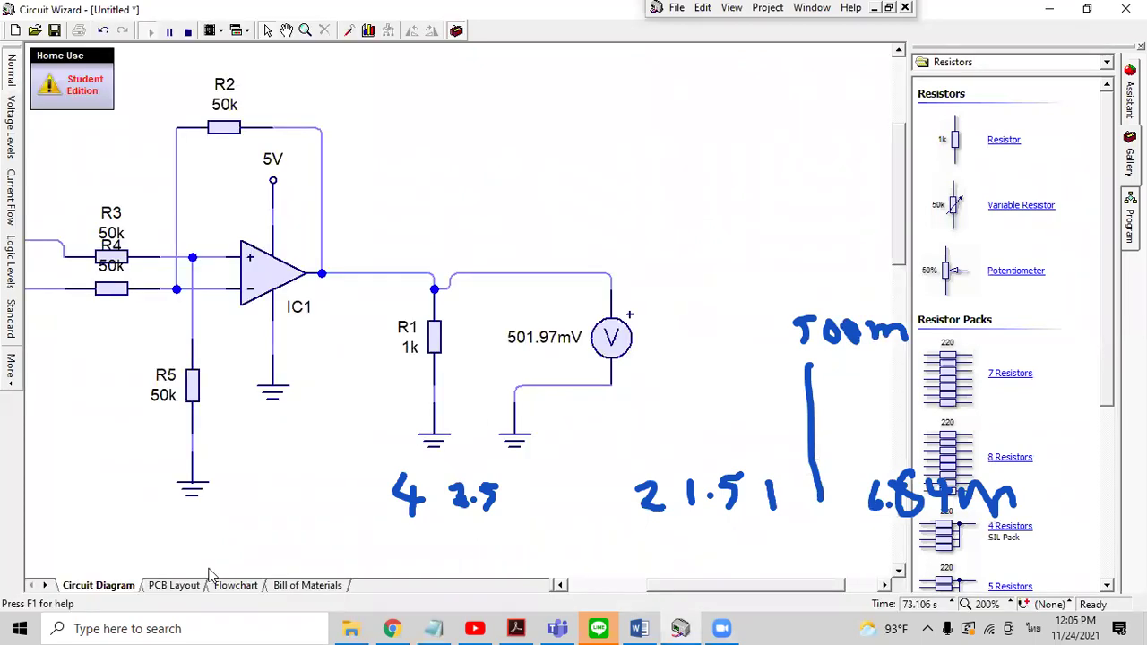
scroll(679, 587, "left", 3)
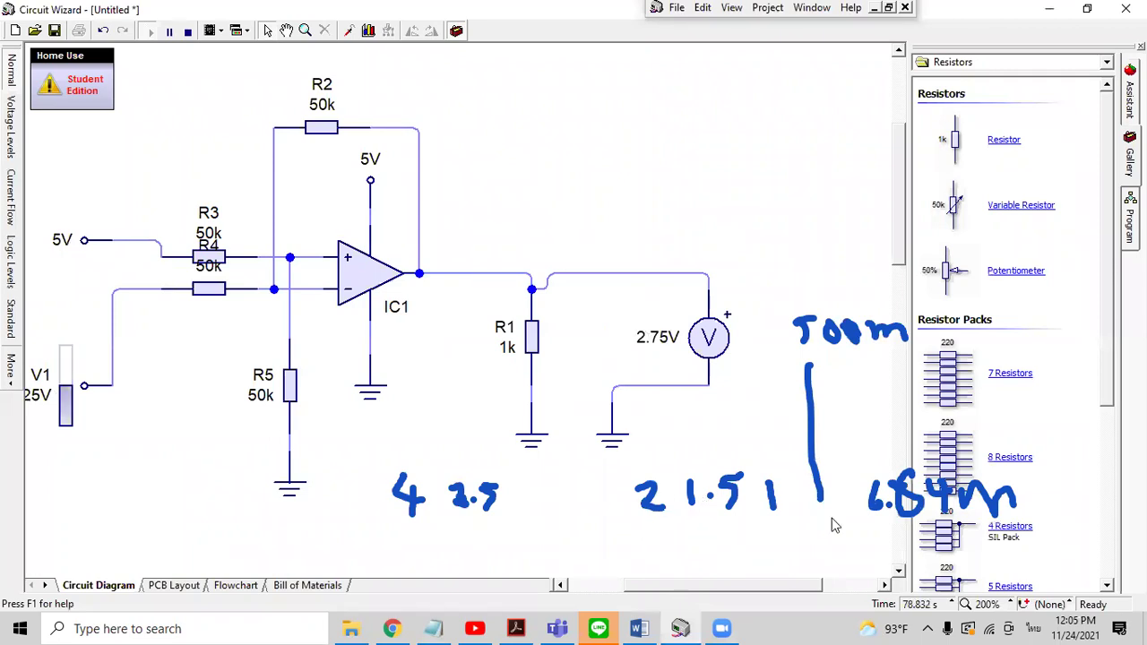
scroll(833, 526, "left", 6)
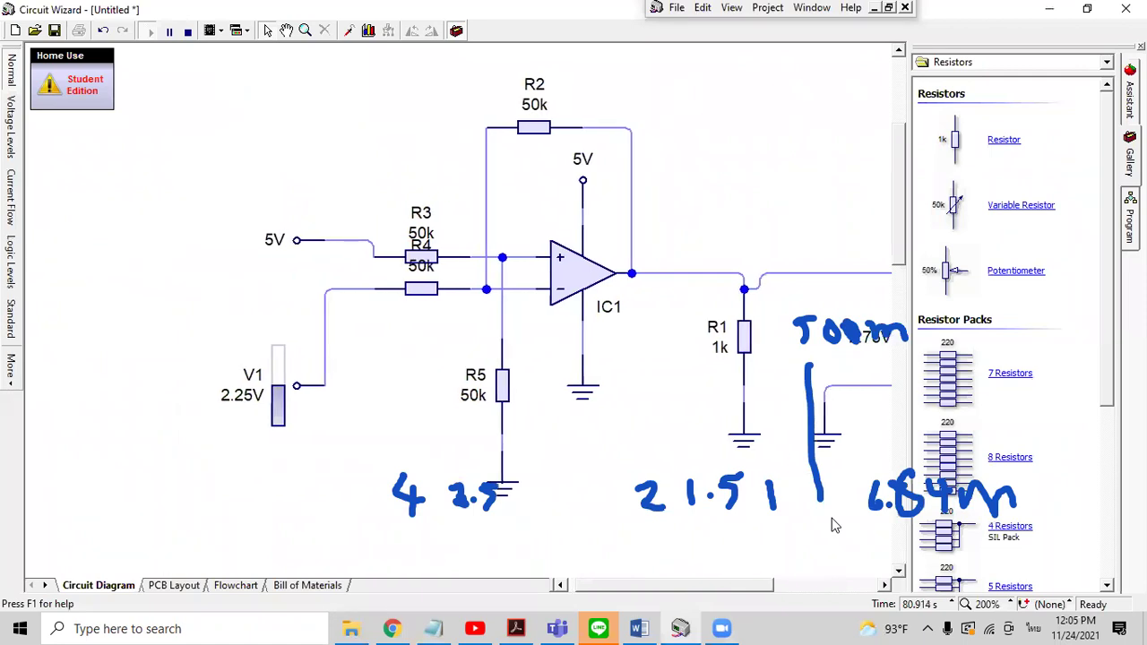
left_click(279, 381)
left_click(281, 383)
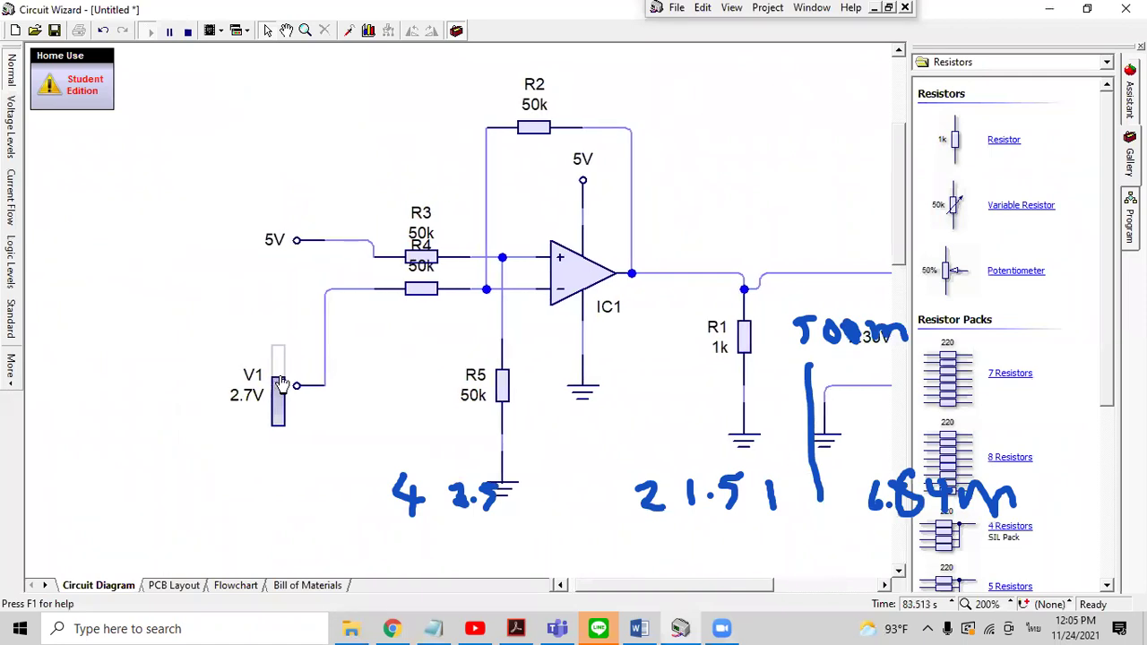
left_click(282, 385)
double_click(311, 392)
type("2.5")
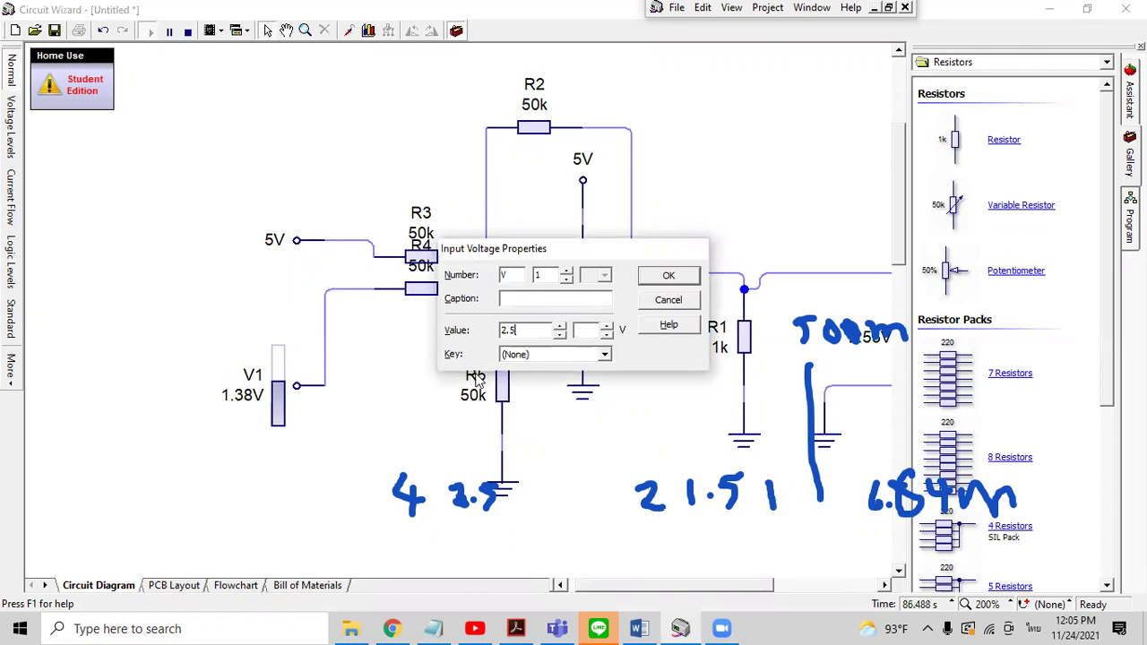
key("Return")
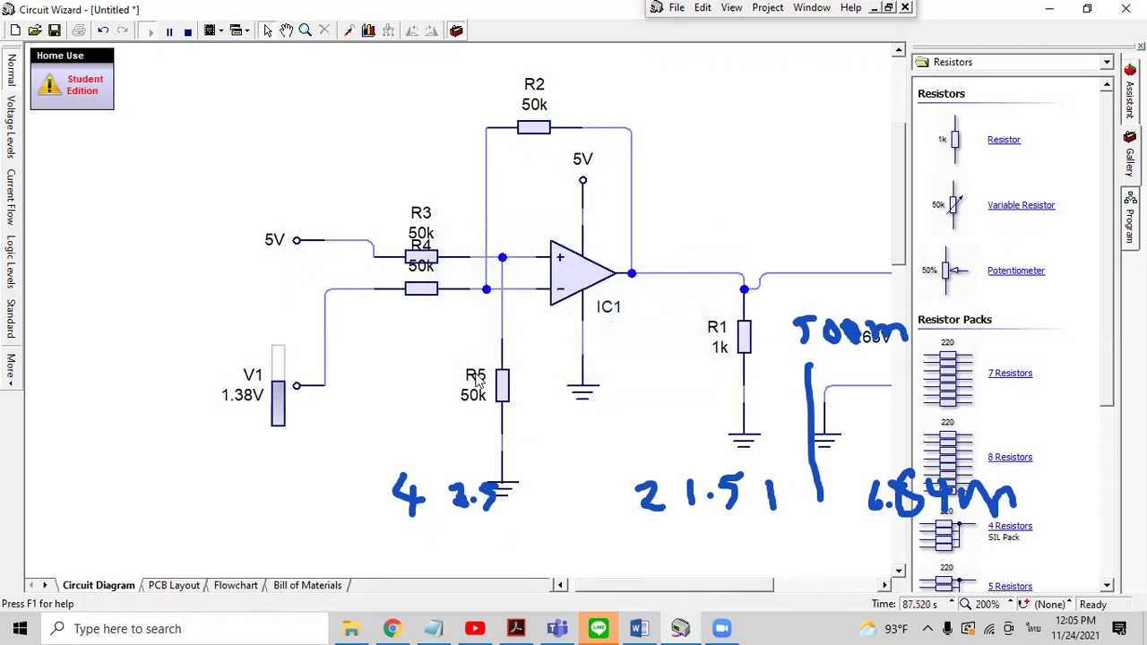
left_click(289, 367)
left_click_drag(288, 367, 296, 303)
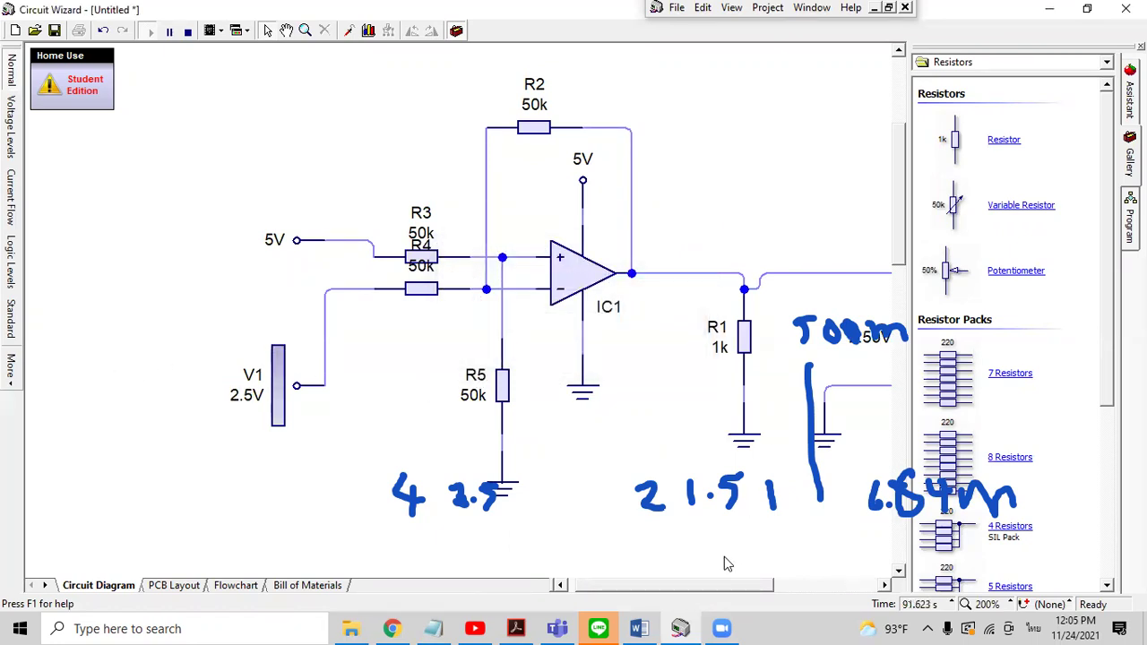
scroll(749, 583, "right", 3)
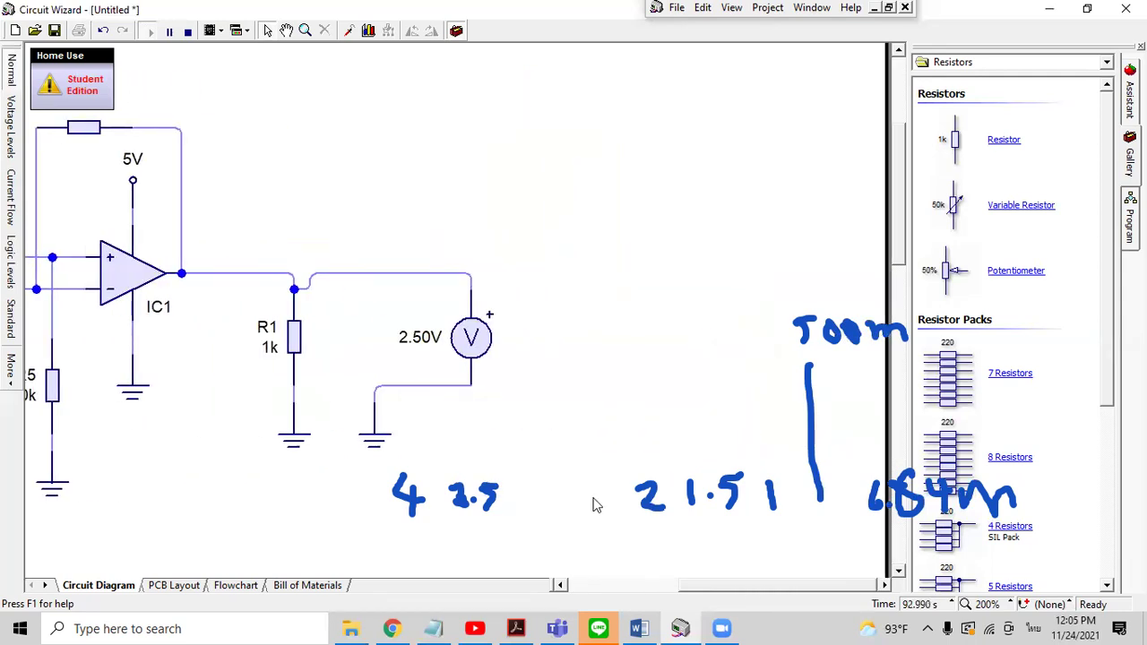
Step: Switch to Word and handwrite 2.5 as VOUT under VIN 2.5 in table 1.1
left_click(651, 627)
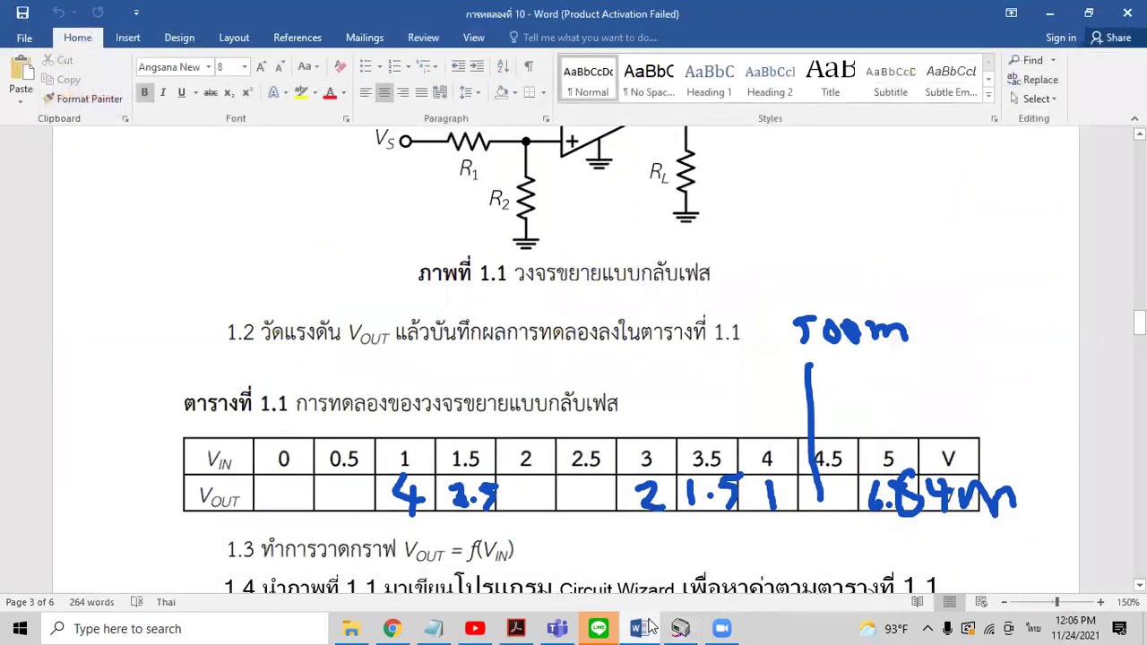
mouse_move(569, 489)
left_mouse_down()
mouse_move(581, 505)
mouse_move(614, 491)
mouse_move(606, 506)
mouse_move(619, 479)
left_mouse_up()
left_click(598, 493)
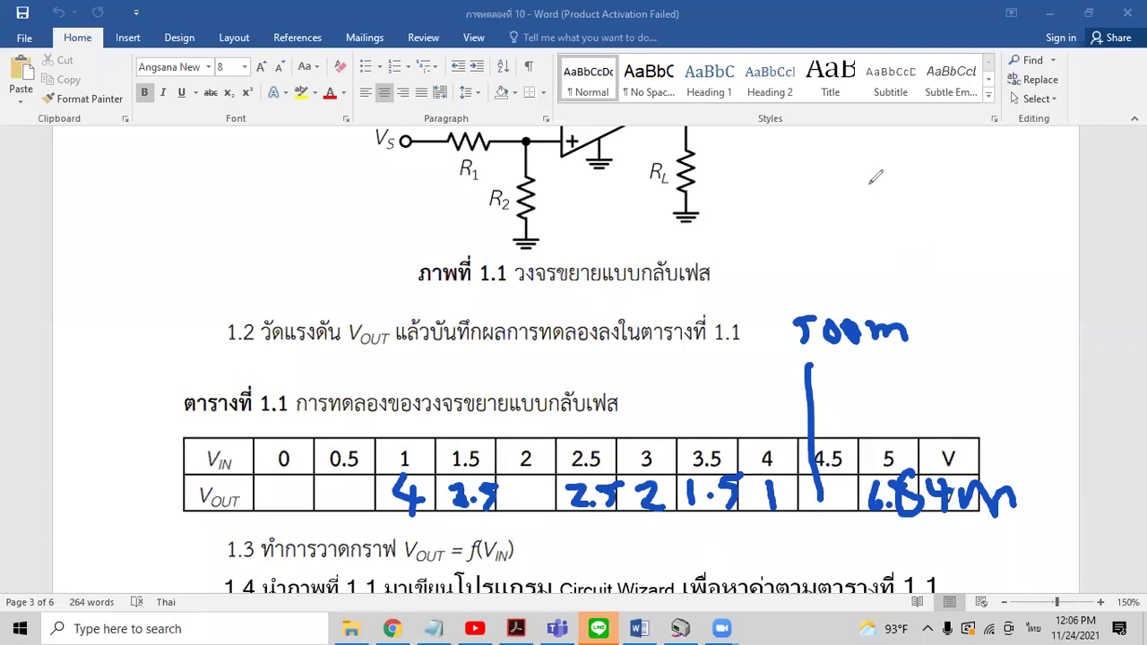
Step: Lower V1 to 2 V in Circuit Wizard and handwrite 3 as VOUT under VIN 2 in Word's table 1.1
left_click(681, 628)
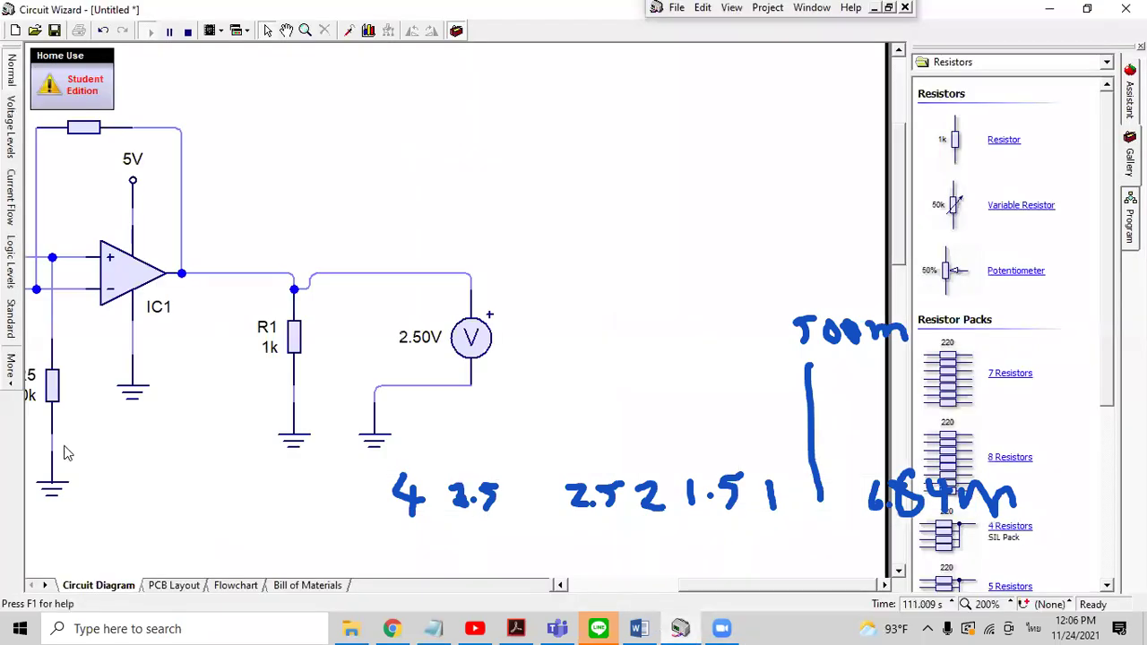
left_click(679, 585)
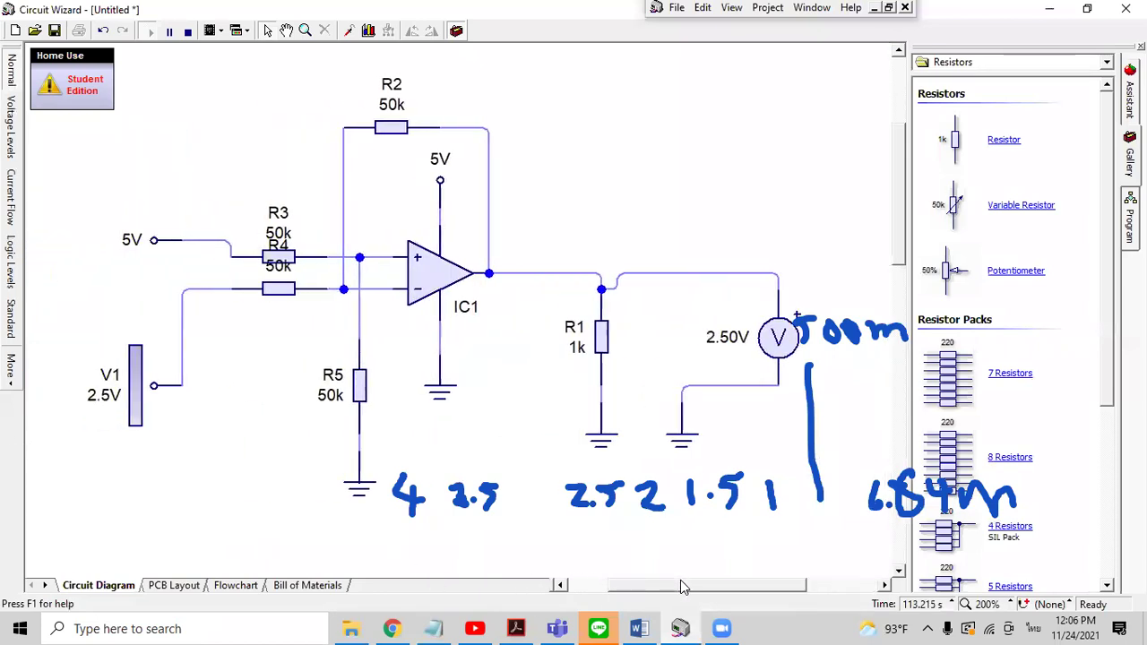
left_click_drag(134, 383, 134, 361)
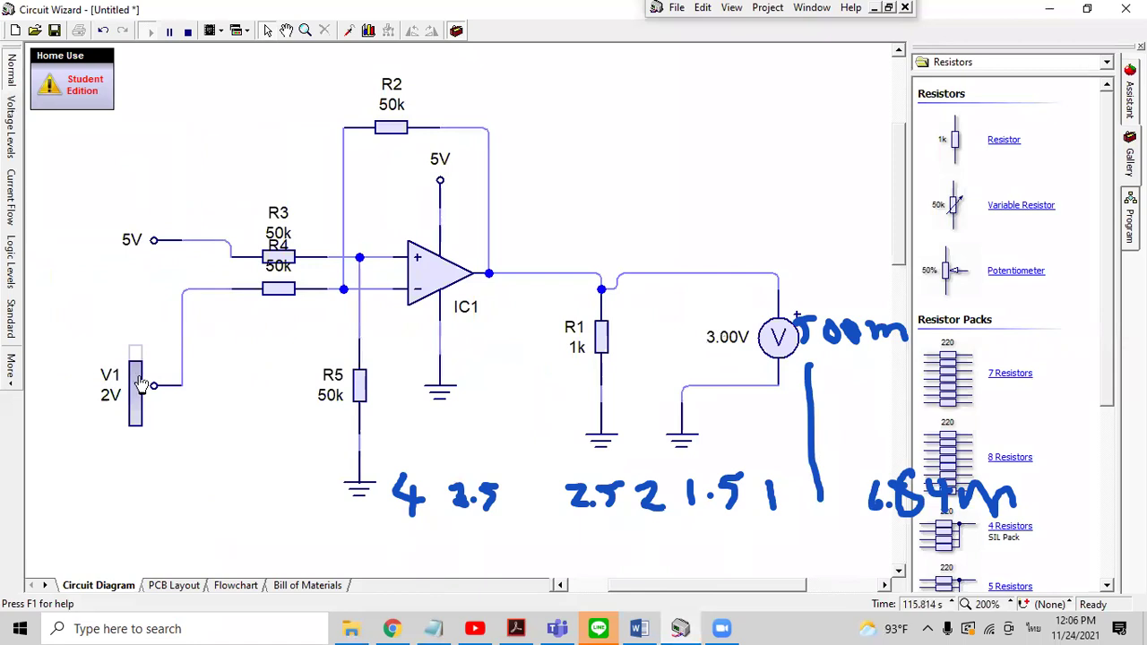
left_click(1050, 8)
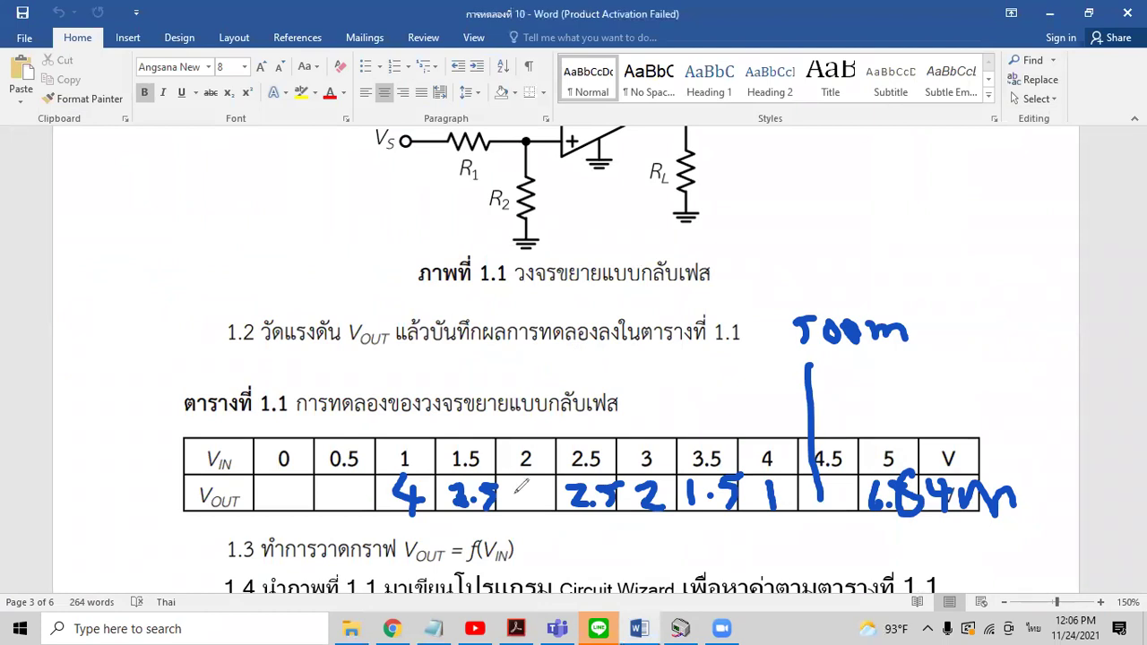
mouse_move(534, 476)
left_mouse_down()
mouse_move(549, 508)
mouse_move(528, 511)
left_mouse_up()
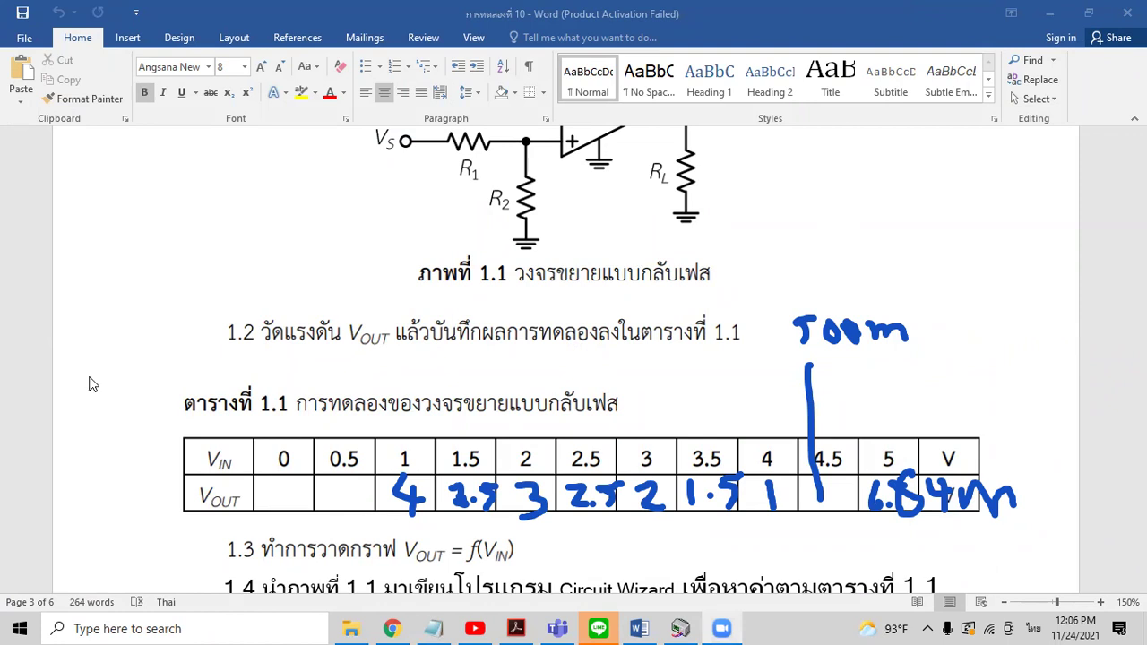
Step: Lower V1 to 500 mV in Circuit Wizard and handwrite 4.5 as VOUT under VIN 0.5 in Word's table 1.1
key("alt+Tab")
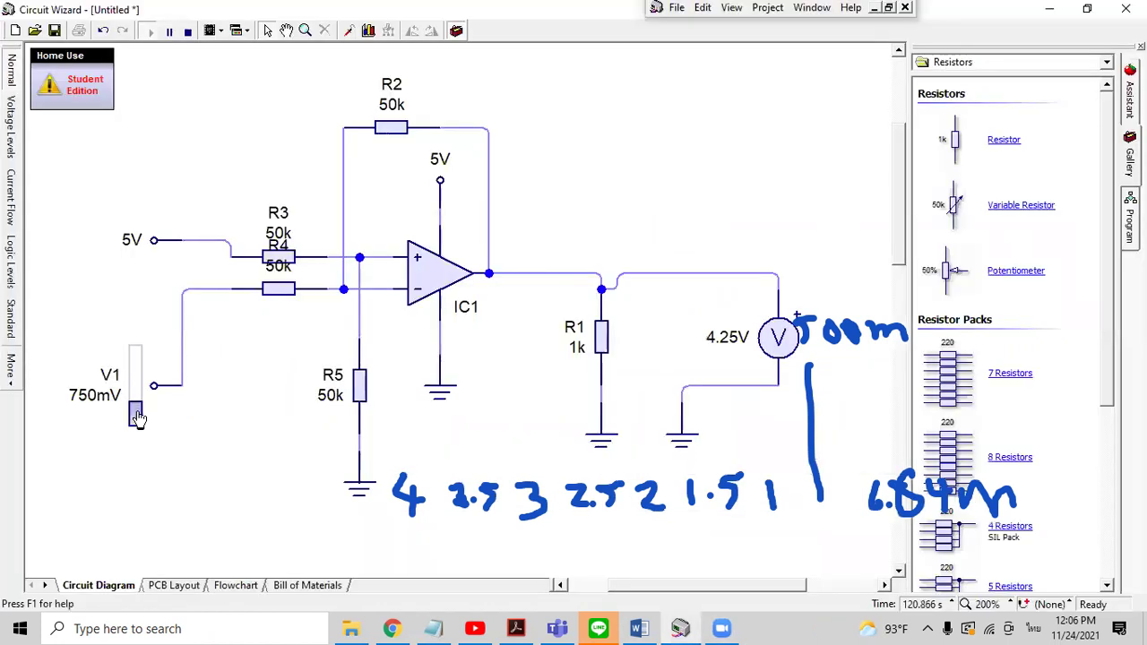
left_click_drag(136, 413, 136, 417)
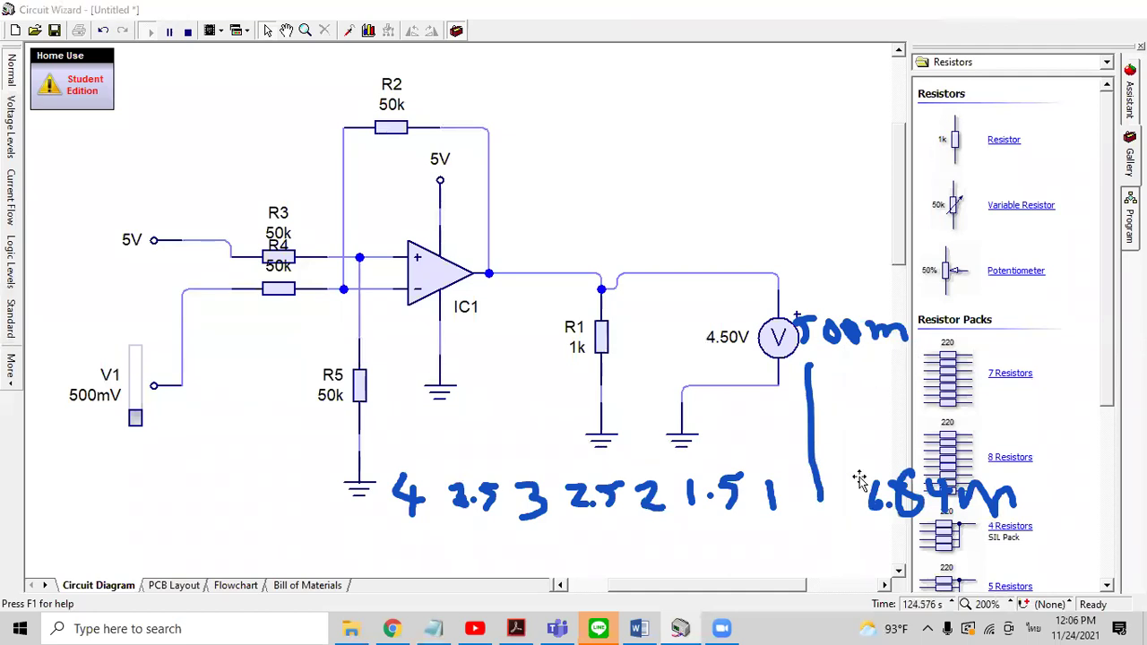
left_click(1047, 11)
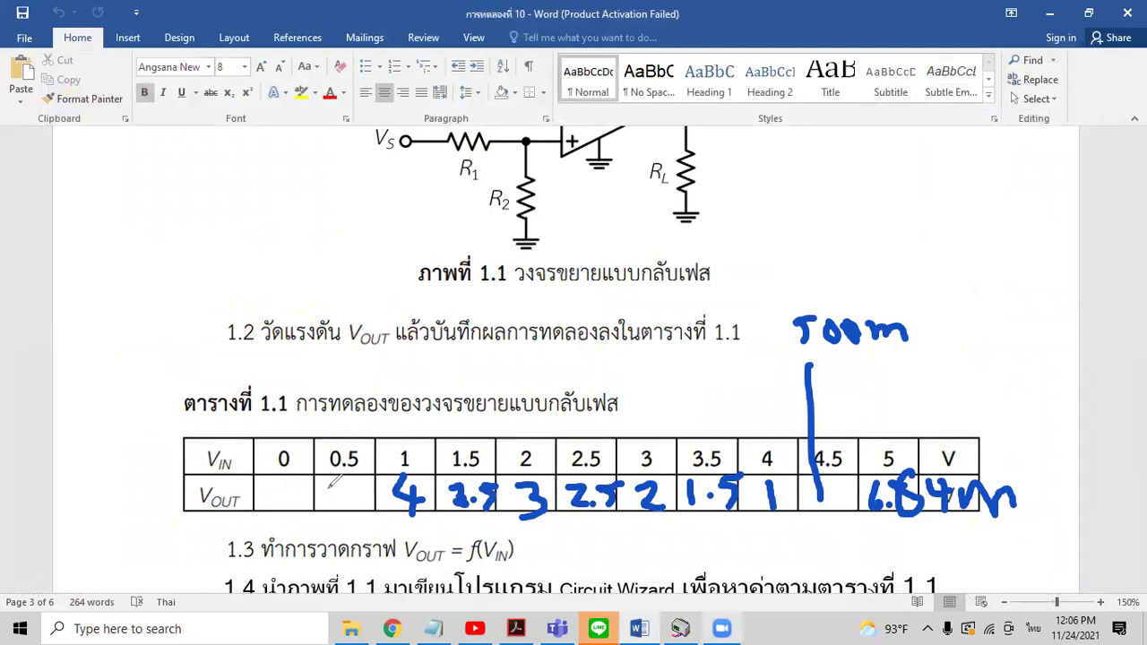
mouse_move(322, 482)
left_mouse_down()
mouse_move(338, 489)
mouse_move(330, 498)
mouse_move(362, 507)
mouse_move(352, 515)
left_mouse_up()
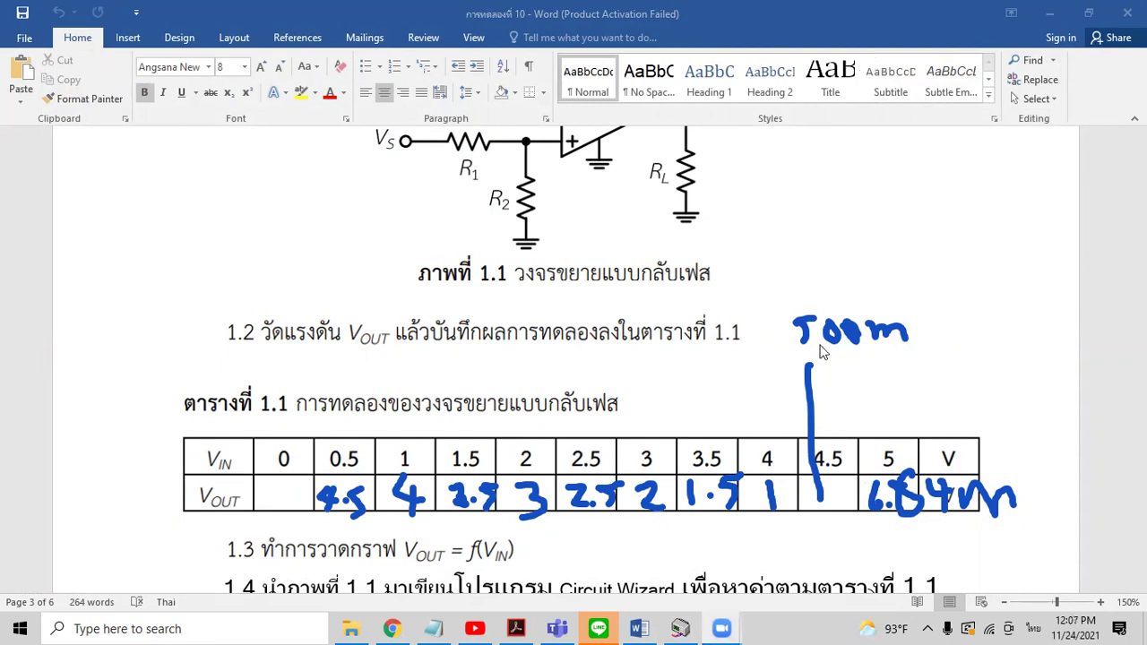
Step: Lower V1 to 0 V in Circuit Wizard and handwrite 4.99 as VOUT under VIN 0 in Word's table 1.1
key("alt+Tab")
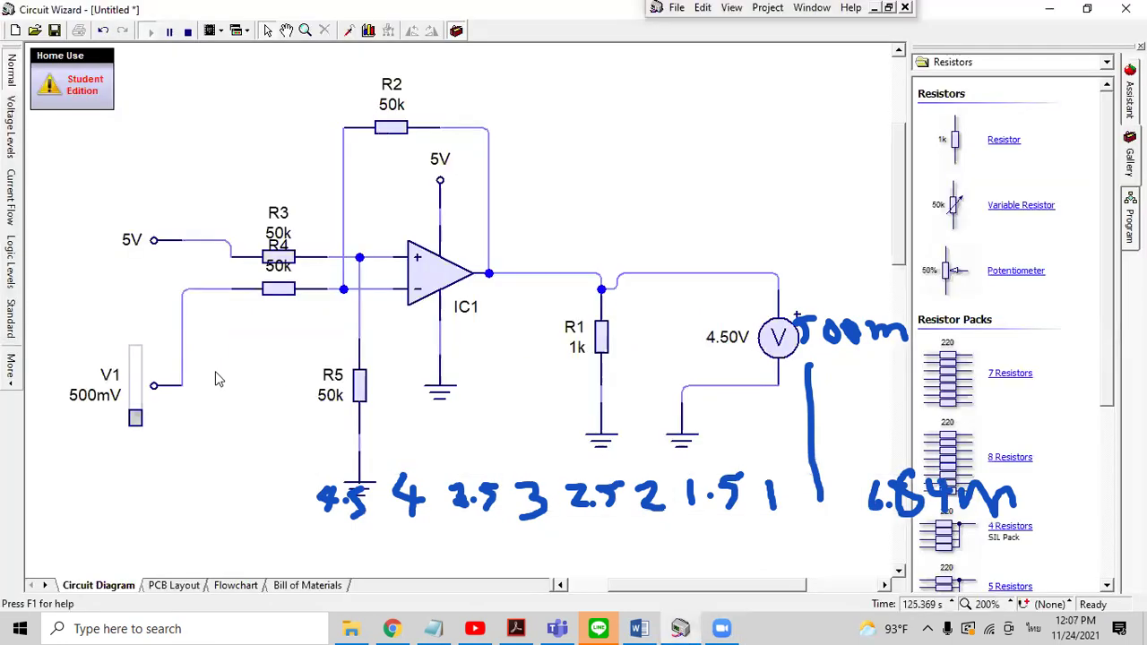
left_click_drag(135, 418, 135, 427)
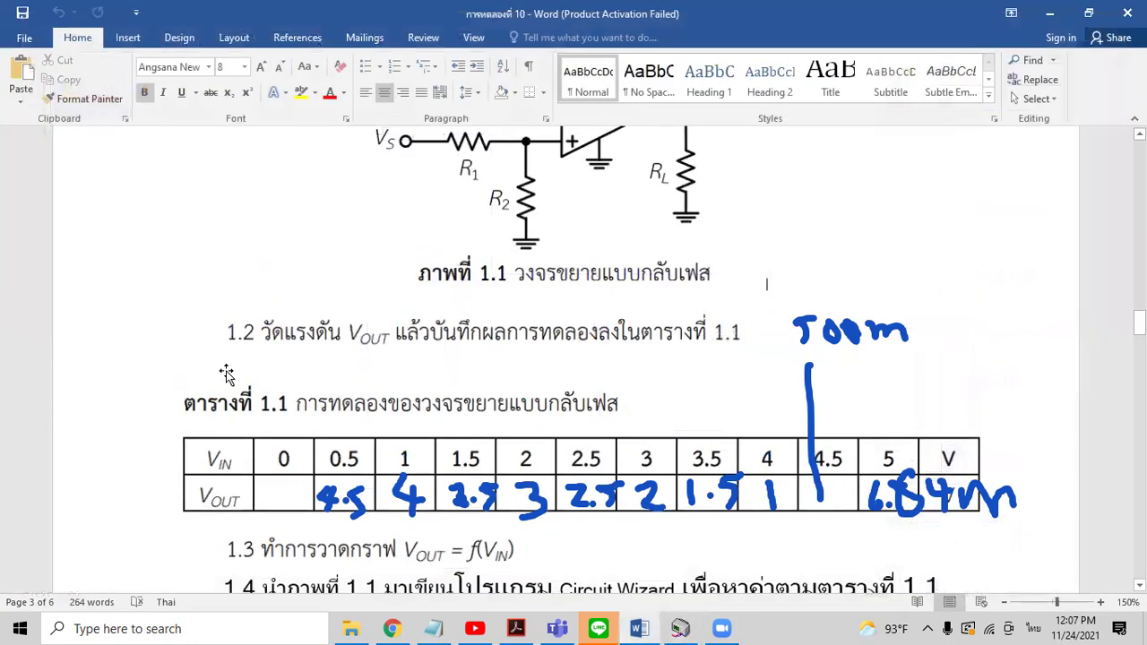
left_click(1049, 9)
mouse_move(256, 481)
left_mouse_down()
mouse_move(244, 501)
mouse_move(266, 484)
mouse_move(268, 510)
mouse_move(293, 484)
mouse_move(288, 506)
mouse_move(295, 488)
mouse_move(300, 501)
mouse_move(313, 491)
mouse_move(310, 511)
left_mouse_up()
left_click(269, 509)
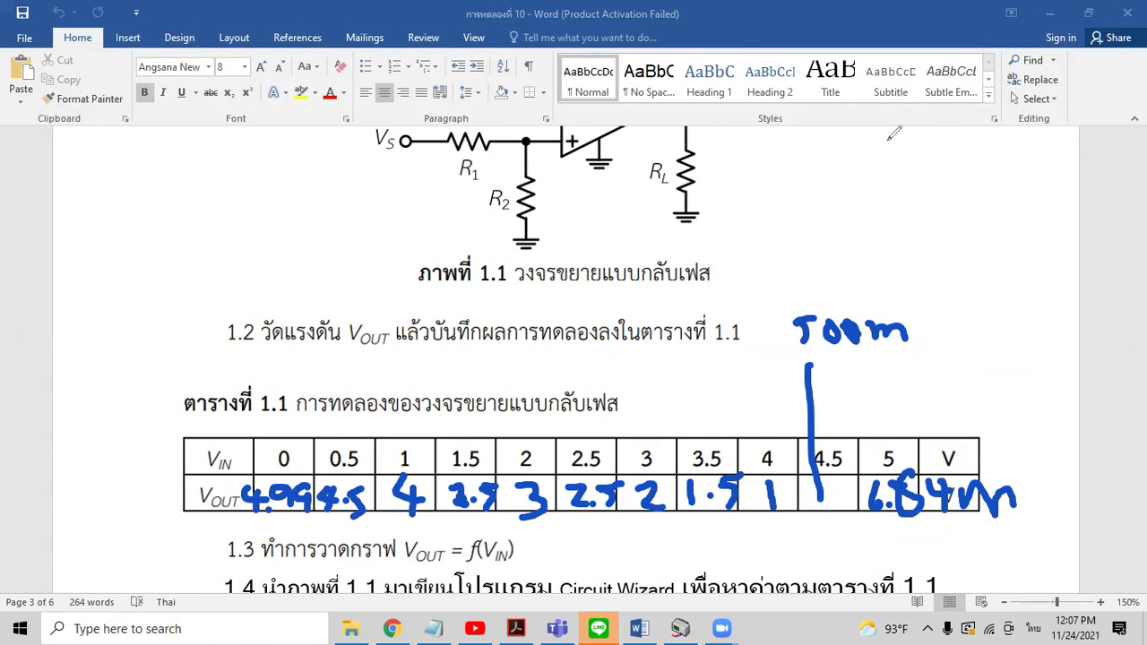
Step: Look over the schematic and breadboard figures after table 1.1 and erase all handwritten annotations from the screen
scroll(958, 224, "down", 3)
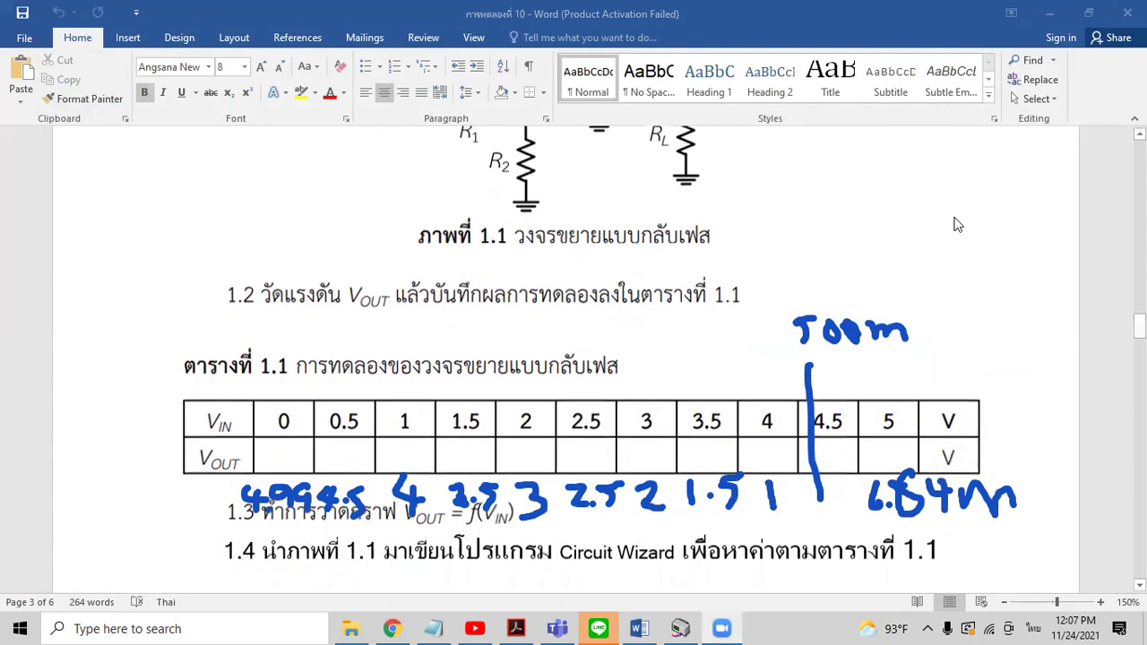
scroll(957, 224, "down", 4)
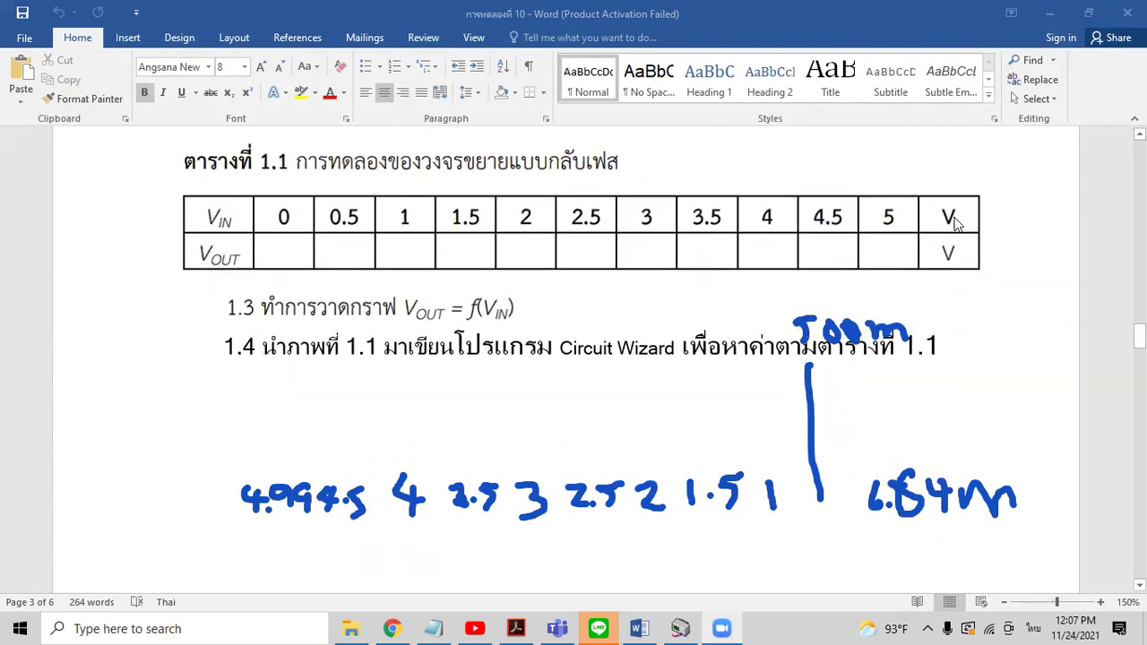
scroll(958, 224, "down", 10)
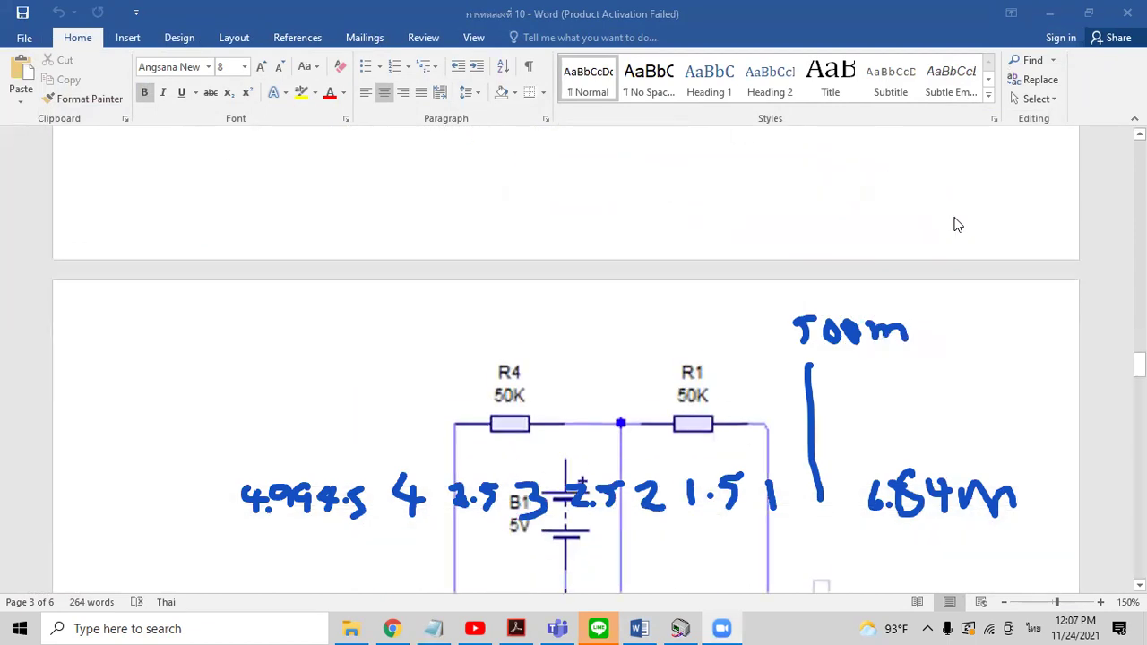
scroll(957, 224, "down", 15)
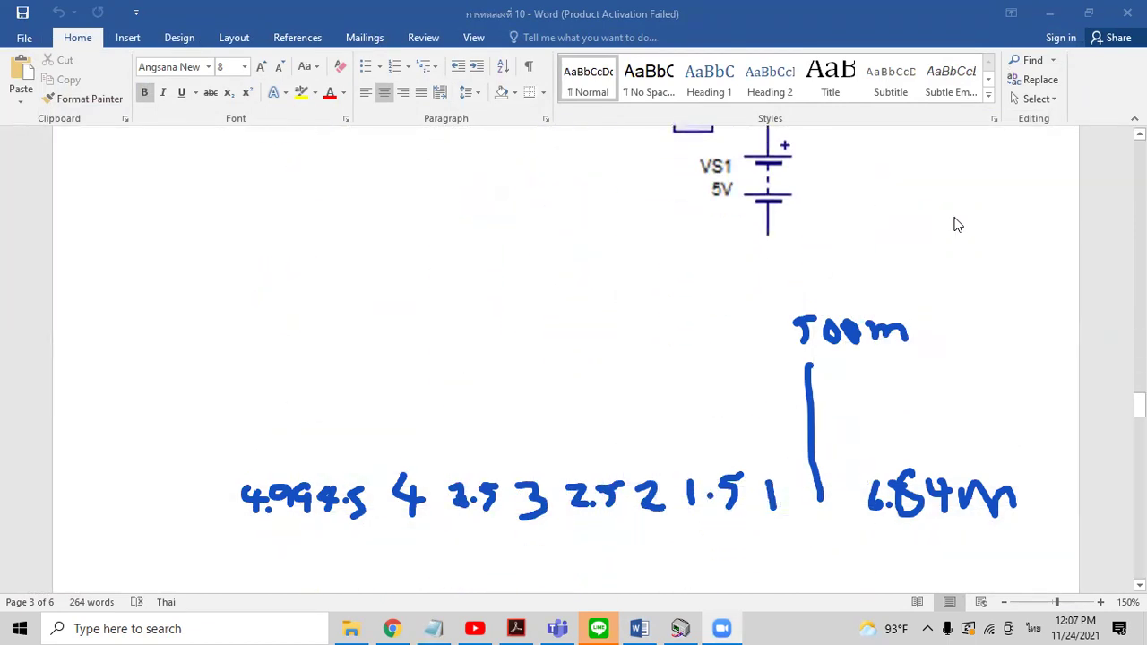
scroll(957, 224, "down", 10)
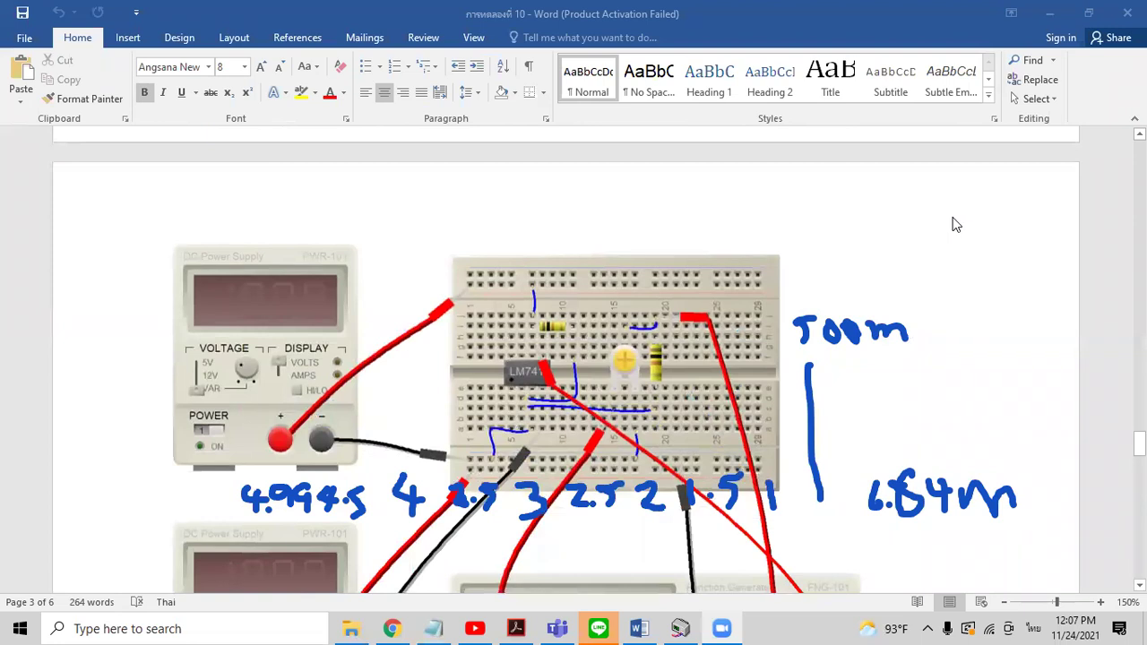
scroll(958, 224, "down", 5)
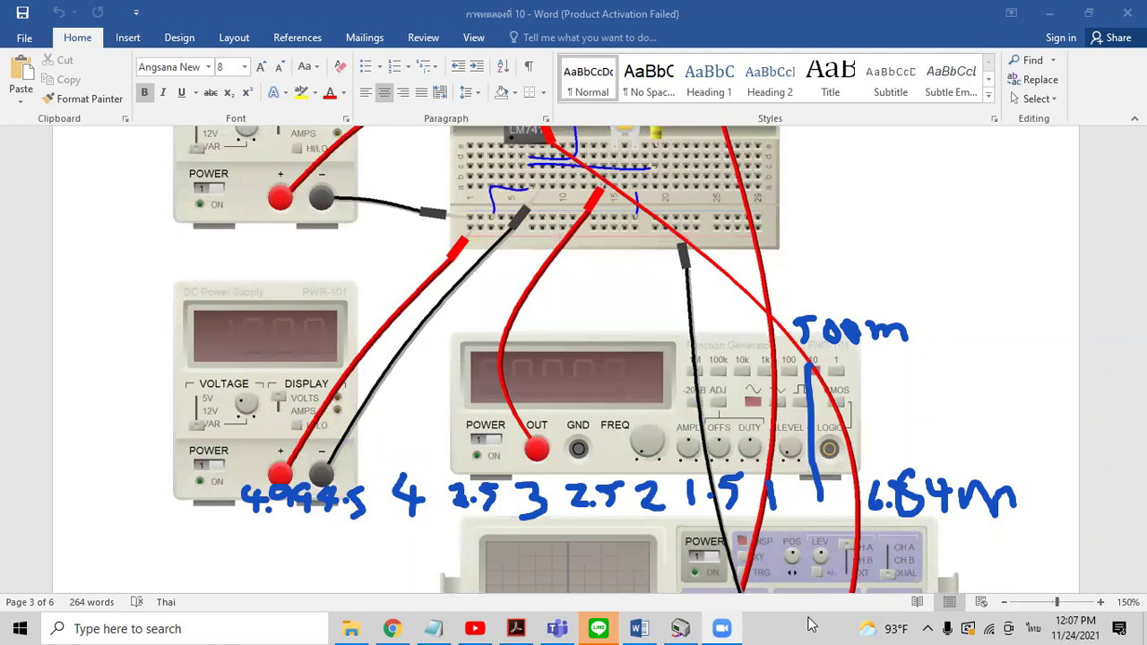
key("e")
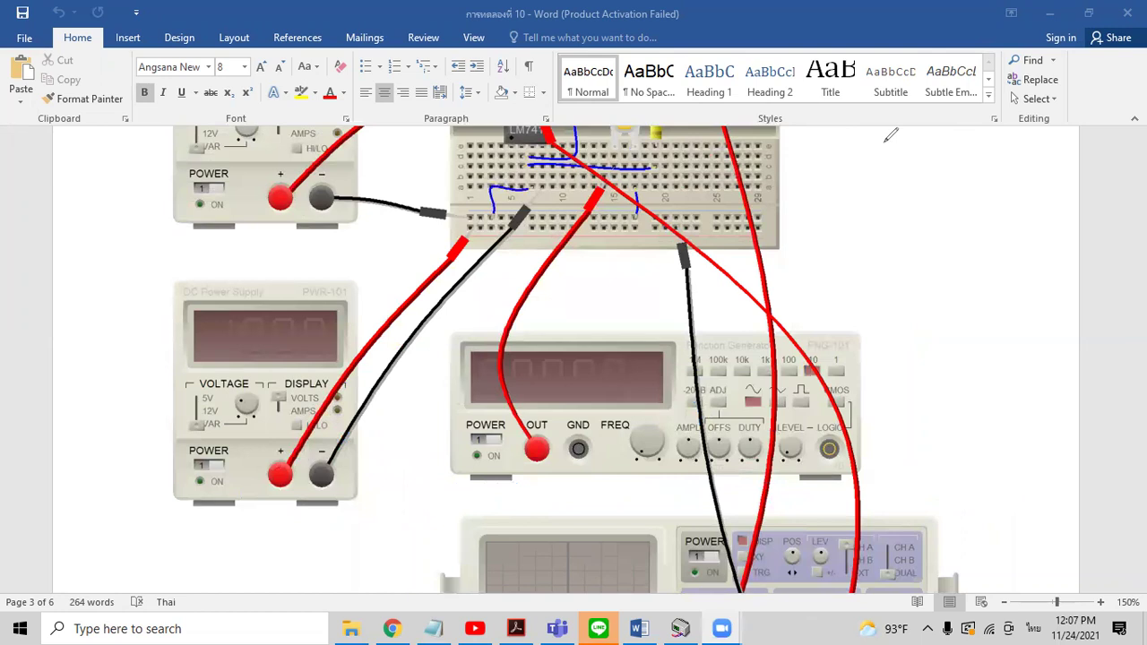
Step: Examine the breadboard wiring figure, the reference schematic and the conclusion and analysis page of the lab sheet
scroll(953, 237, "up", 3)
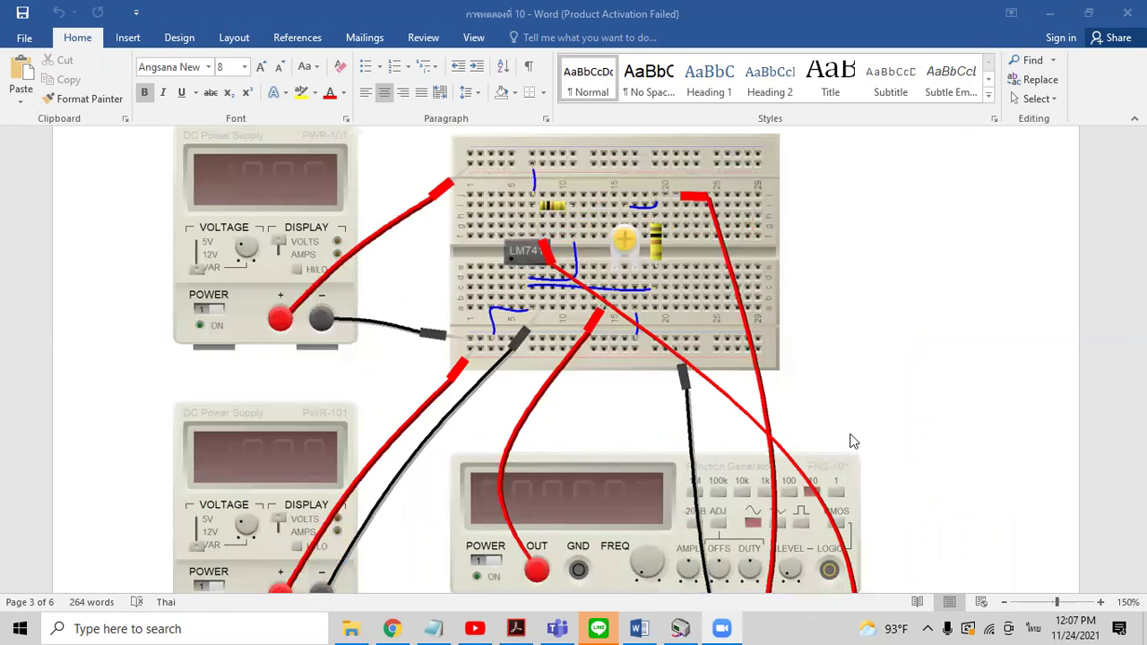
scroll(994, 210, "up", 15)
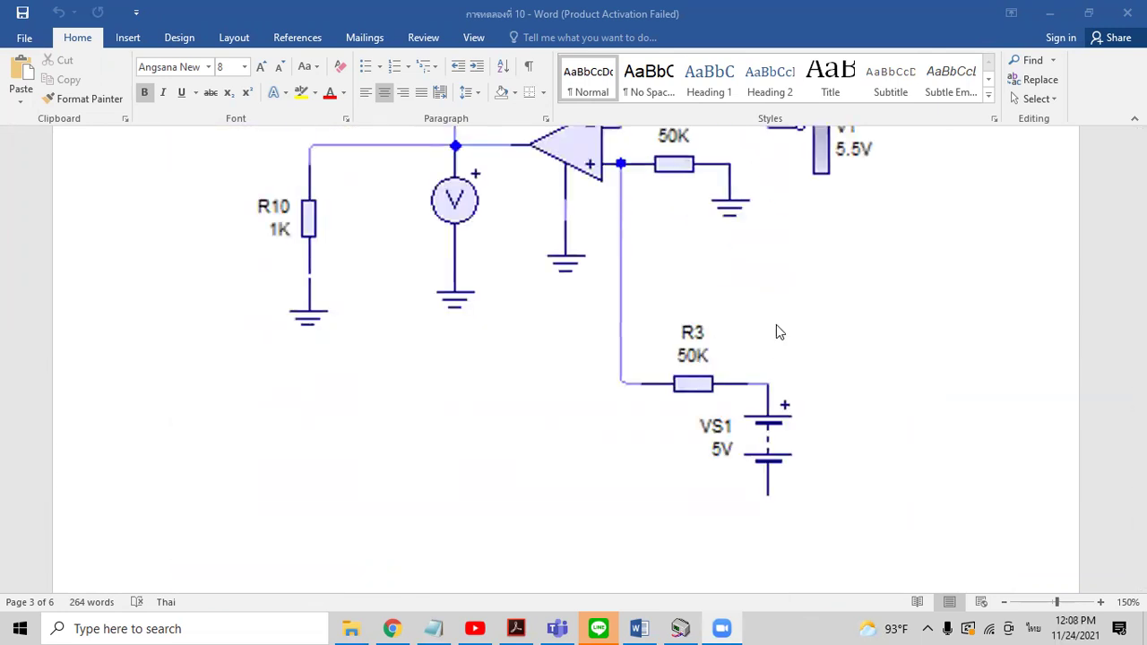
scroll(778, 324, "down", 15)
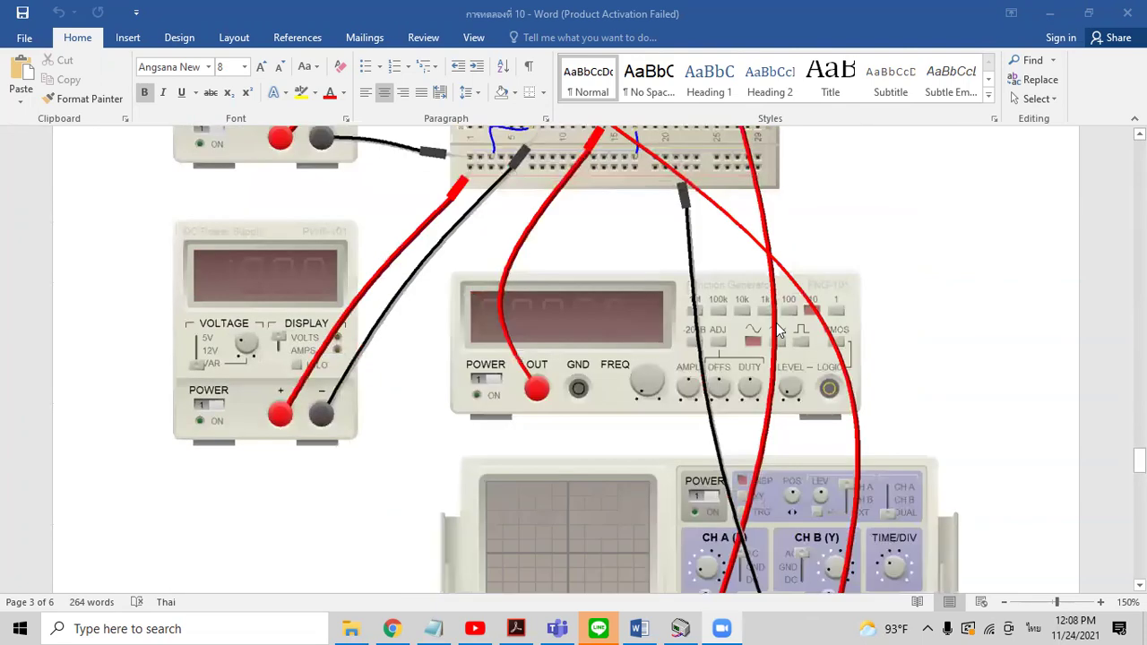
scroll(776, 331, "down", 5)
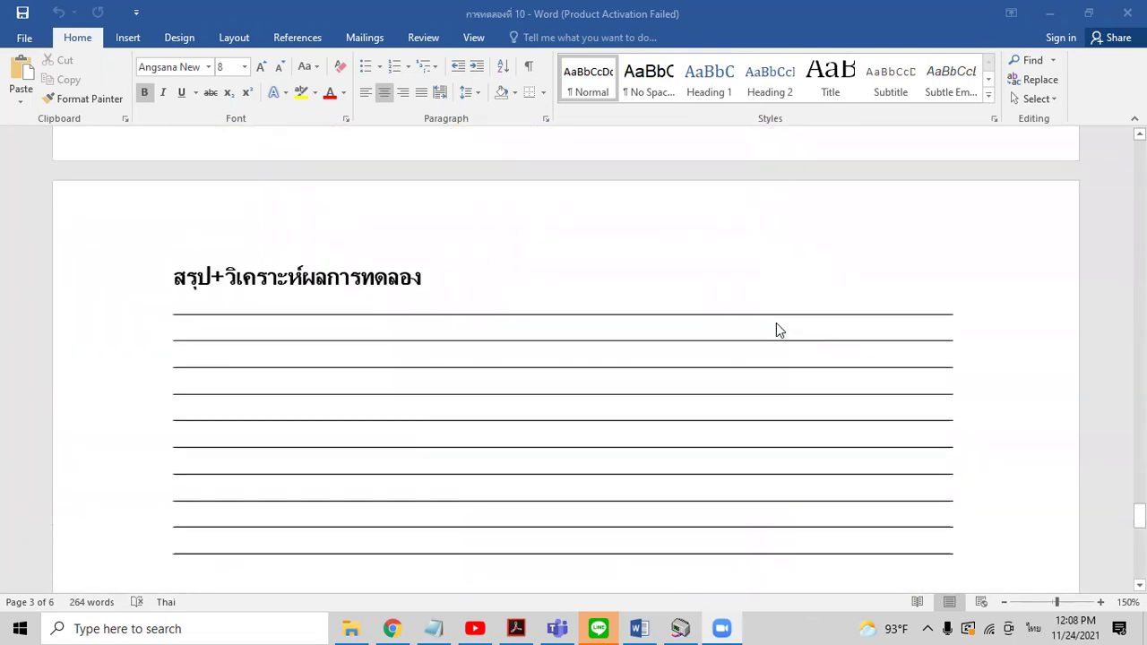
scroll(776, 331, "down", 3)
scroll(777, 331, "down", 3)
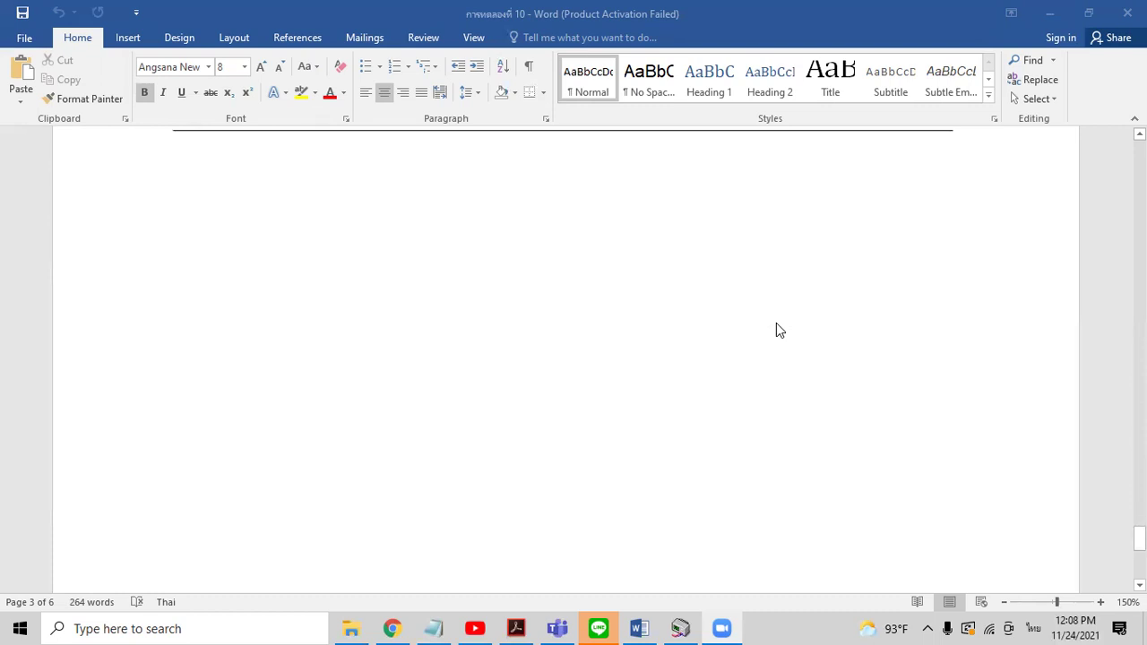
scroll(776, 330, "down", 2)
scroll(744, 258, "up", 1)
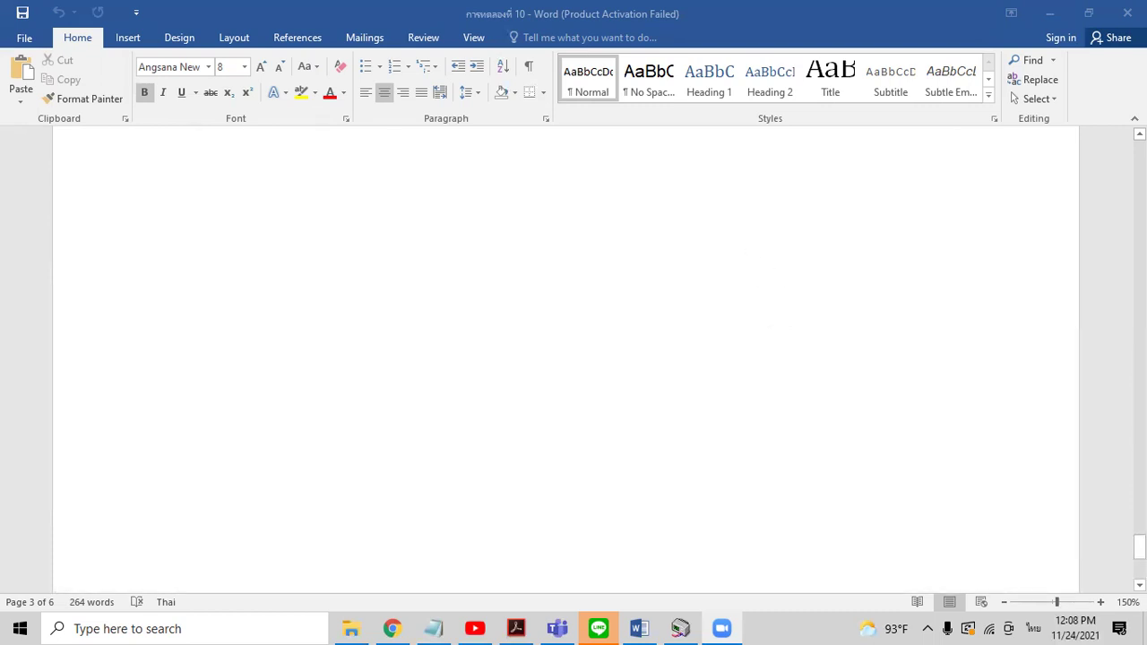
Step: Review experiment 1's instructions, figure 1.1, table 1.1, tasks 1.3 and 1.4 and the reference schematic in the lab sheet
scroll(1094, 394, "up", 15)
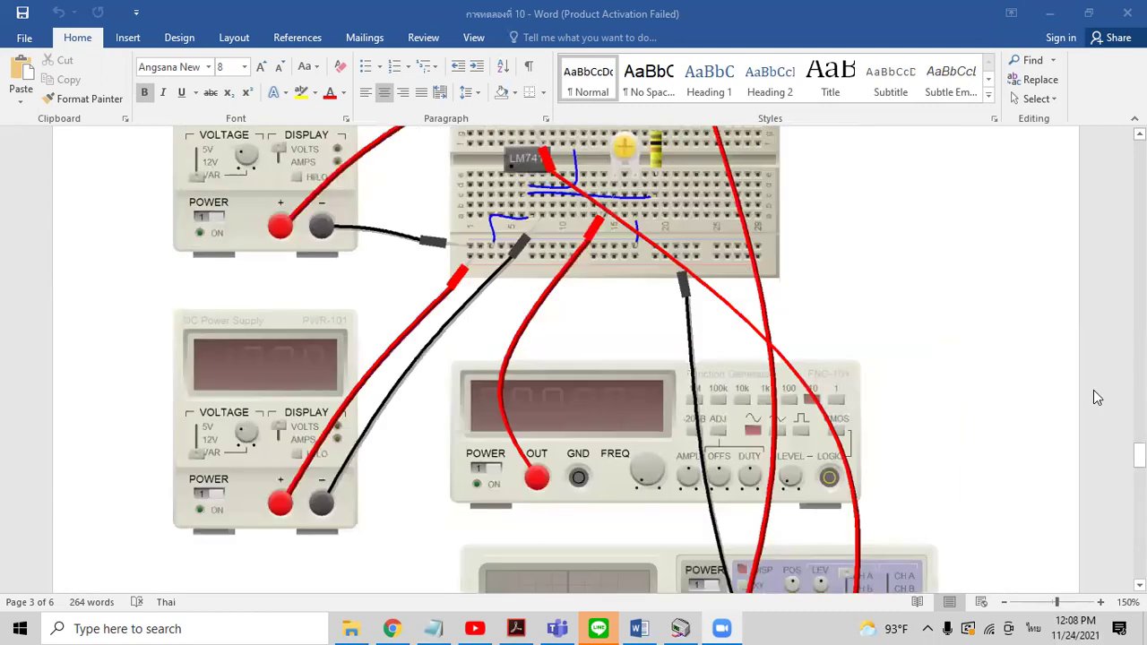
scroll(1093, 397, "up", 5)
scroll(1094, 397, "up", 5)
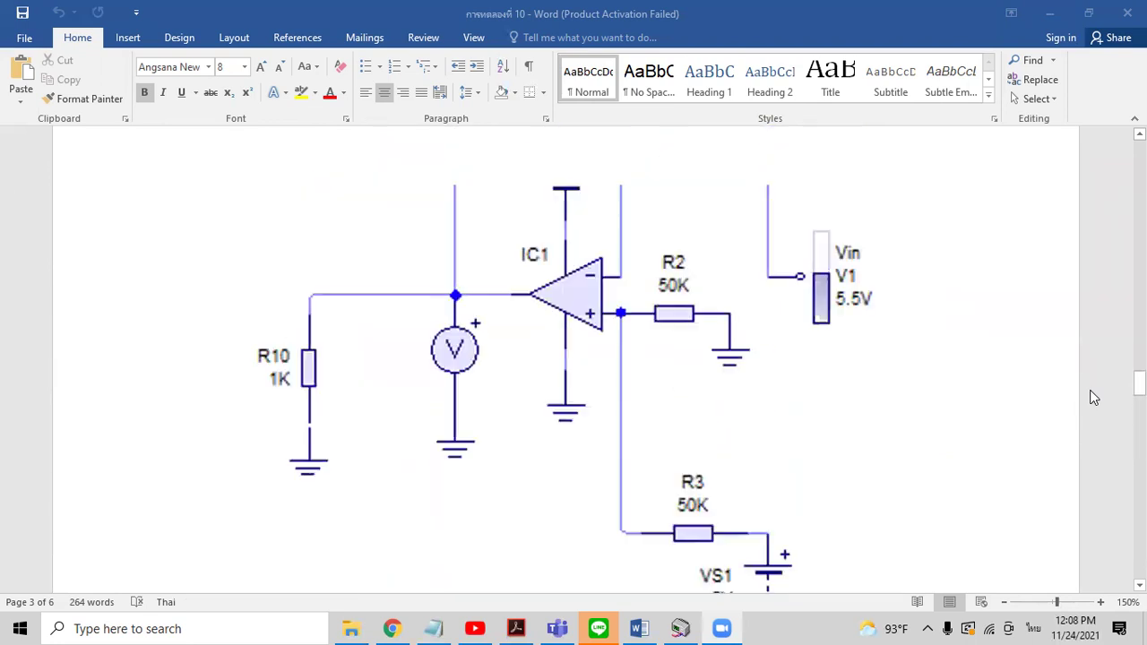
scroll(1094, 397, "up", 3)
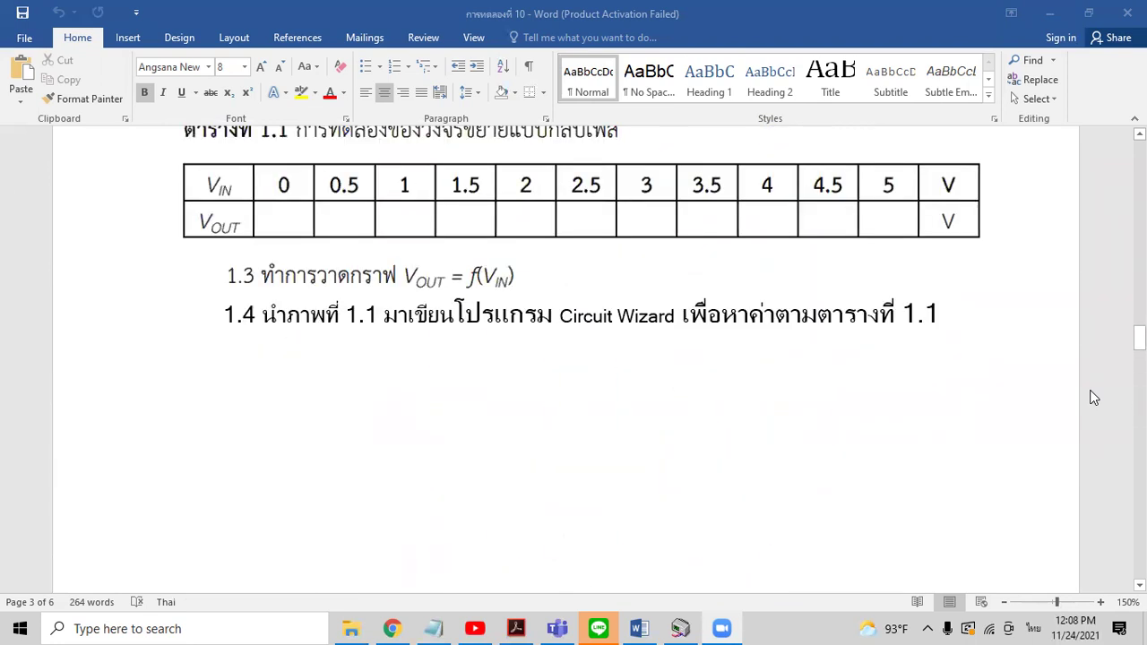
scroll(1094, 397, "up", 3)
scroll(1090, 397, "up", 2)
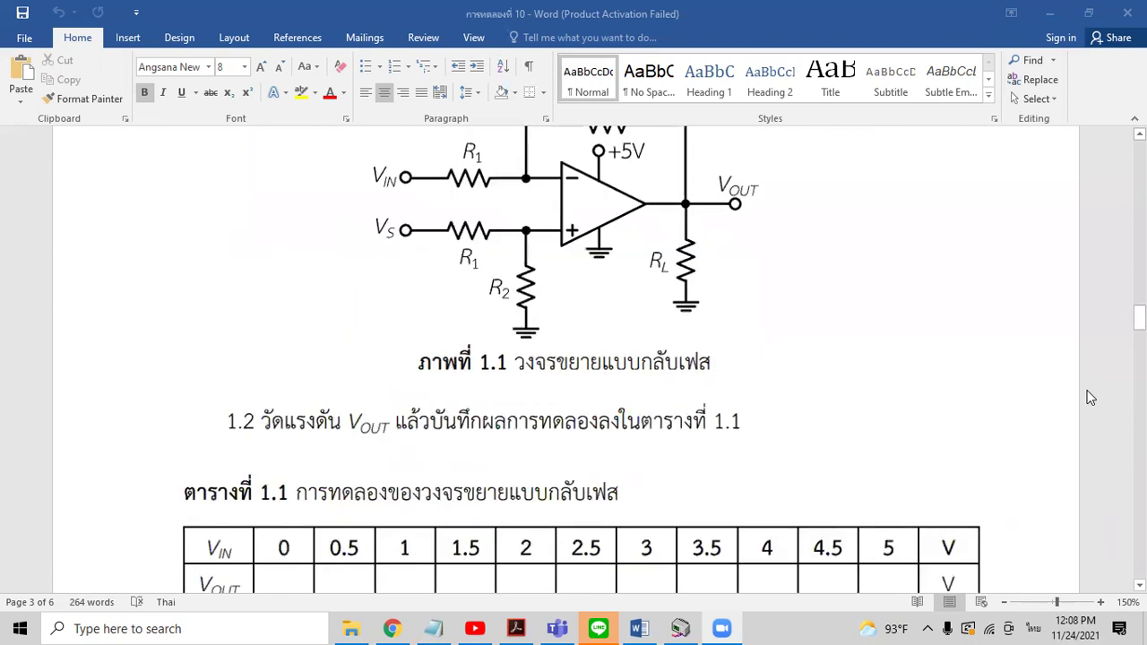
scroll(1091, 397, "up", 3)
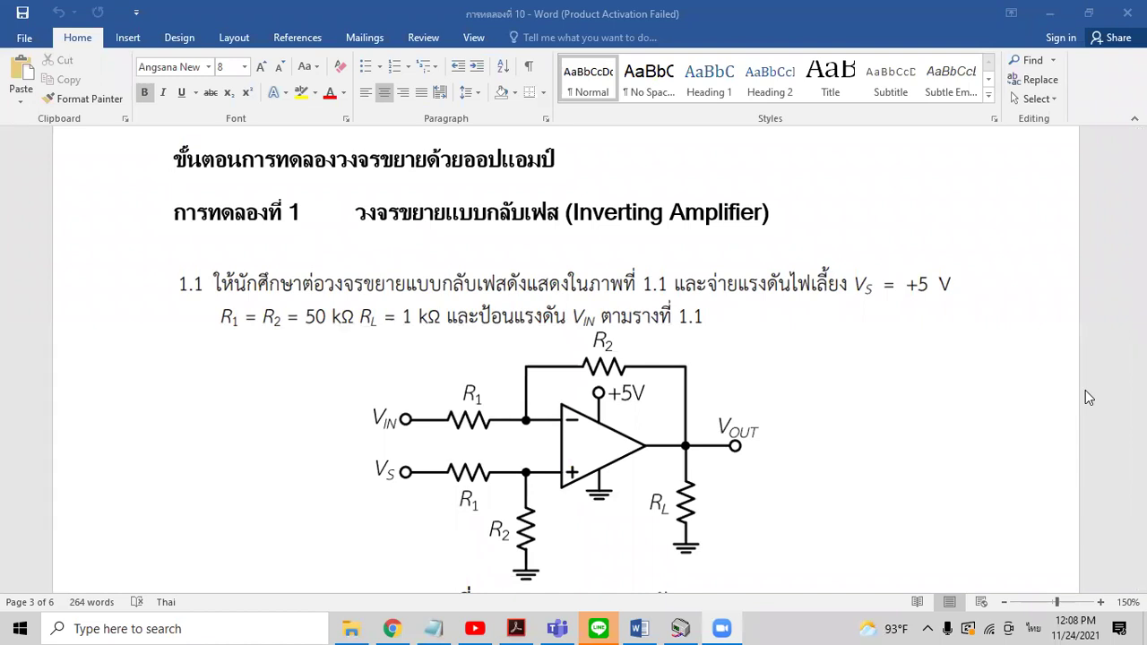
scroll(1085, 392, "up", 1)
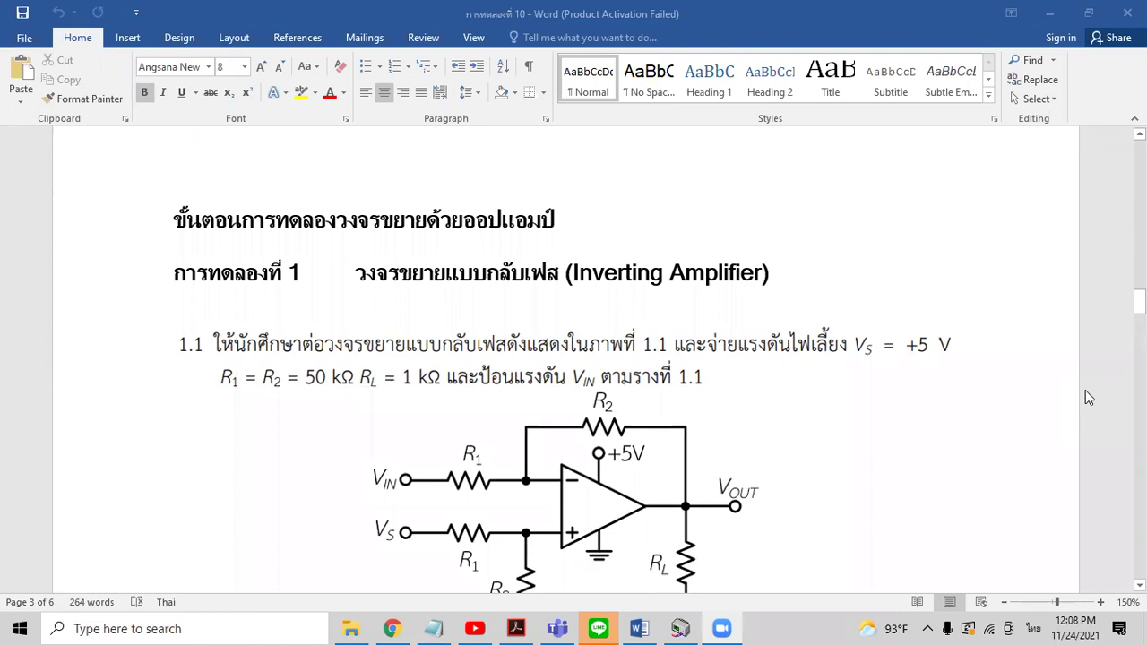
scroll(1085, 392, "down", 3)
scroll(1085, 397, "down", 3)
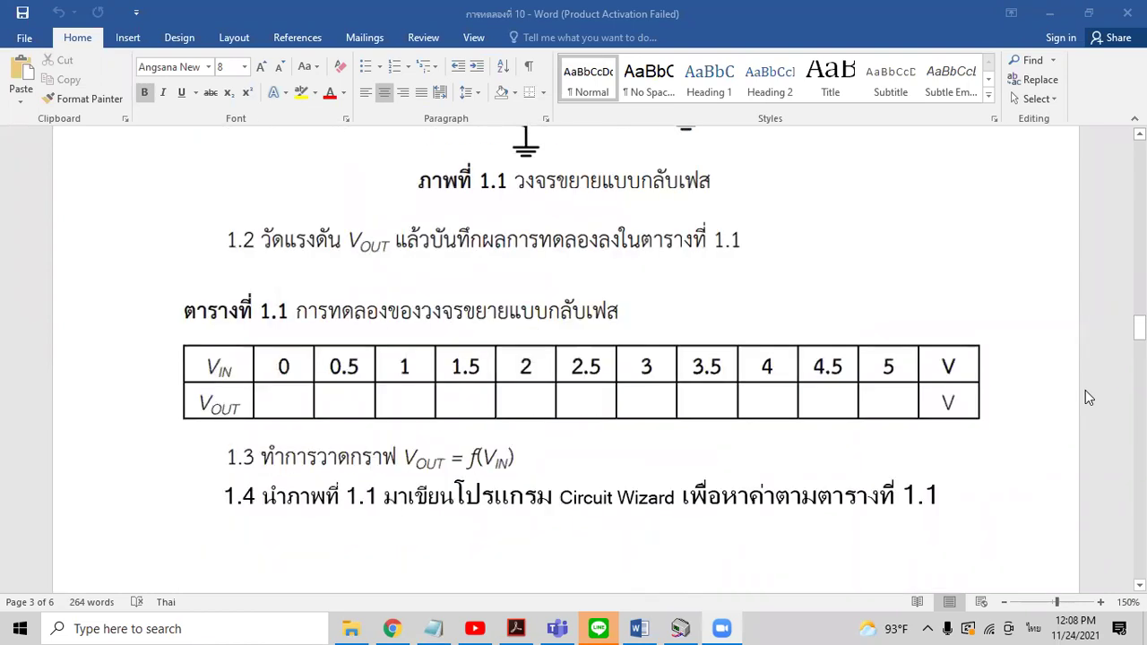
scroll(1086, 390, "down", 2)
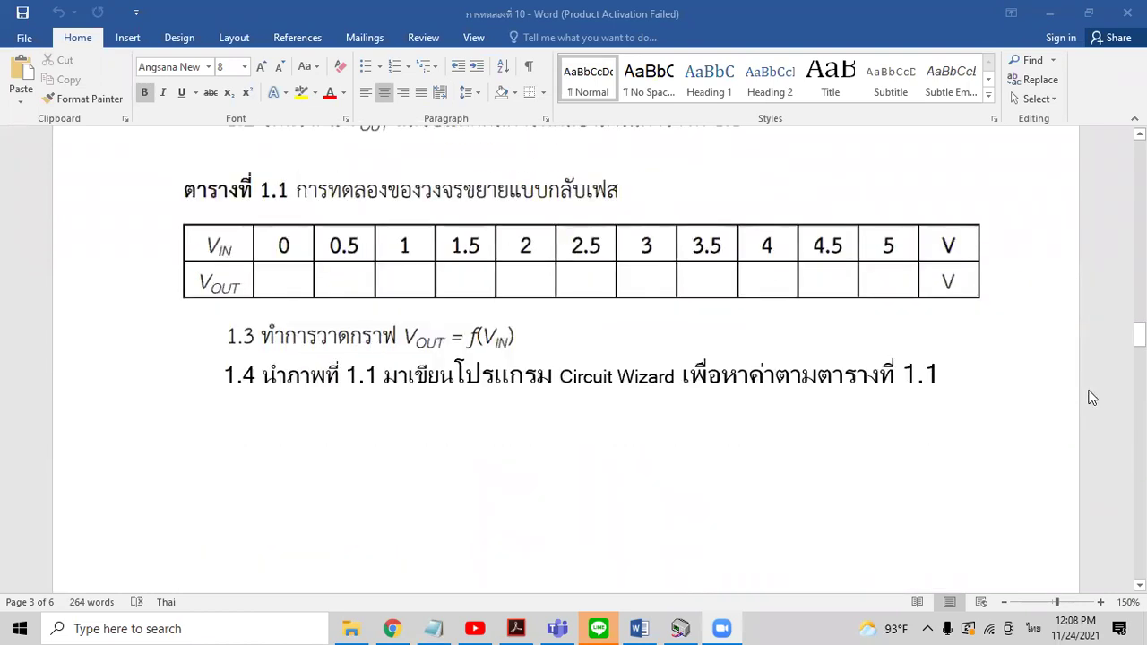
scroll(1091, 397, "down", 7)
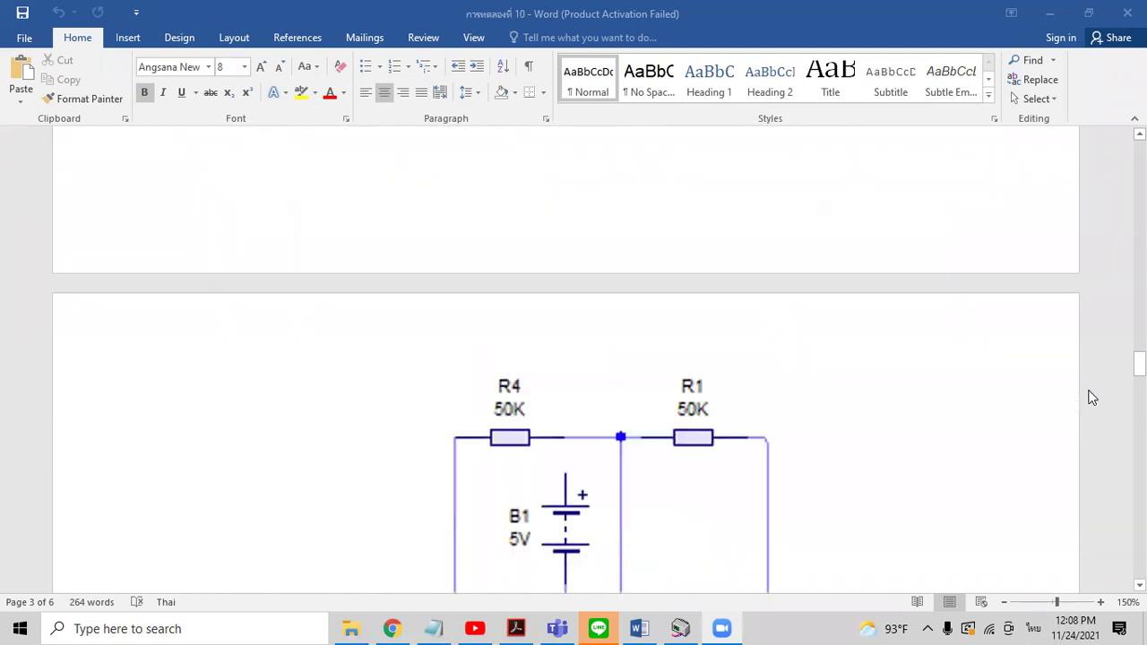
scroll(1092, 397, "down", 4)
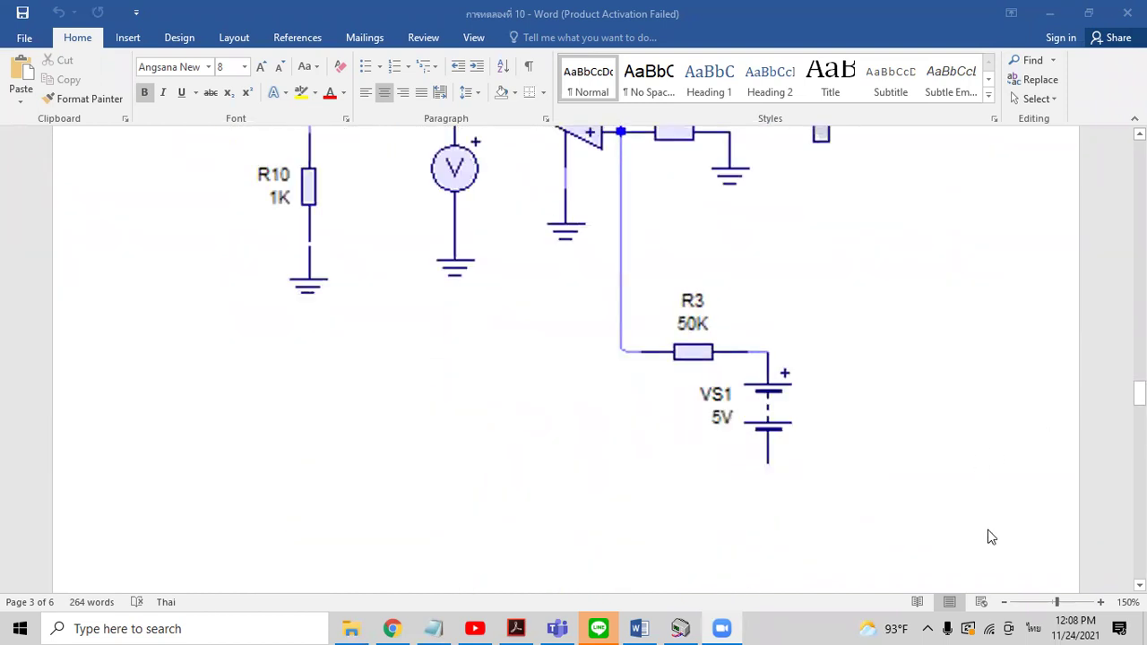
Step: Switch to Circuit Wizard, start saving the circuit and enter Lab10.cwz as its file name
left_click(691, 624)
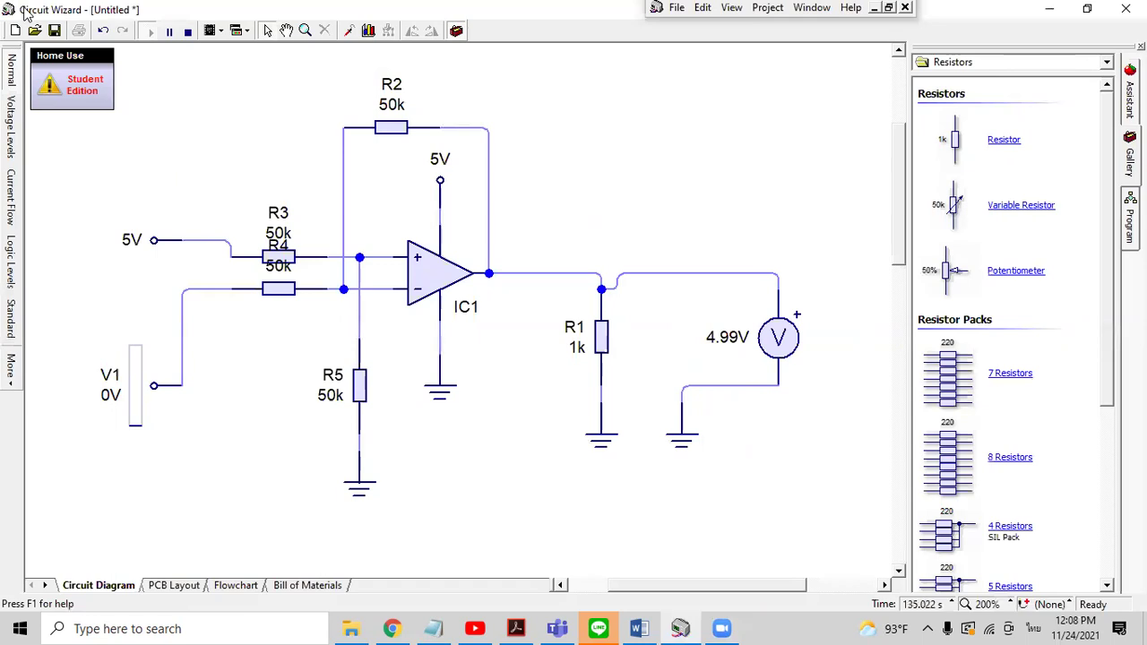
left_click(55, 31)
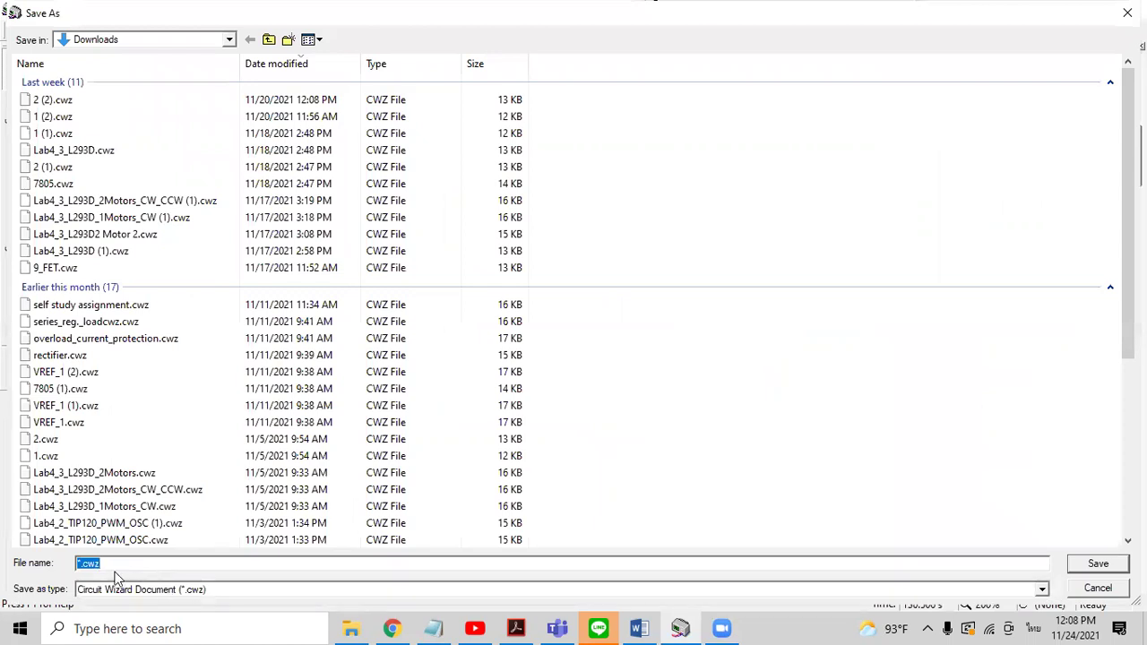
left_click(82, 565)
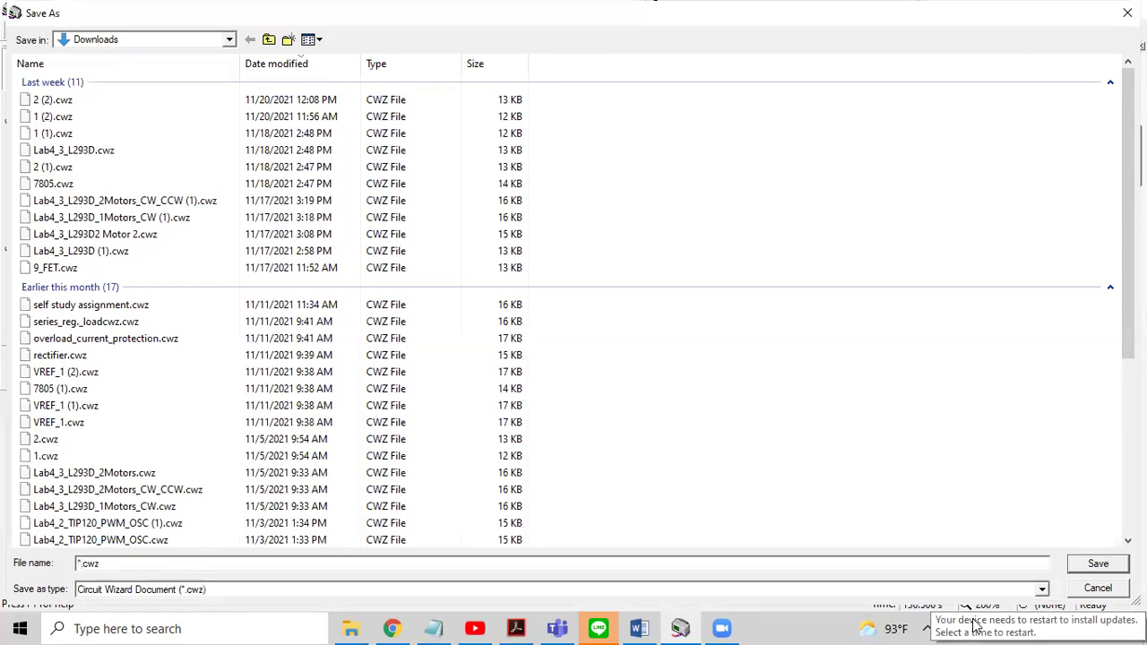
key("BackSpace")
type("r")
type("ห")
type("10")
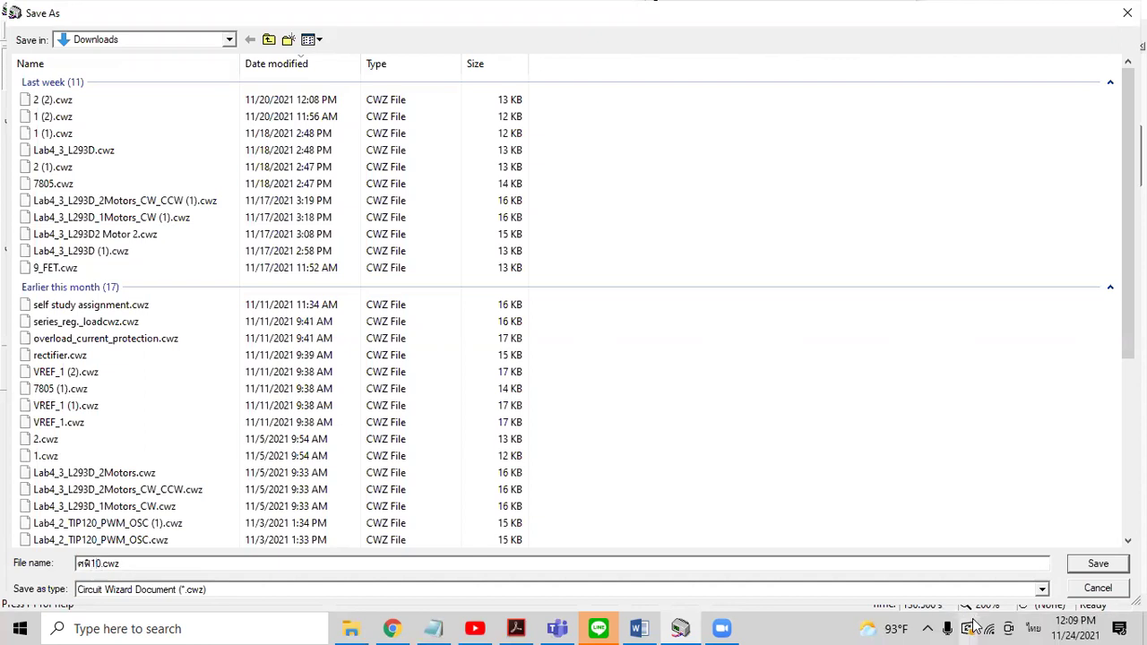
key("Left")
key("Left")
key("BackSpace")
key("BackSpace")
key("grave")
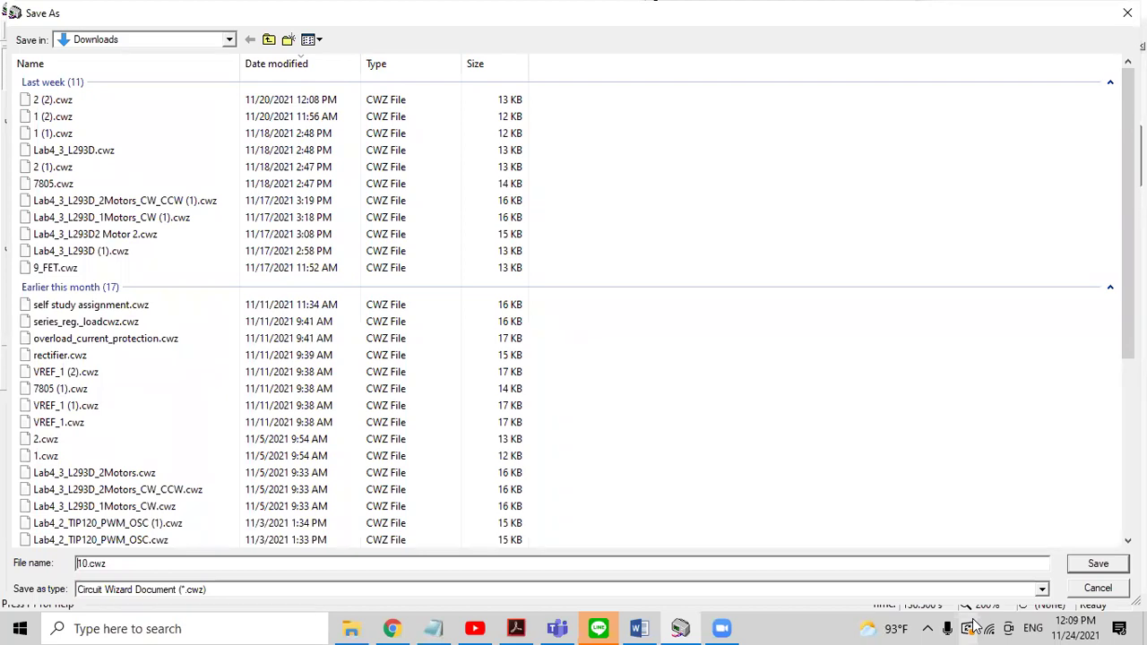
type("Lab")
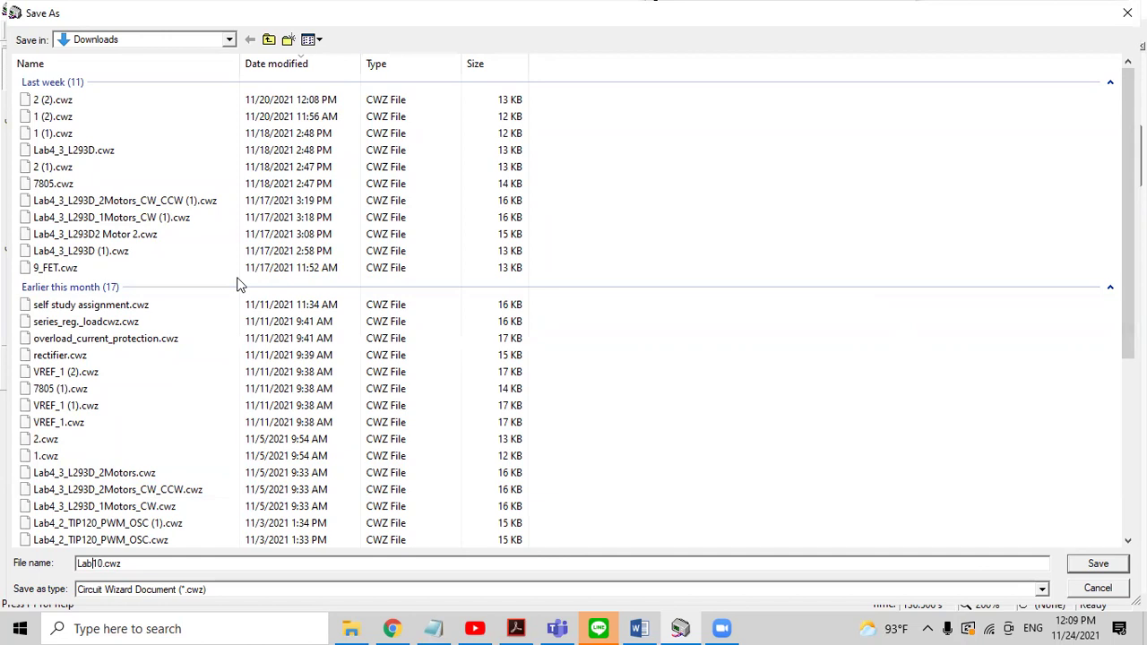
Step: Choose the root of drive C: as the location and save the circuit there
left_click(270, 40)
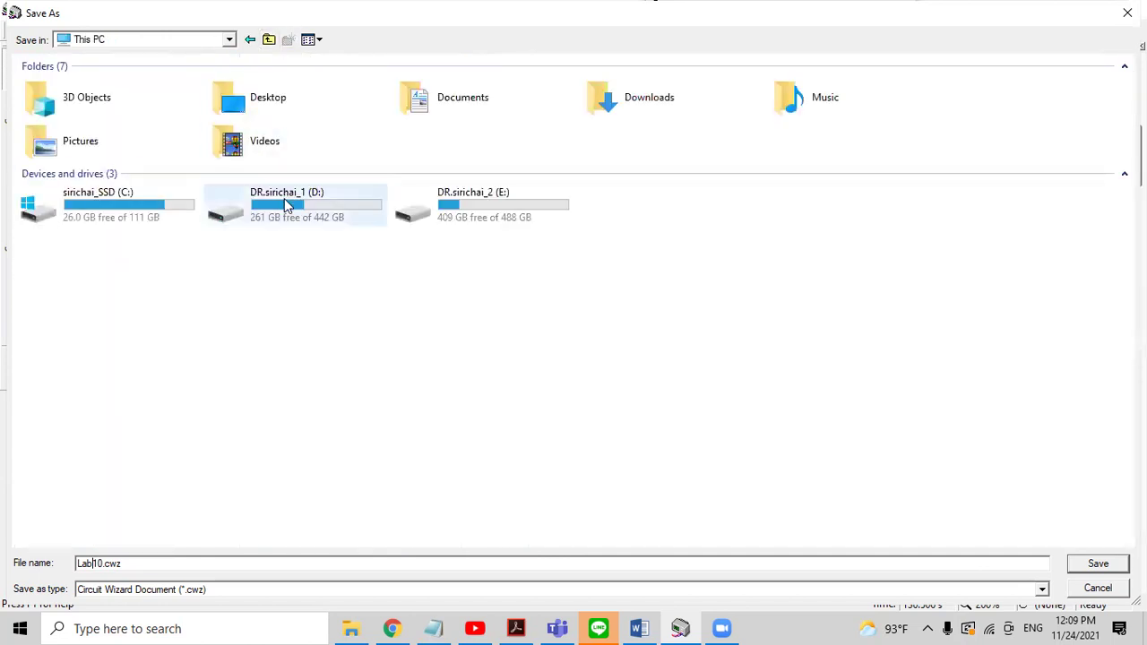
double_click(111, 206)
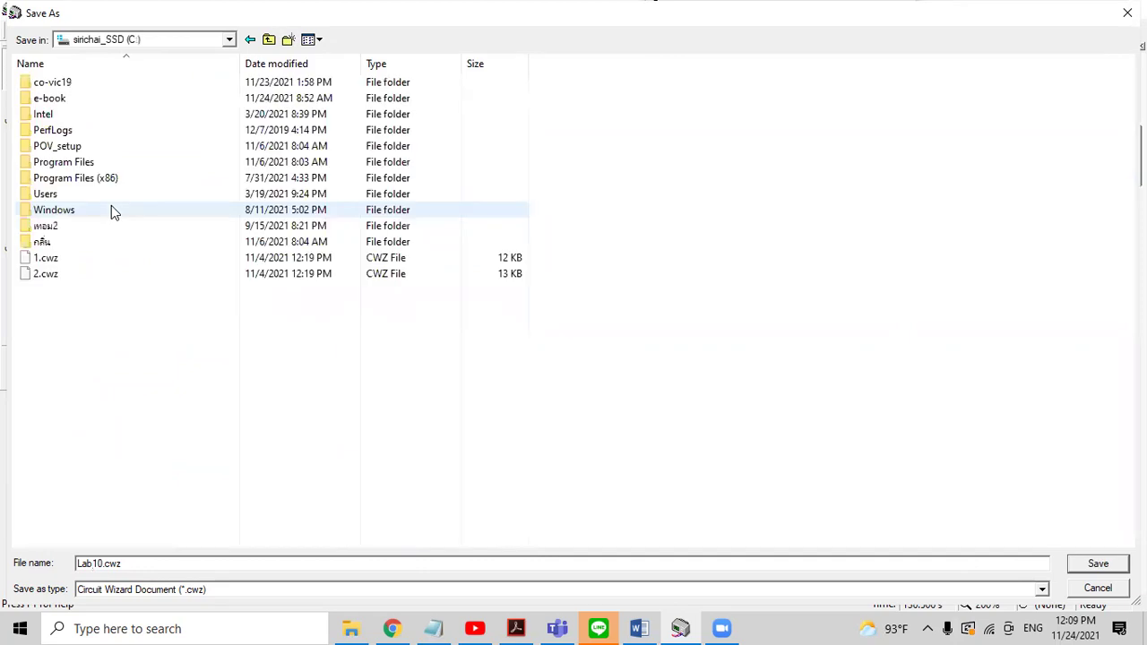
left_click(1099, 563)
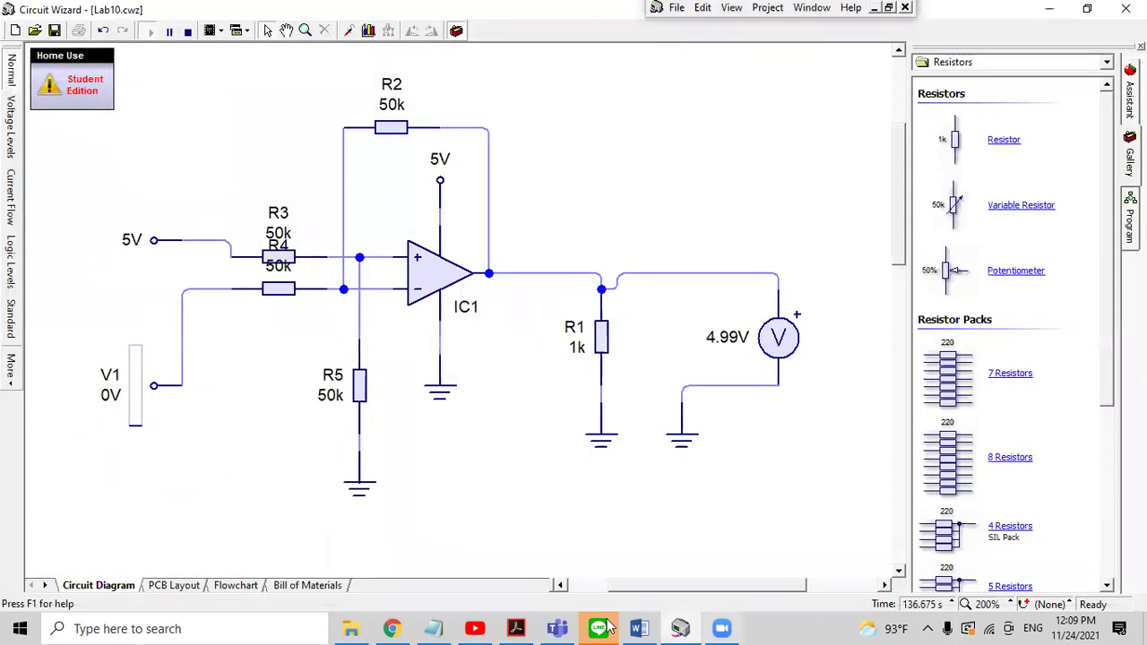
Step: Switch to Teams, start a reply to the latest post in the General channel and begin attaching a file from the computer
left_click(556, 627)
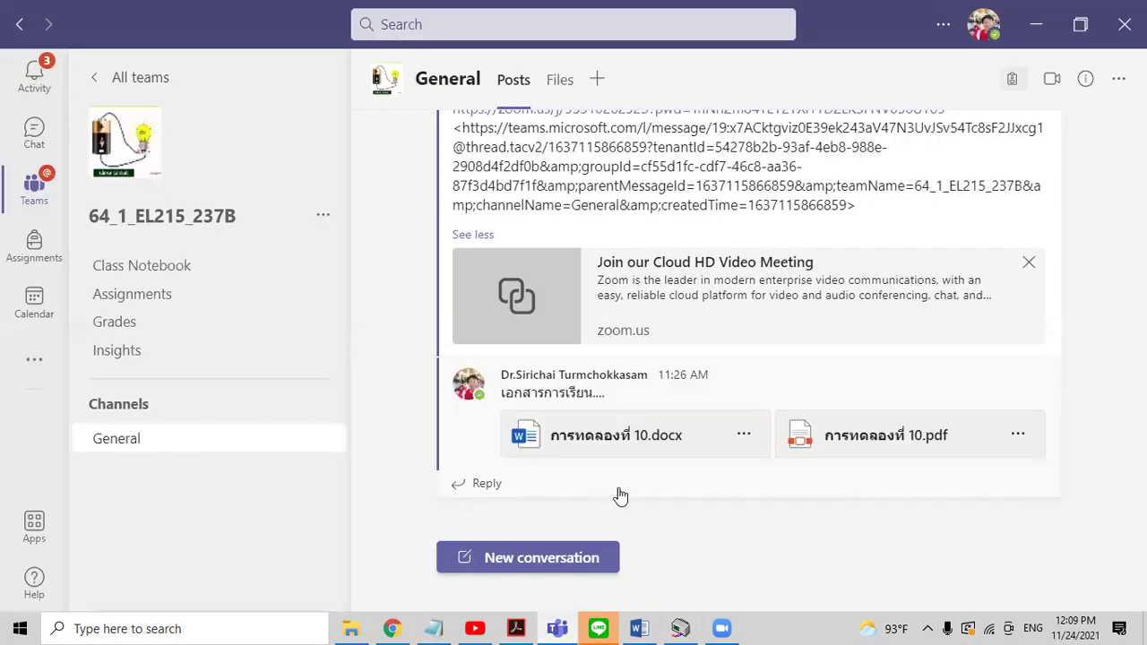
left_click(526, 555)
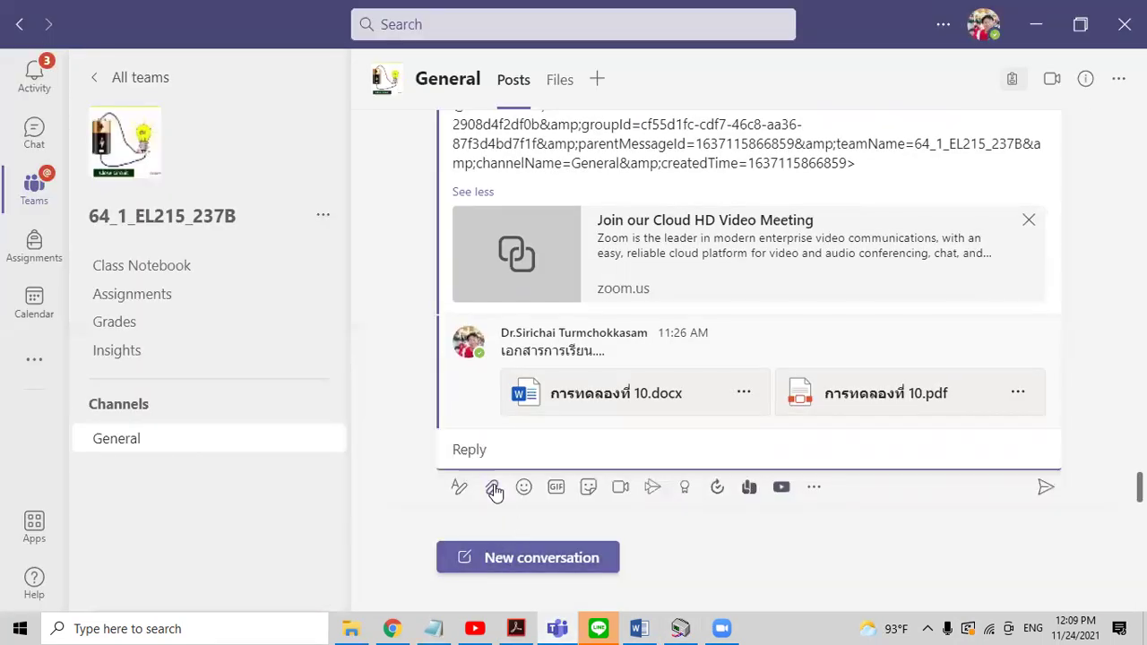
left_click(492, 487)
left_click(498, 443)
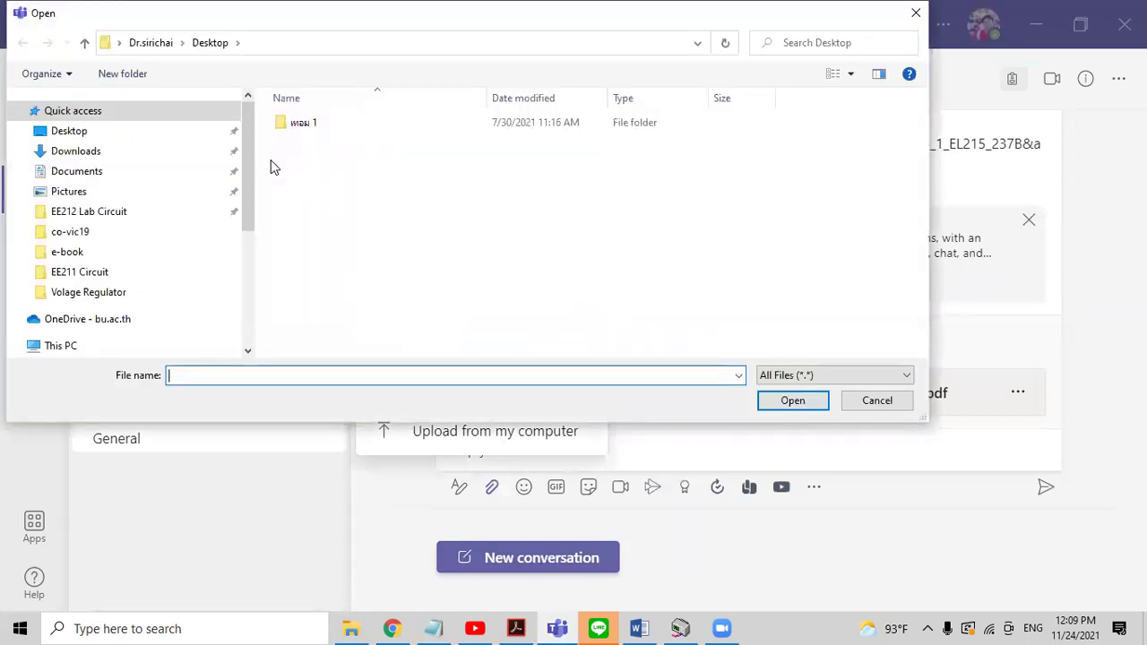
Step: Look for the saved circuit file in the Desktop folder and the root of drive C:, then cancel the upload
left_click_drag(246, 119, 251, 134)
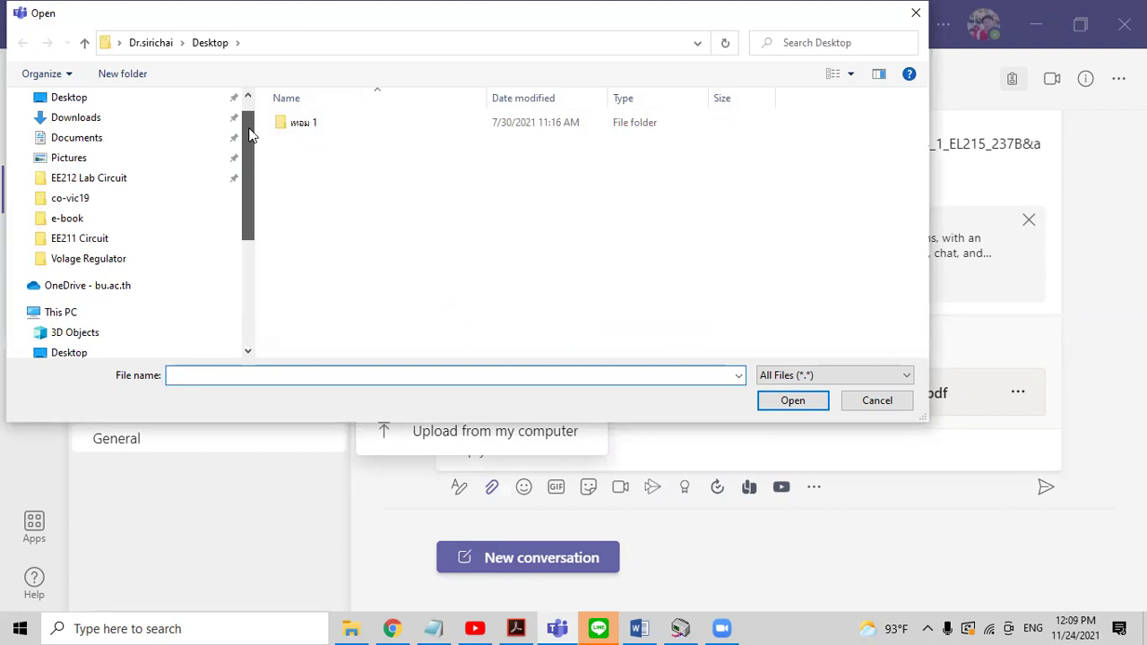
left_click_drag(250, 135, 249, 124)
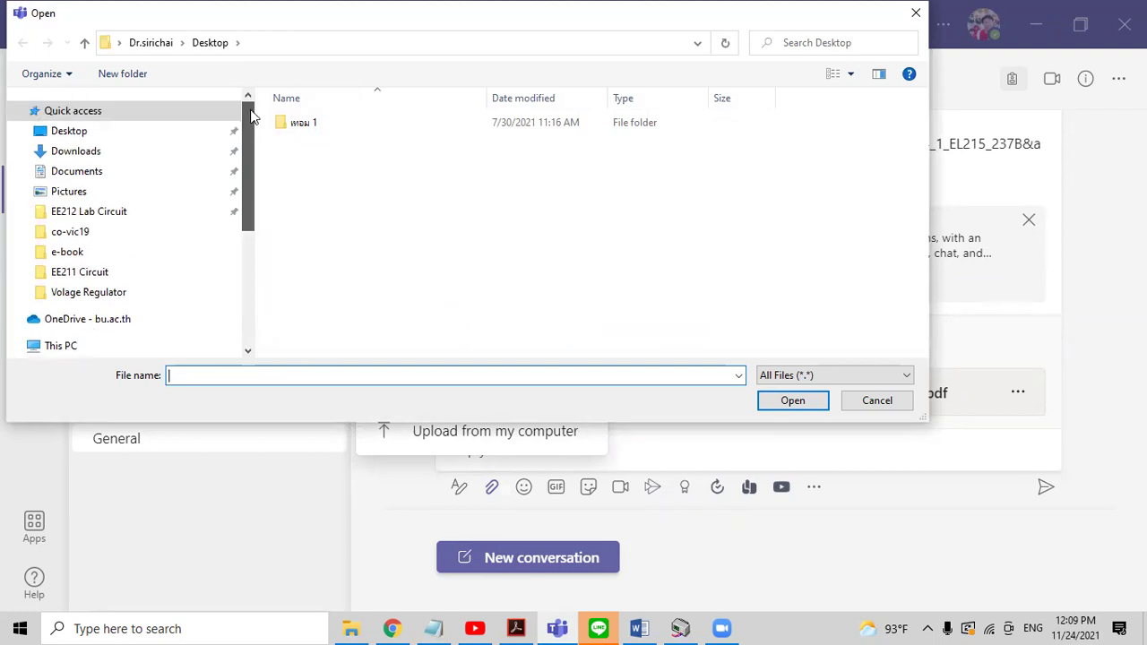
left_click(134, 131)
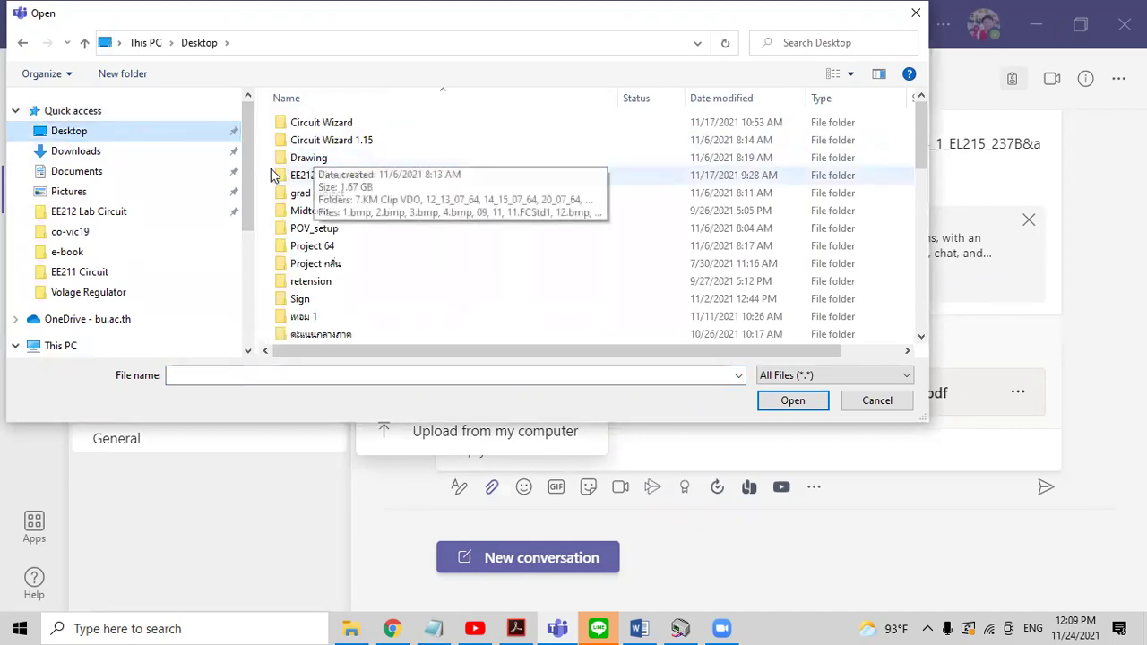
left_click_drag(244, 207, 244, 250)
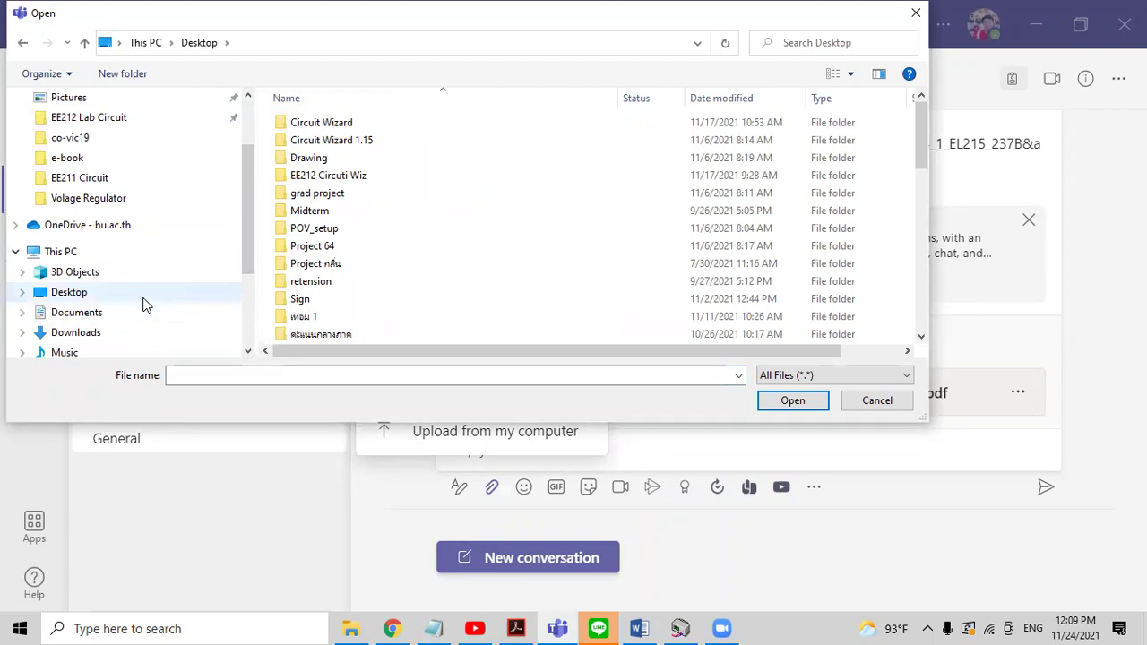
left_click_drag(246, 248, 252, 325)
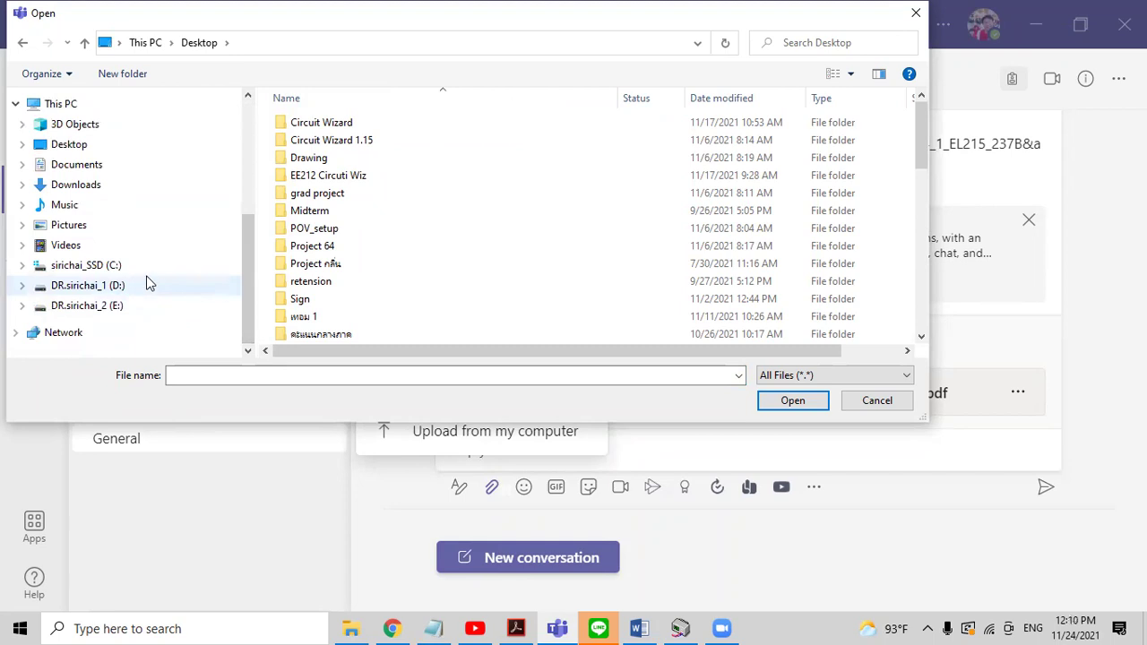
left_click(147, 267)
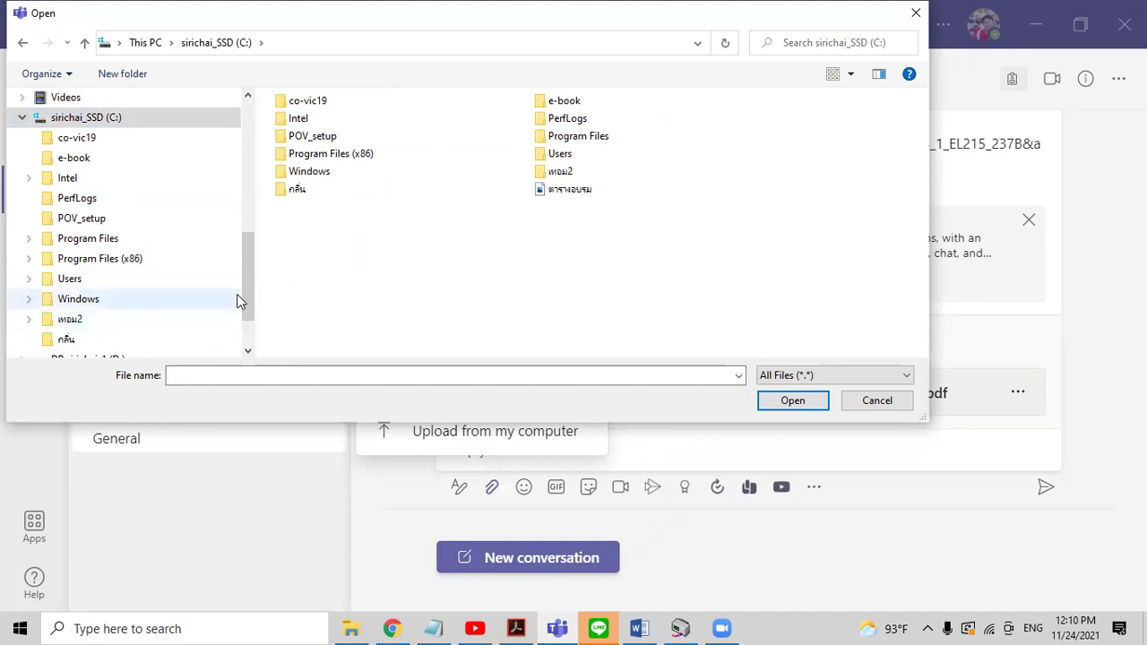
left_click_drag(251, 302, 247, 191)
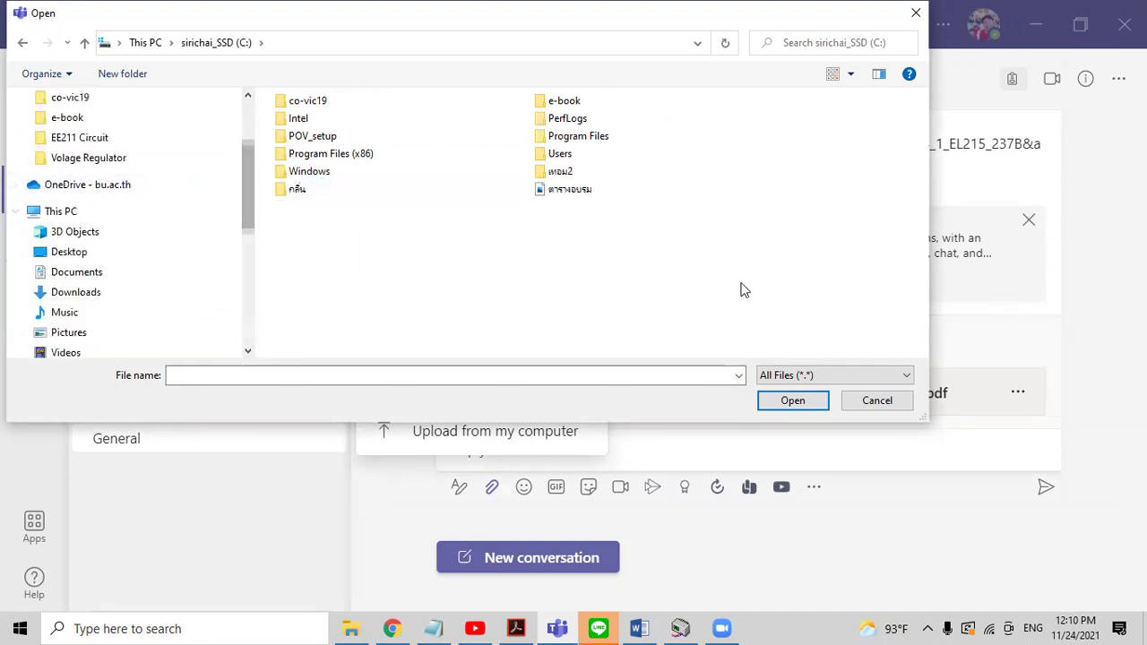
left_click(853, 400)
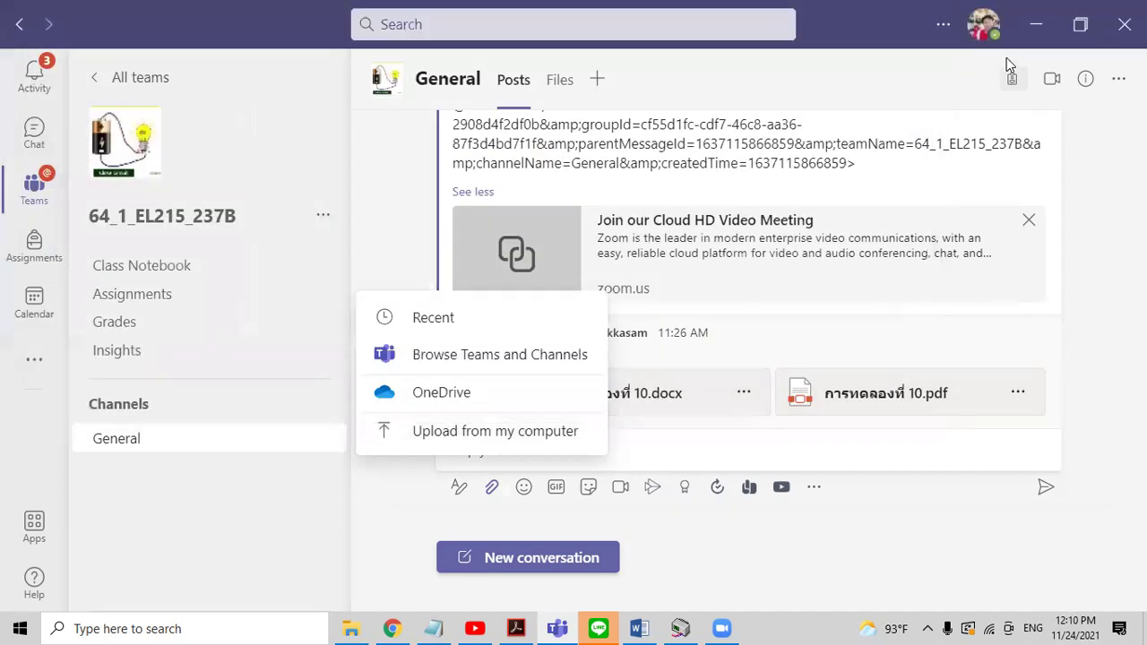
Step: Minimize Teams and Circuit Wizard and inspect the root of drive C: in File Explorer for the saved circuit file
left_click(1031, 24)
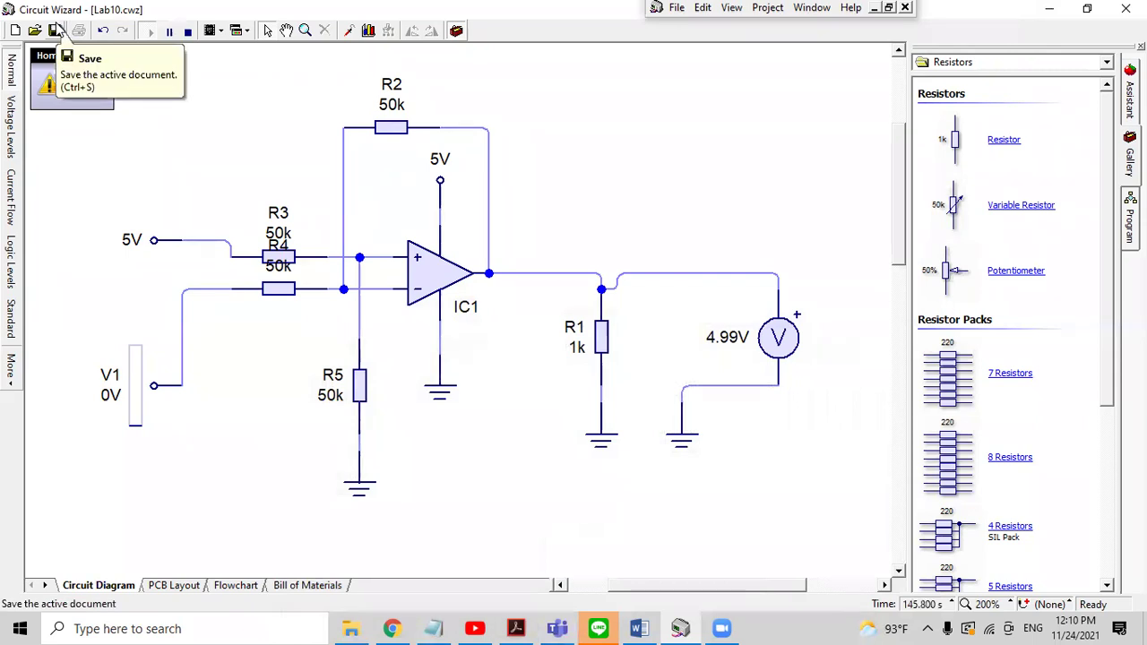
left_click(1050, 9)
left_click(1050, 12)
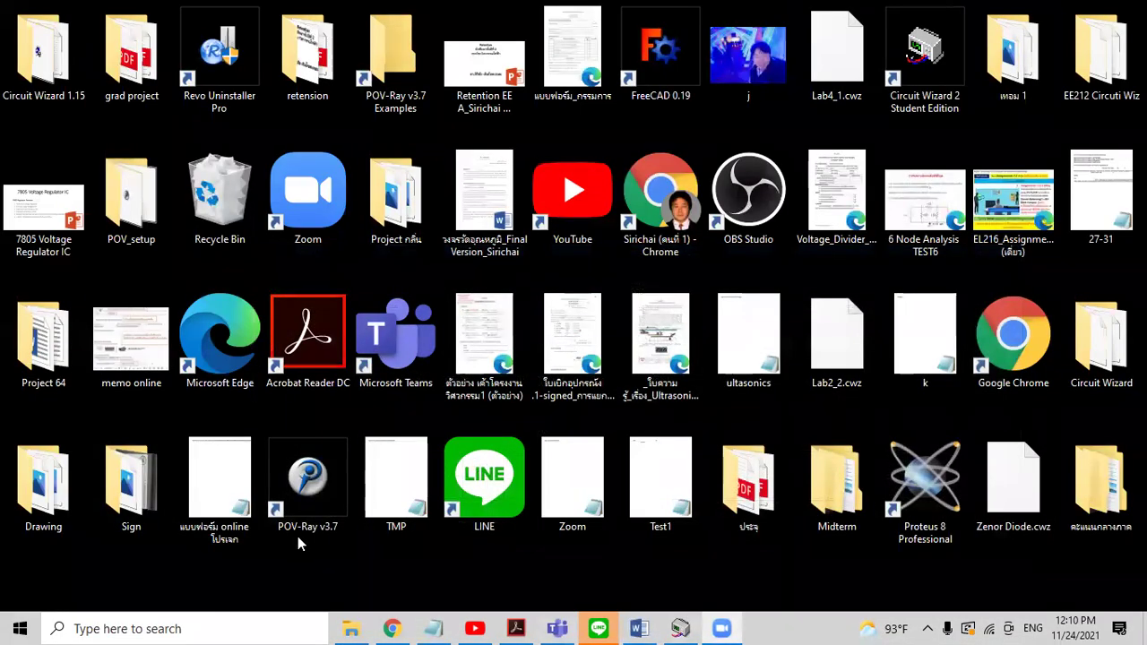
left_click(346, 625)
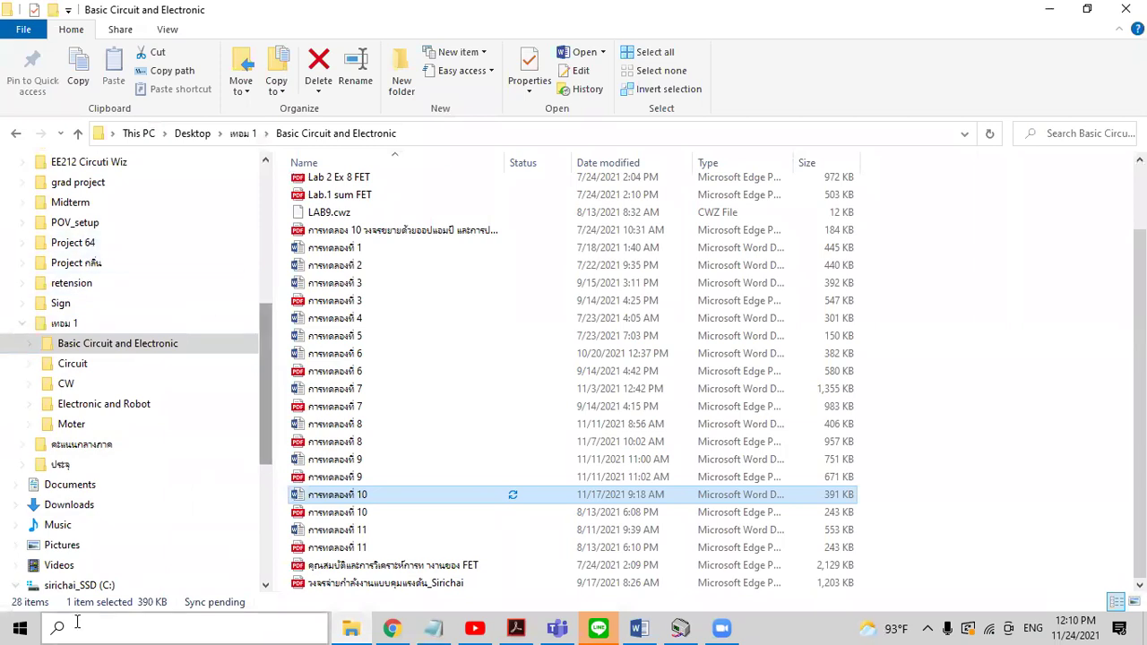
left_click(115, 587)
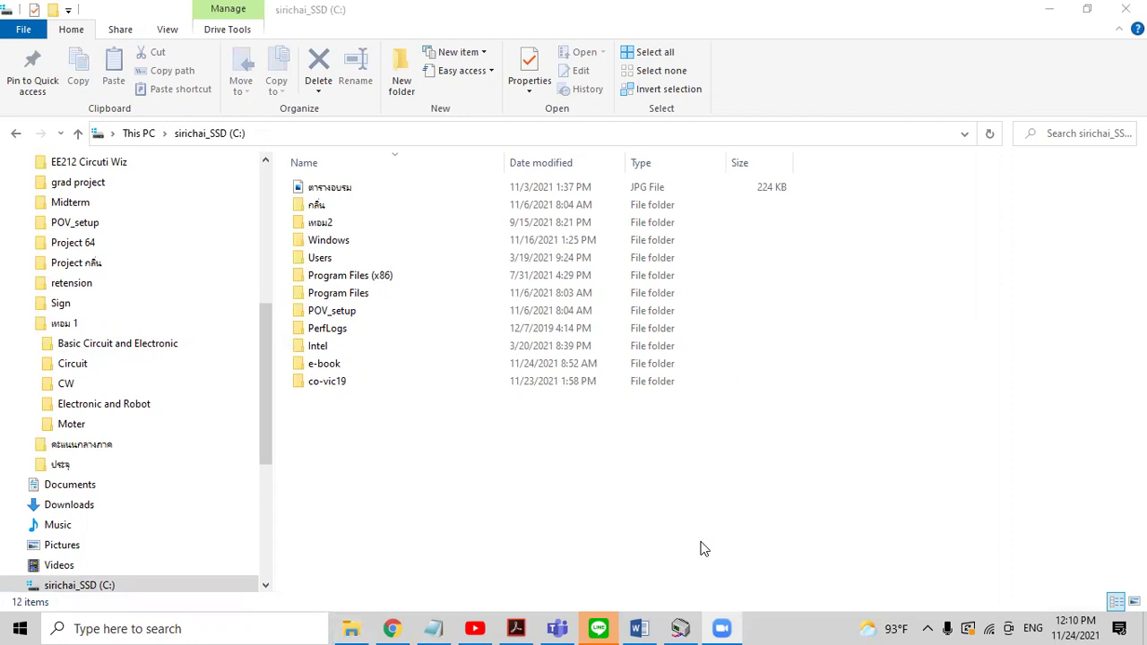
Step: Switch to Circuit Wizard and set input voltage V1 to 2.5 V, 4.5 V and 5 V in turn with the simulation running
left_click(681, 629)
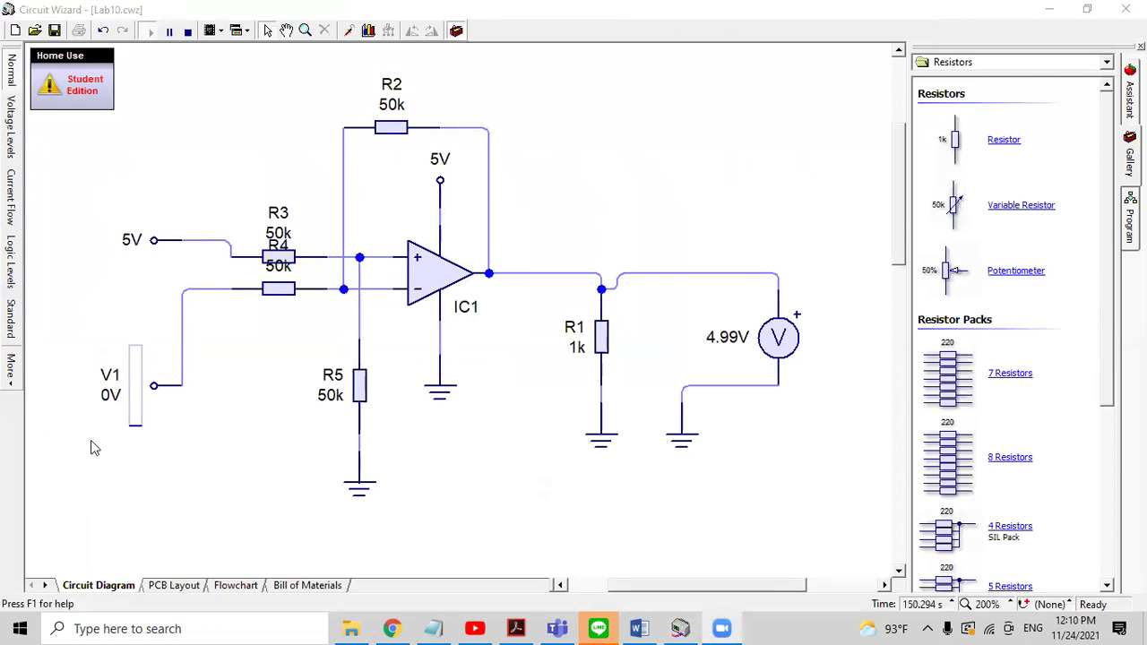
left_click_drag(120, 371, 116, 342)
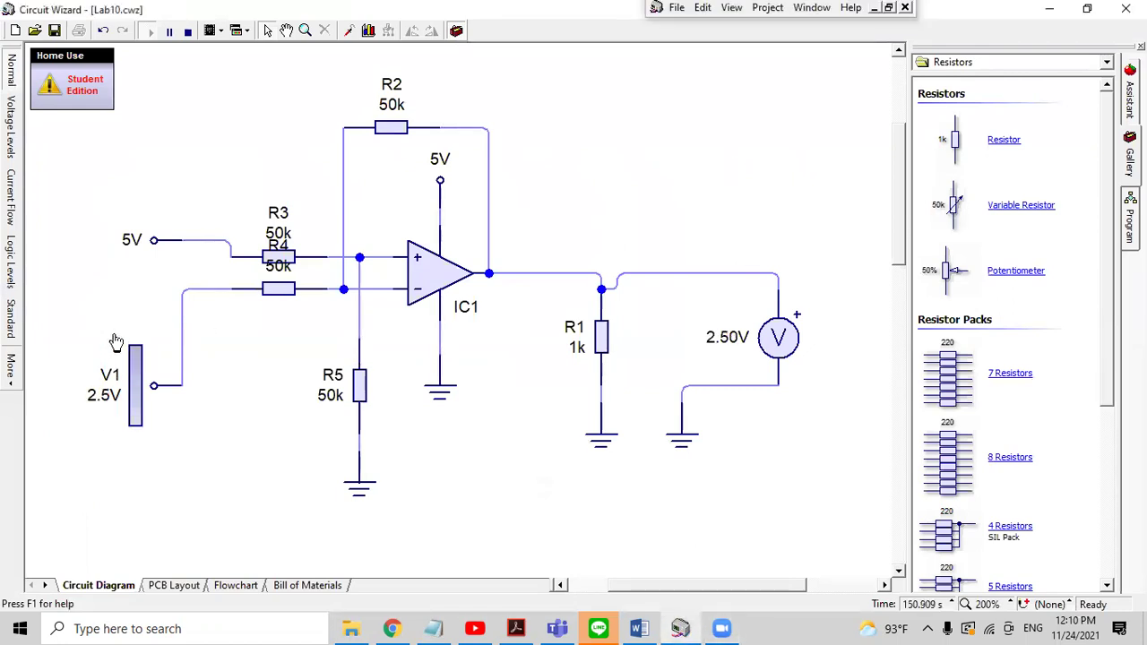
double_click(160, 388)
type("4.5")
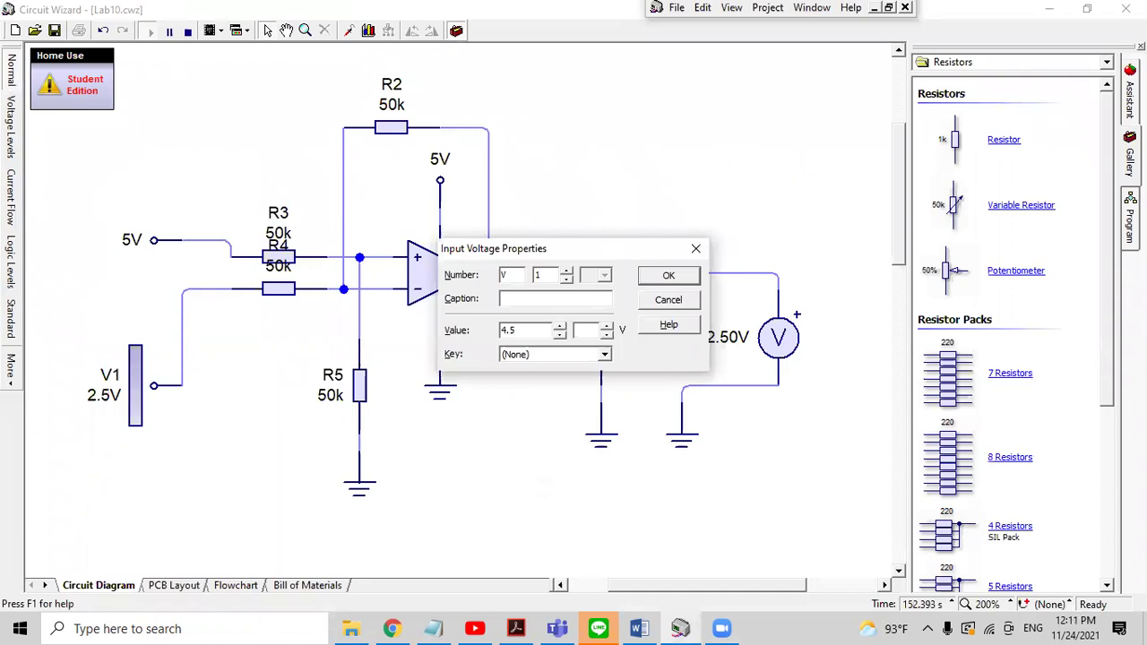
key("Return")
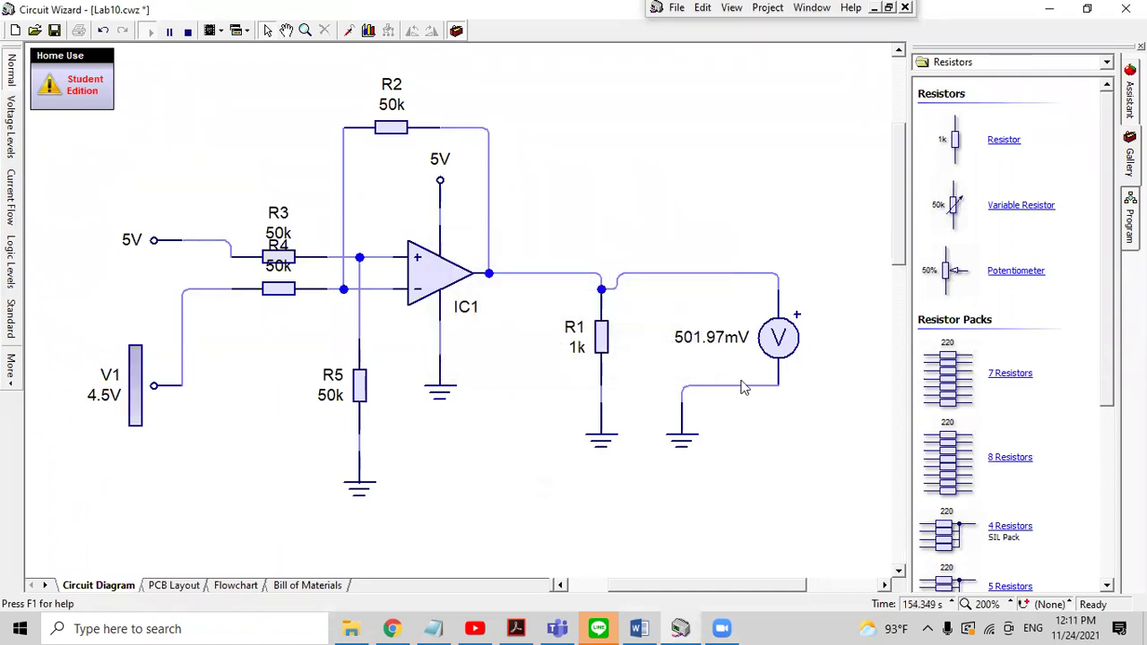
double_click(156, 391)
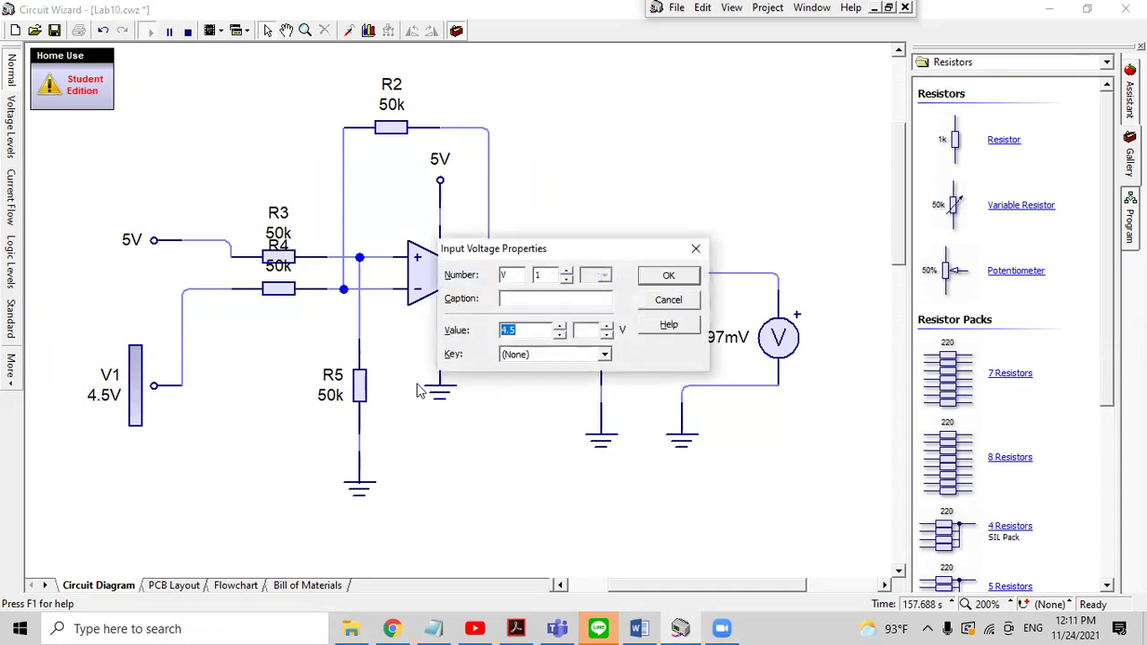
type("5")
key("Return")
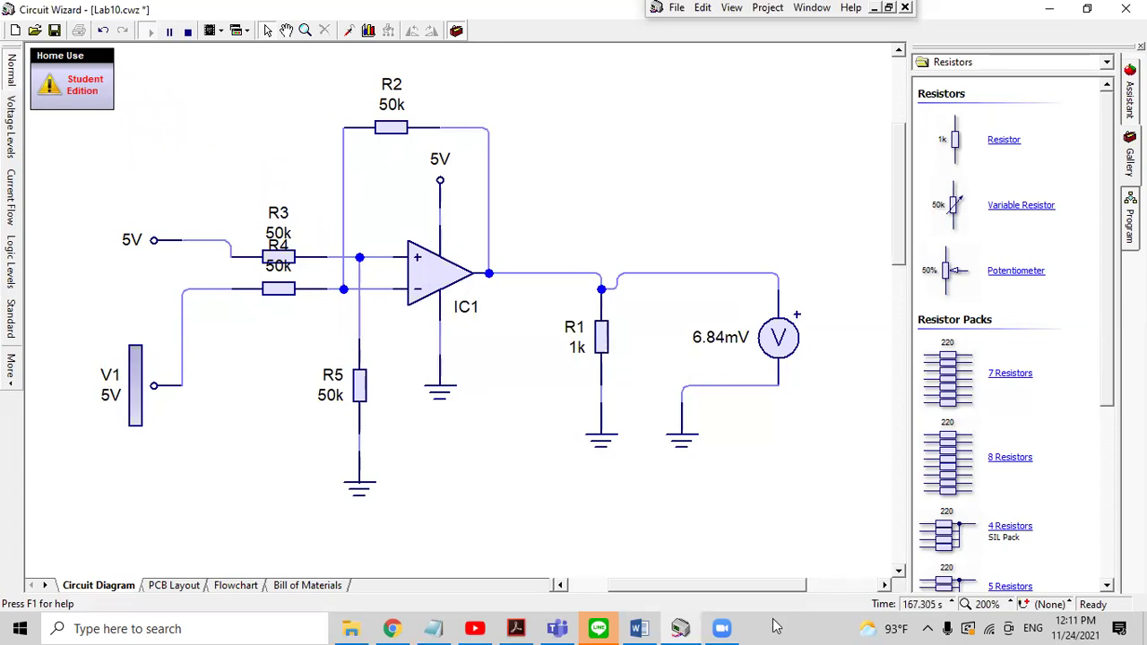
Step: Switch to Teams and try to attach the circuit file from drive C: to the channel reply, then cancel the upload
left_click(558, 628)
left_click(495, 489)
left_click(487, 437)
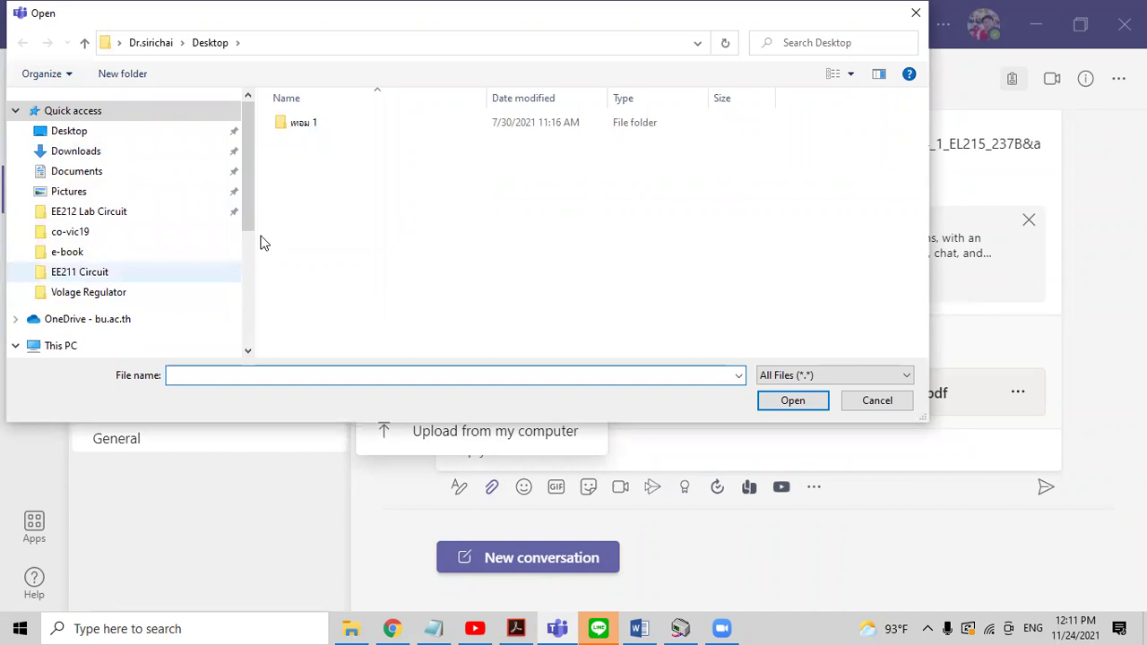
left_click_drag(246, 202, 283, 295)
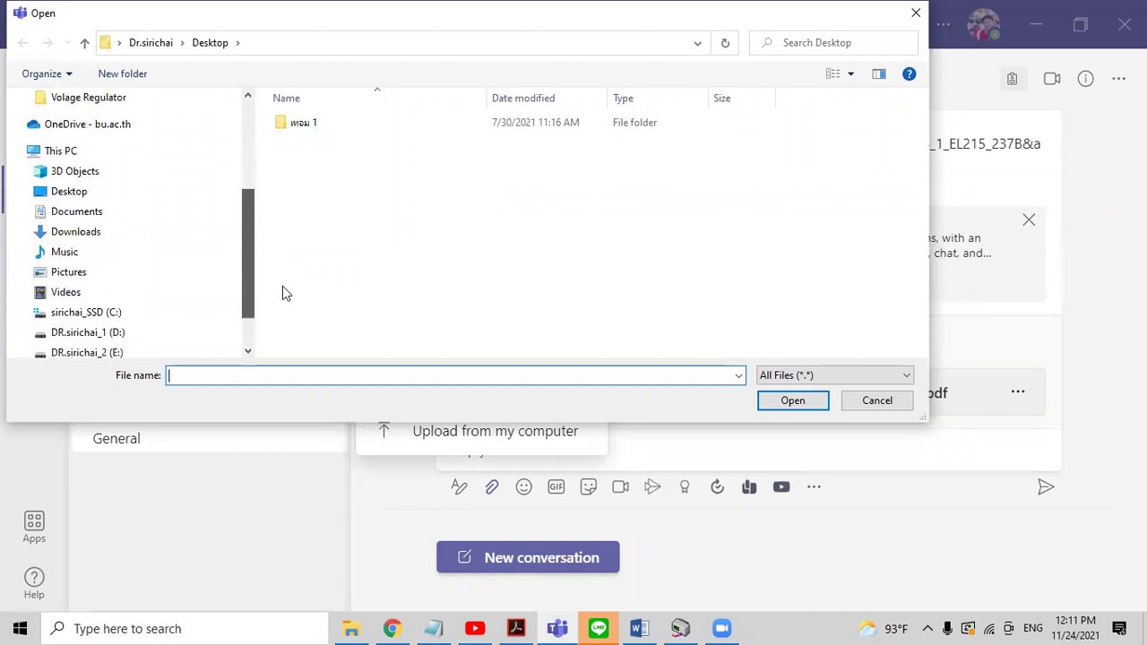
left_click(181, 315)
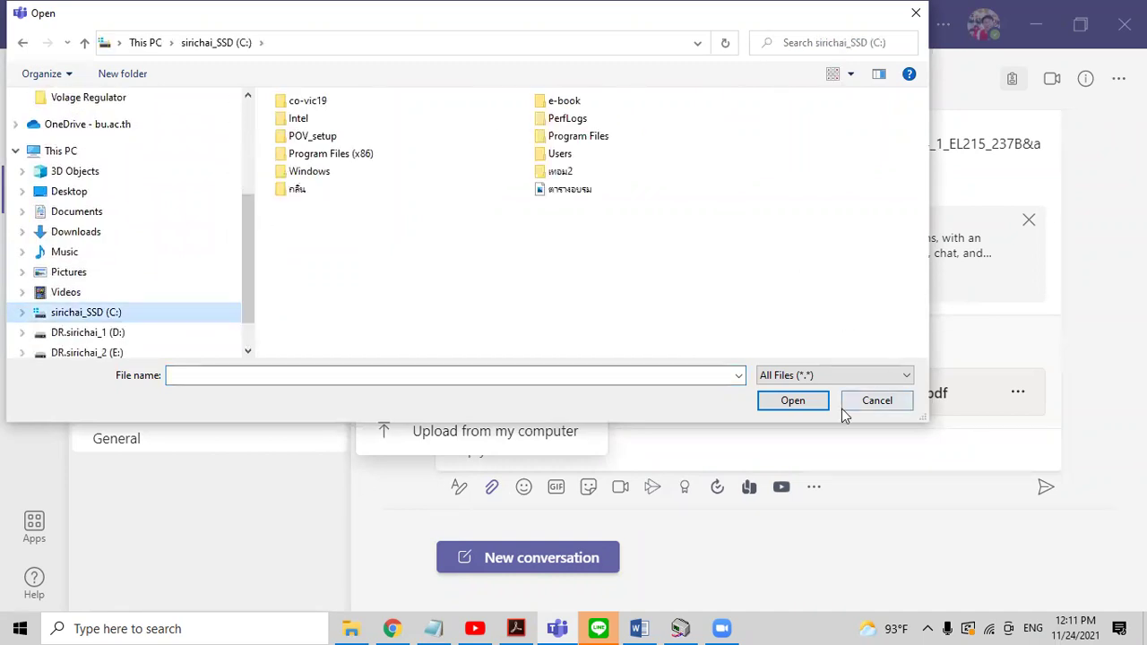
left_click(902, 374)
left_click(883, 392)
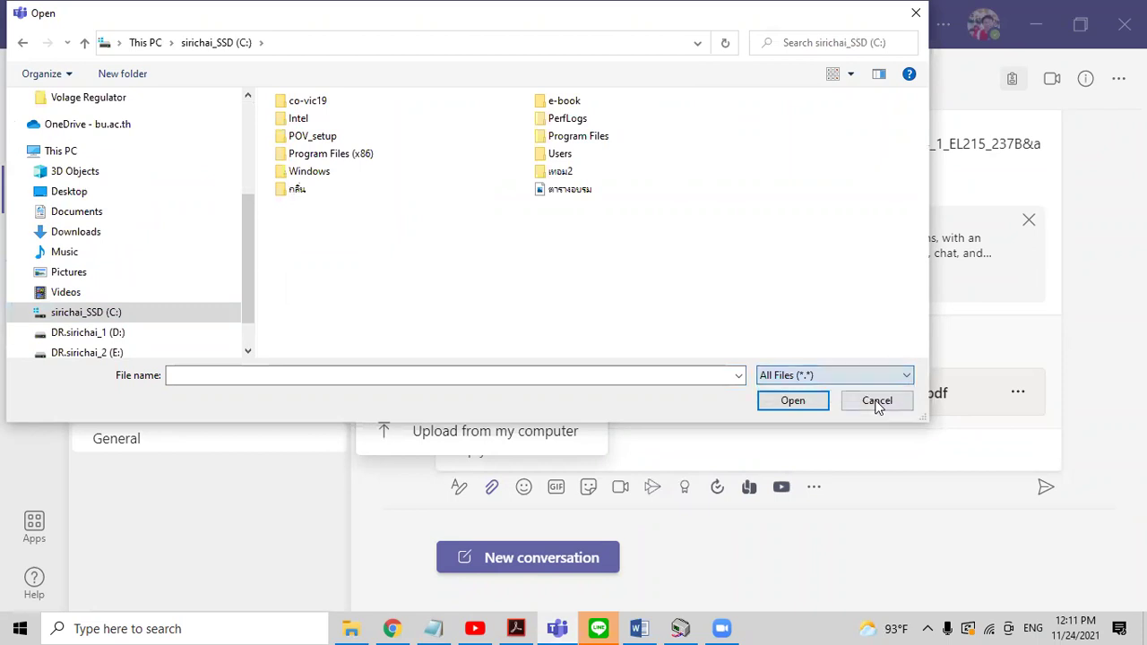
left_click(711, 376)
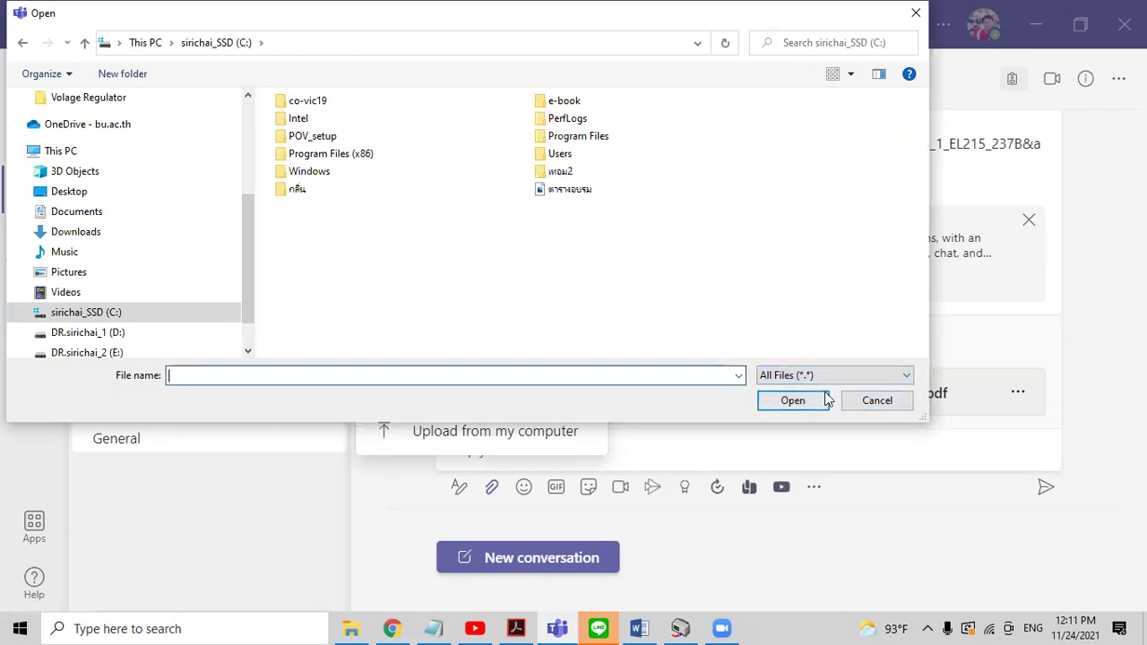
left_click(878, 401)
left_click(884, 475)
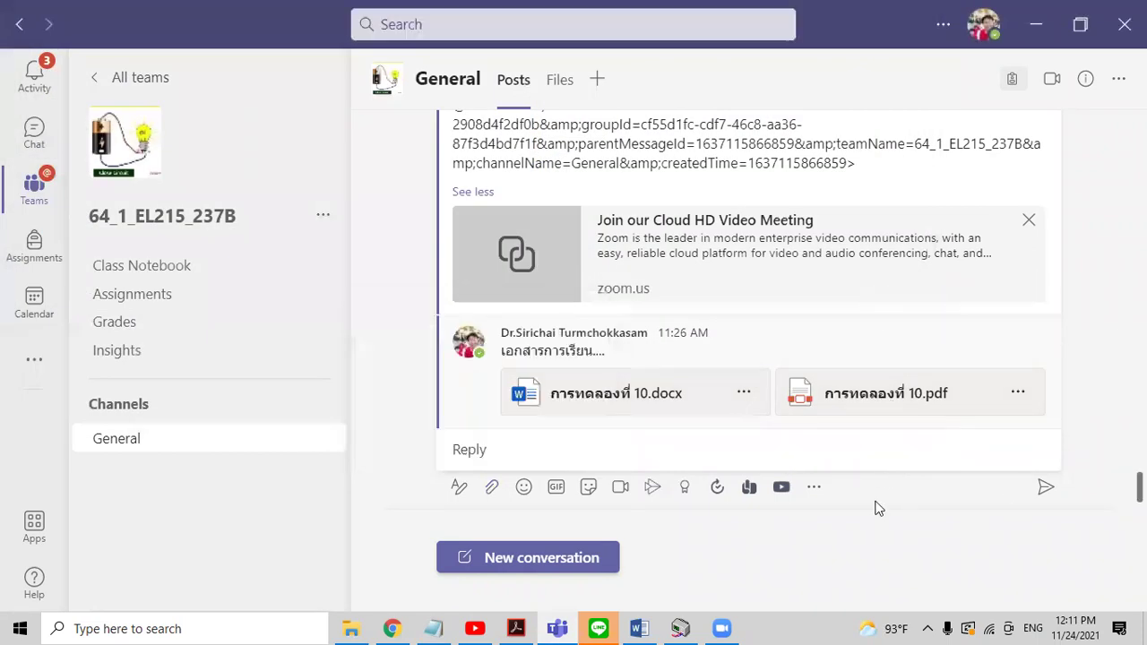
Step: Switch to Circuit Wizard, stop the simulation and save the circuit
left_click(682, 629)
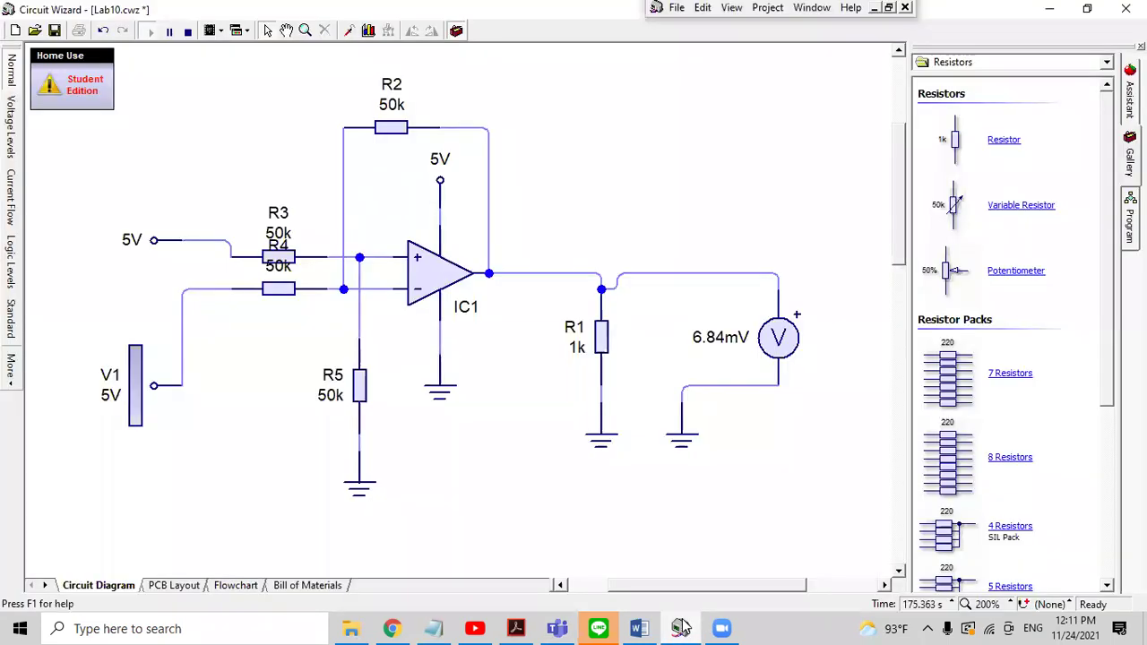
left_click(52, 31)
left_click(189, 31)
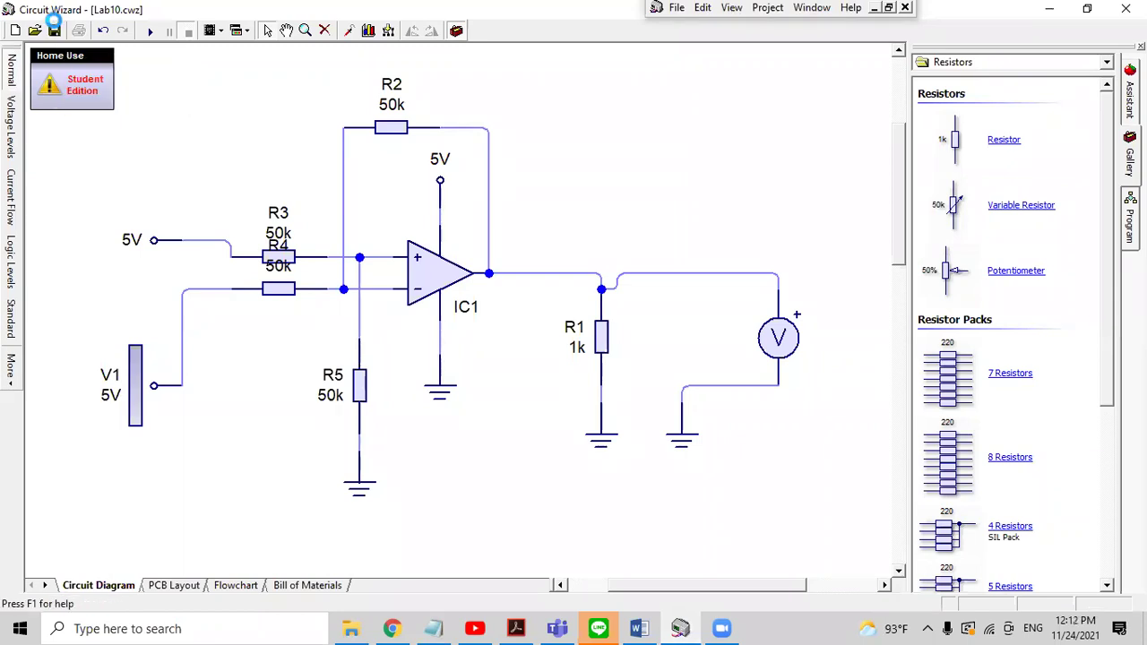
Step: Minimize Circuit Wizard and check the contents of drive C: in File Explorer for the circuit file again
left_click(1056, 8)
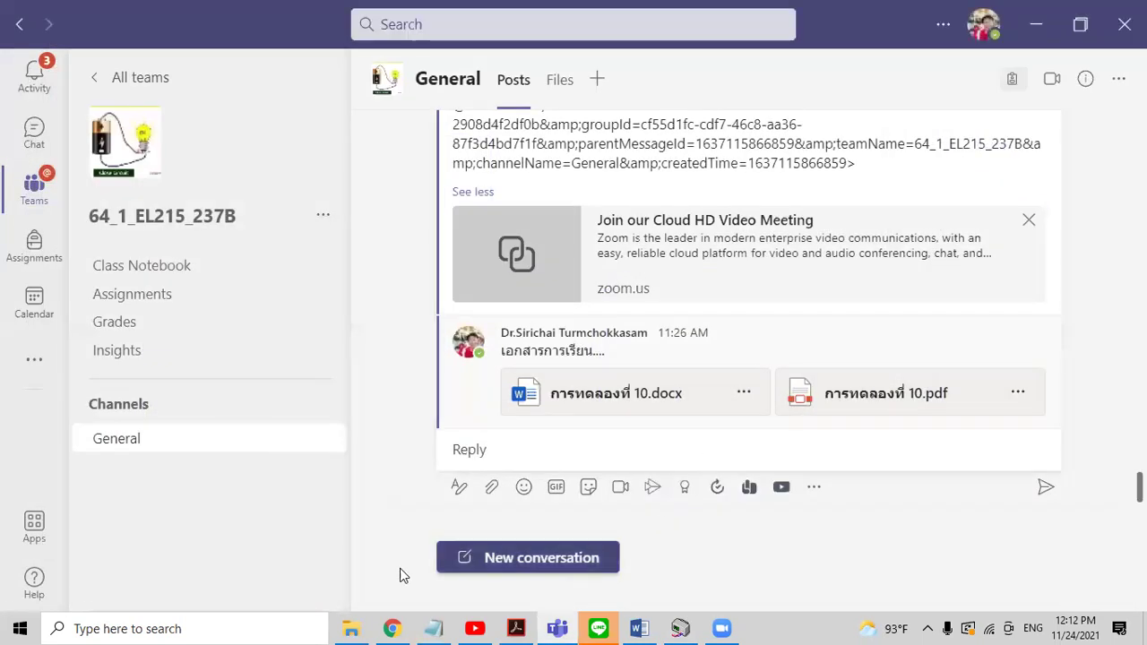
left_click(363, 626)
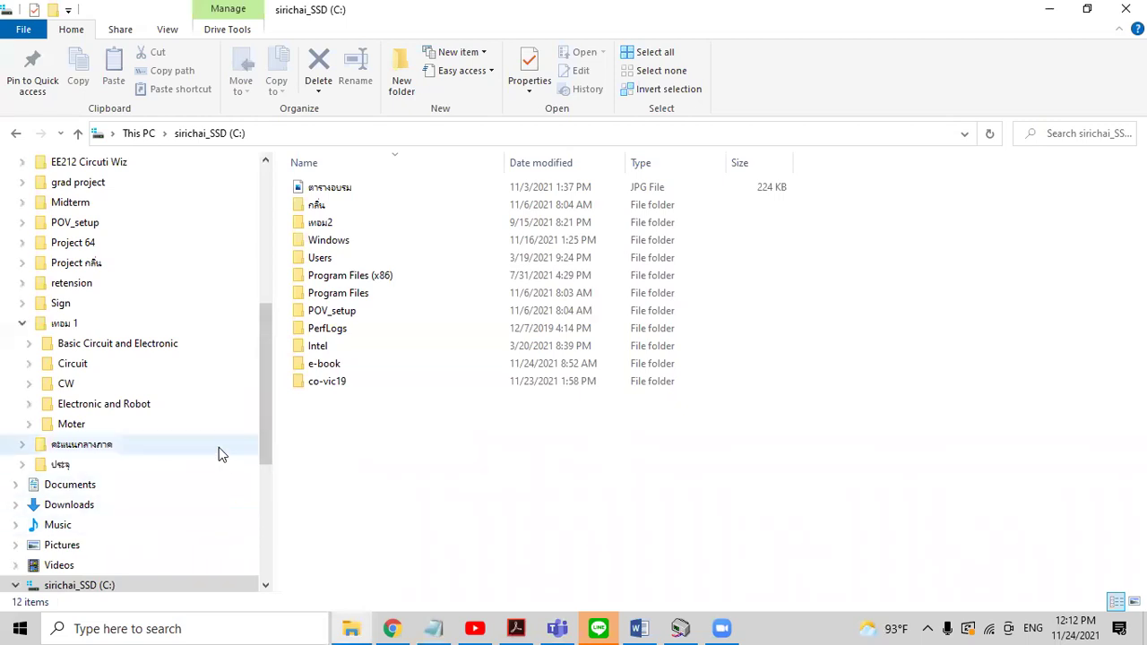
left_click(639, 627)
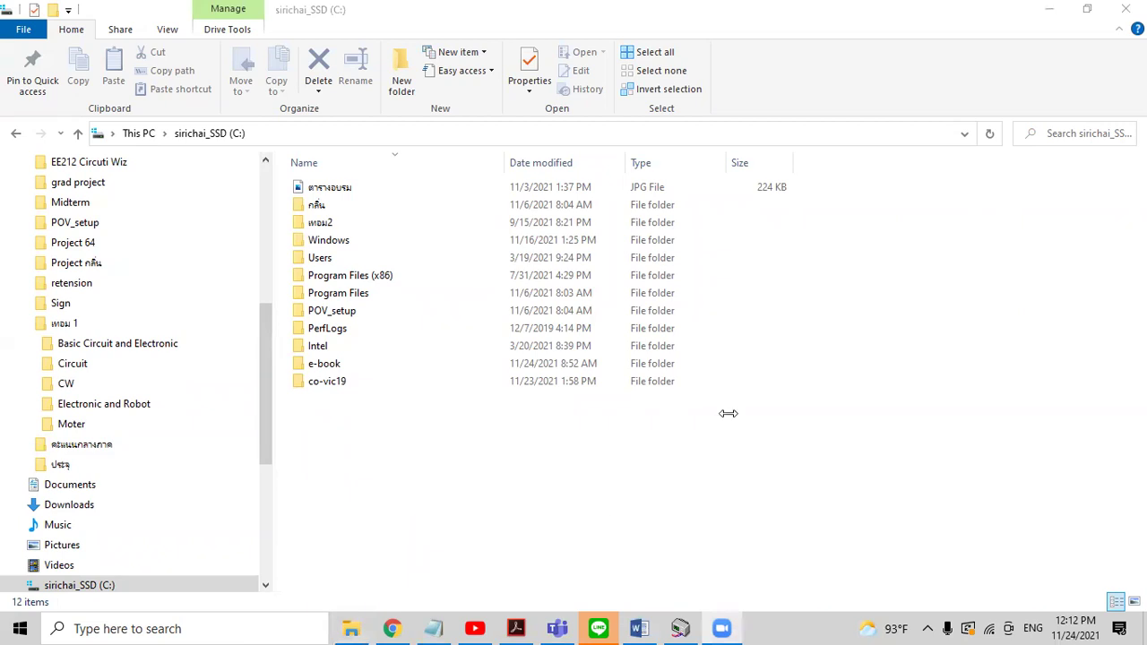
Step: Return to Circuit Wizard and save the circuit once more with the simulation stopped
left_click(737, 146)
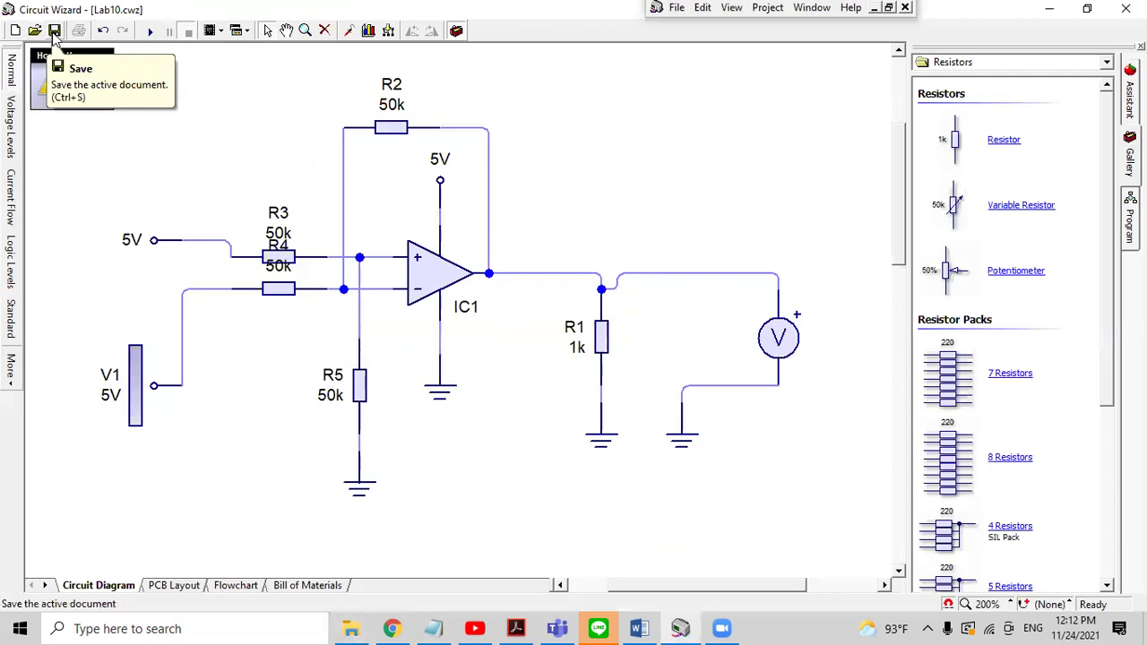
left_click(54, 31)
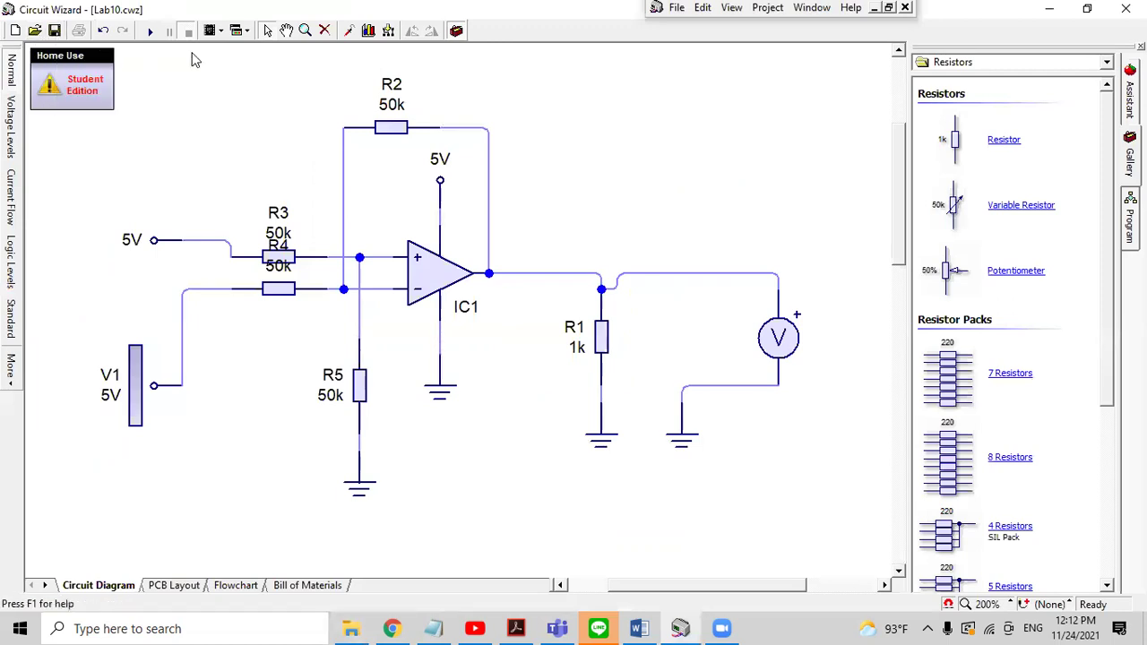
right_click(251, 87)
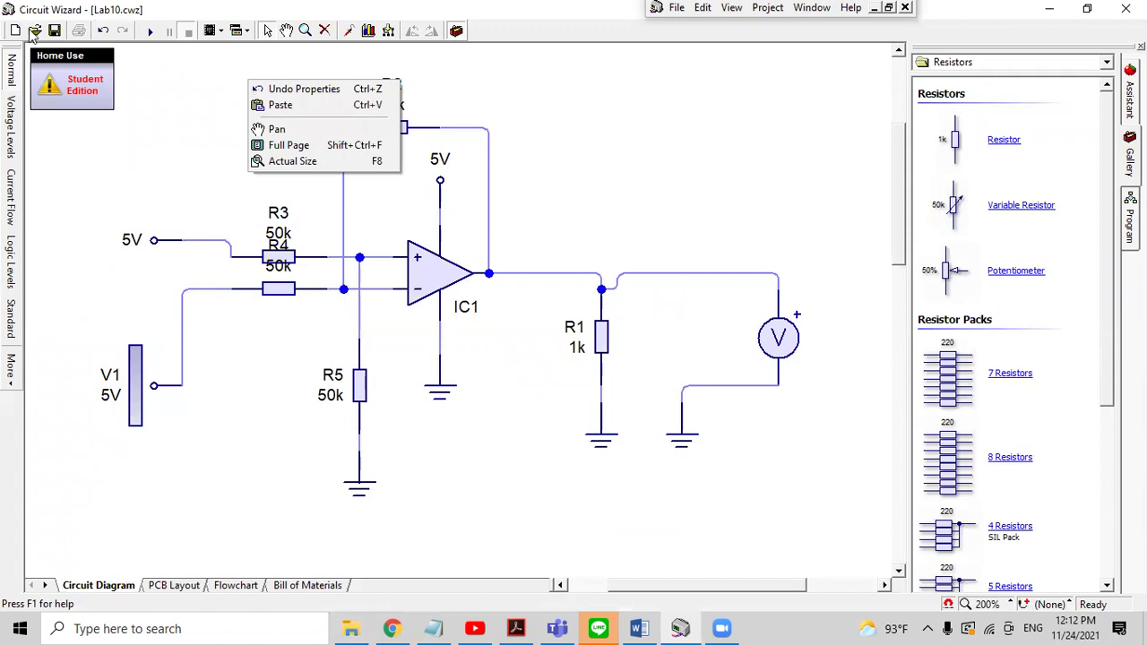
Step: Save the Lab10.cwz circuit again, leaving the toolbar display options unchanged
left_click(57, 31)
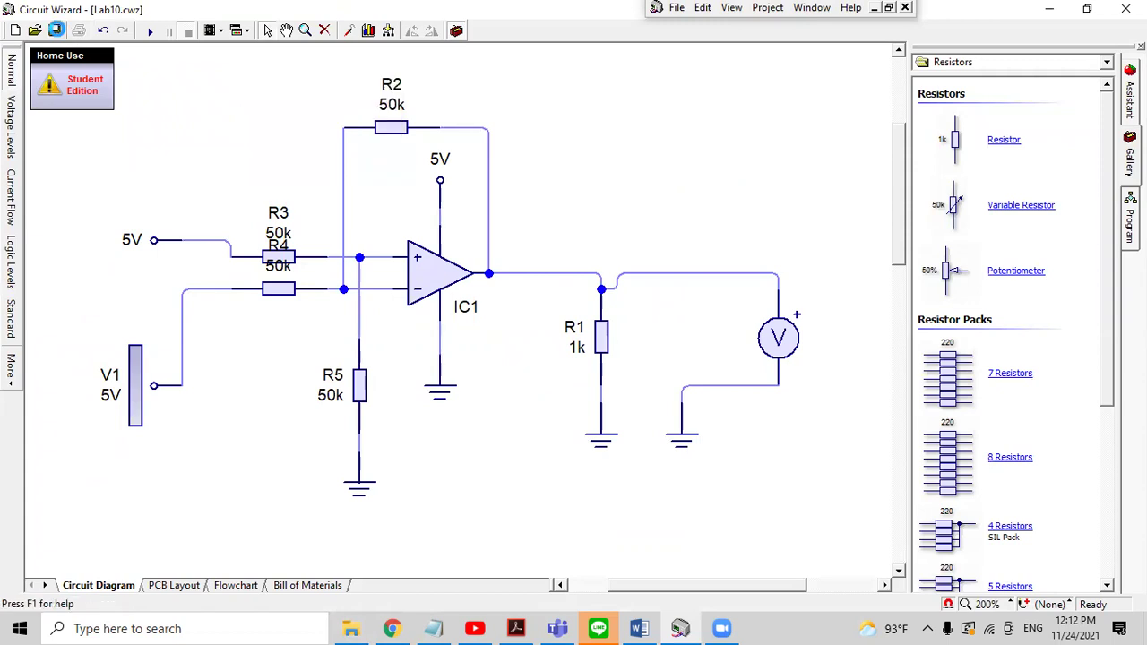
left_click(55, 31)
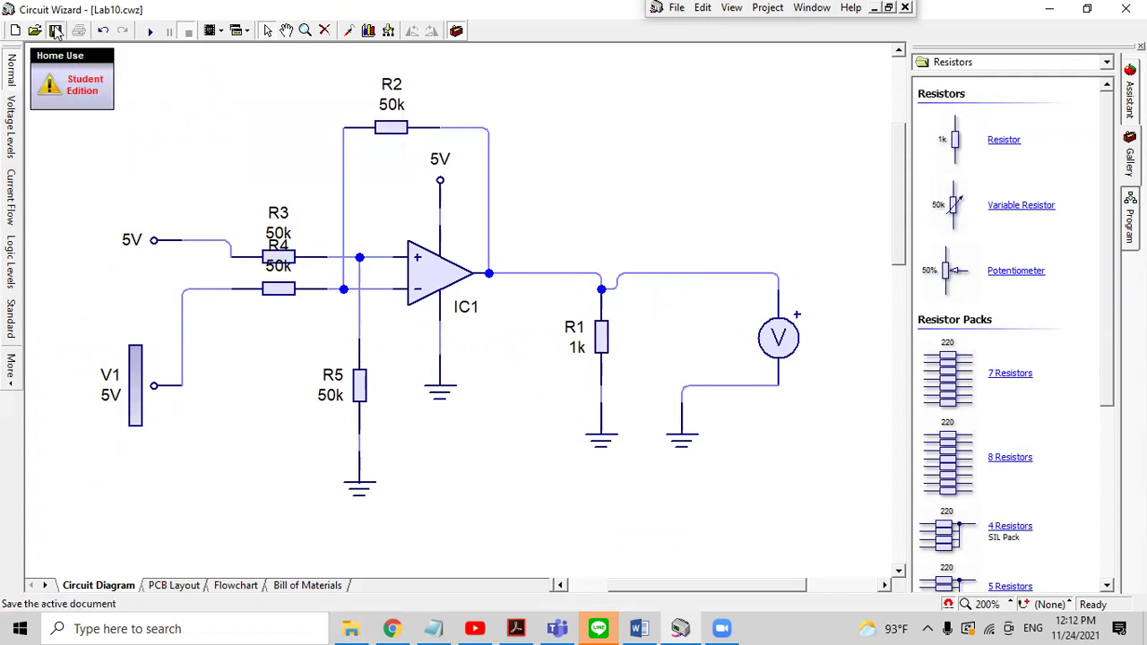
right_click(57, 30)
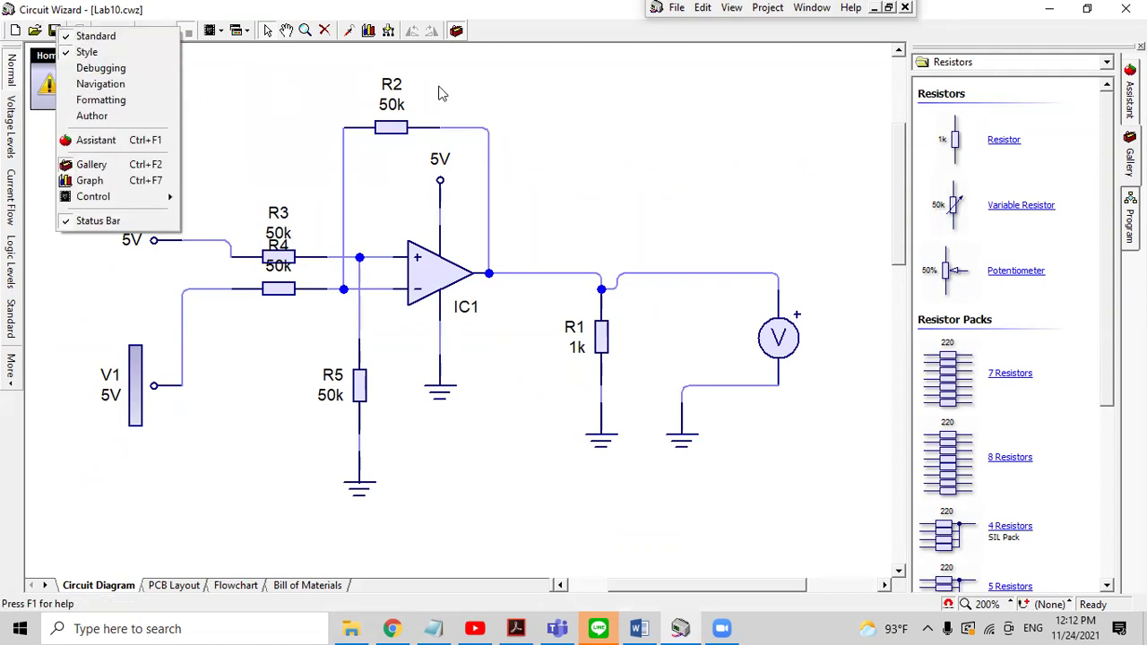
left_click(473, 87)
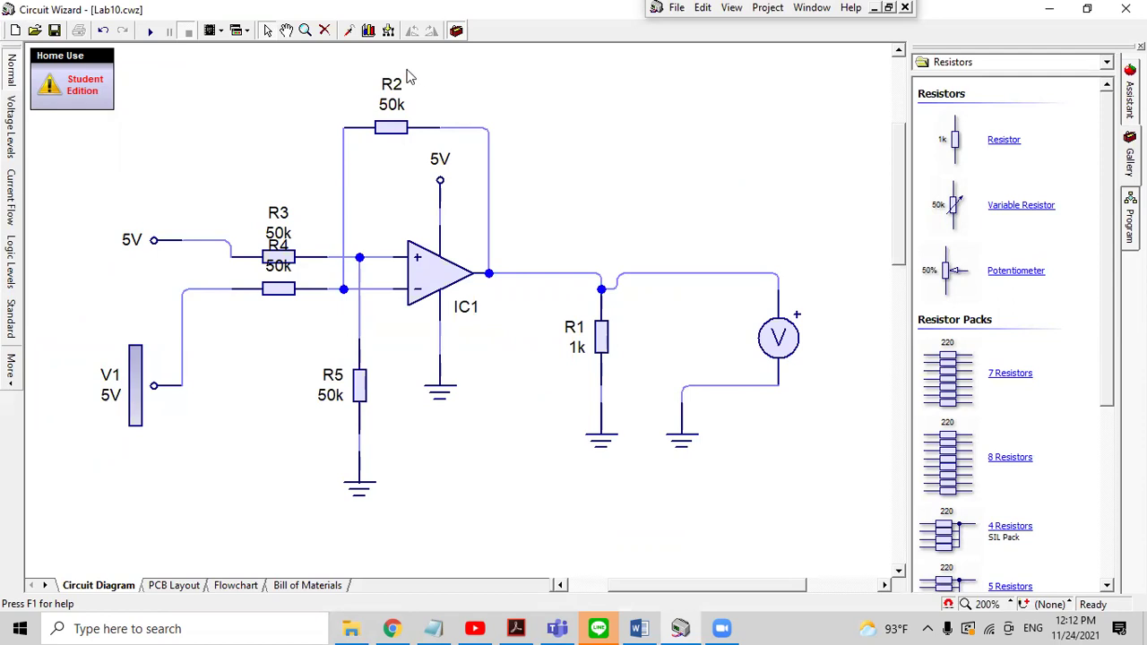
left_click(54, 32)
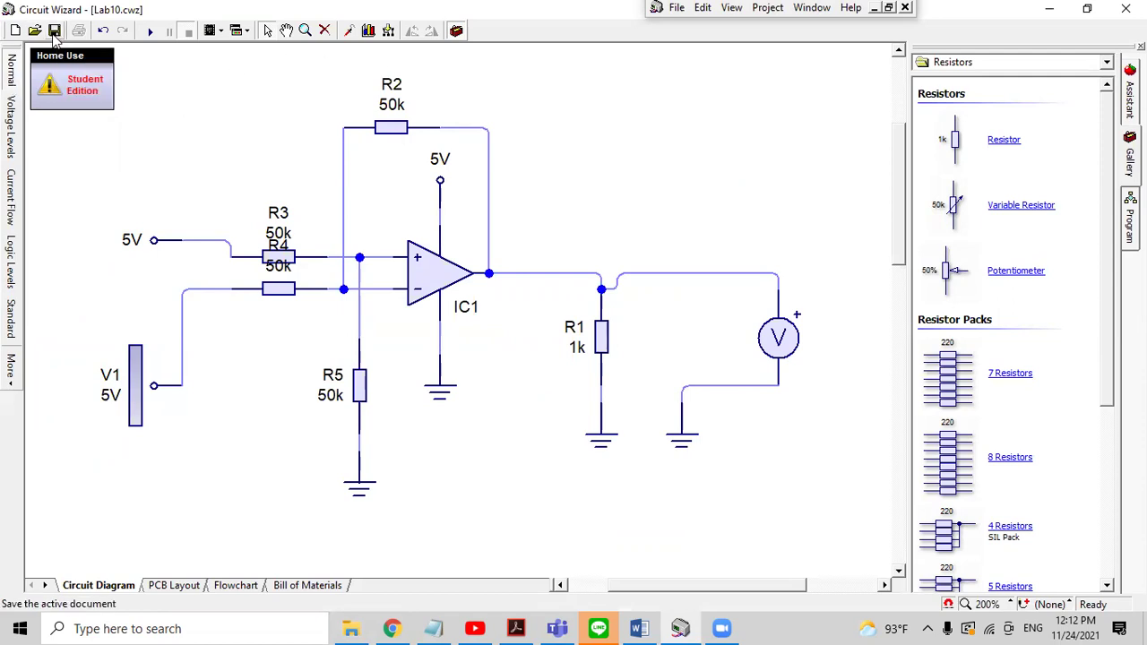
right_click(54, 34)
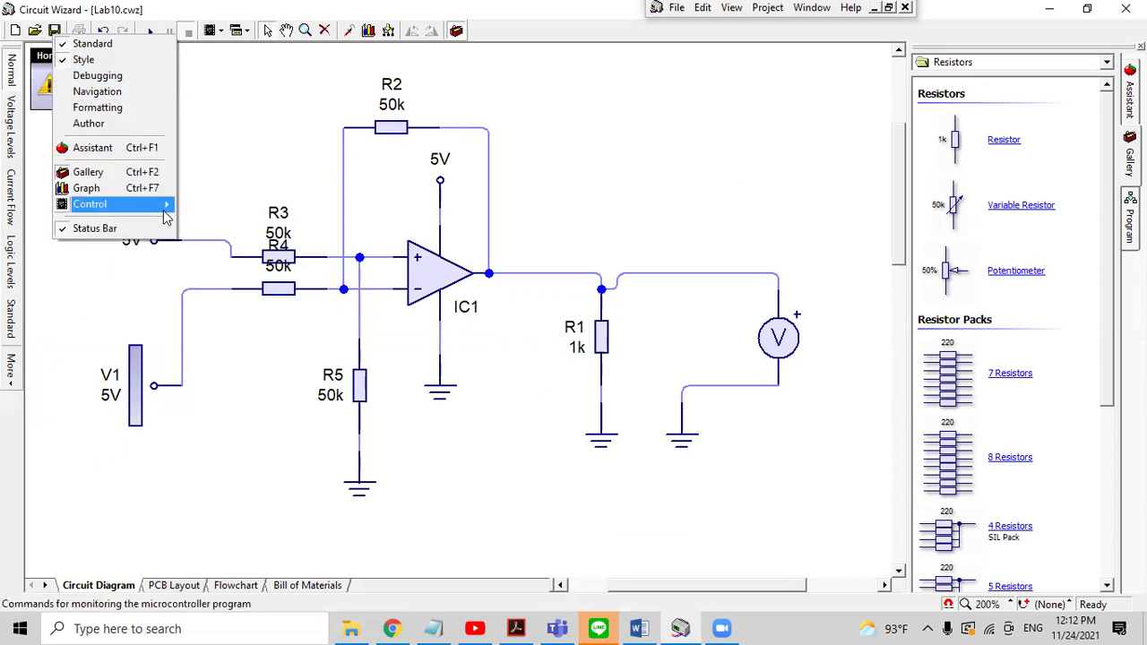
mouse_move(166, 217)
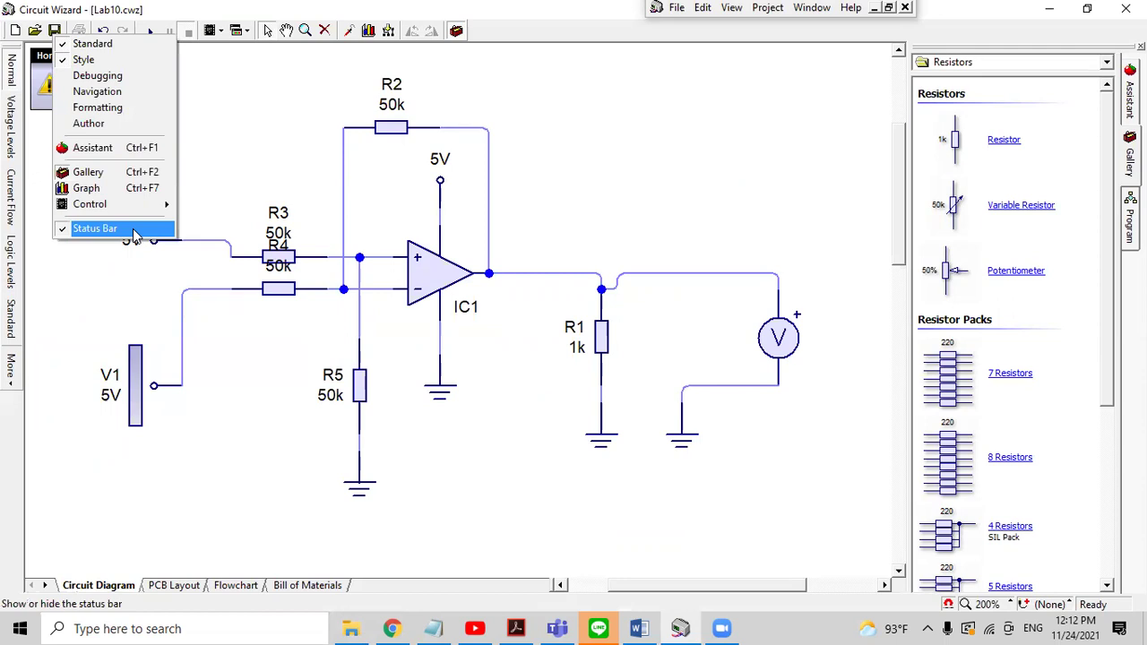
left_click(654, 123)
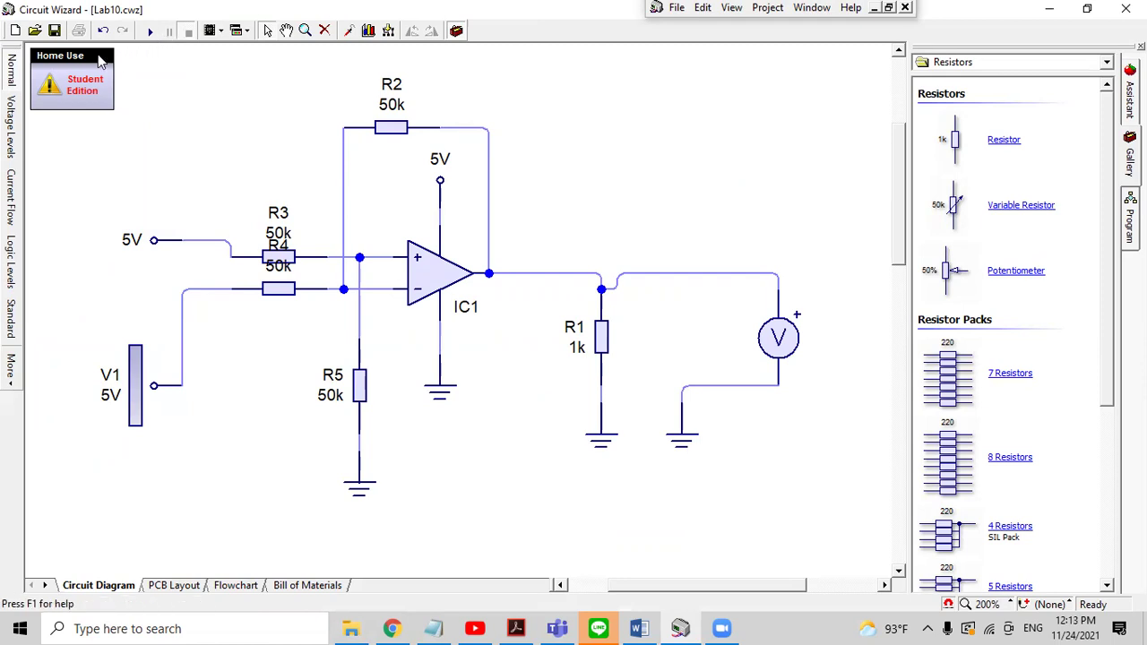
left_click(59, 38)
Step: Minimize Circuit Wizard, File Explorer and Teams to check the desktop for the circuit file
left_click(1050, 8)
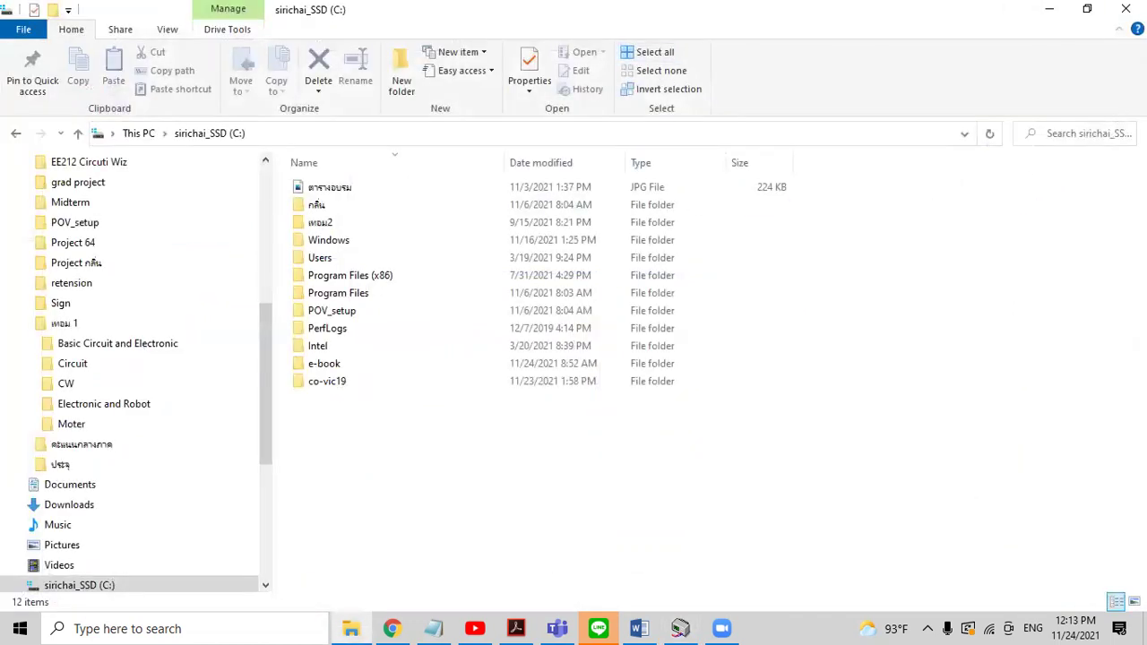
left_click(1061, 15)
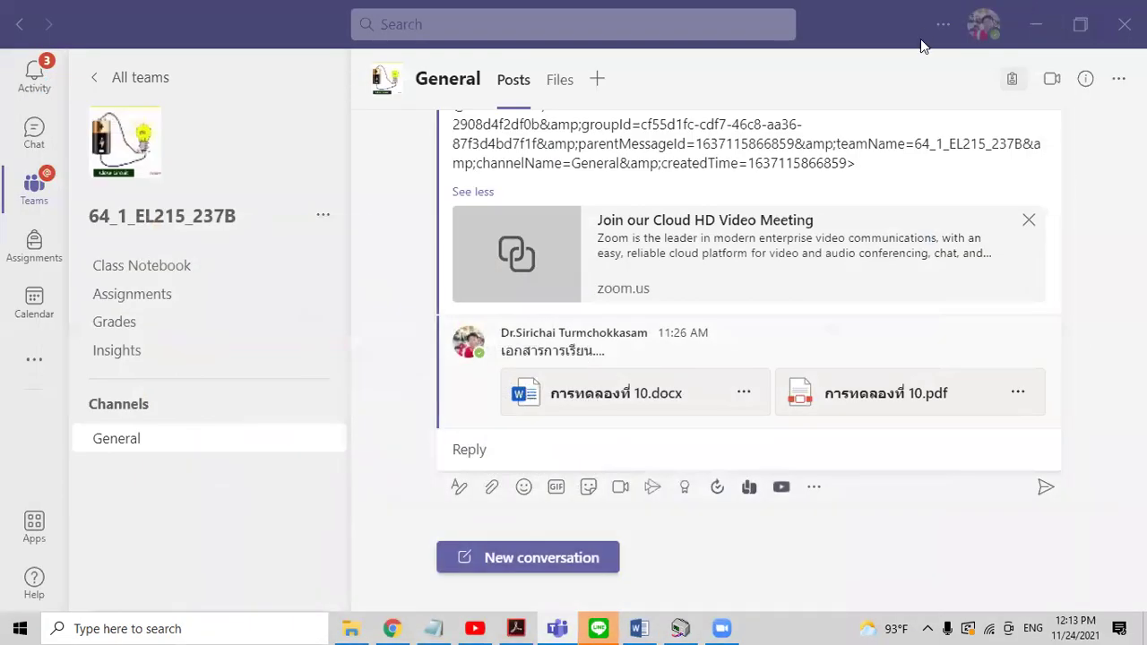
left_click(1040, 18)
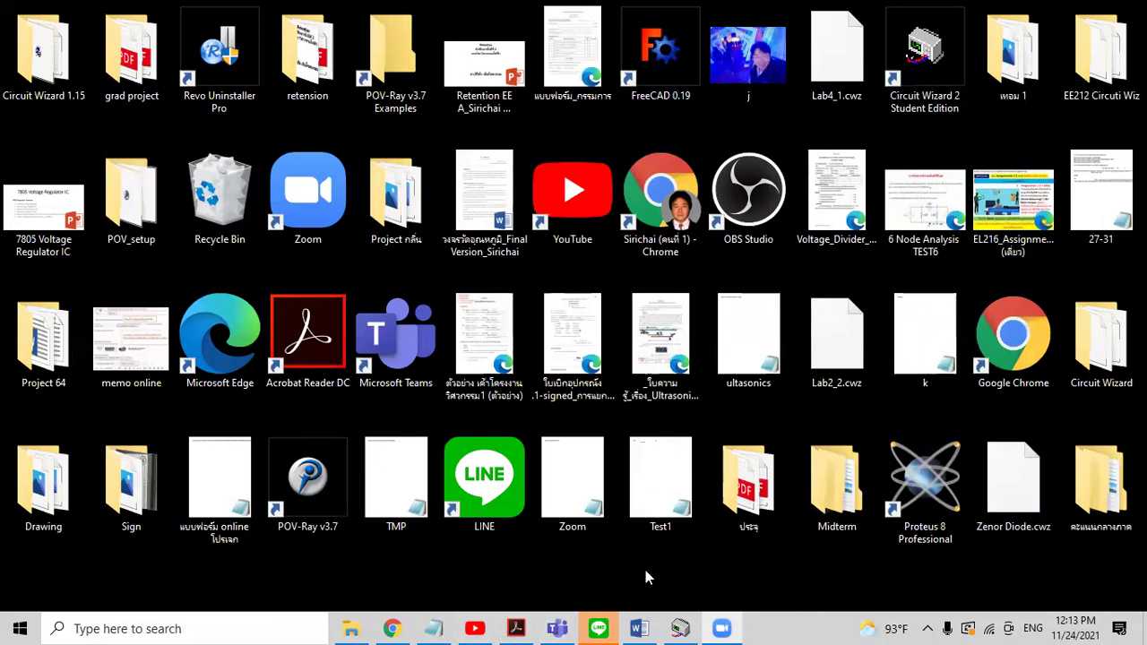
Step: Return to Circuit Wizard and copy the whole circuit into a new Electronics Project based on the Design With Flowchart template
left_click(680, 629)
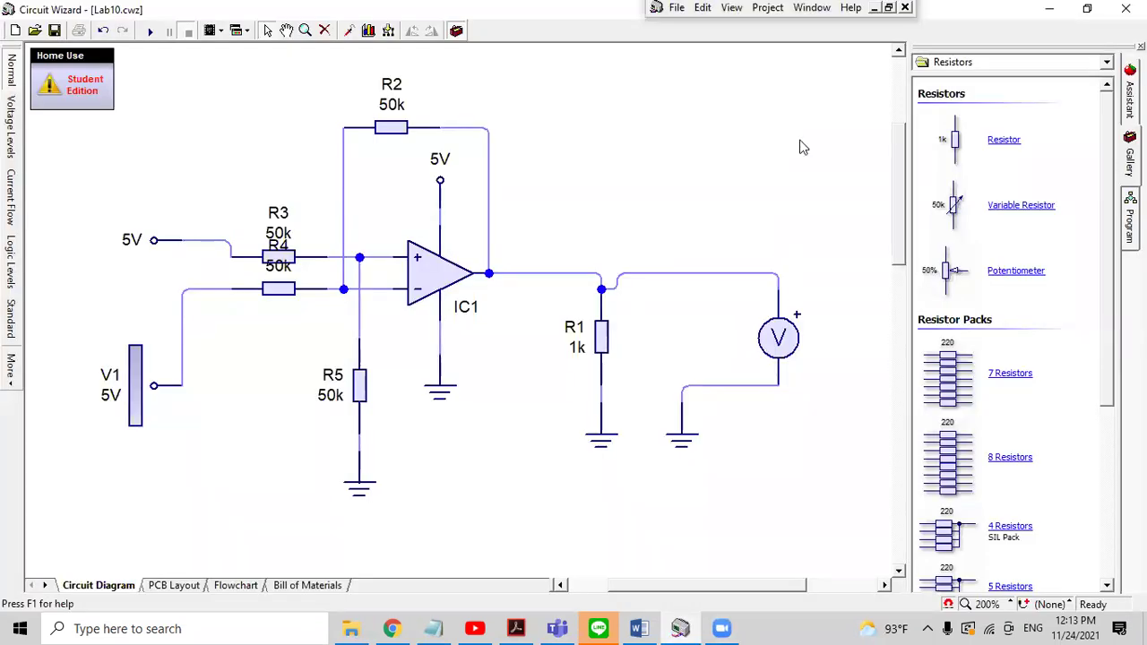
key("ctrl+a")
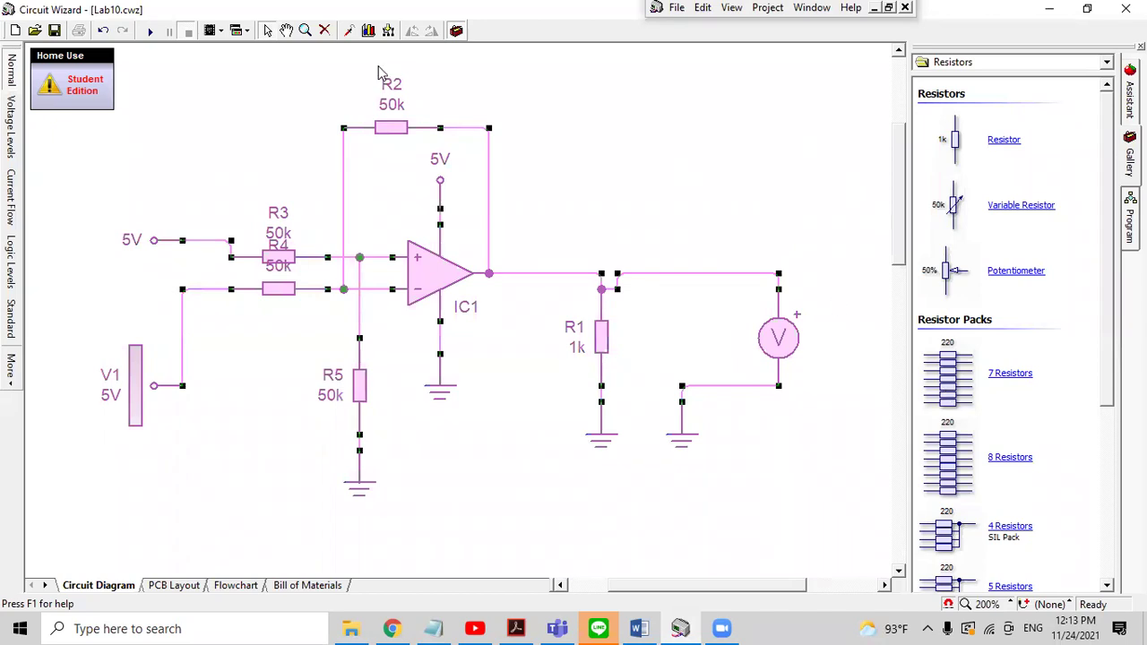
left_click(14, 32)
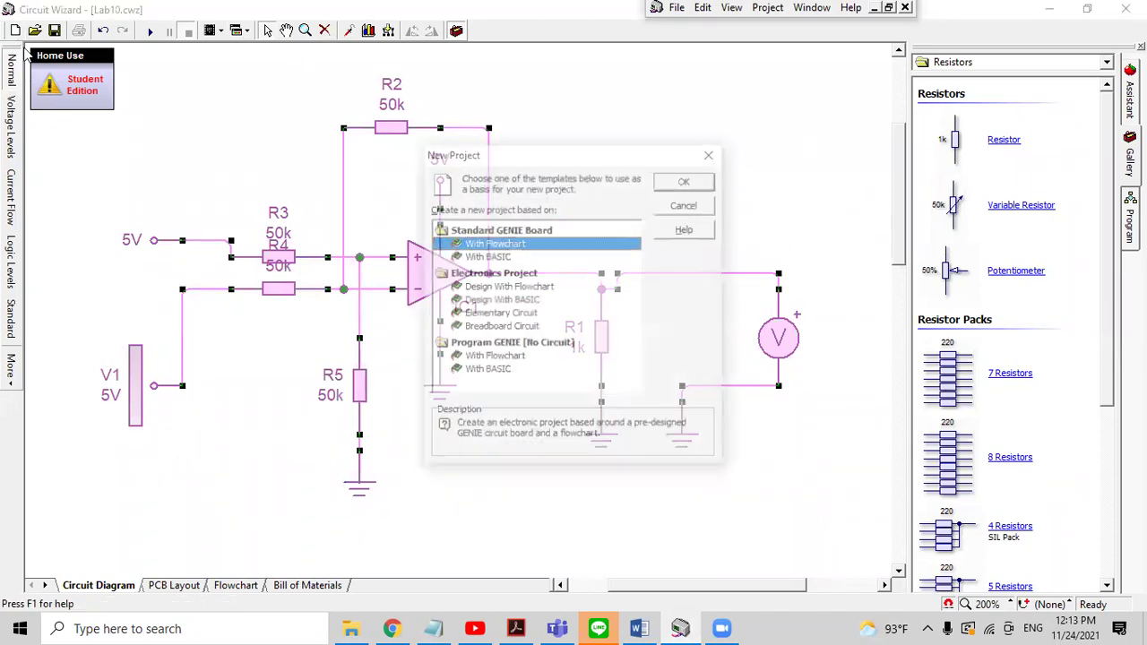
double_click(551, 293)
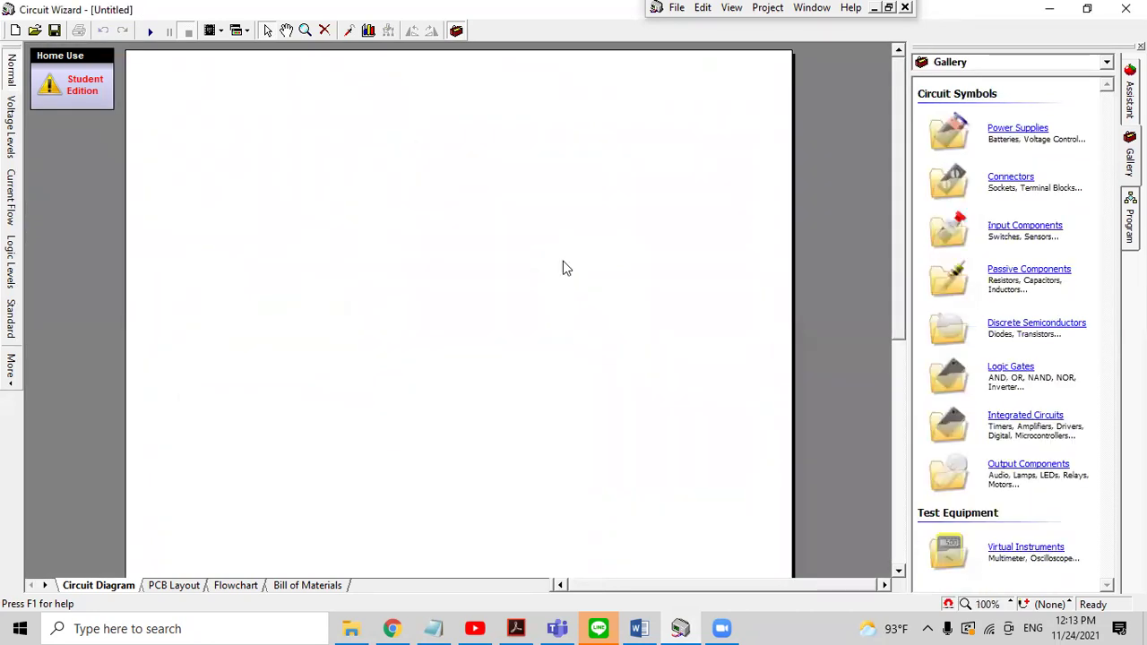
right_click(555, 261)
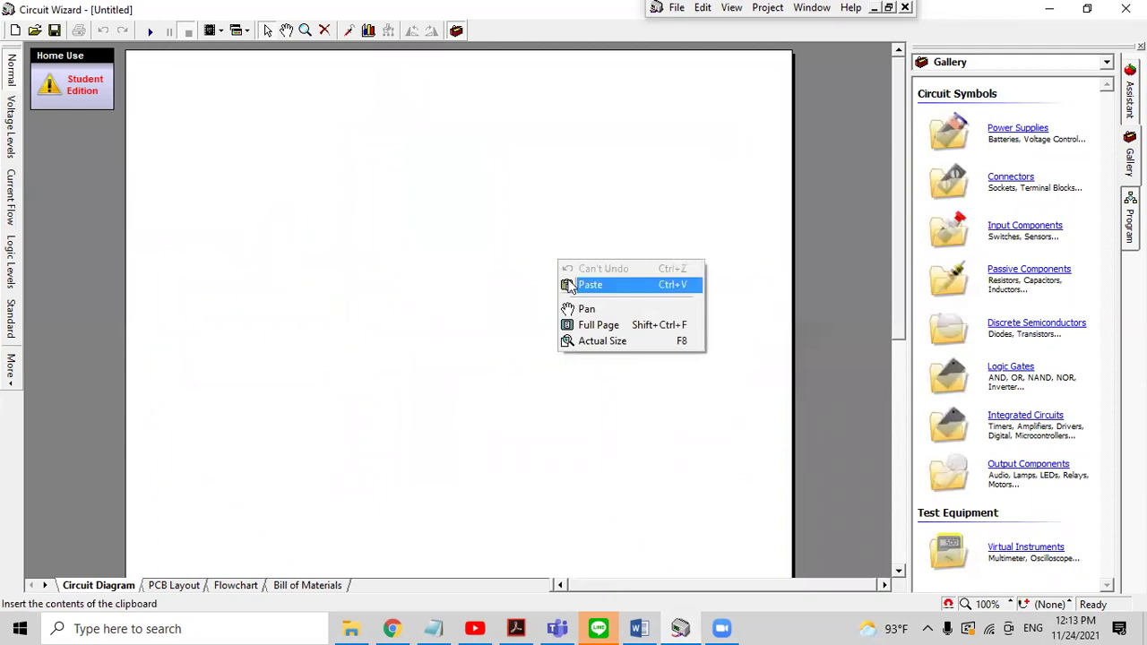
left_click(569, 285)
left_click(493, 319)
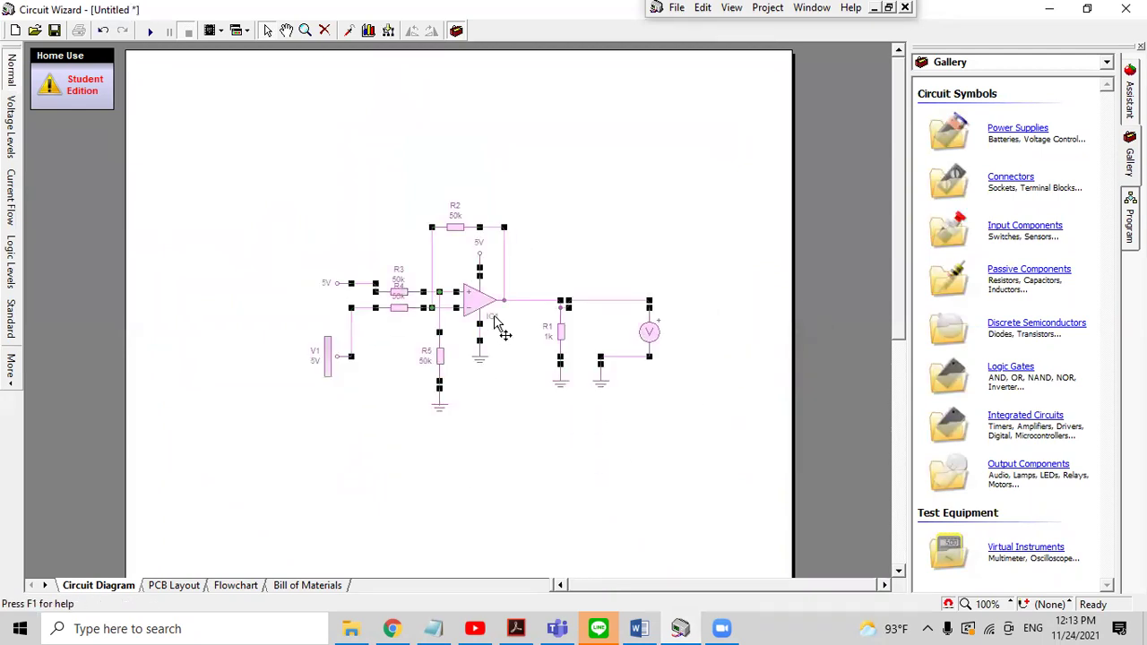
left_click(508, 453)
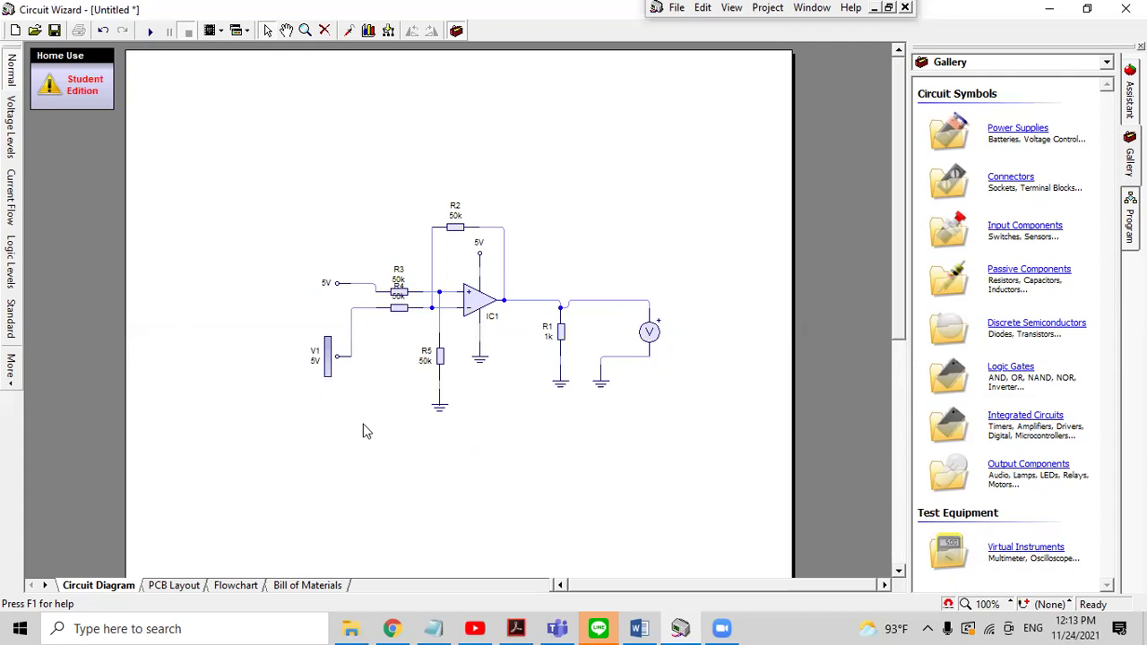
Step: Use the Save As dialog to move Lab10.cwz from drive C: into the co-vic19 folder, and close it without saving the new project
left_click(56, 31)
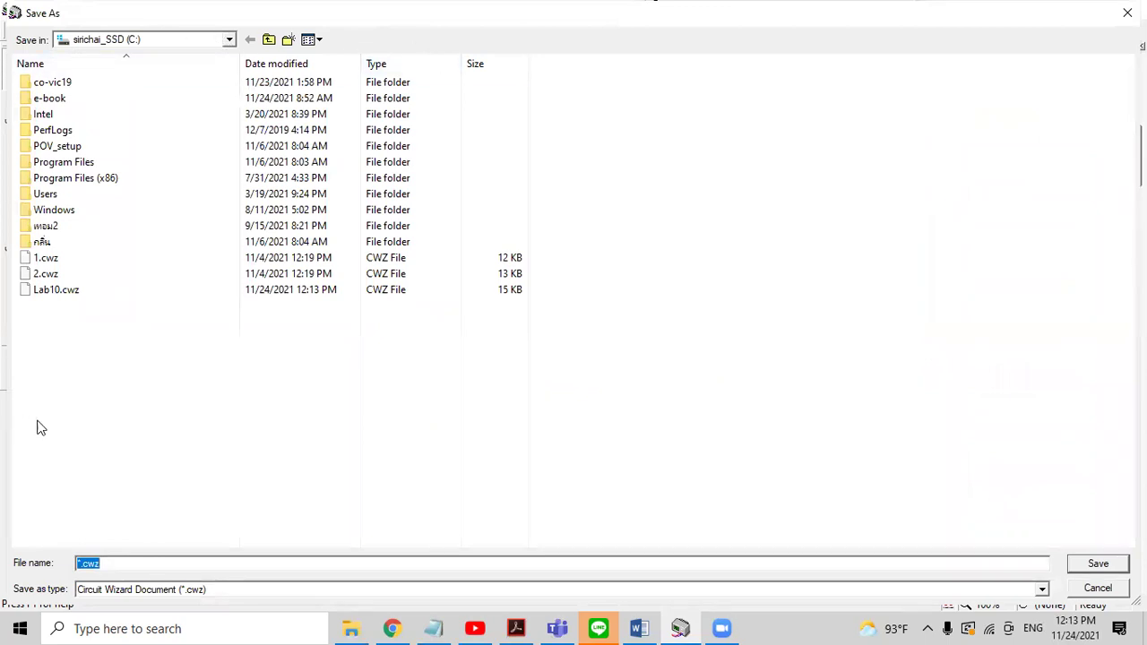
left_click(82, 293)
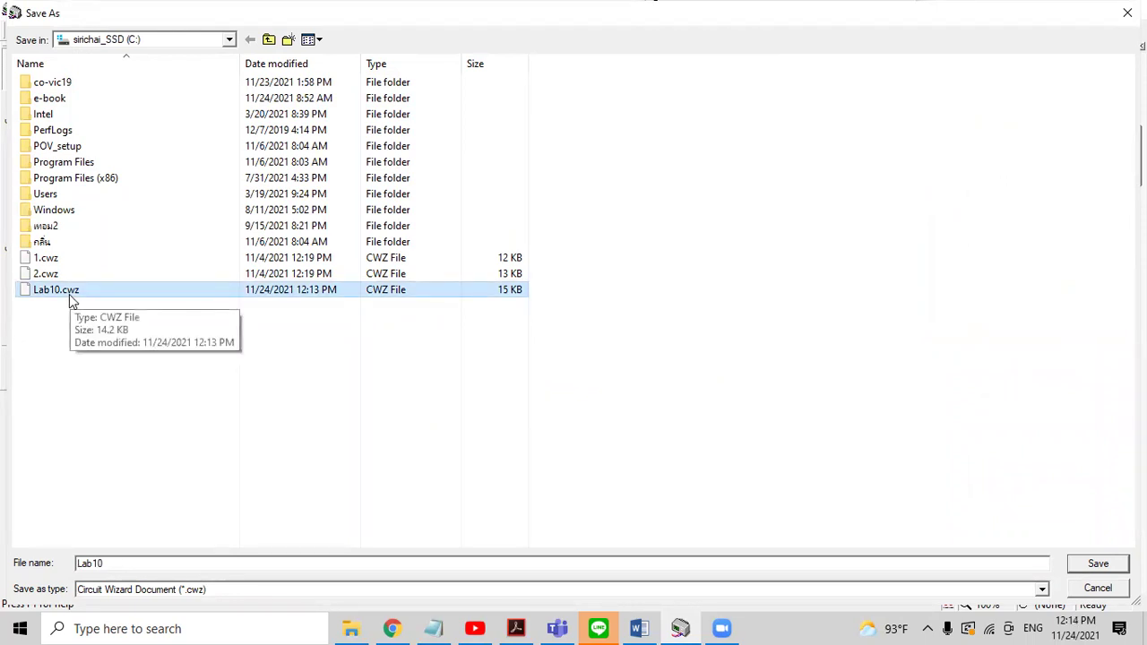
left_click_drag(69, 293, 118, 82)
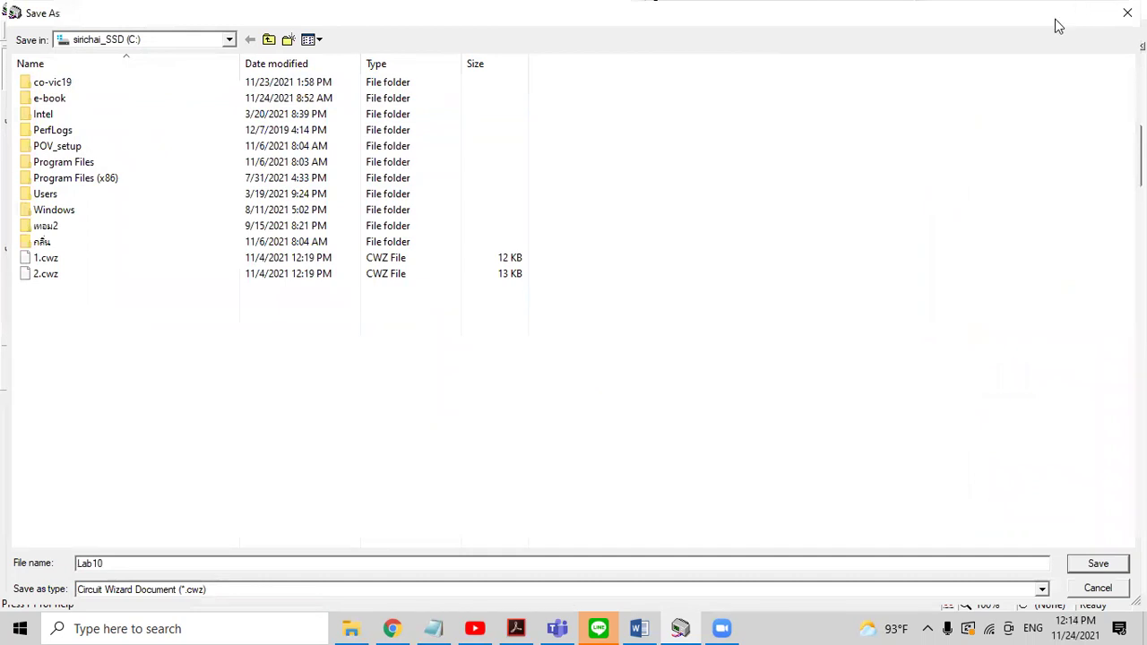
left_click(1128, 12)
left_click(1055, 11)
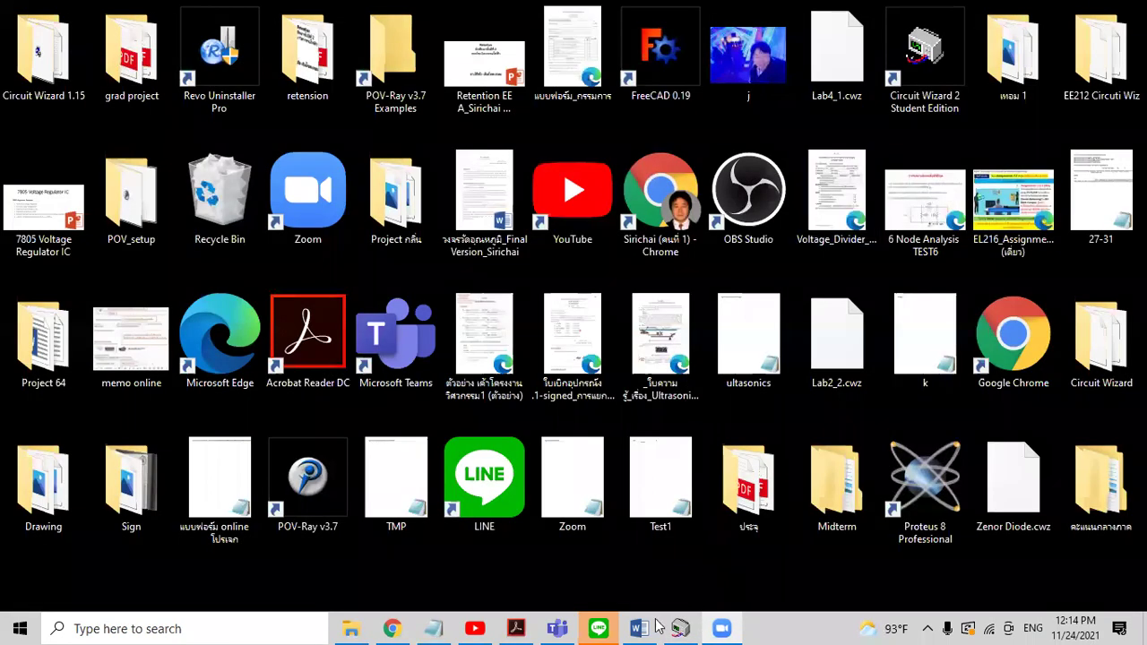
left_click(674, 628)
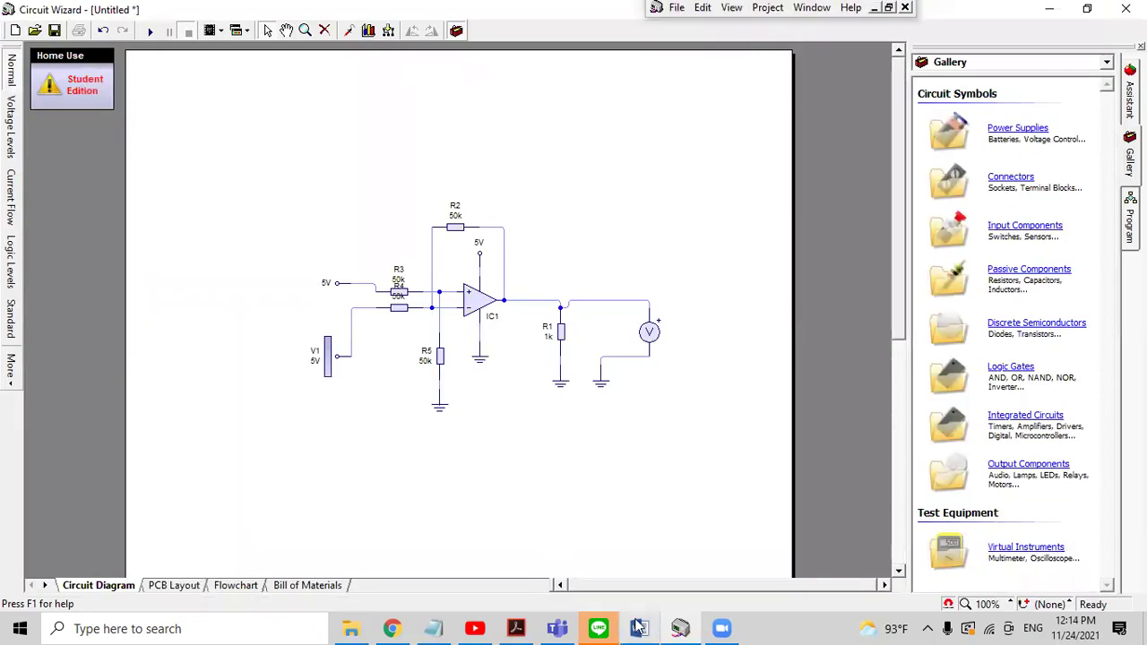
Step: Switch to Teams and attach Lab10.cwz from the co-vic19 folder to a reply in the General channel, uploading it to the General location
left_click(562, 626)
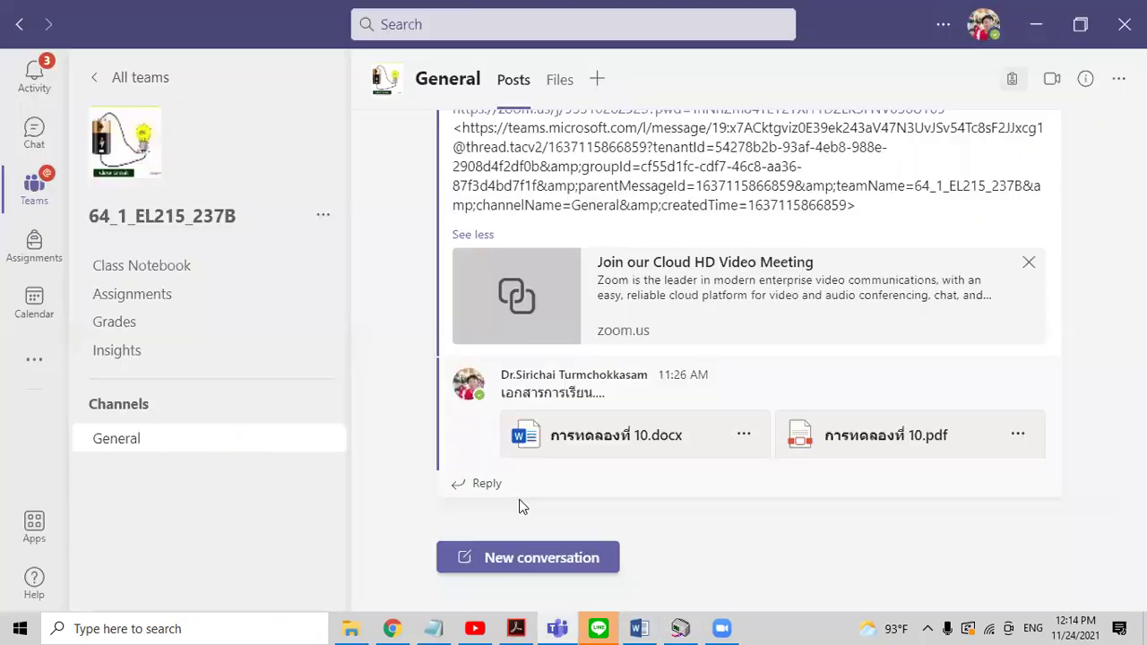
left_click(481, 486)
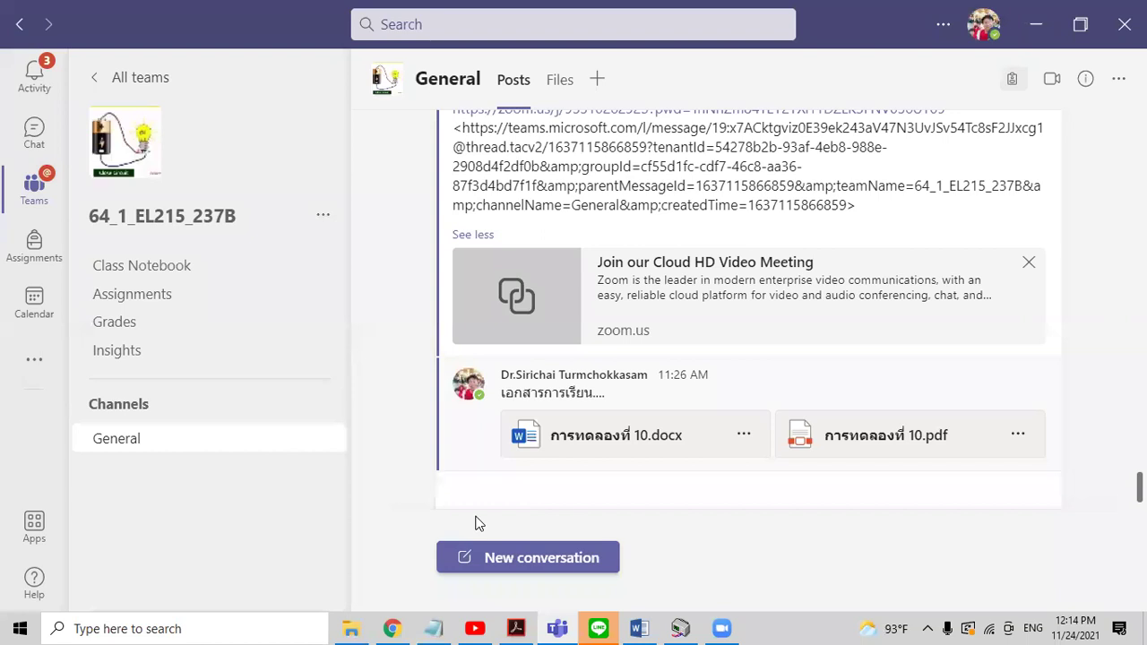
left_click(491, 487)
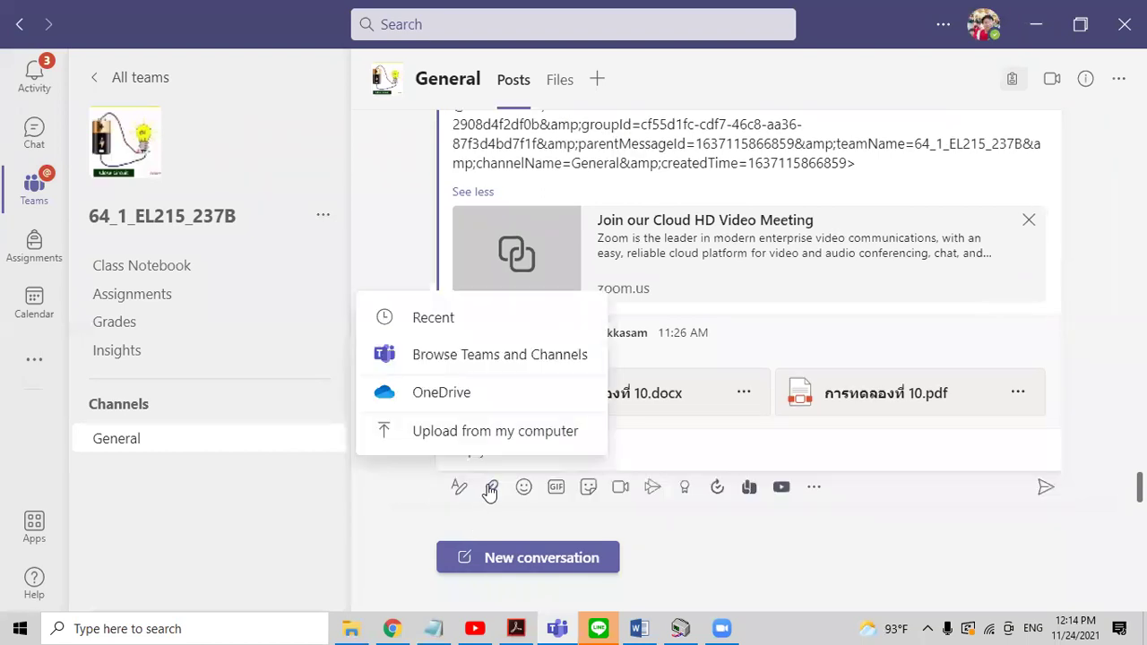
left_click(475, 431)
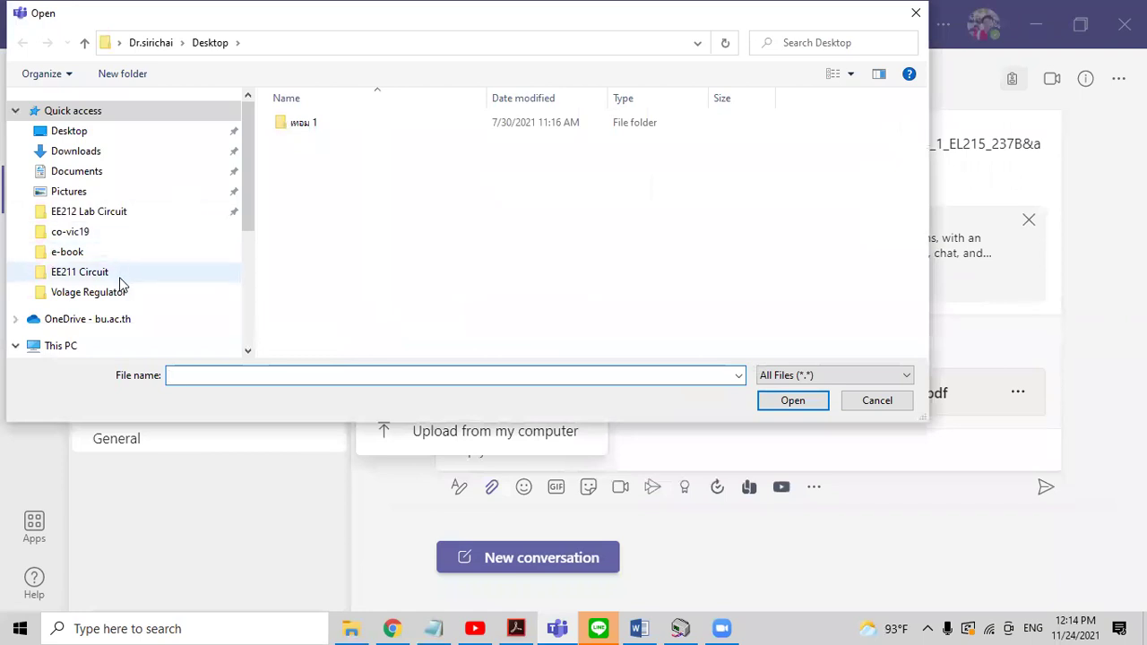
left_click(122, 230)
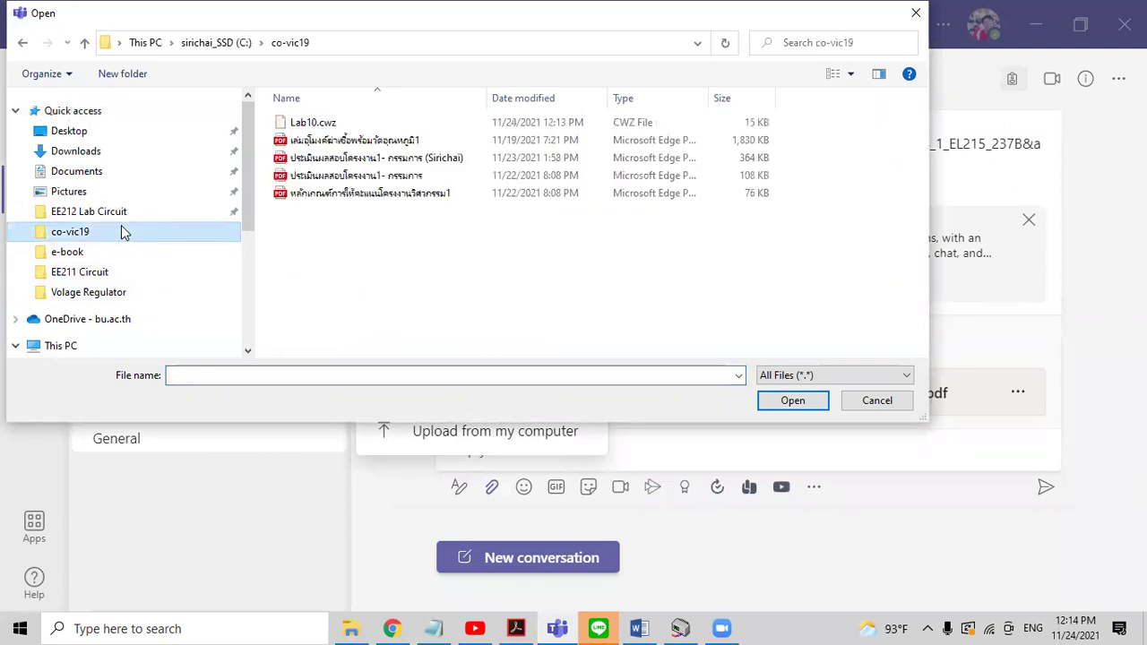
double_click(305, 125)
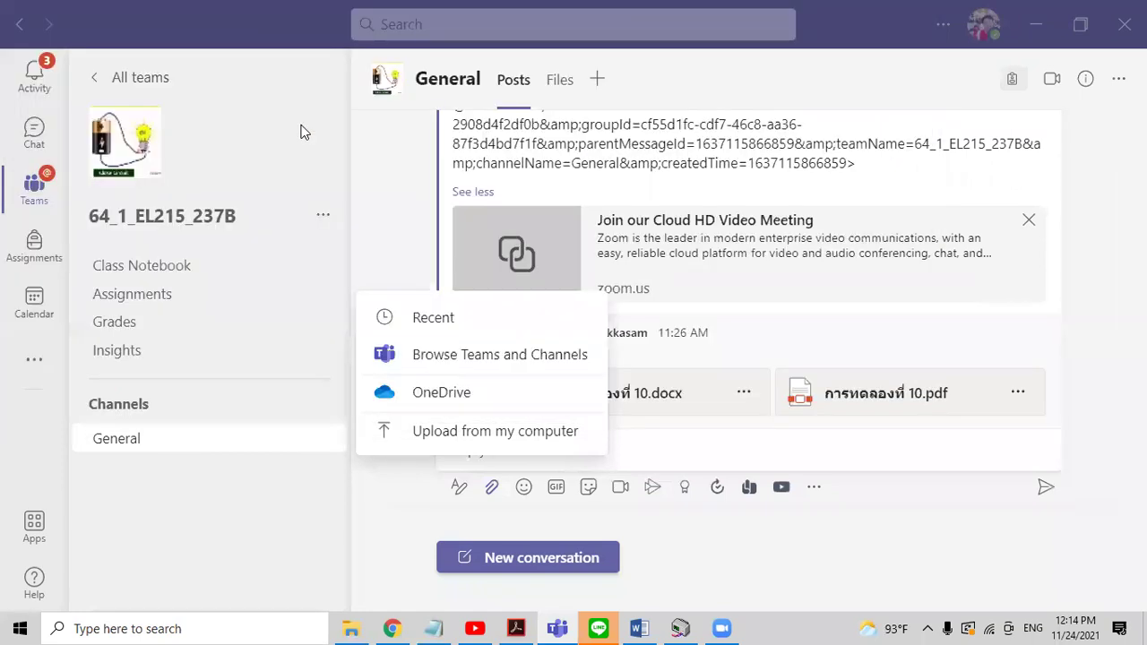
left_click(627, 458)
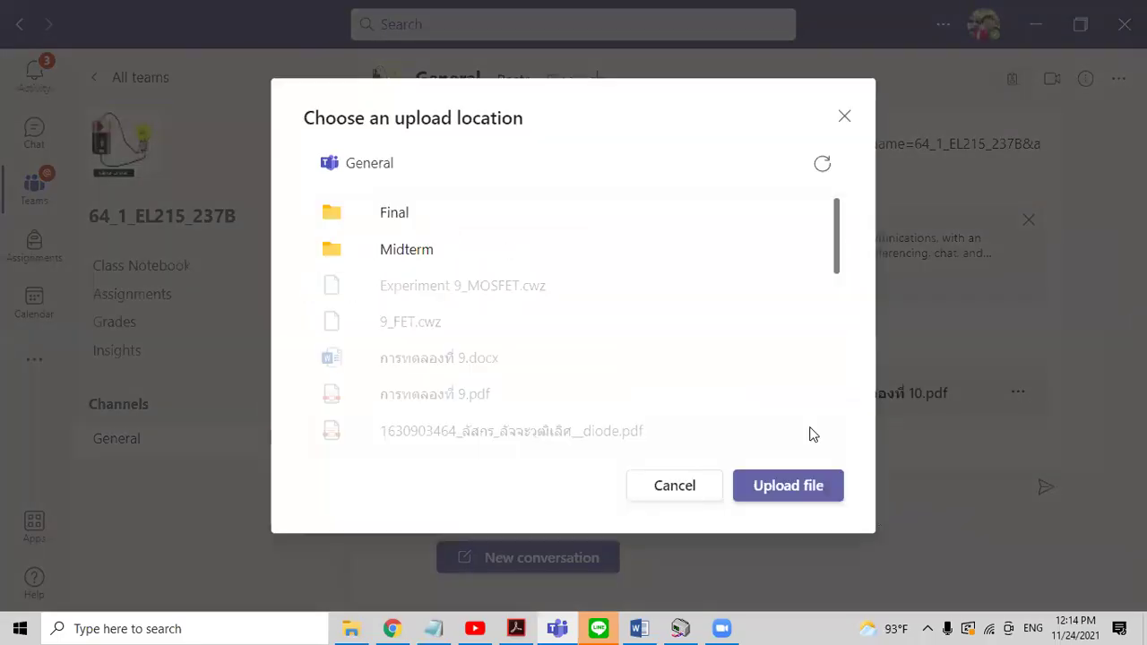
left_click(807, 488)
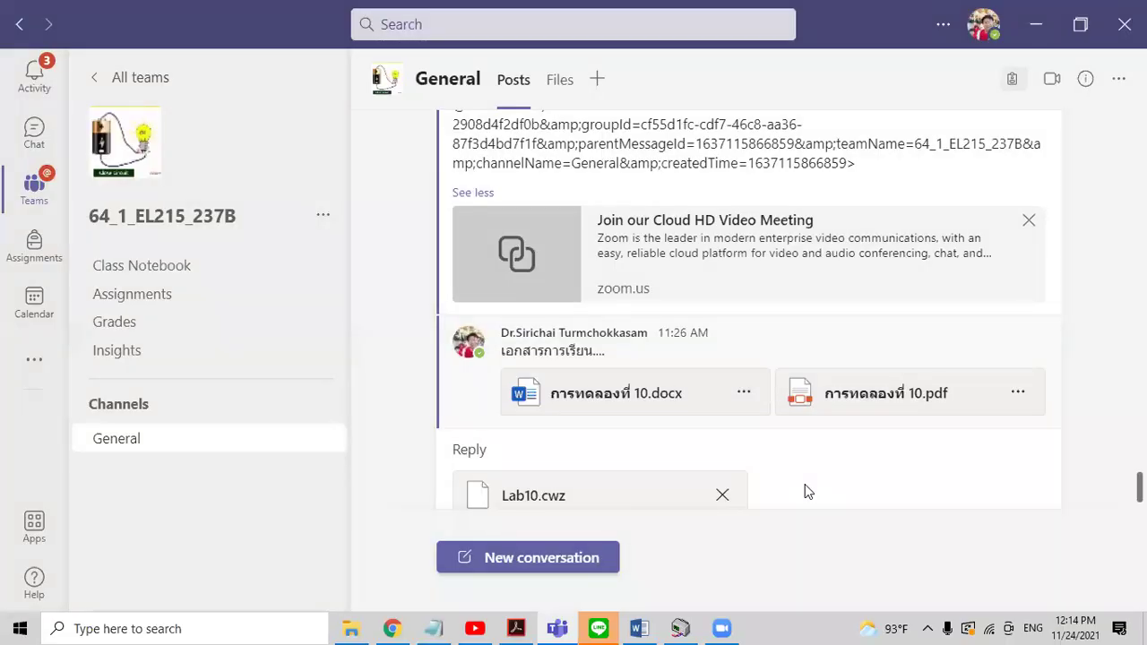
Step: Copy the name of the desktop folder "Circuit Wizard" and paste it as text into the Teams reply
left_click(1035, 24)
left_click(1054, 9)
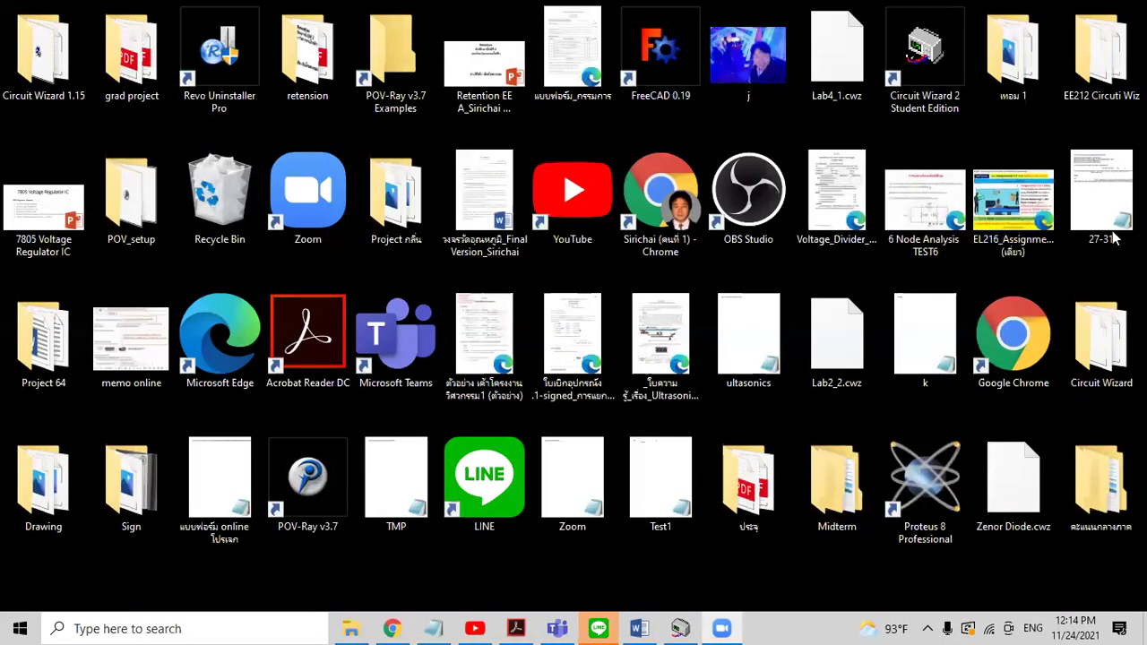
left_click(1112, 393)
key("F2")
key("ctrl+c")
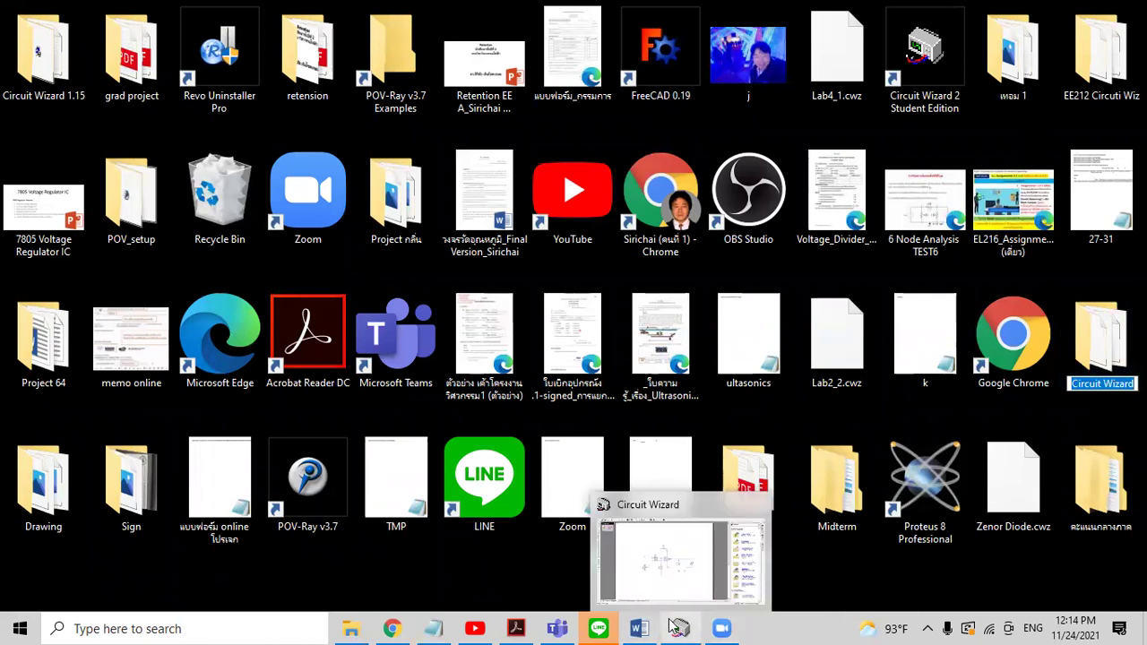
mouse_move(567, 627)
left_click(540, 562)
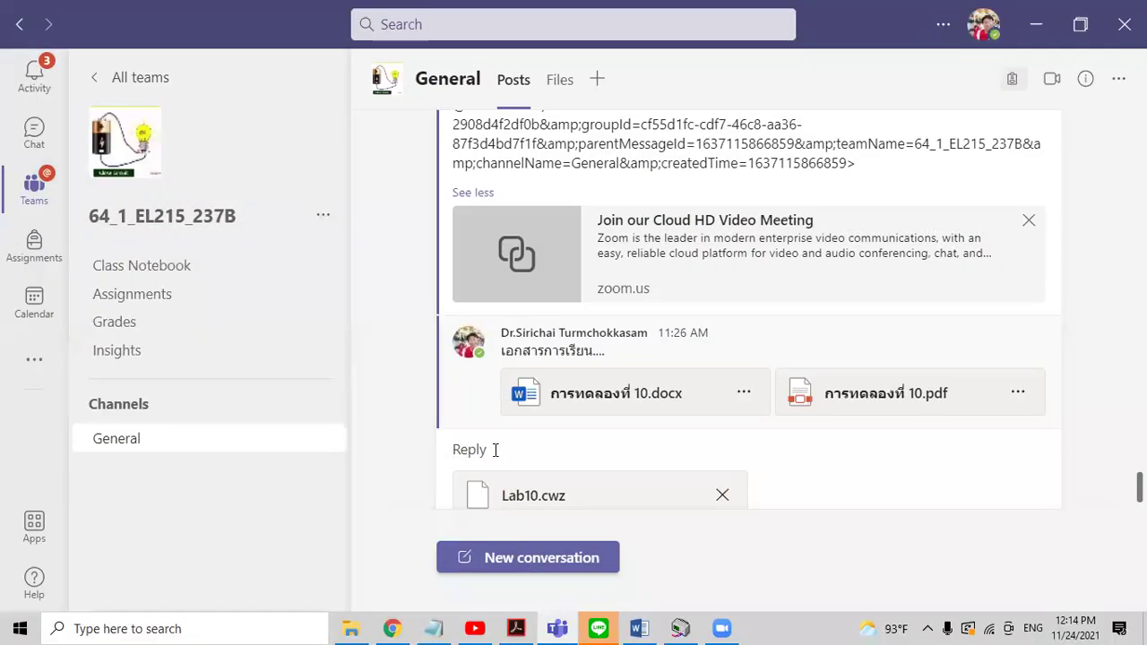
key("ctrl+v")
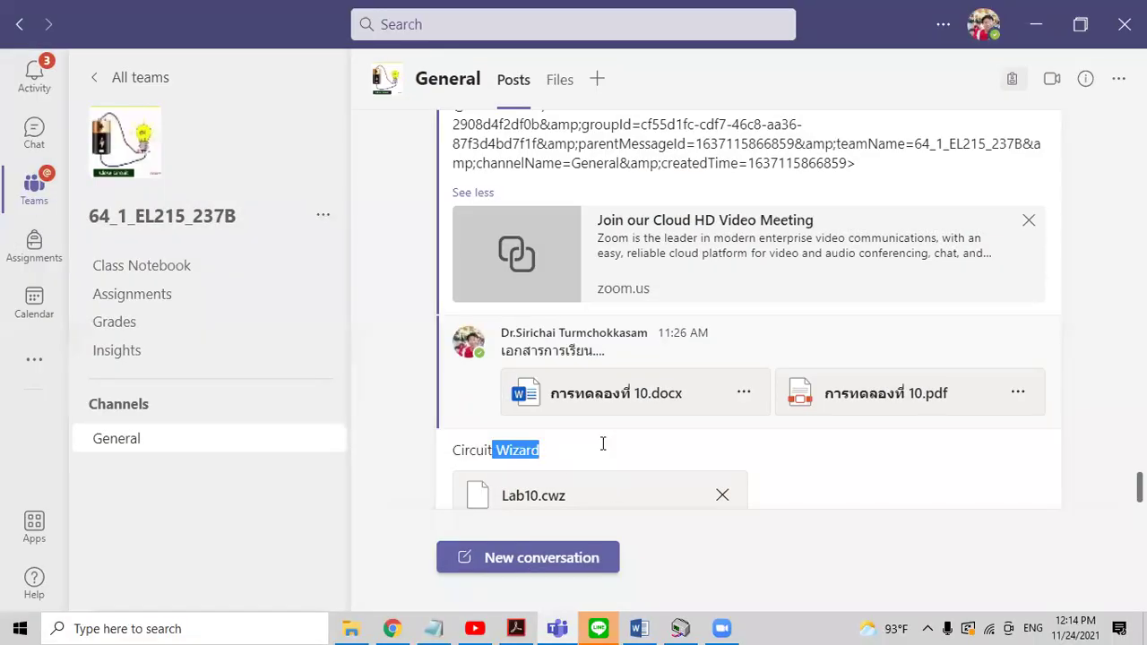
Step: Complete the reply text as "Circuit Wizard ..." and send it with Lab10.cwz attached in the General channel
left_click(603, 443)
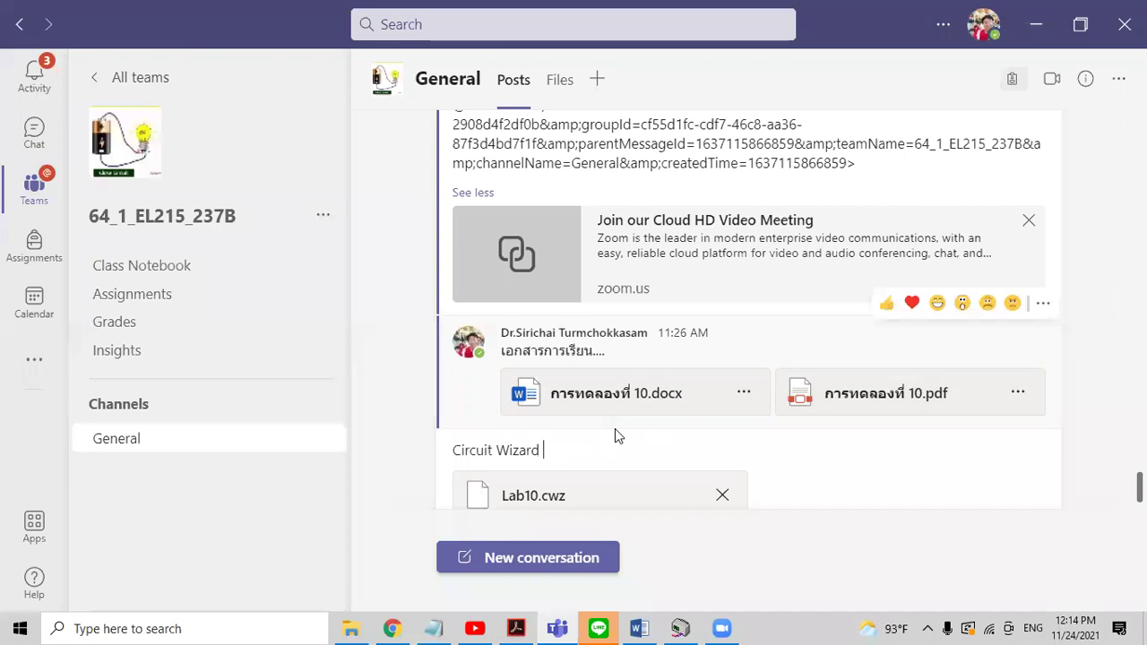
type("...")
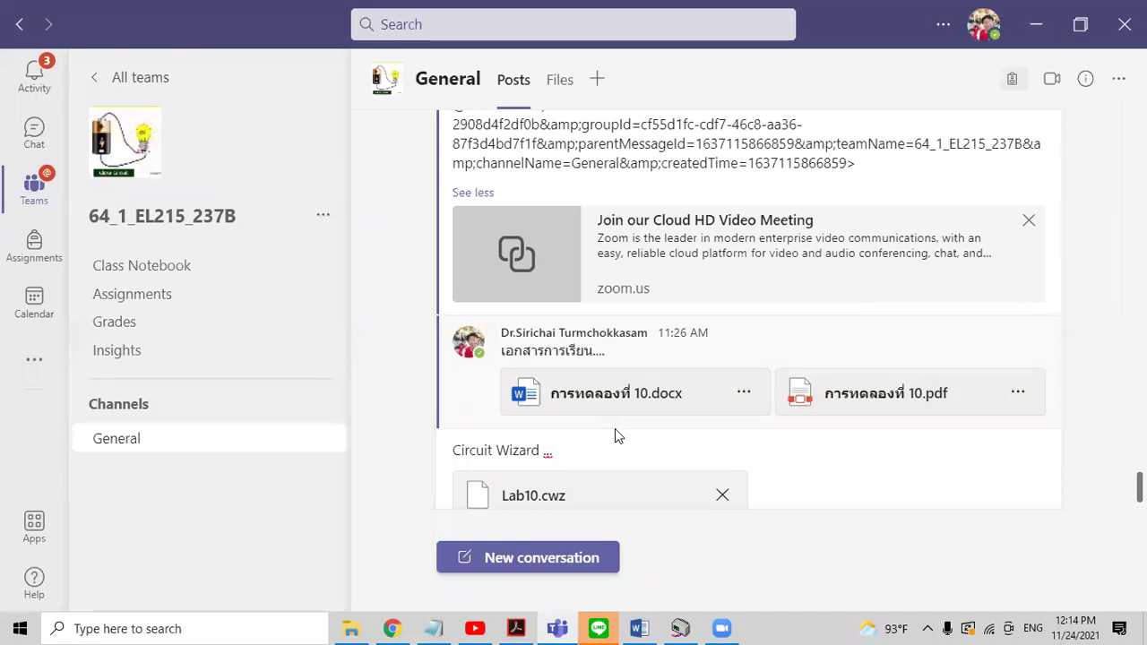
key("Return")
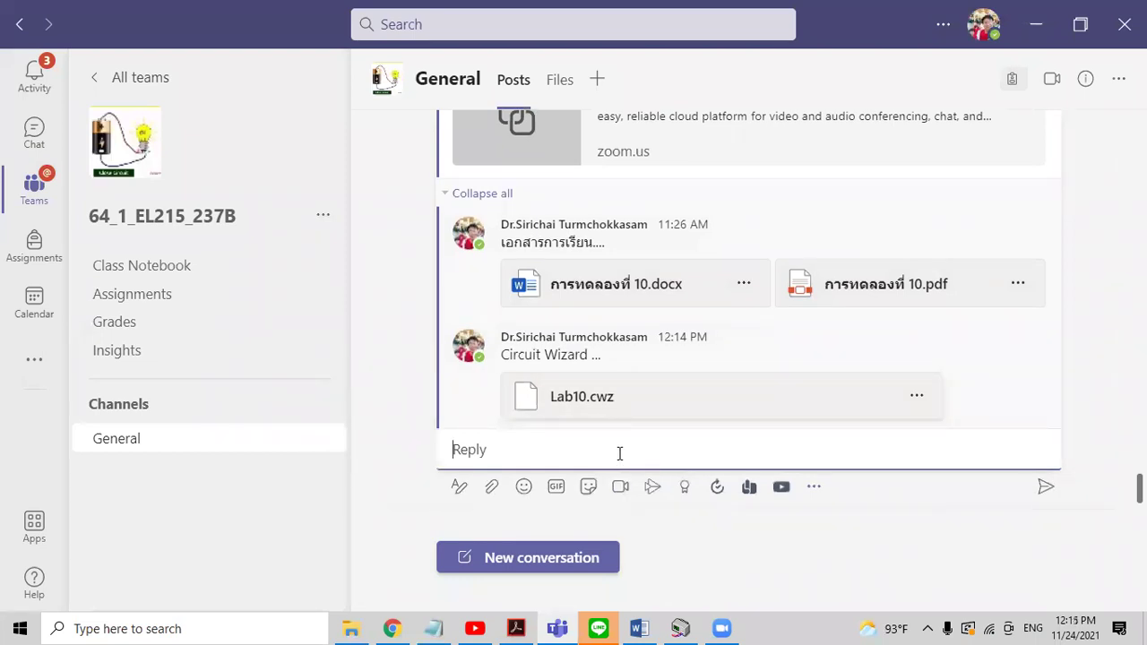
Step: Create a new assignment for class team 64_1_EL215_237B with the title "Lab 10 Opamp"
left_click(146, 309)
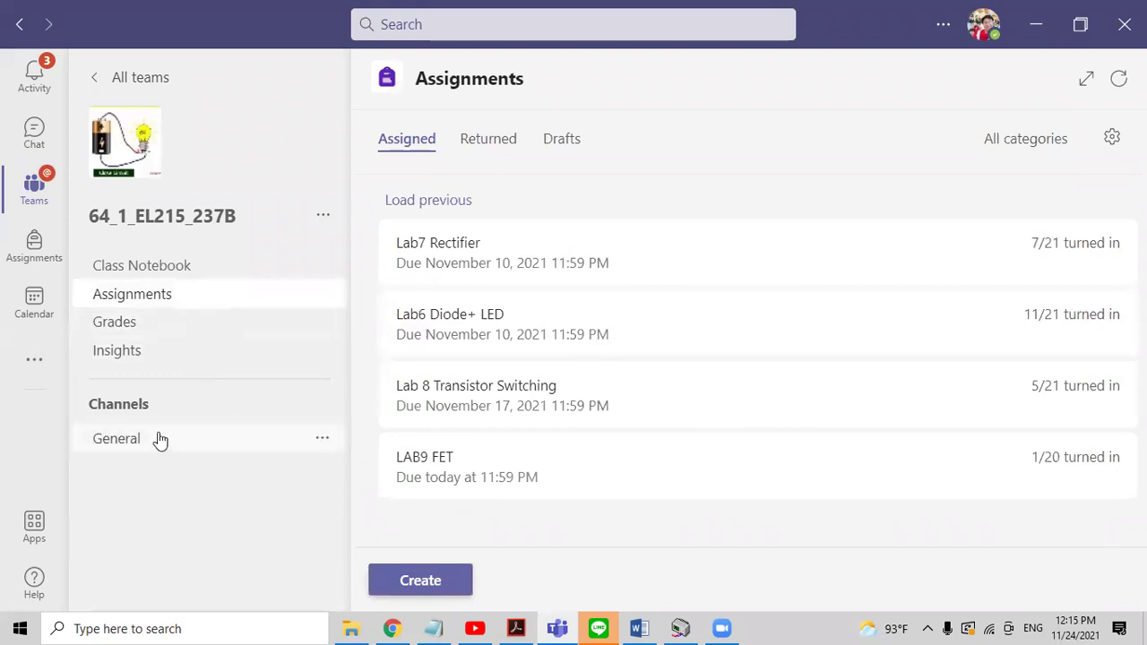
left_click(400, 584)
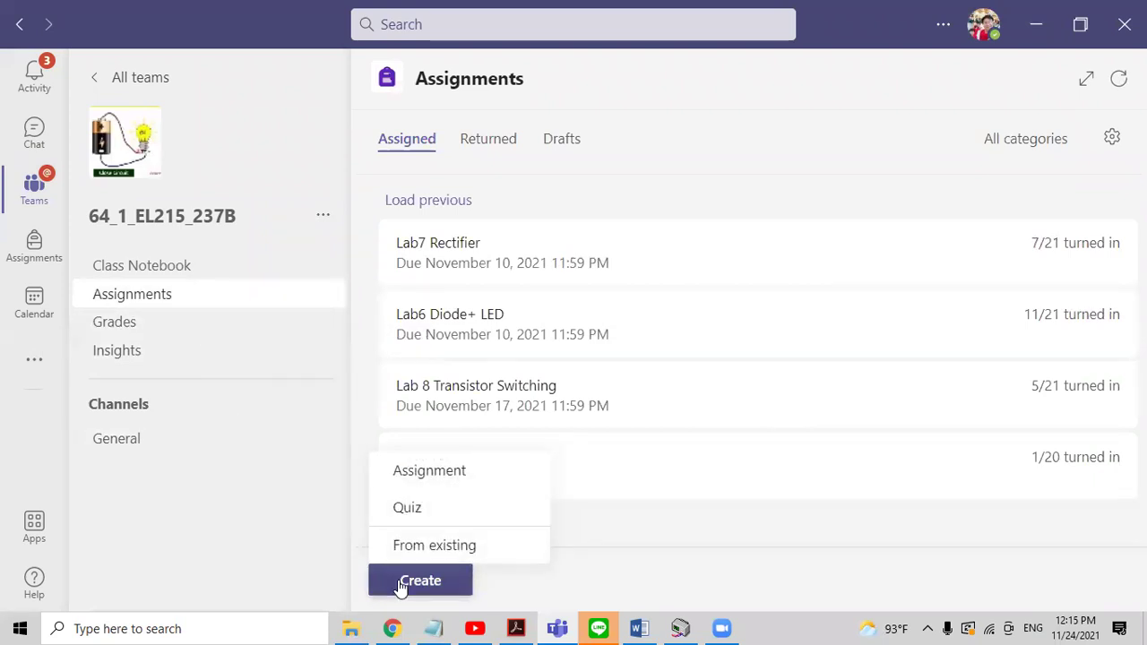
left_click(448, 487)
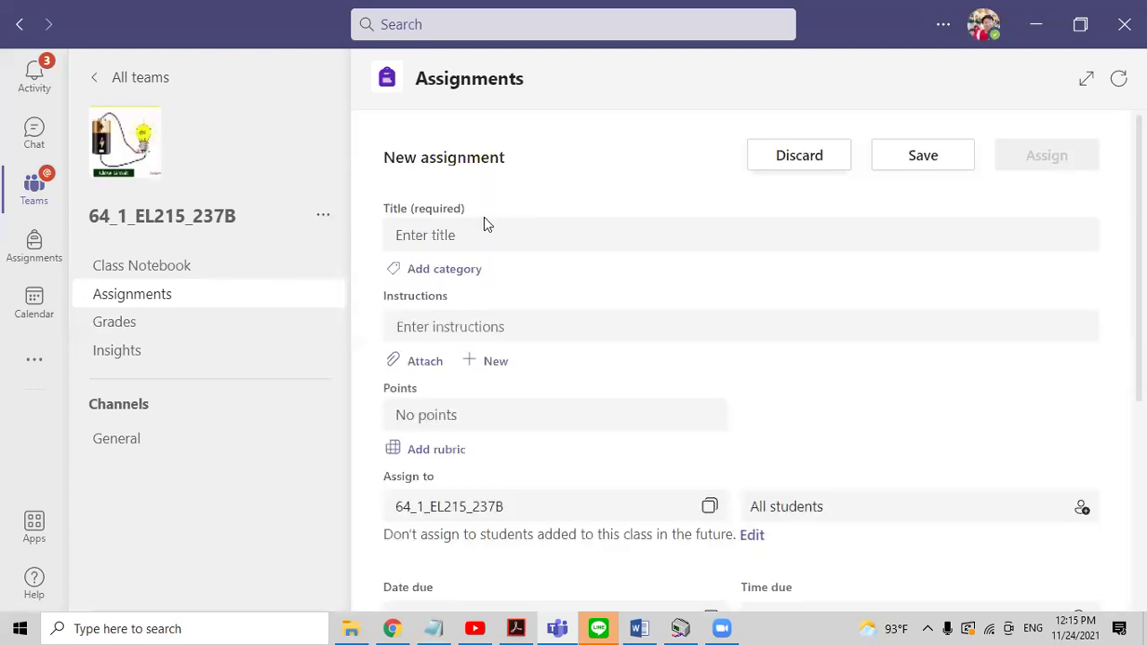
left_click(475, 229)
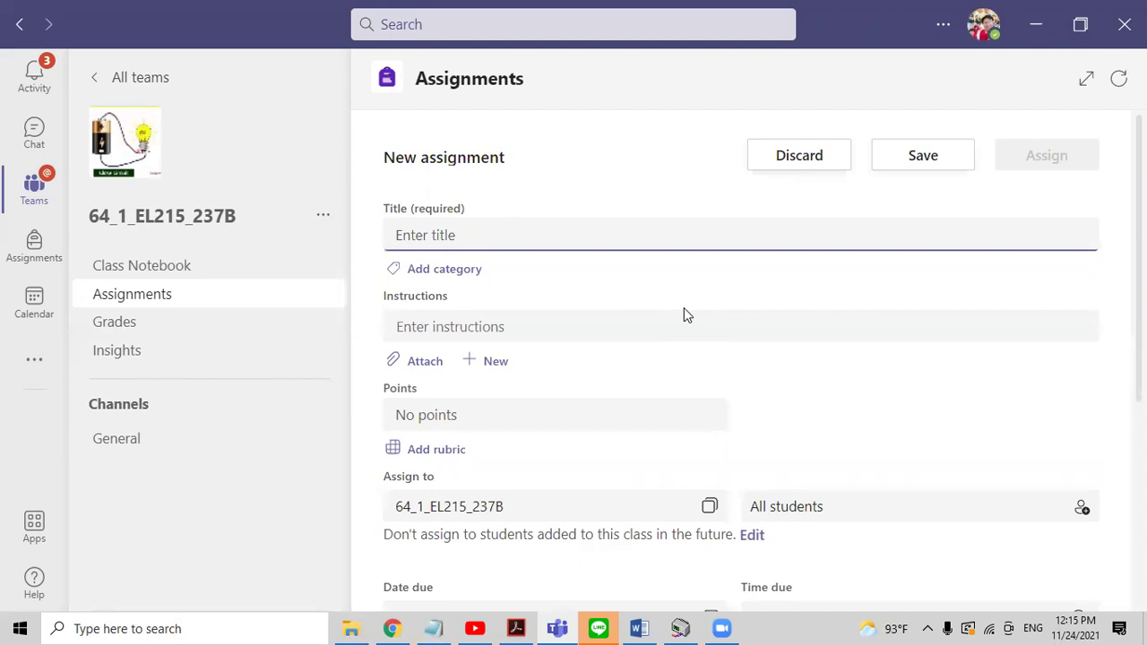
type("Lab 10 O")
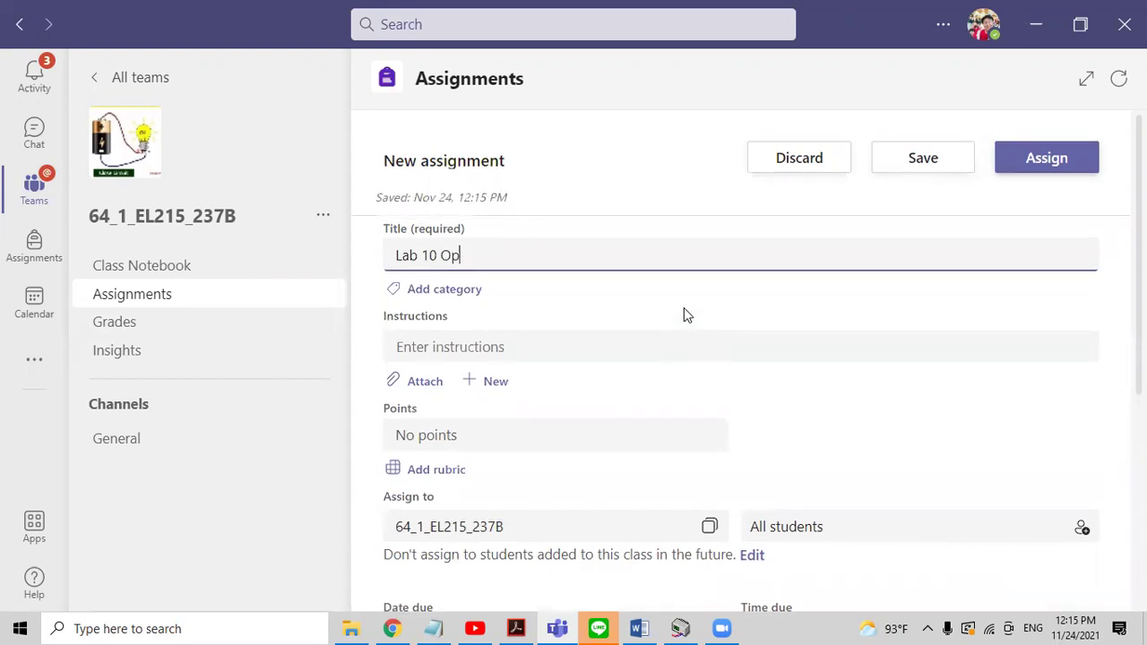
type("p")
Step: Assign the work to the class with a due date of Wed, Dec 1, 2021, and return to the overview of all teams
scroll(517, 453, "down", 5)
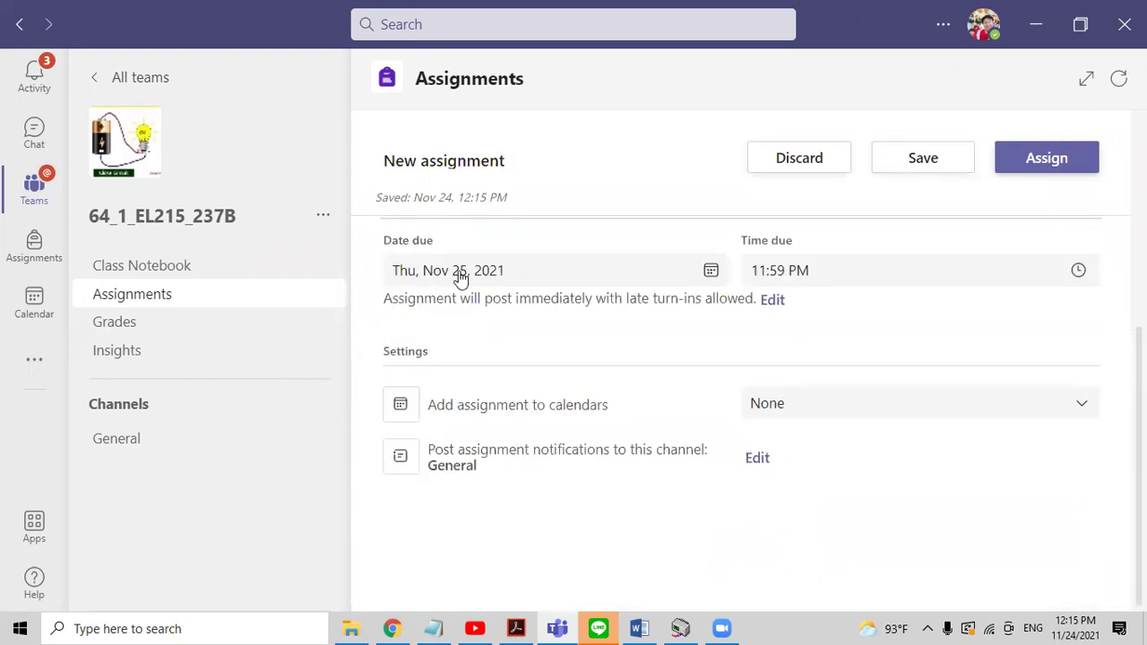
left_click(460, 275)
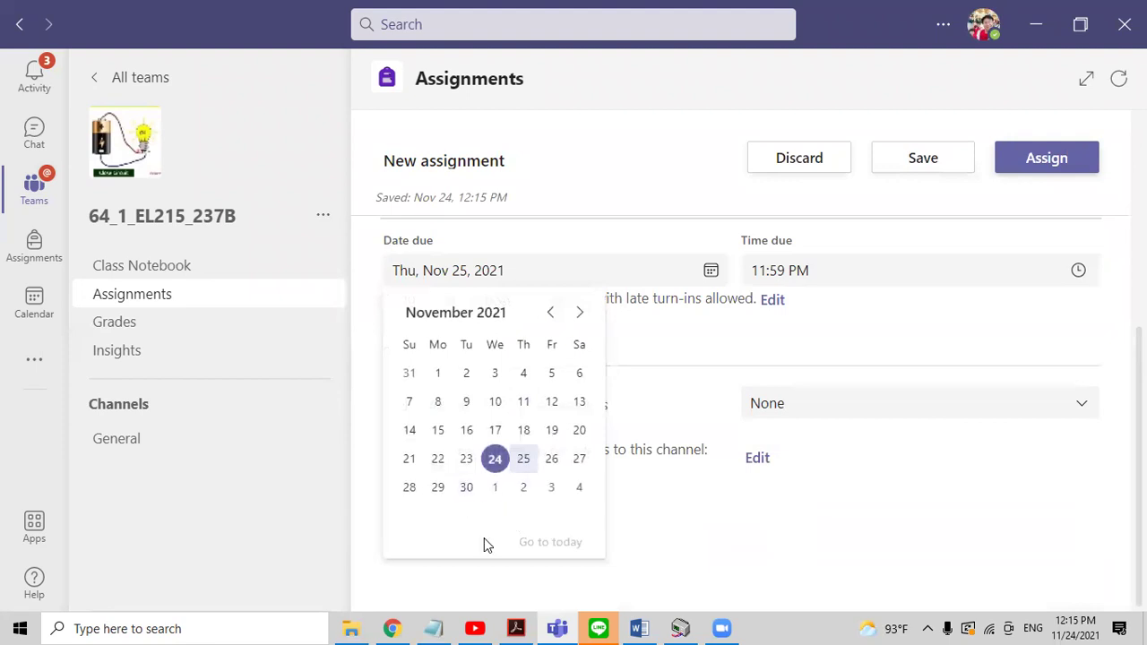
left_click(494, 487)
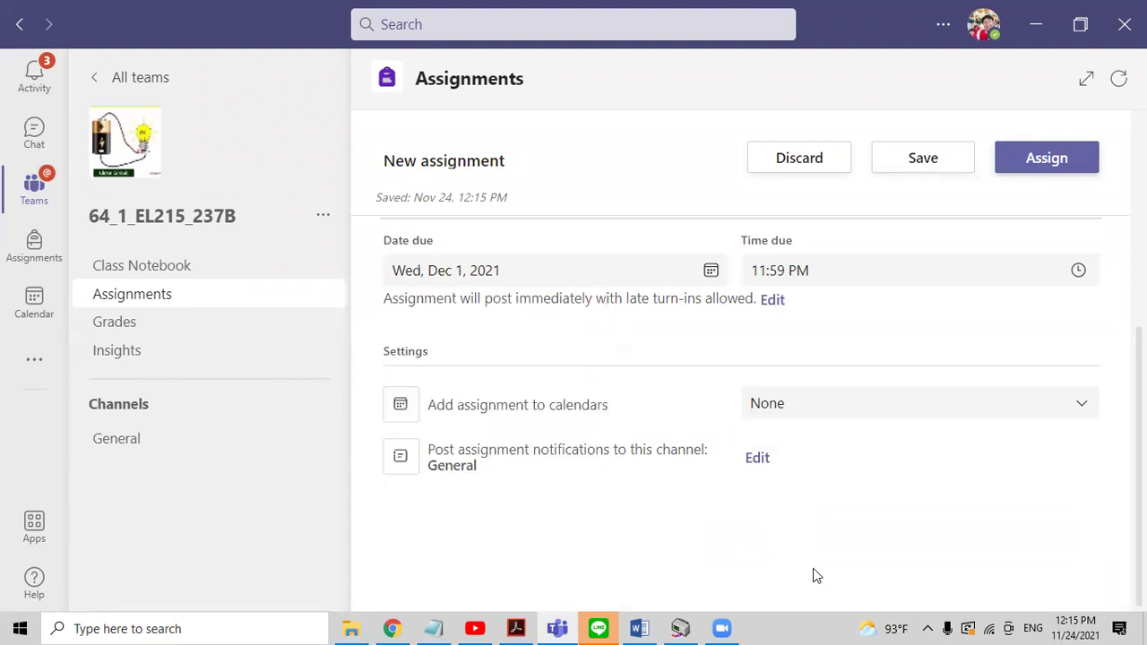
left_click(1012, 171)
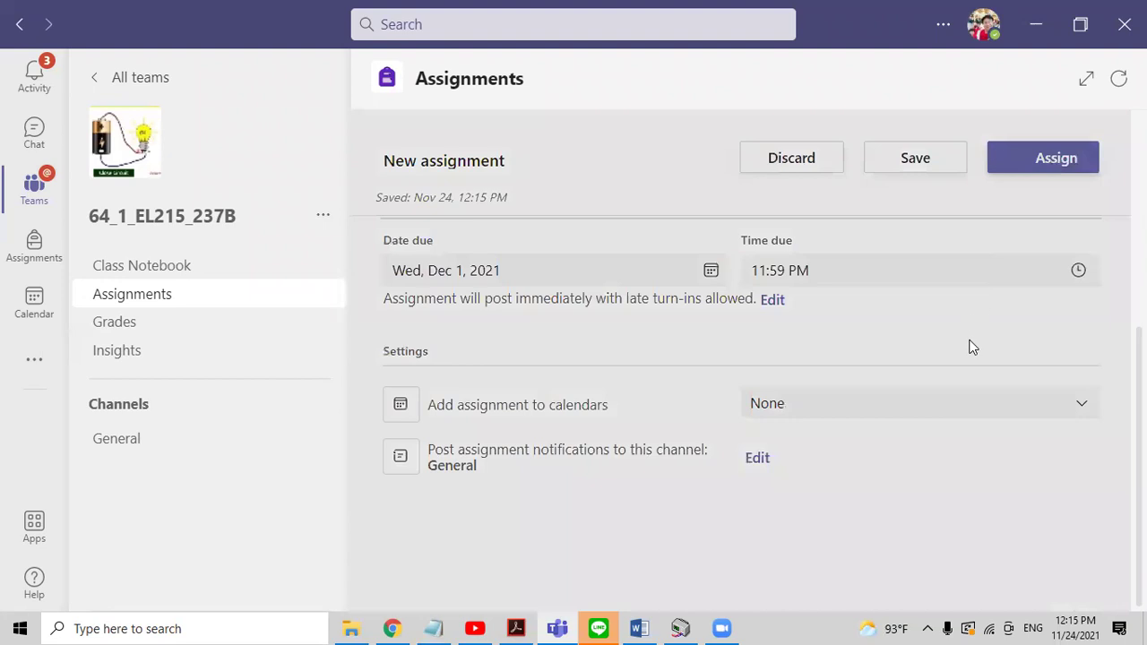
scroll(972, 348, "down", 1)
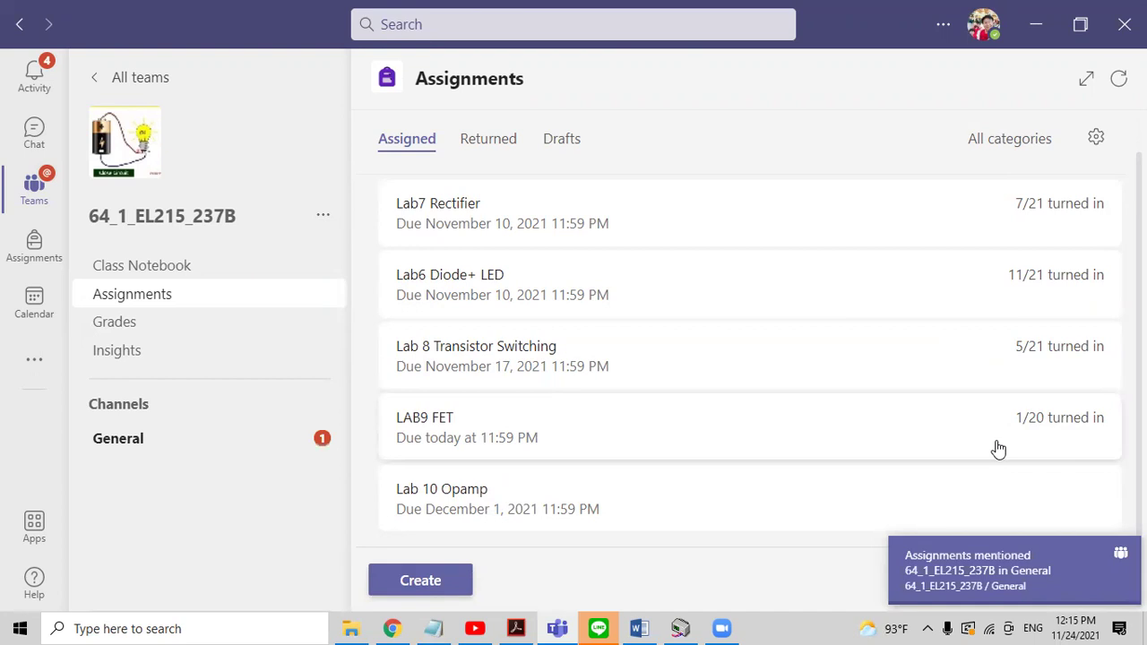
left_click(34, 186)
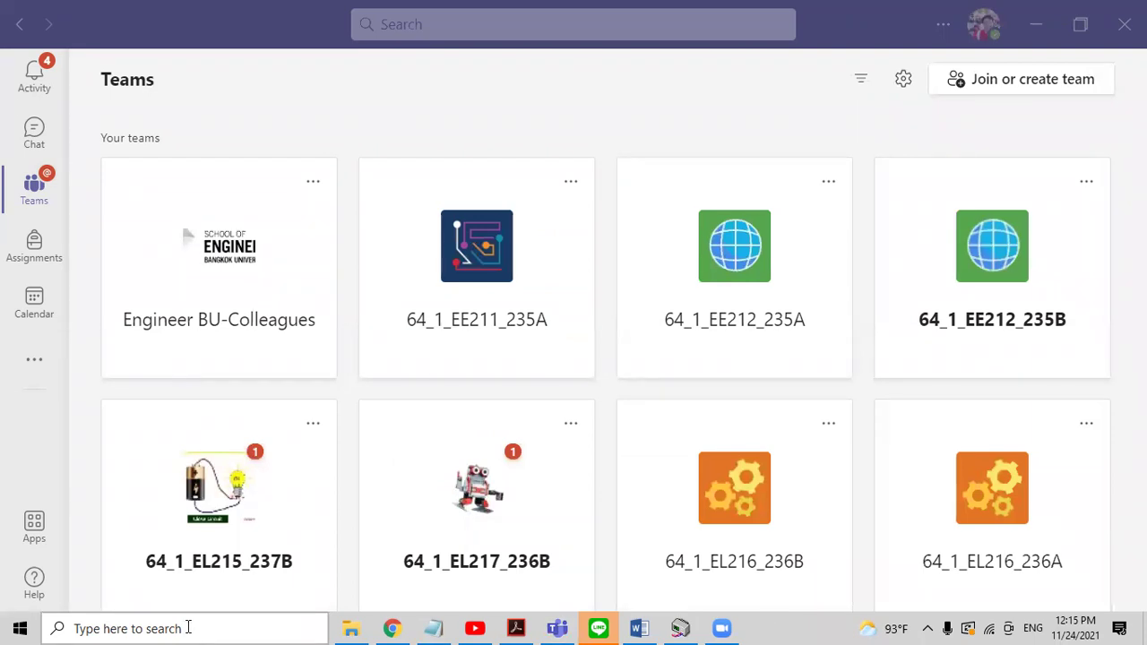
Step: Switch to the EL215_237B spreadsheet in Chrome and give the 0 in W15 cell S17 the same red fill as cell S18 below
left_click(391, 629)
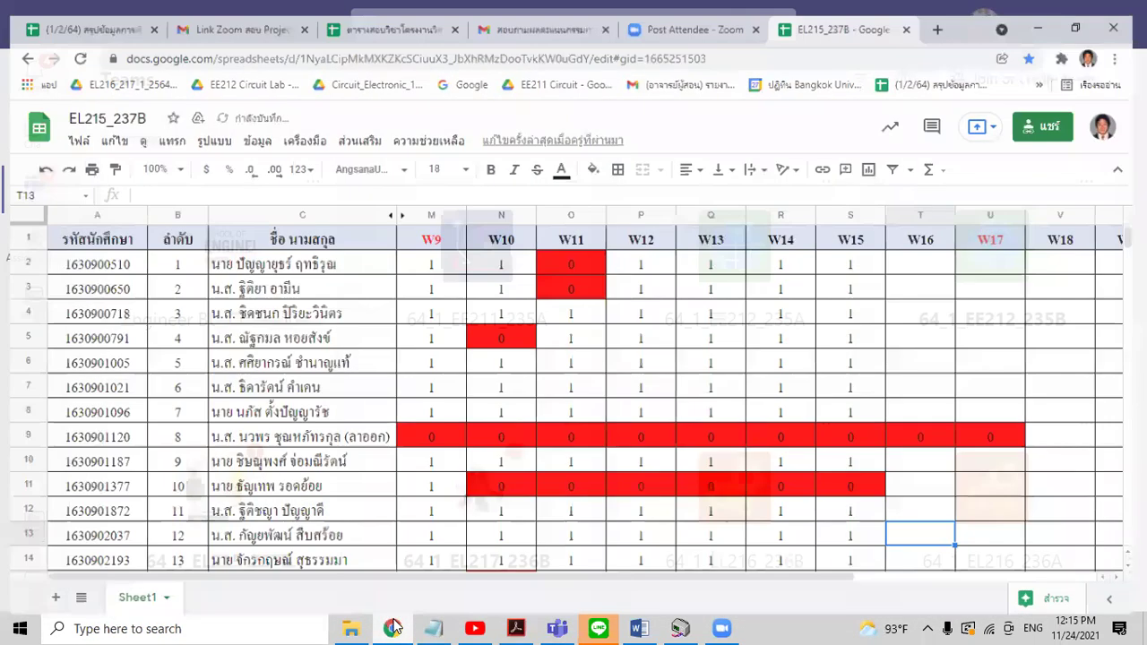
scroll(871, 377, "down", 3)
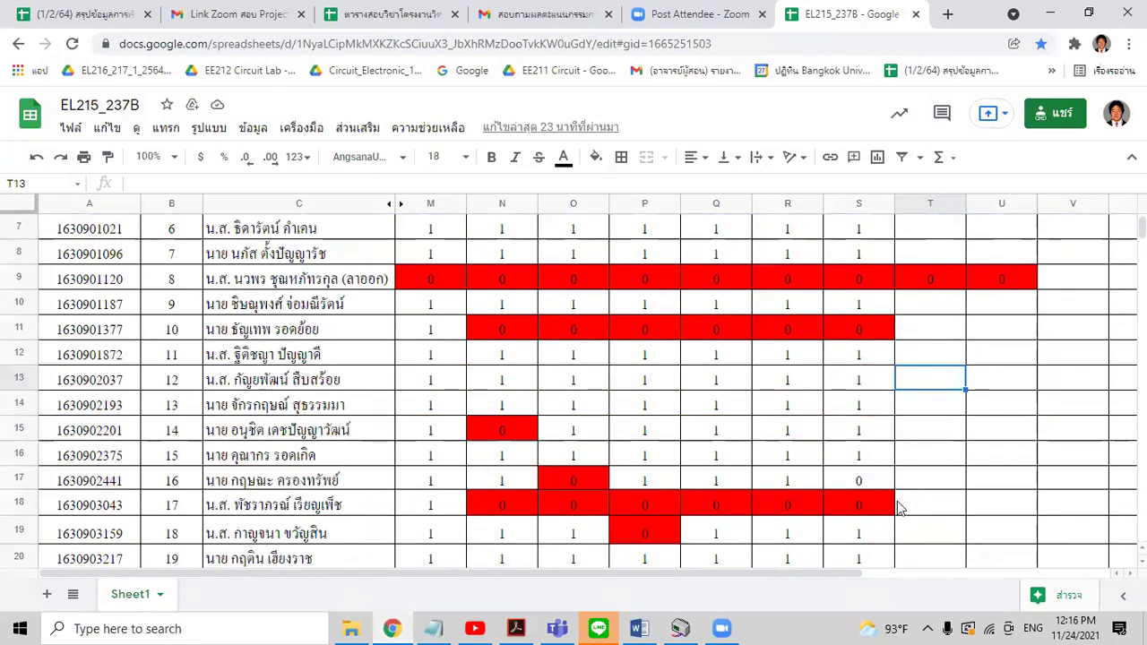
left_click(869, 484)
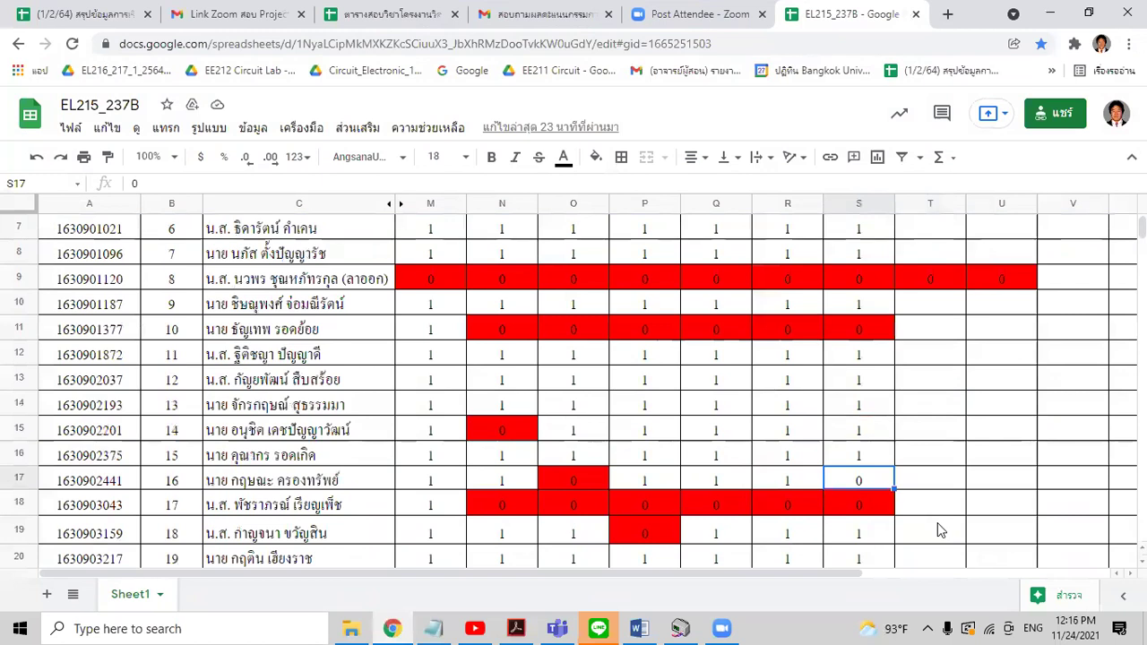
left_click(869, 508)
left_click_drag(897, 518, 918, 486)
left_click(924, 485)
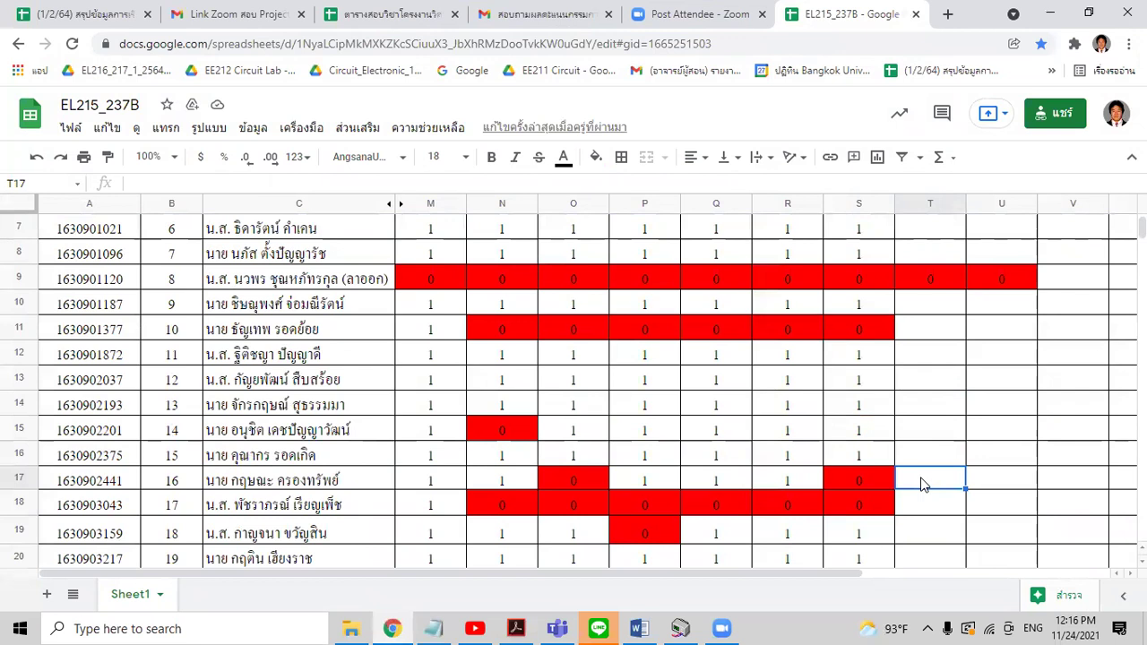
Step: Review the remaining attendance rows, close the EL215_237B spreadsheet, and minimize Chrome to return to Teams
scroll(924, 485, "down", 3)
scroll(924, 485, "up", 1)
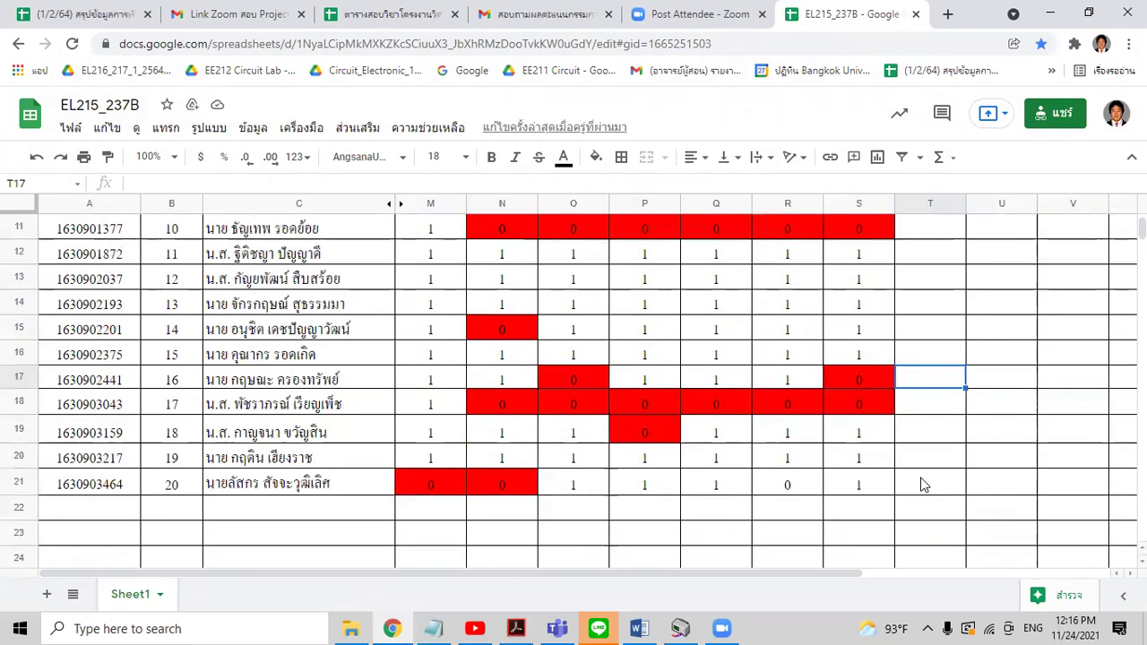
scroll(925, 485, "up", 5)
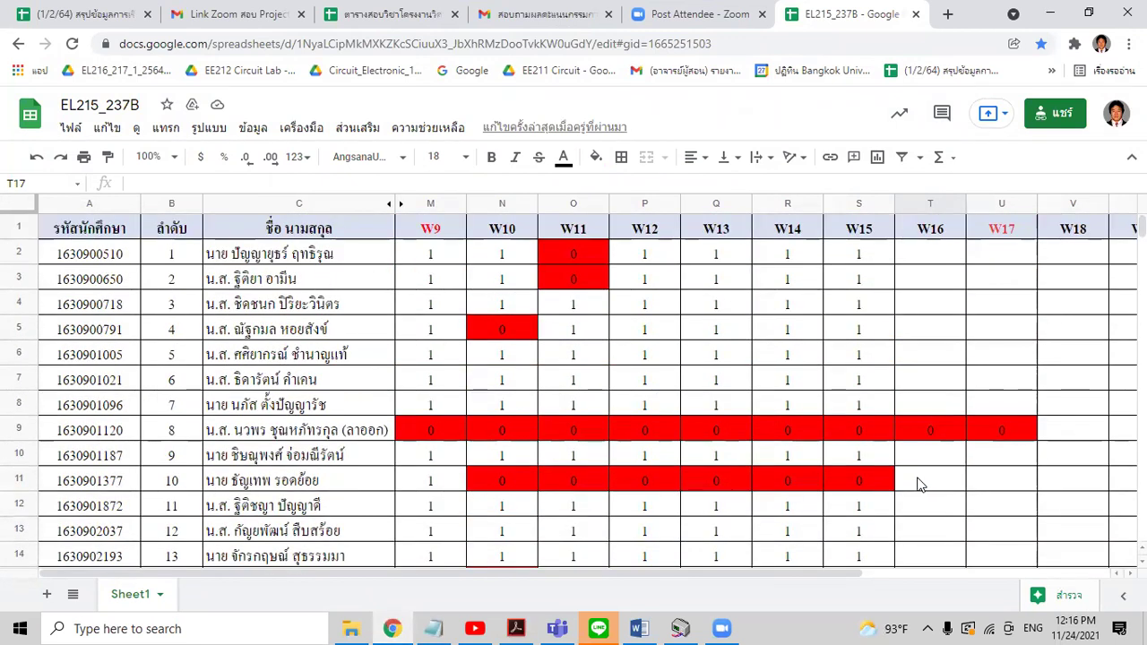
left_click(915, 14)
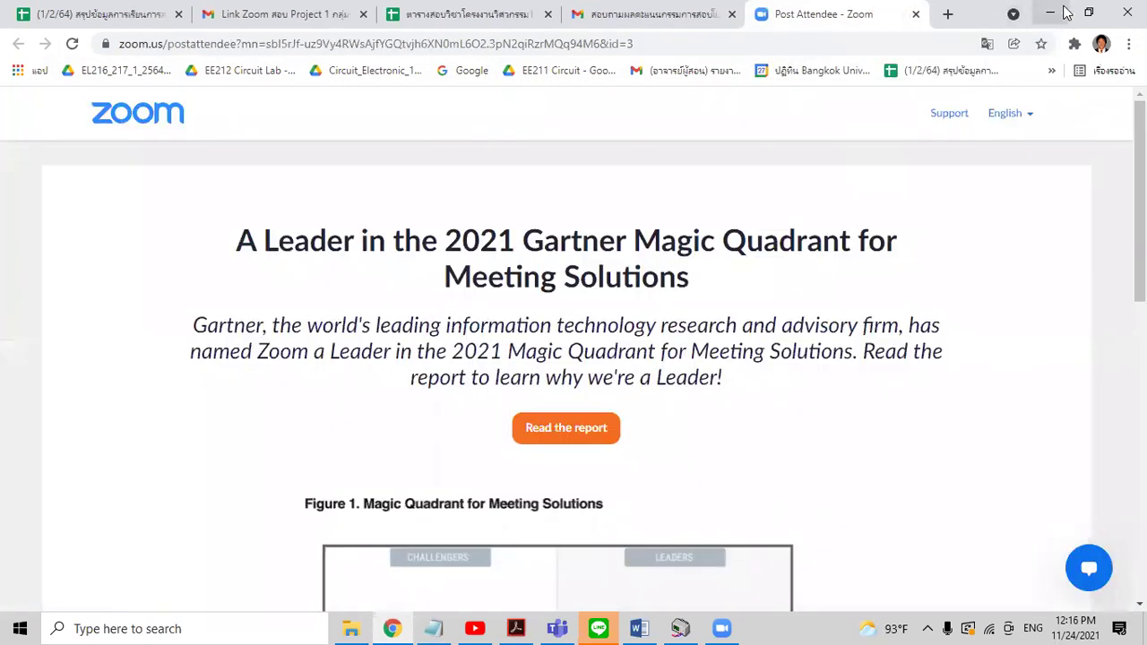
left_click(1052, 13)
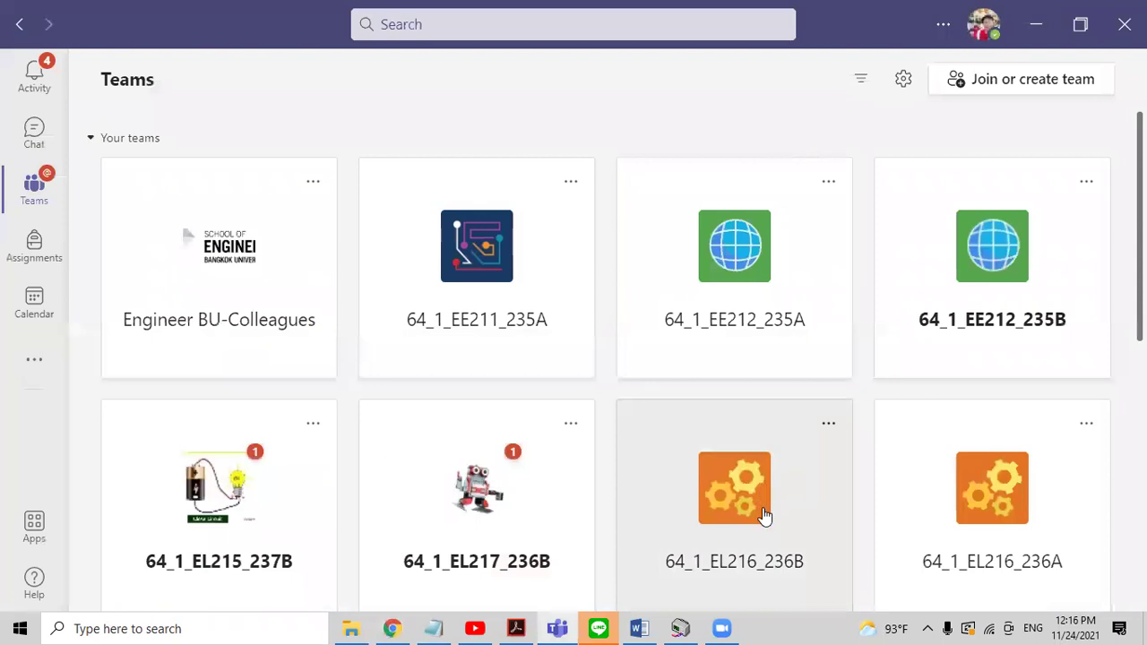